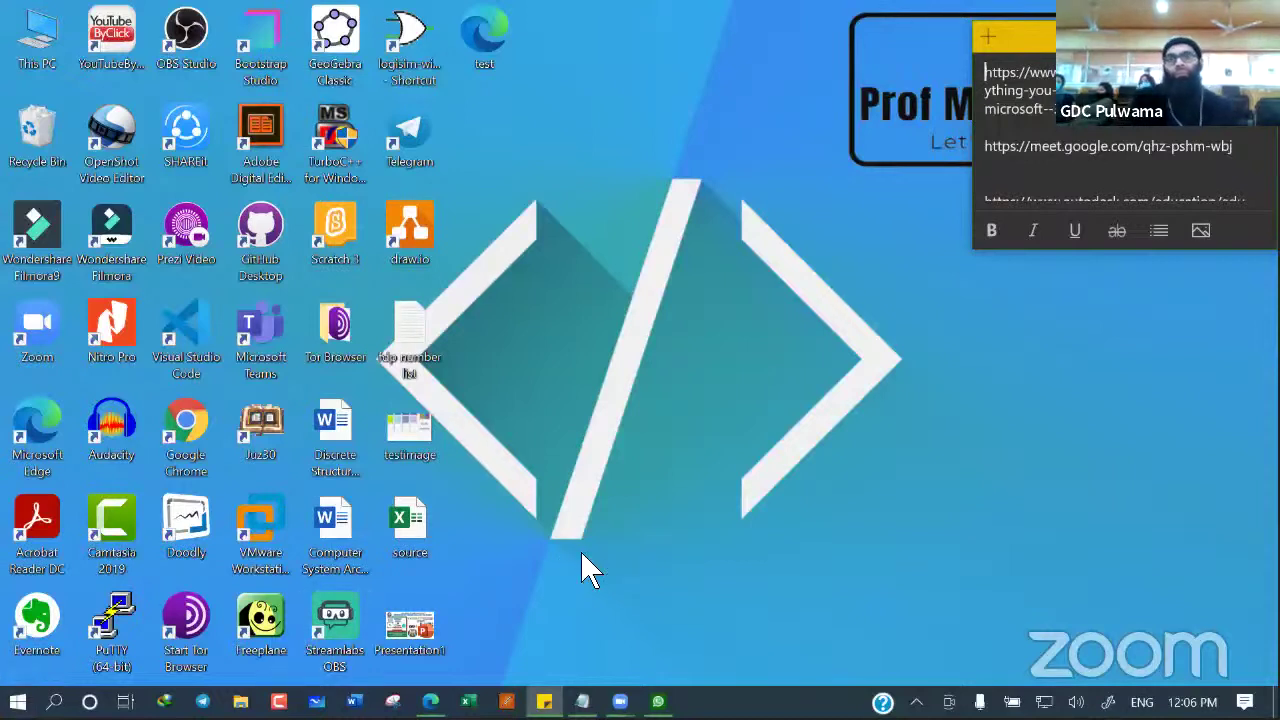
Try to start a recording of the desktop with the Xbox Game Bar, and close the overlay
key("super+g")
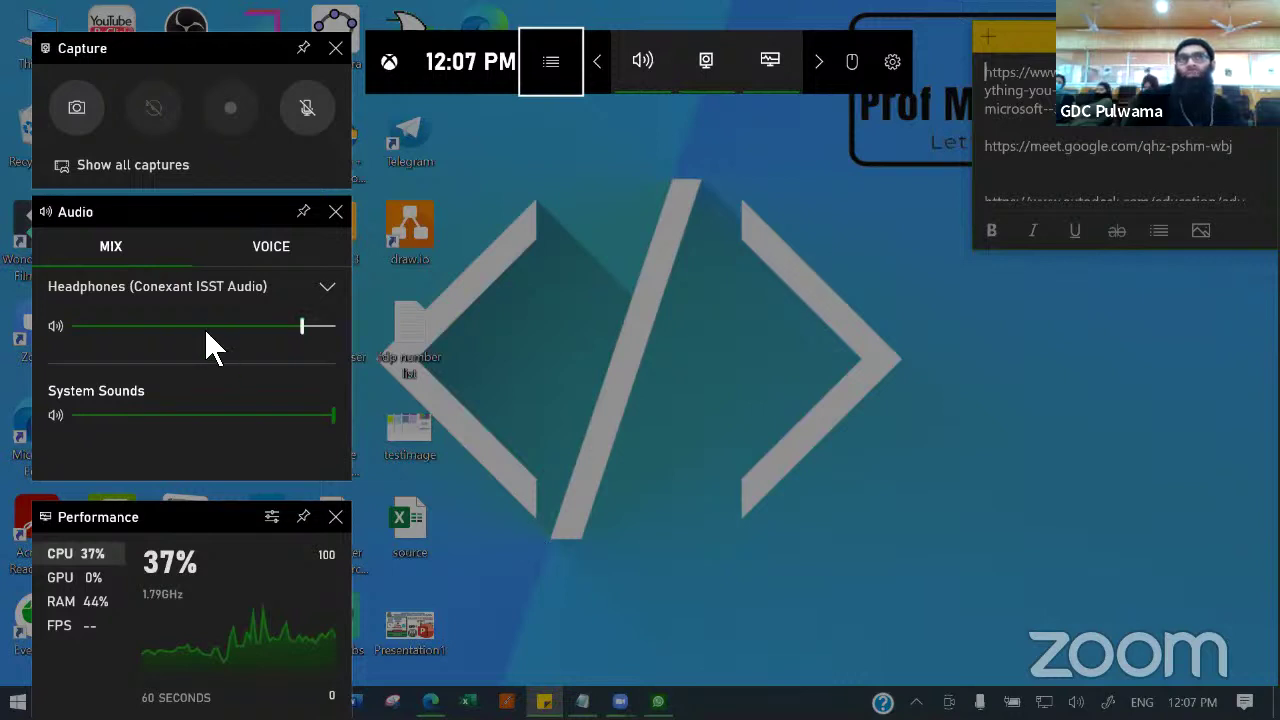
left_click(246, 119)
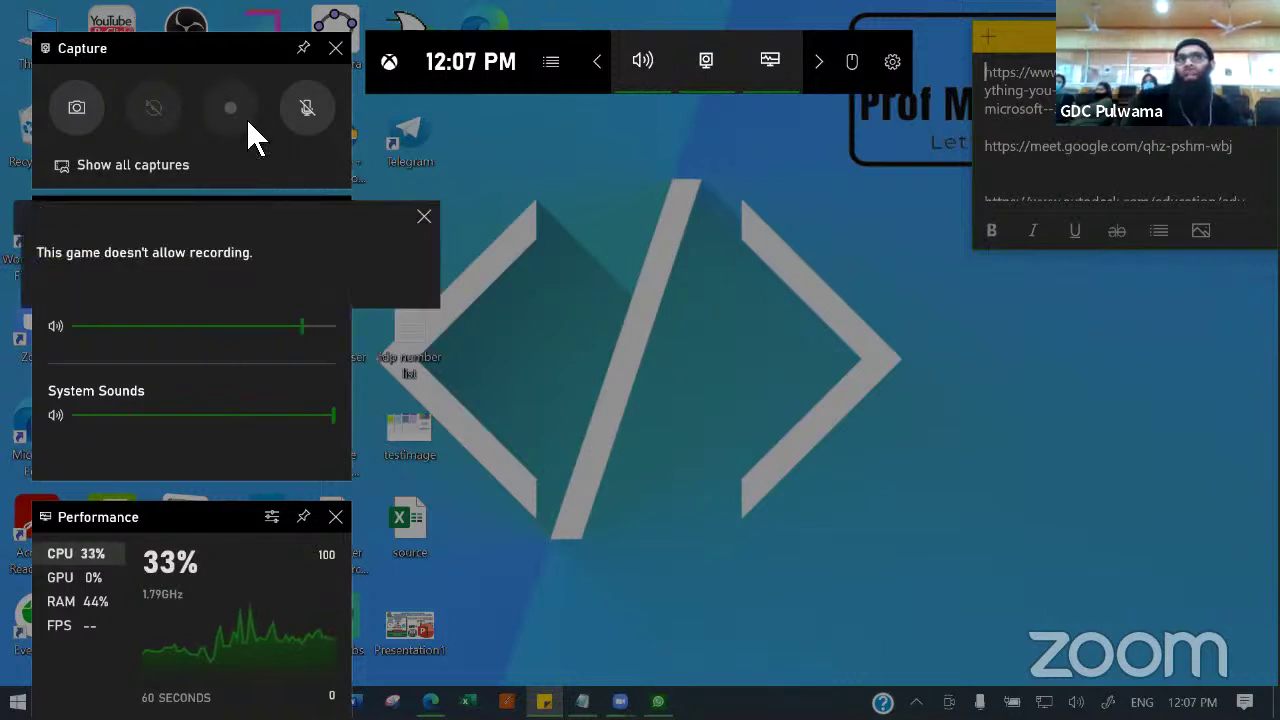
left_click(427, 223)
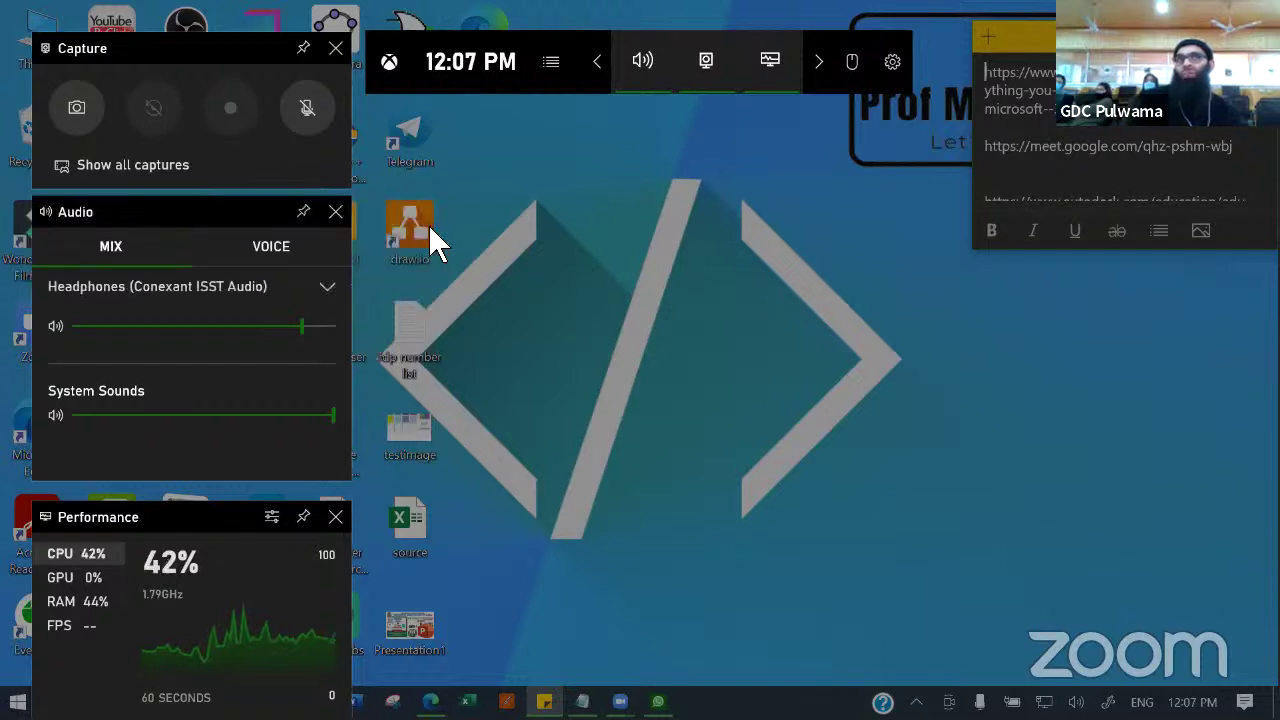
left_click(230, 121)
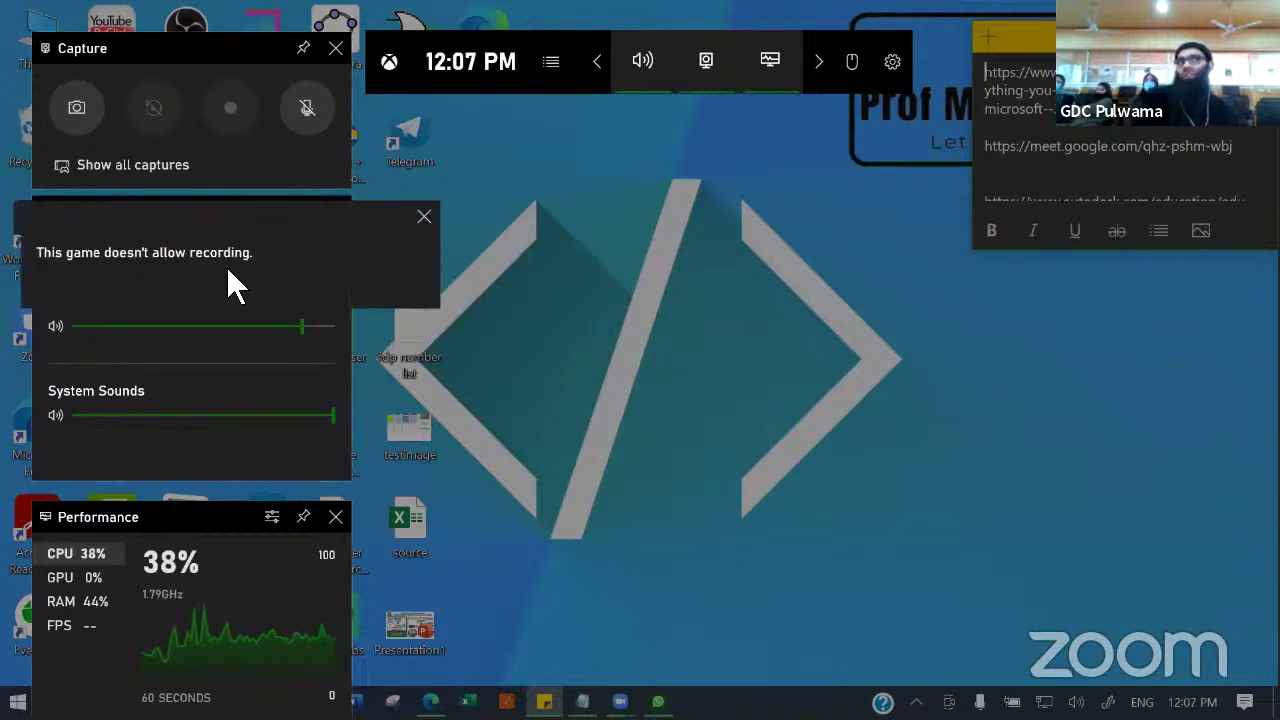
left_click(426, 220)
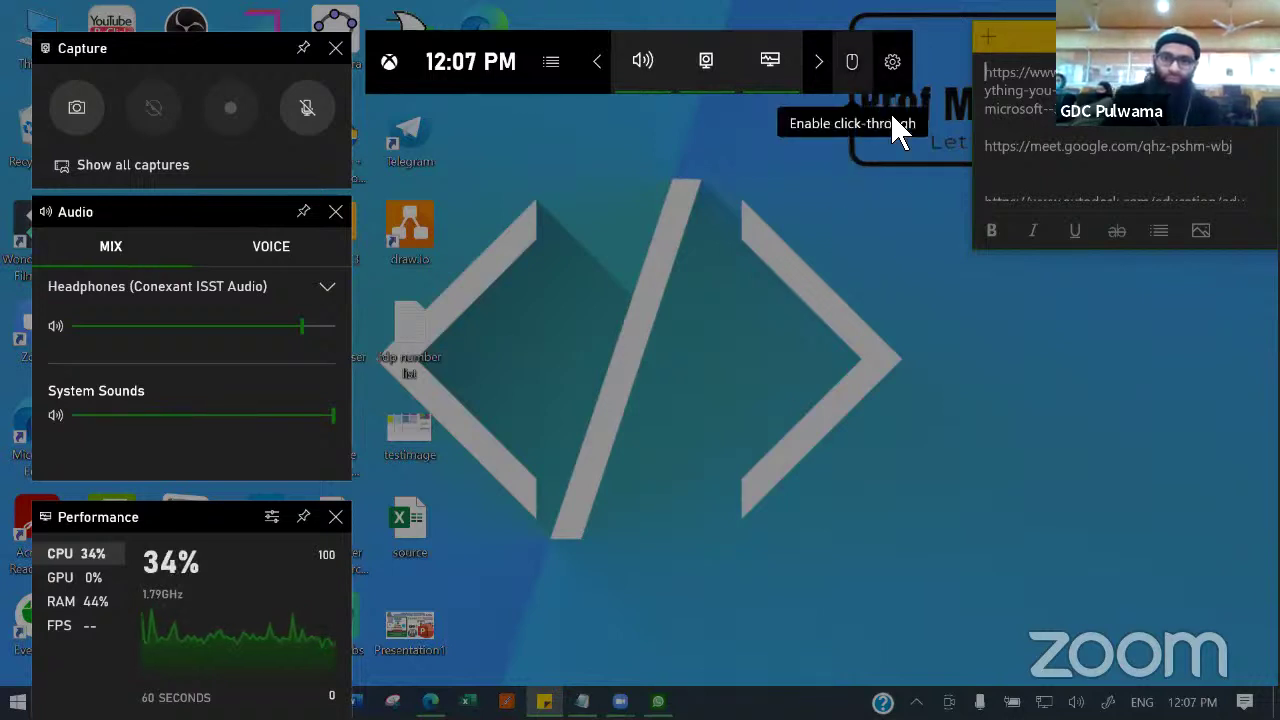
left_click(582, 553)
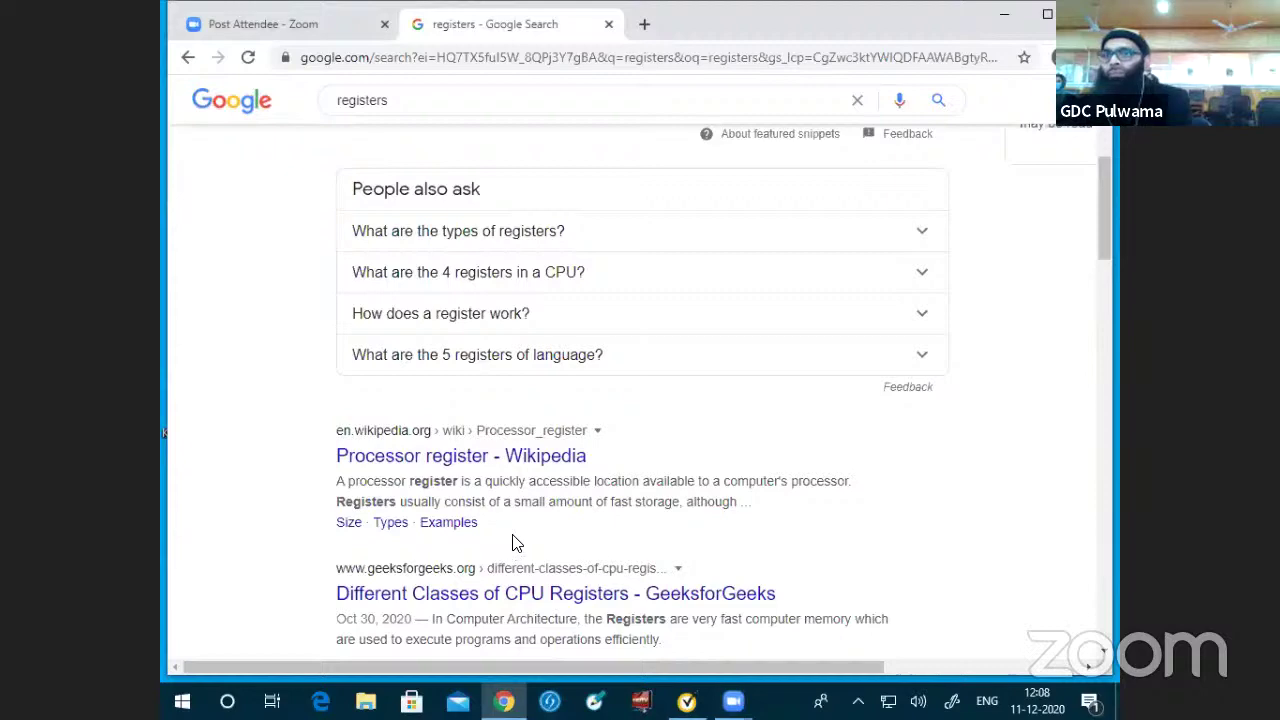
Clear the desktop by minimizing the browser window and closing Norton's threat alert without fixing the threat
scroll(674, 497, "down", 2)
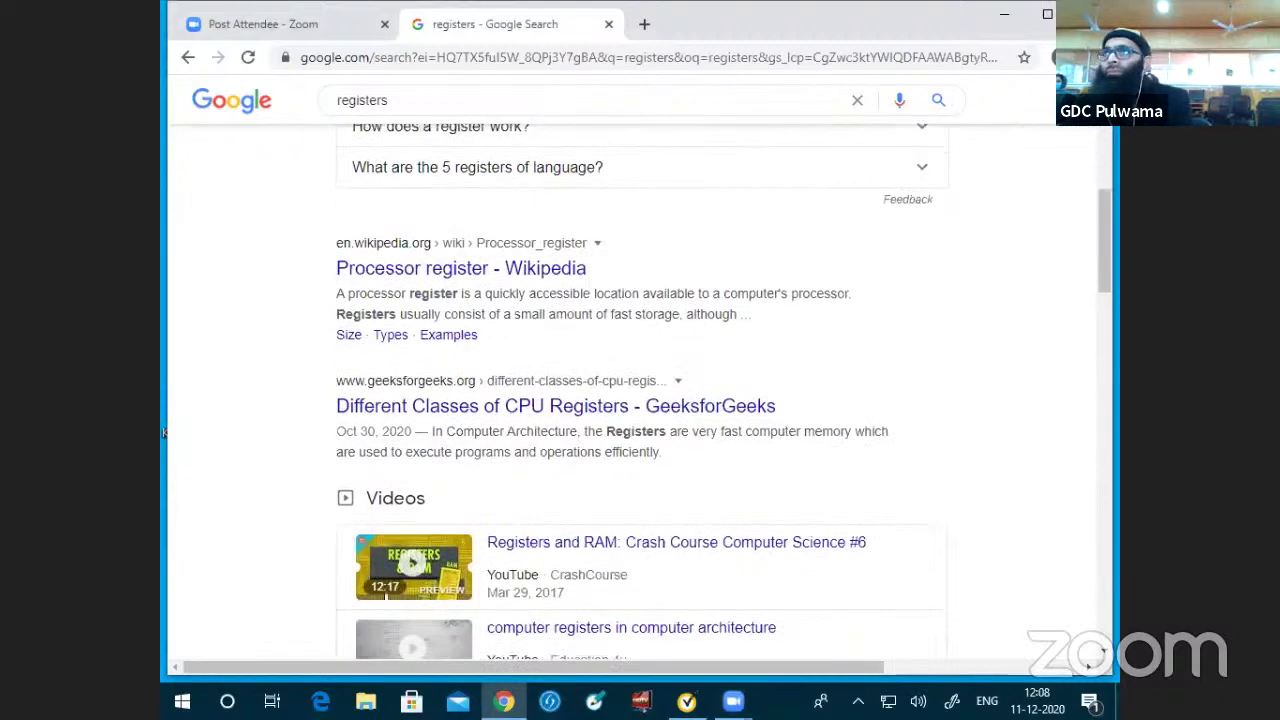
left_click(1004, 14)
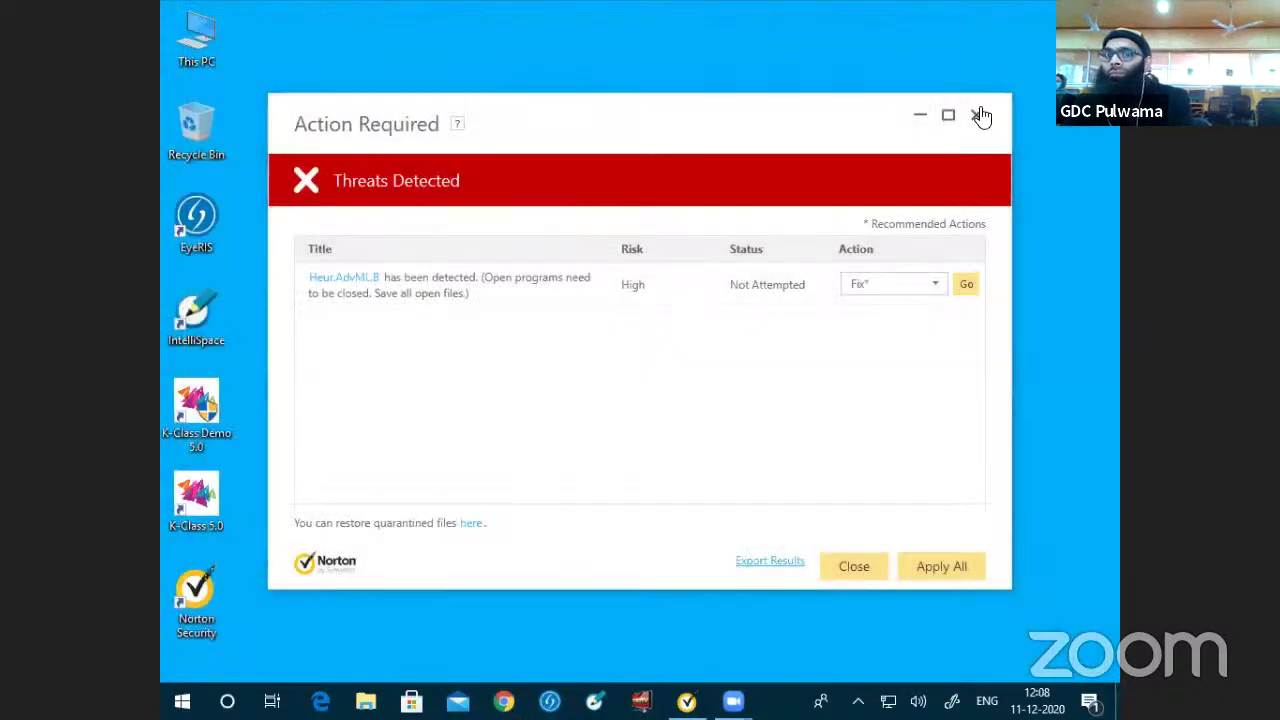
left_click(978, 115)
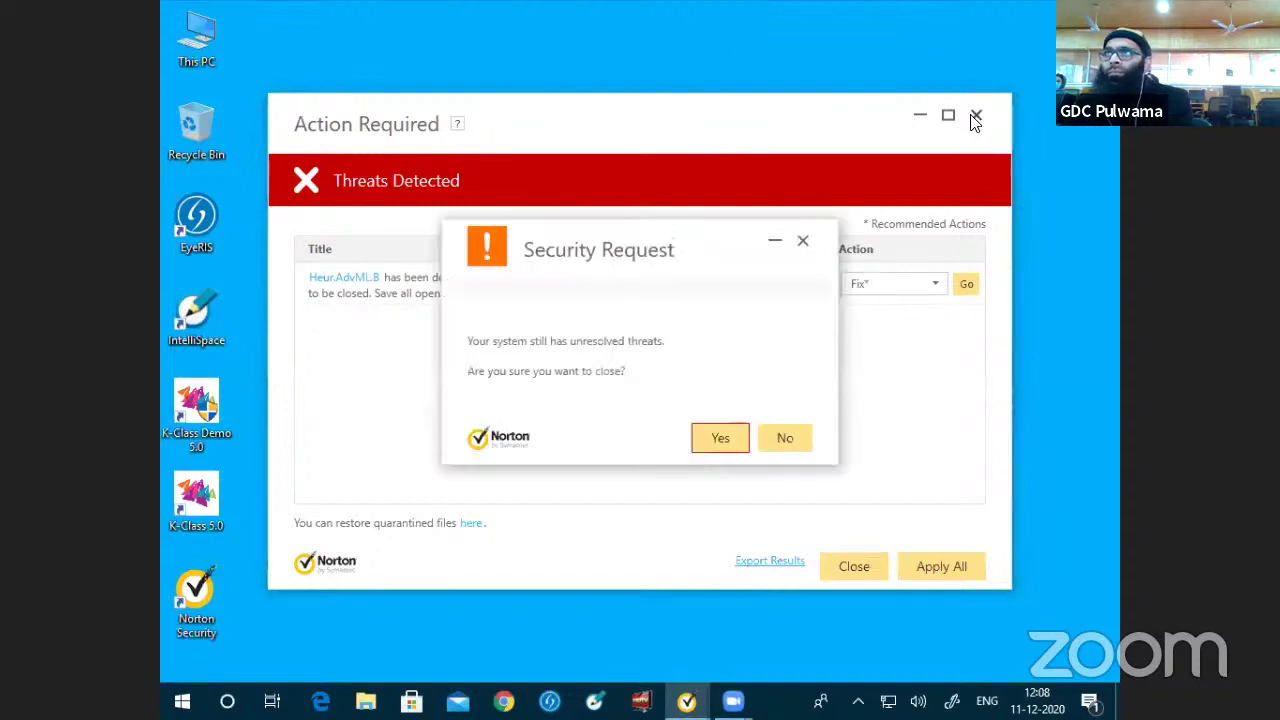
left_click(750, 439)
left_click(918, 117)
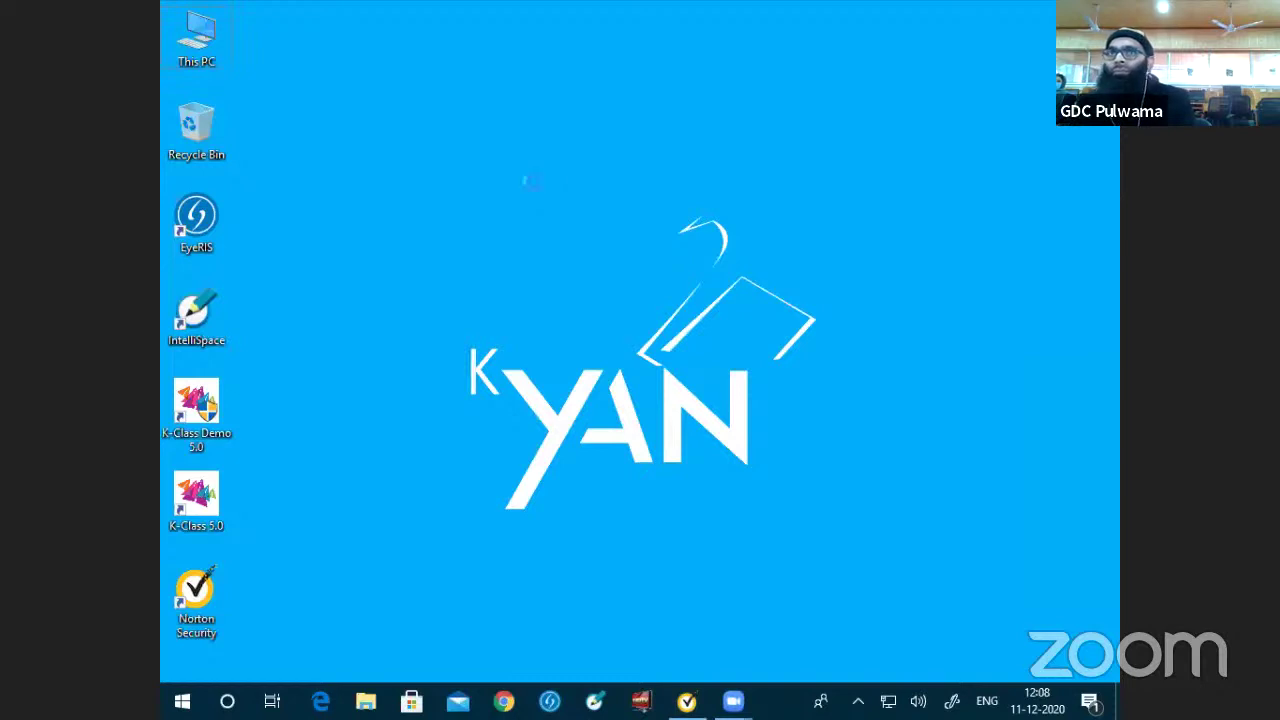
right_click(535, 178)
left_click(566, 234)
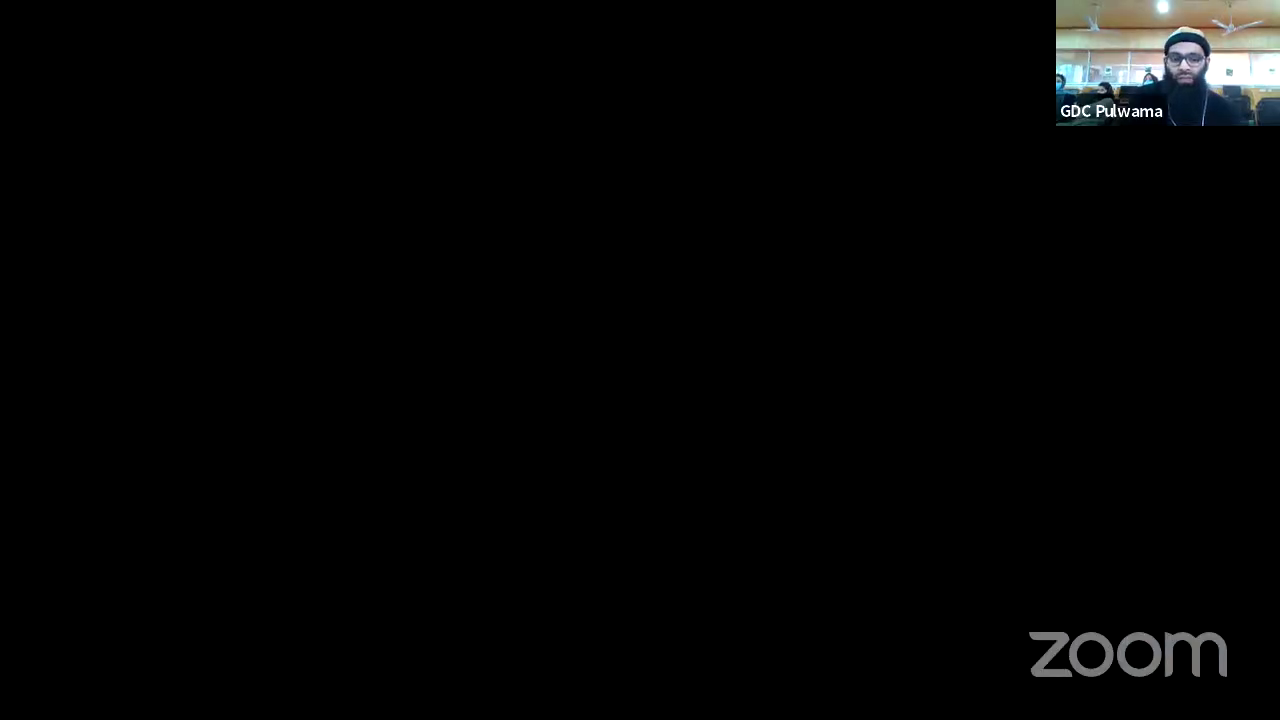
Record a short screen clip with the Xbox Game Bar, stop it, and close the overlay after repositioning the Capture widget
key("super+g")
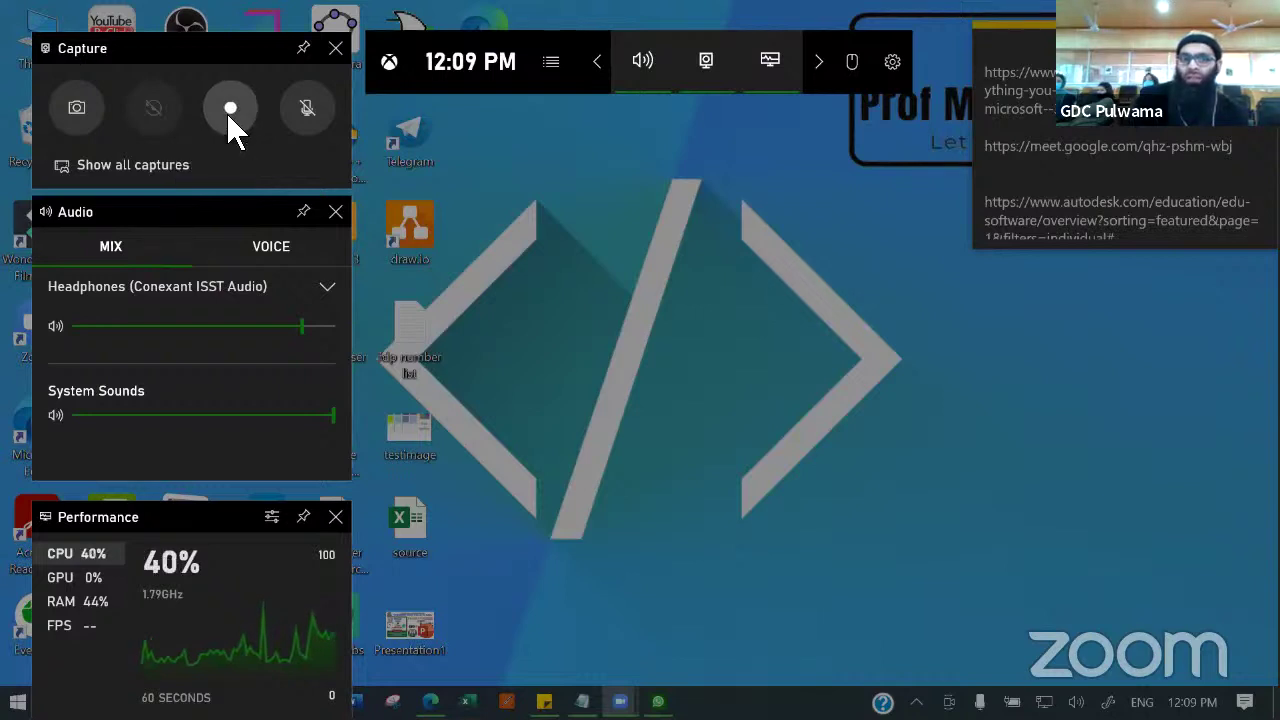
left_click(229, 110)
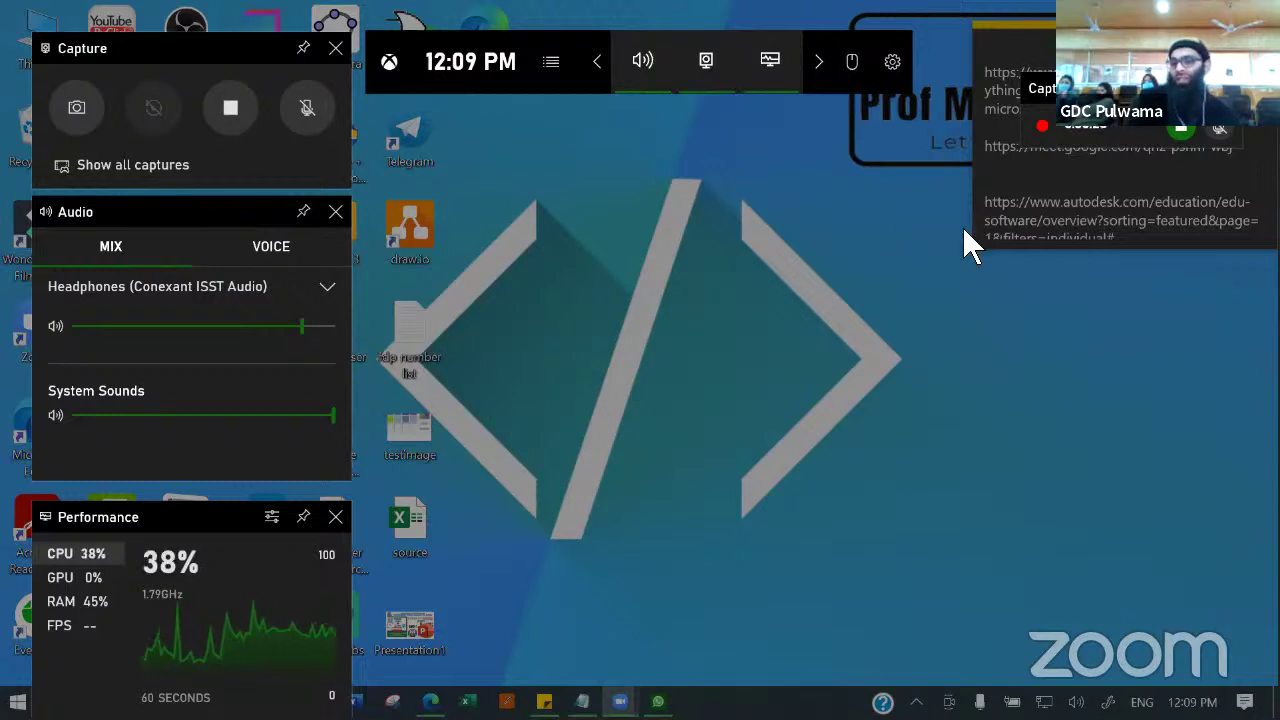
key("super+alt+r")
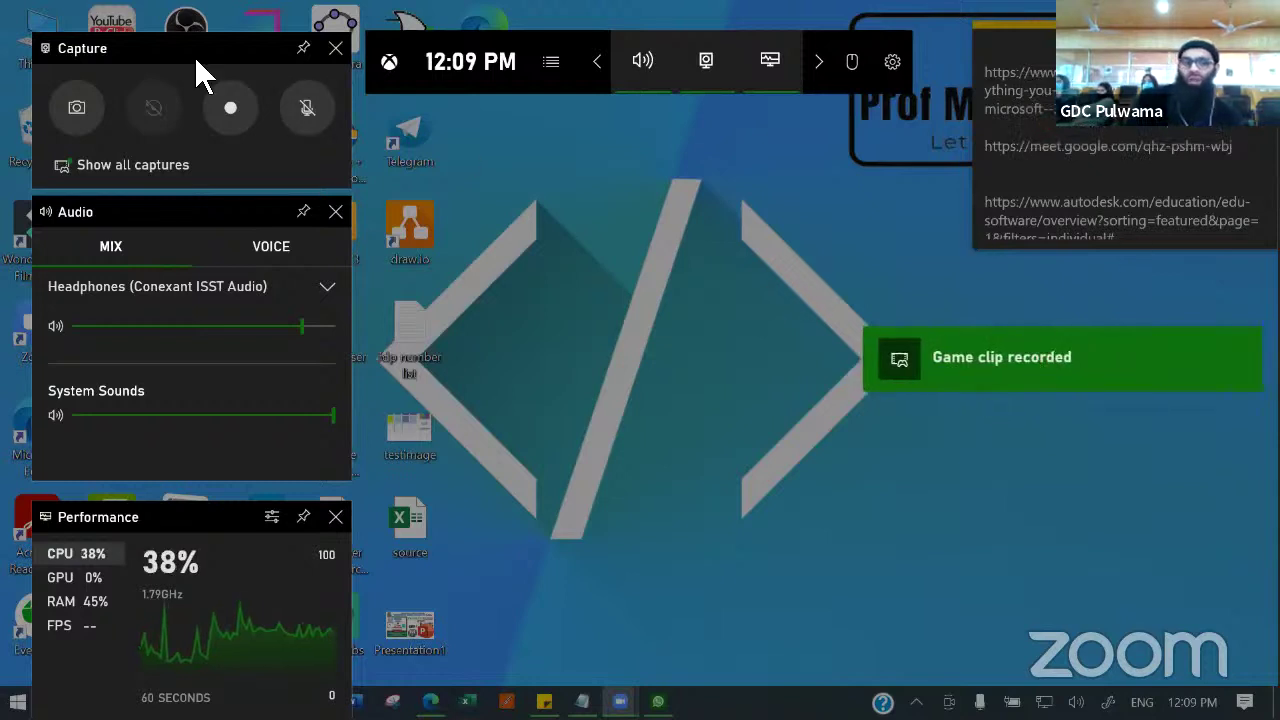
left_click_drag(150, 48, 378, 111)
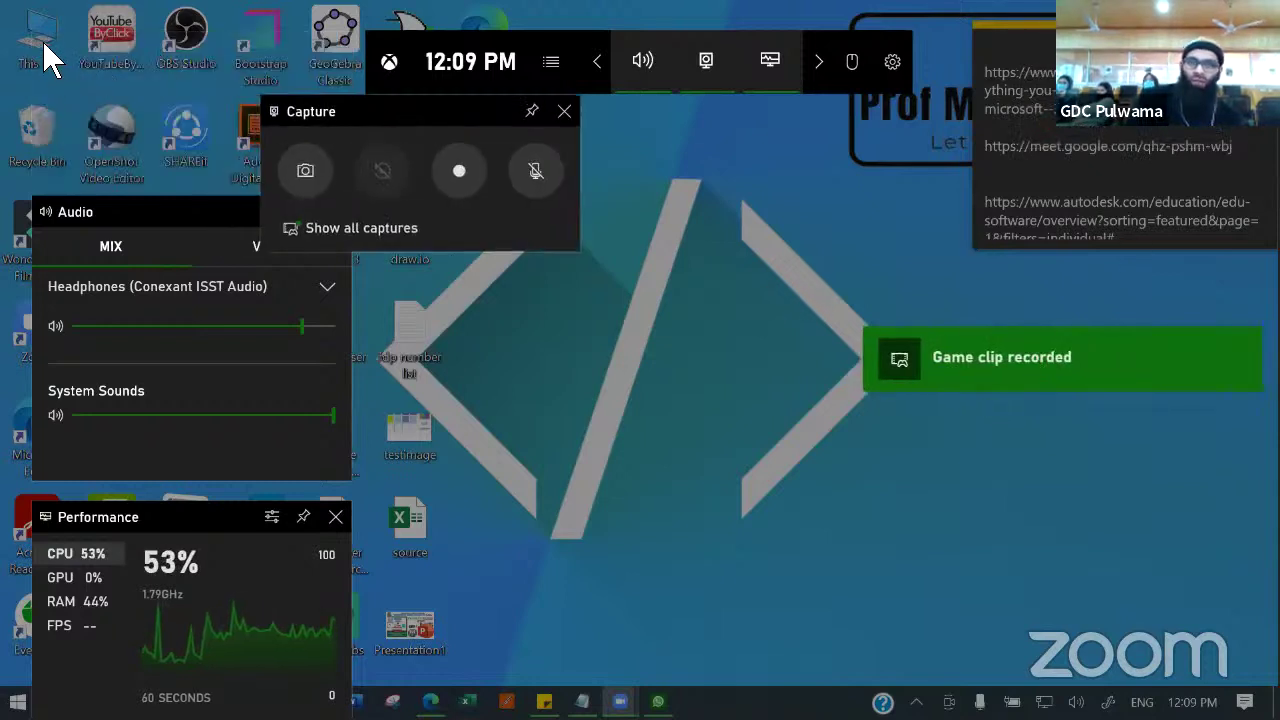
left_click(738, 408)
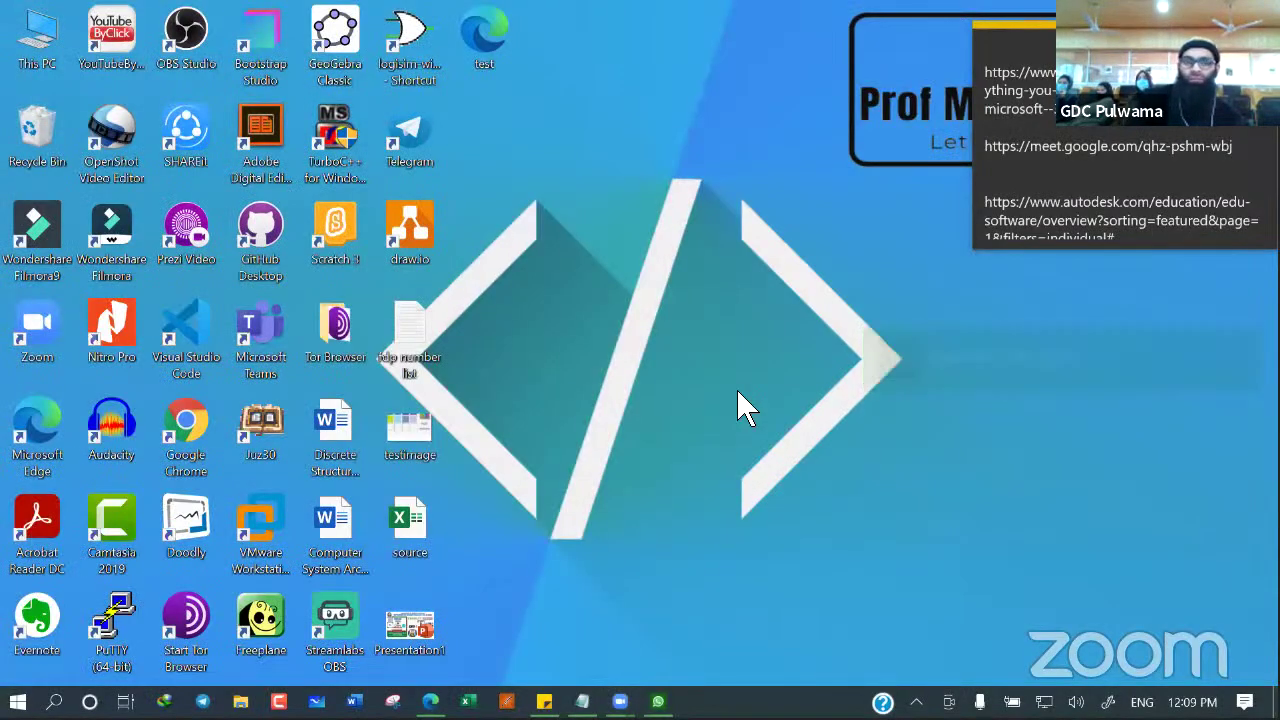
double_click(45, 40)
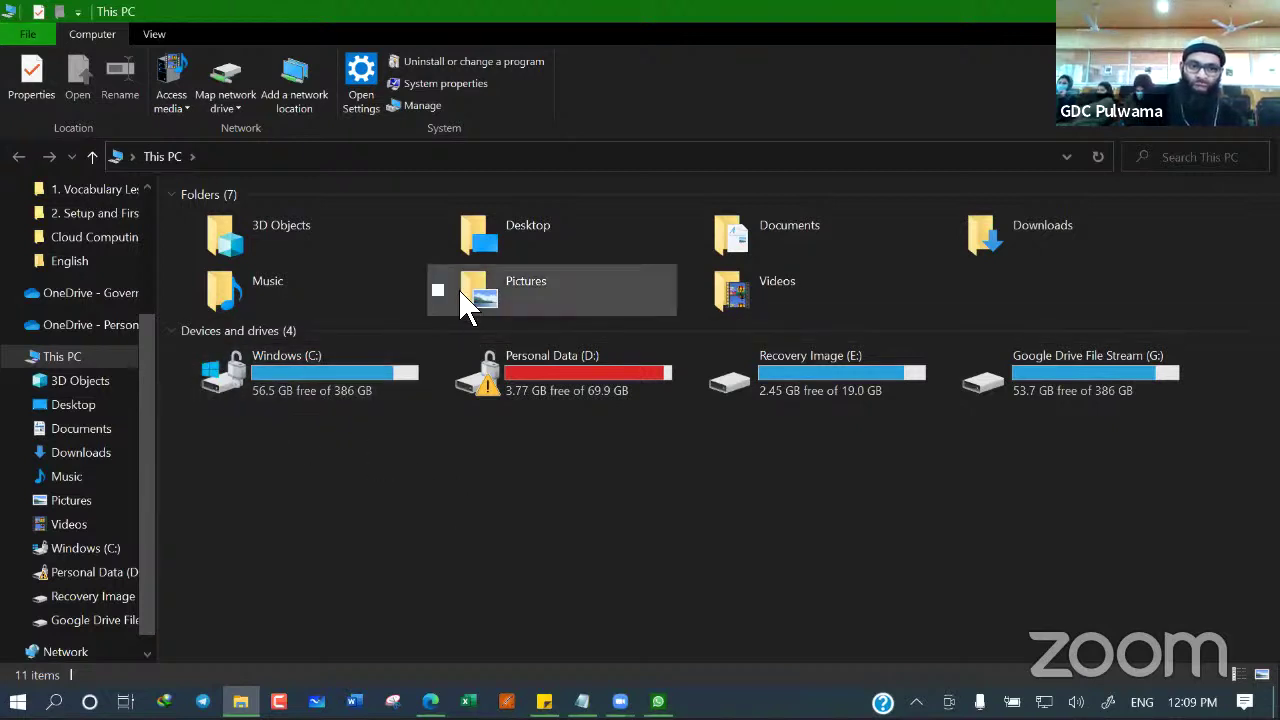
double_click(749, 284)
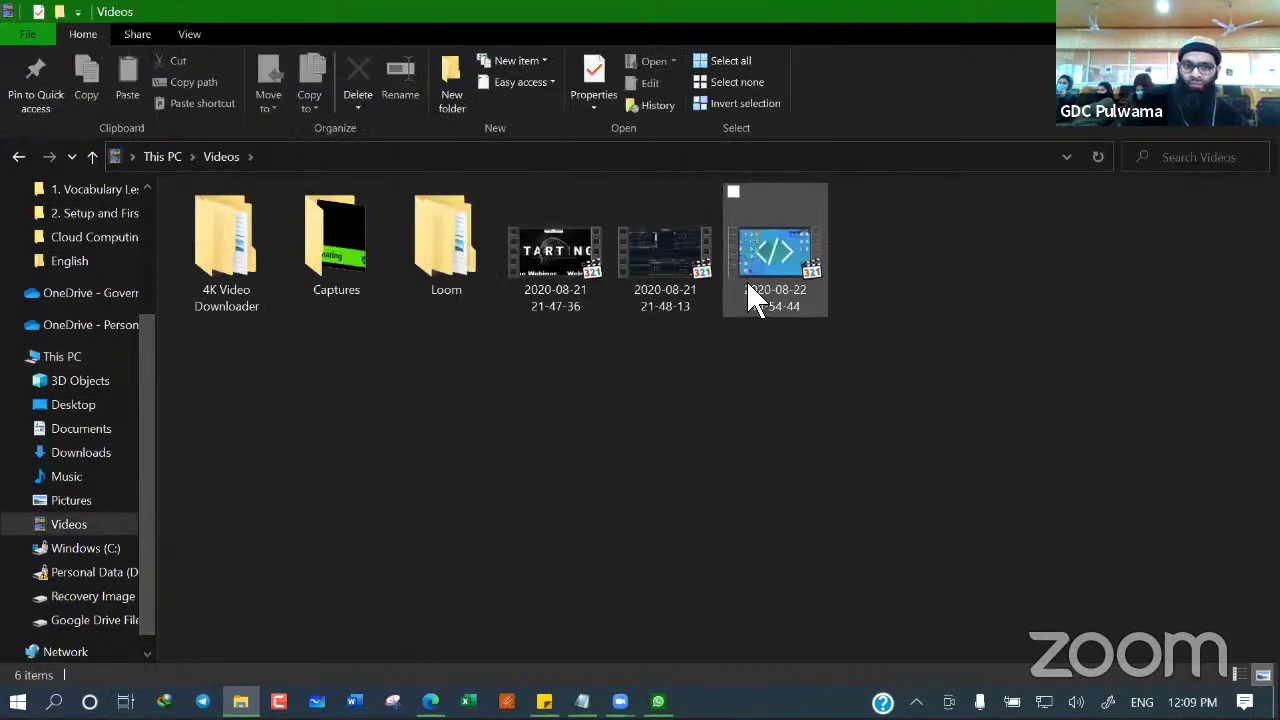
double_click(797, 272)
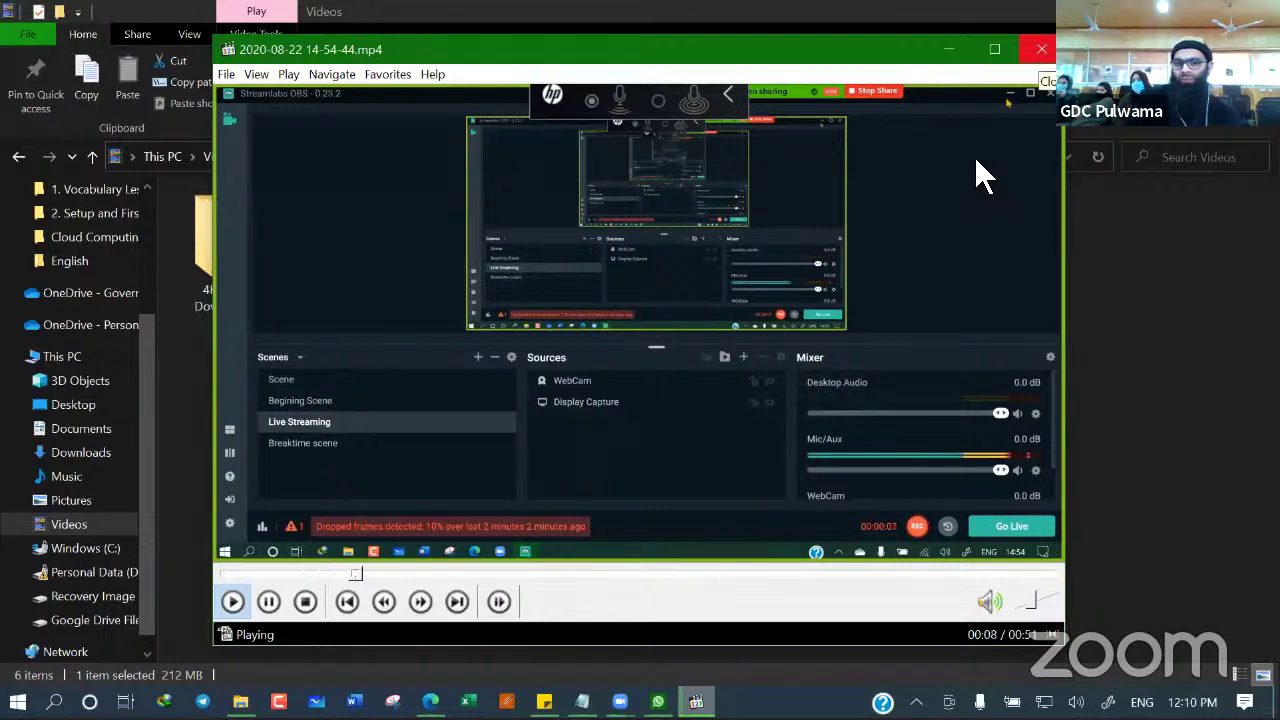
key("alt+F4")
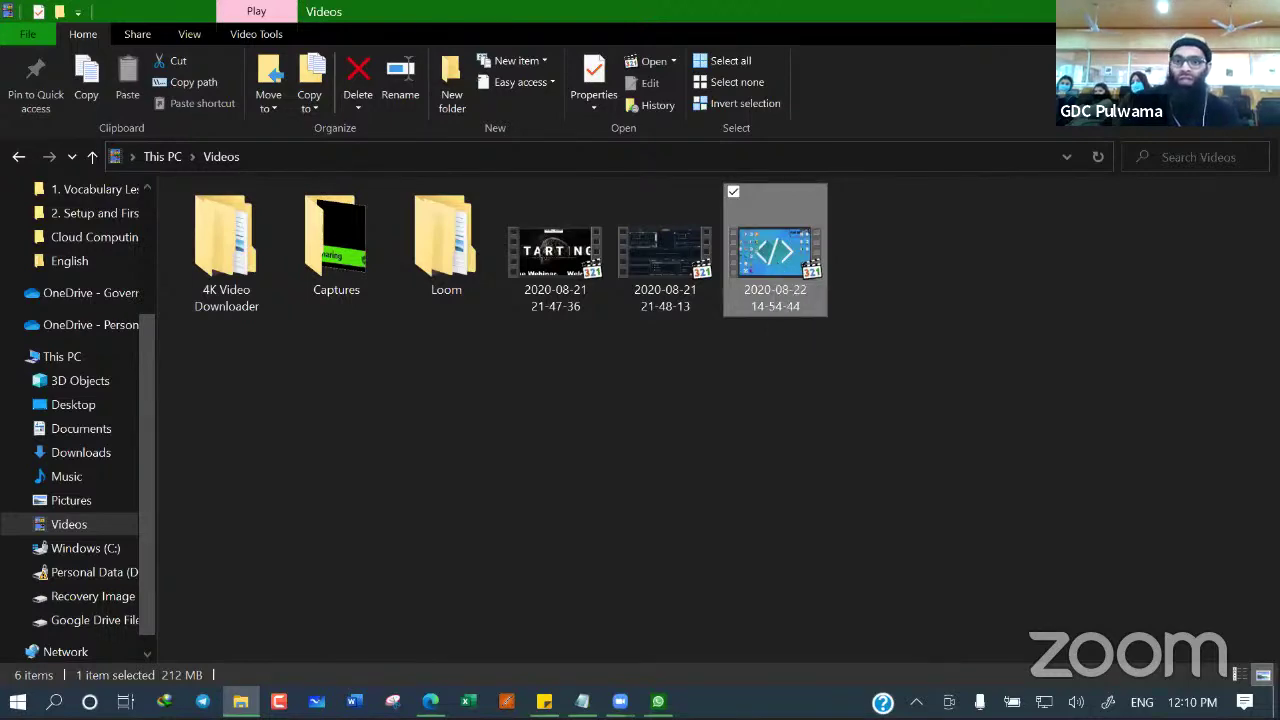
key("alt+F4")
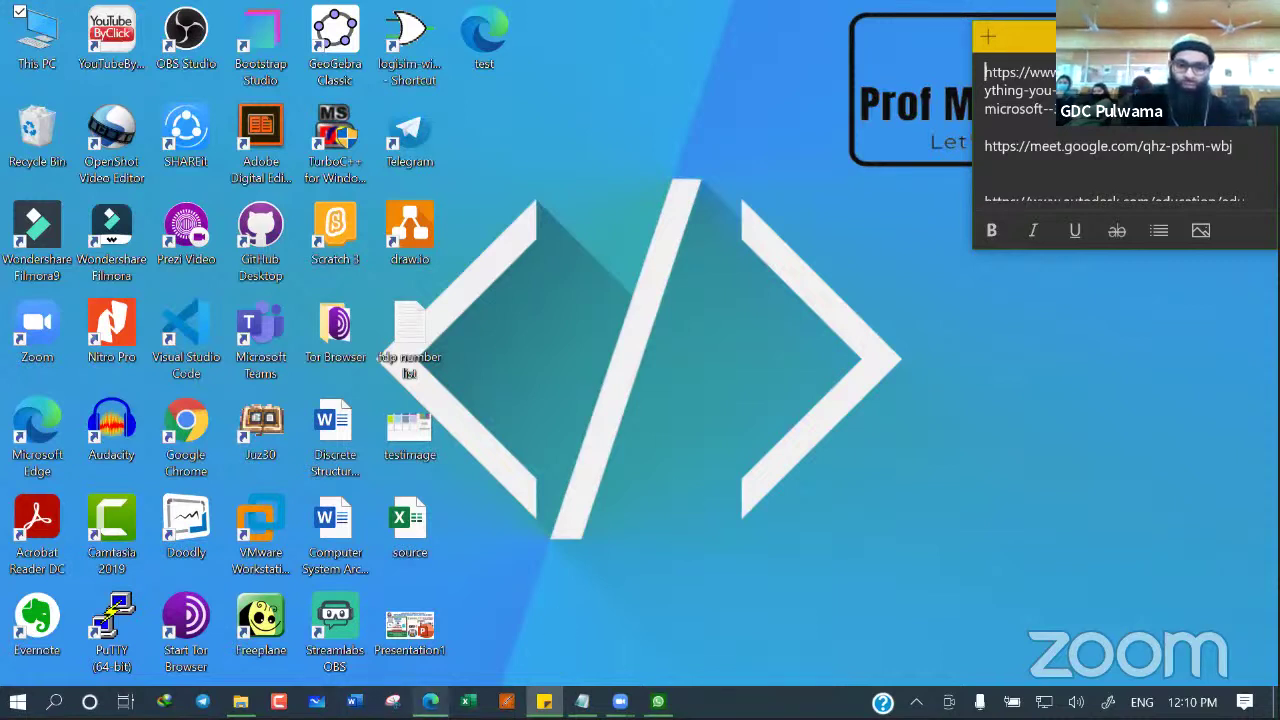
Switch to Microsoft Edge, search for screencastify in a new tab, and open the official Screencastify website
left_click(430, 701)
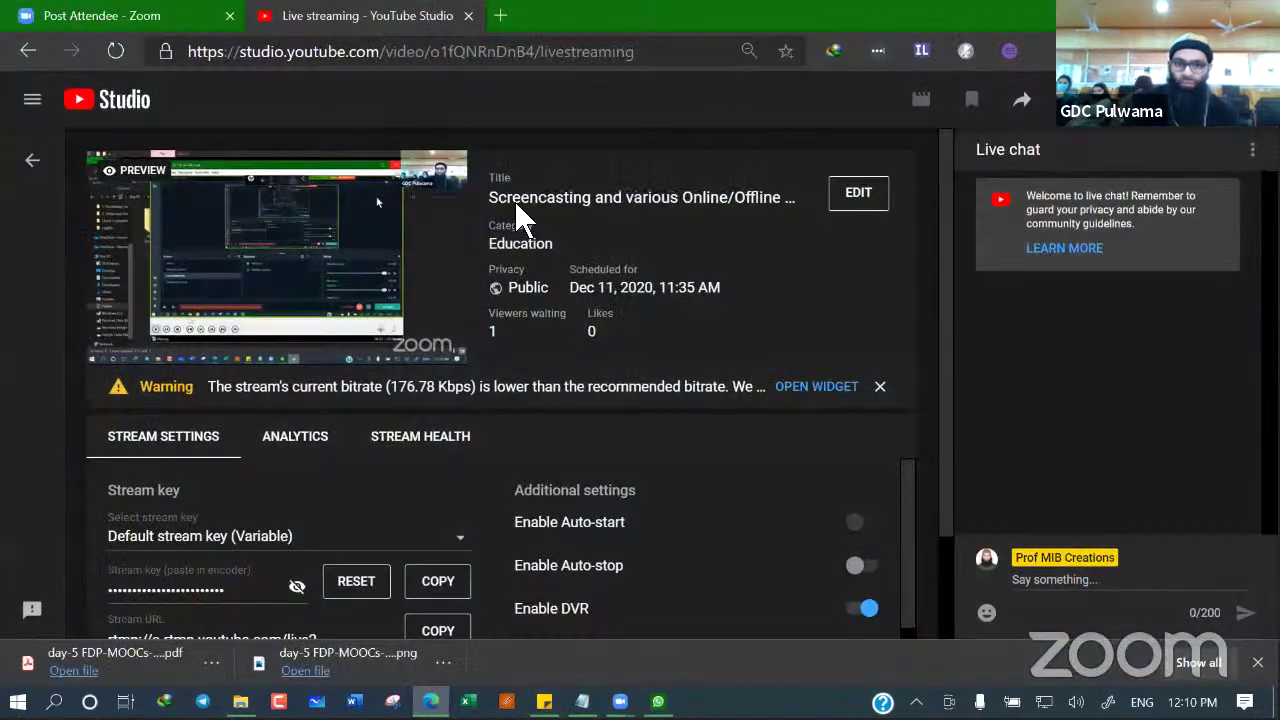
key("ctrl+t")
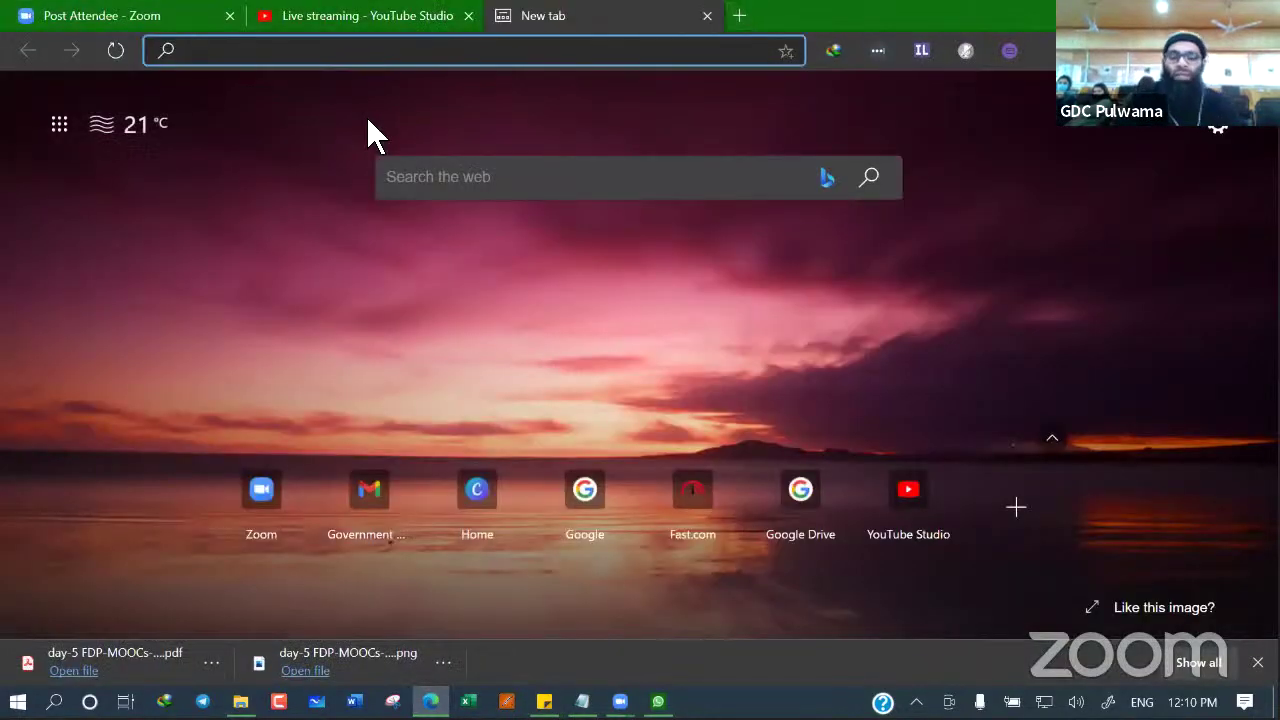
type("screen")
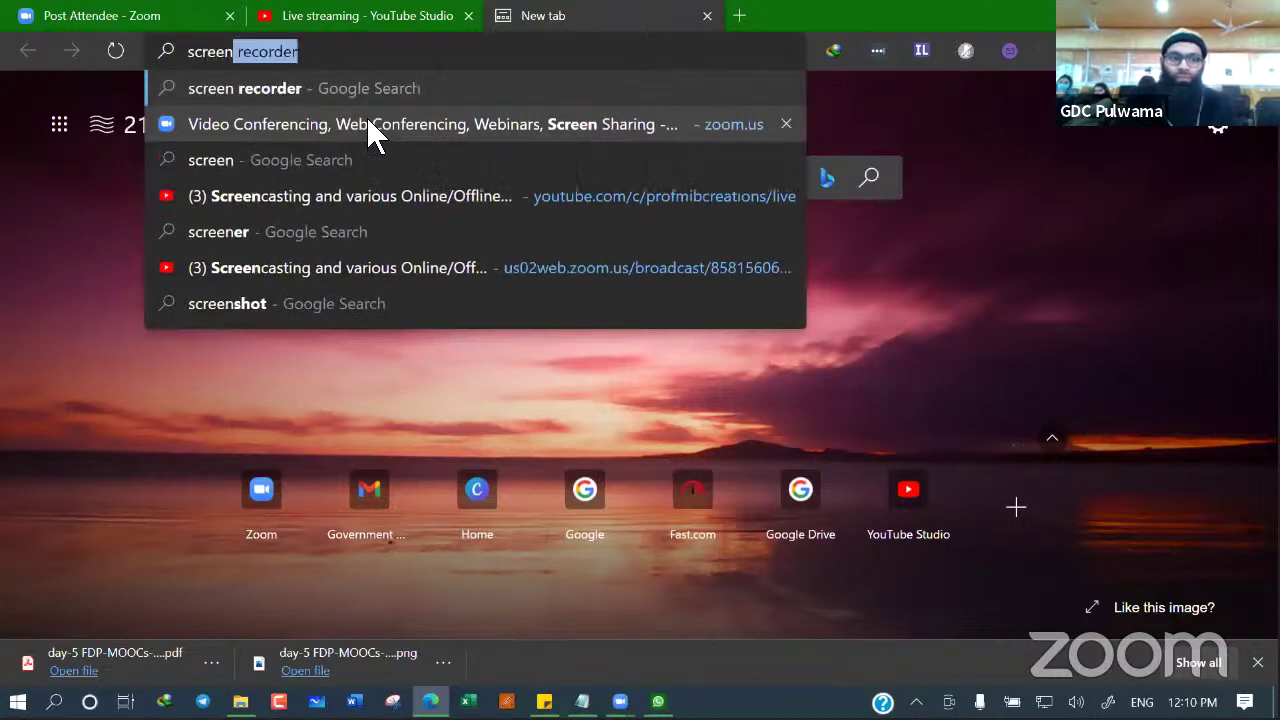
type("castify")
key("Return")
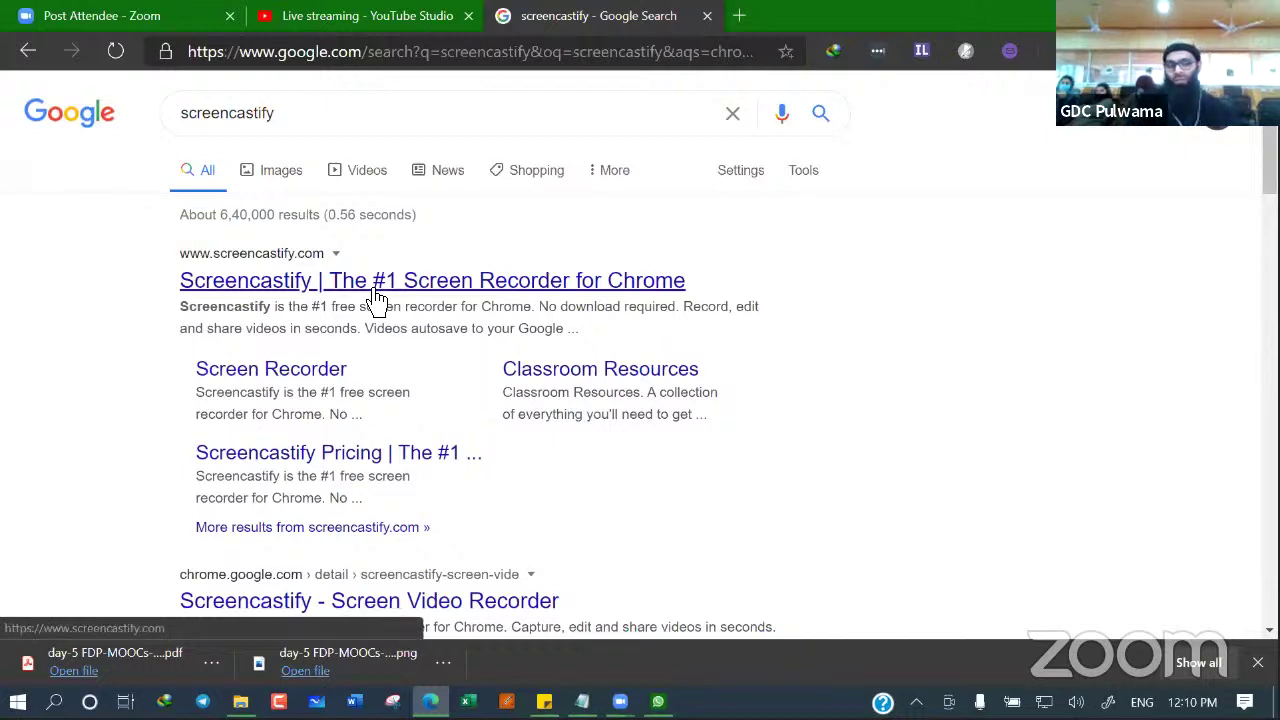
left_click(376, 292)
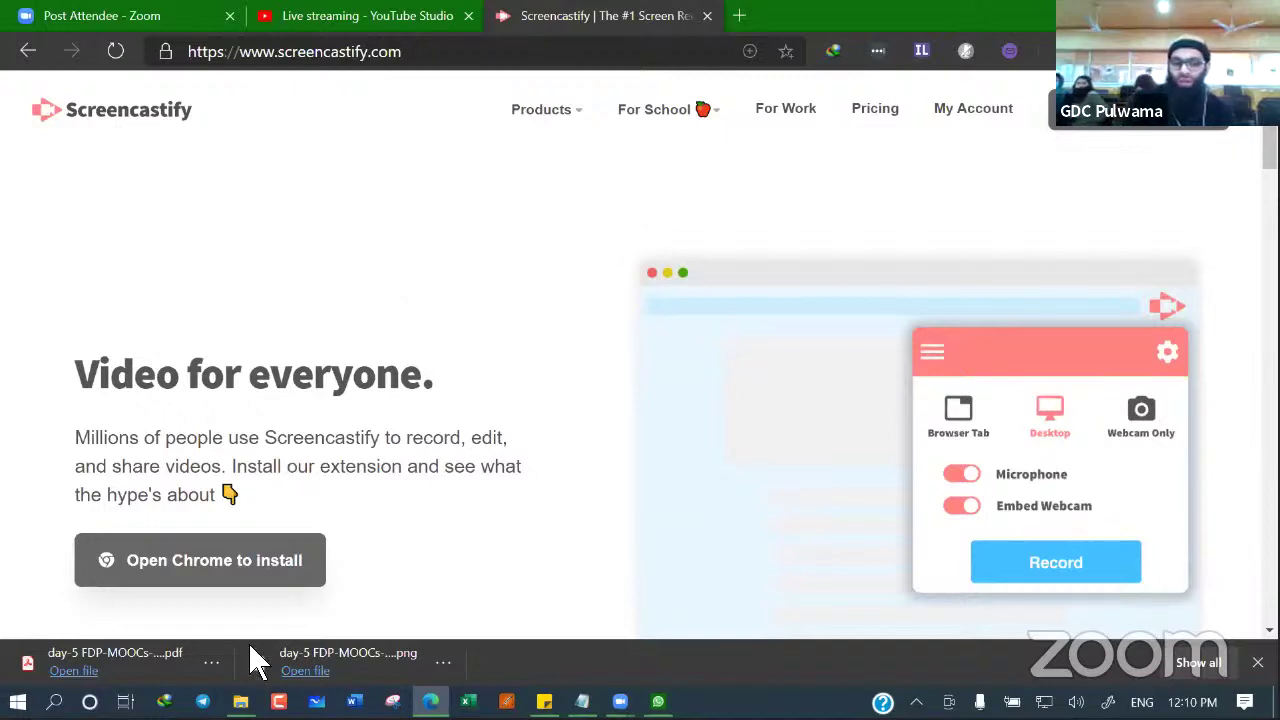
Switch to Google Chrome, search for screencastify, and open the official Screencastify website there
left_click(430, 701)
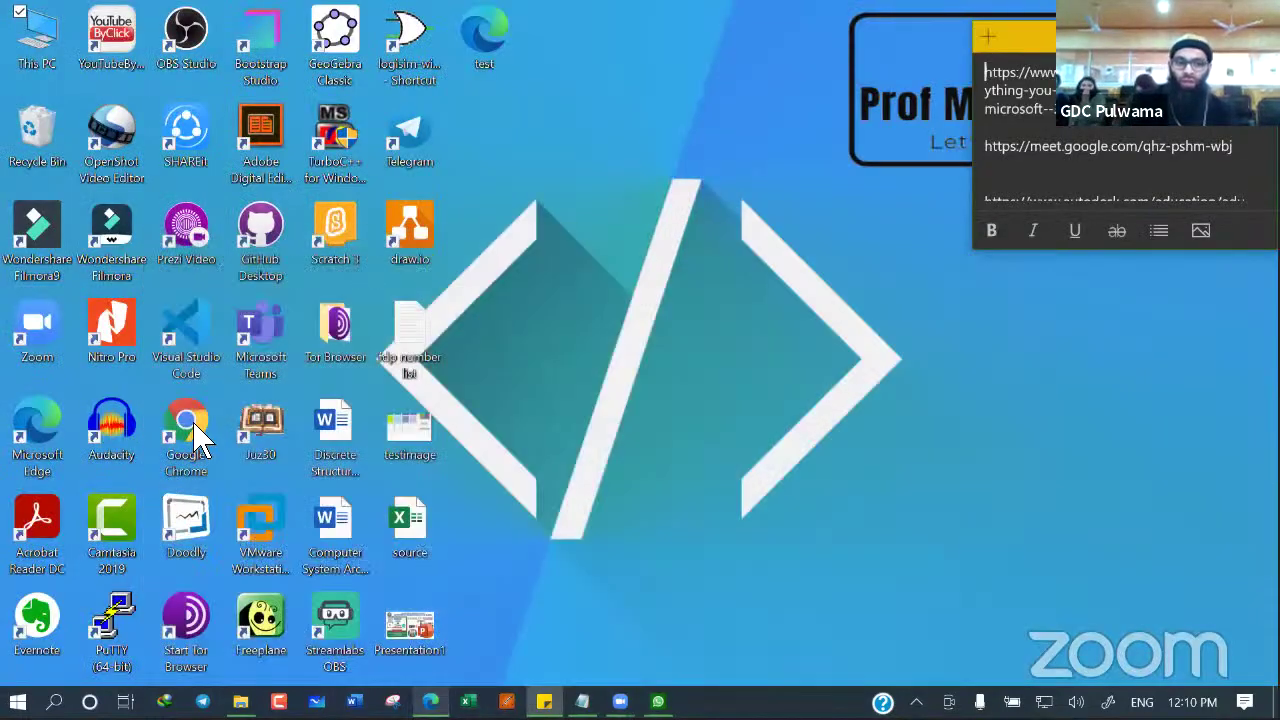
double_click(195, 422)
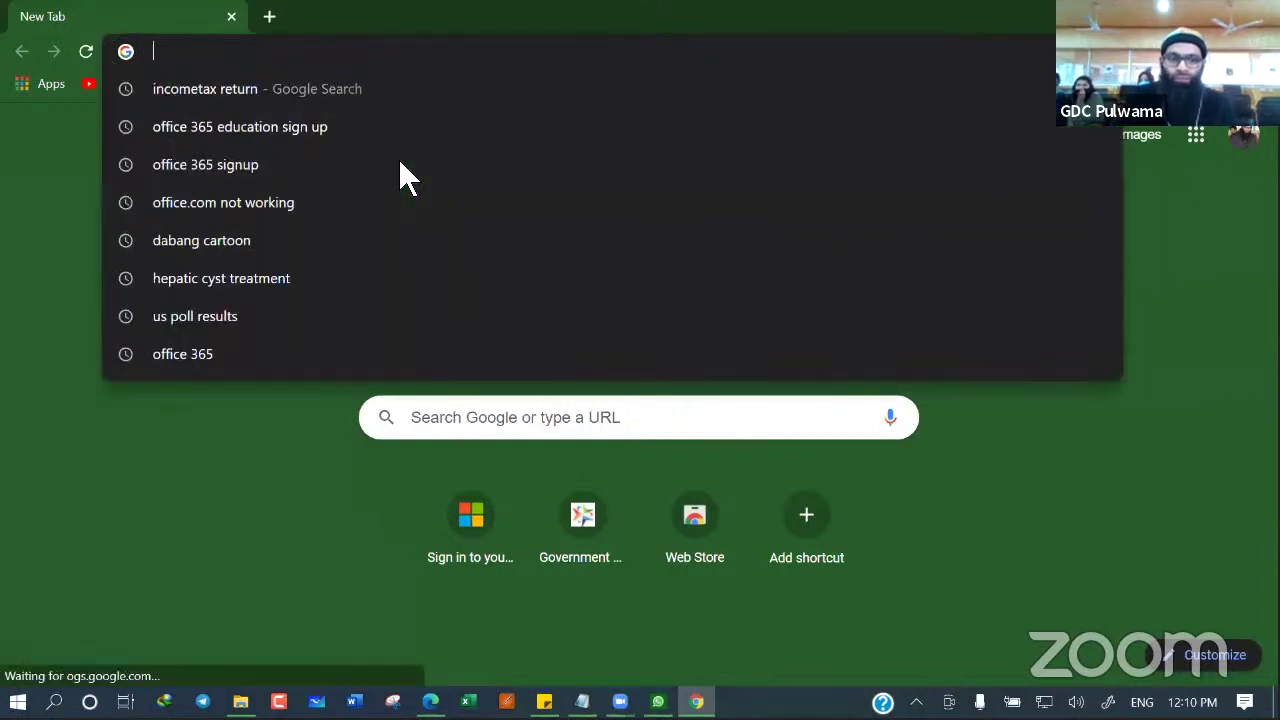
type("screen")
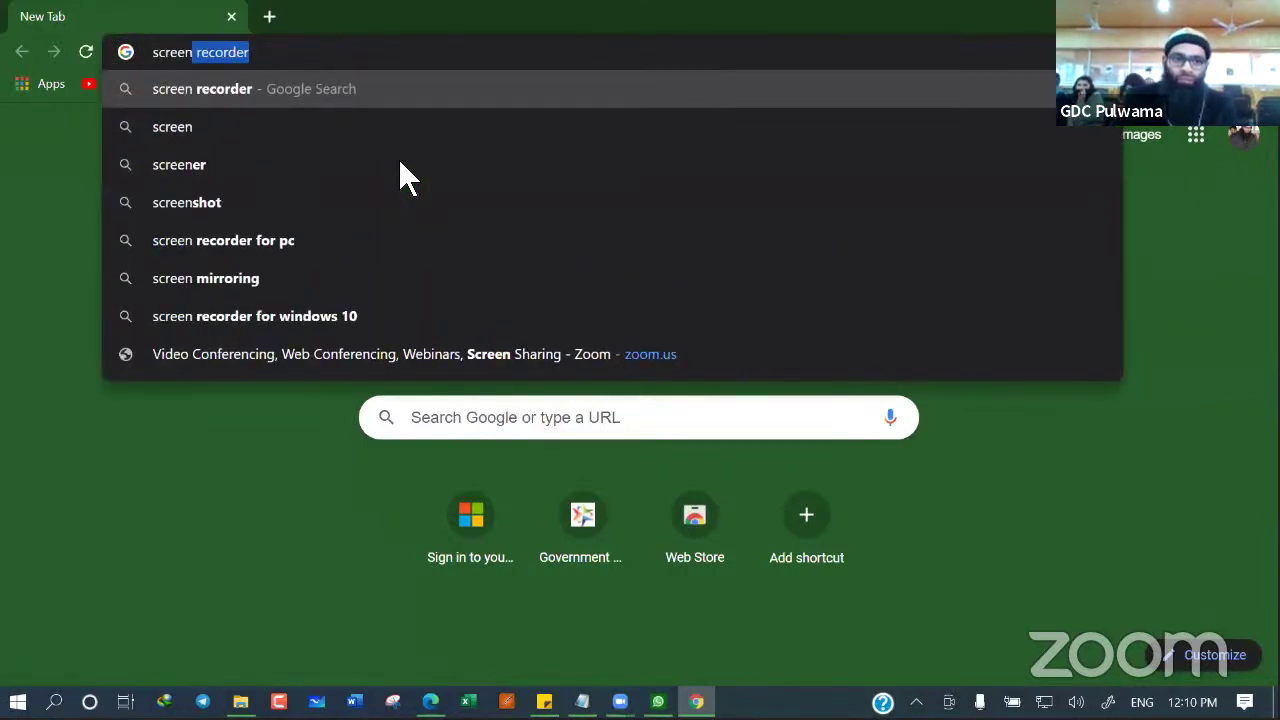
type("castify")
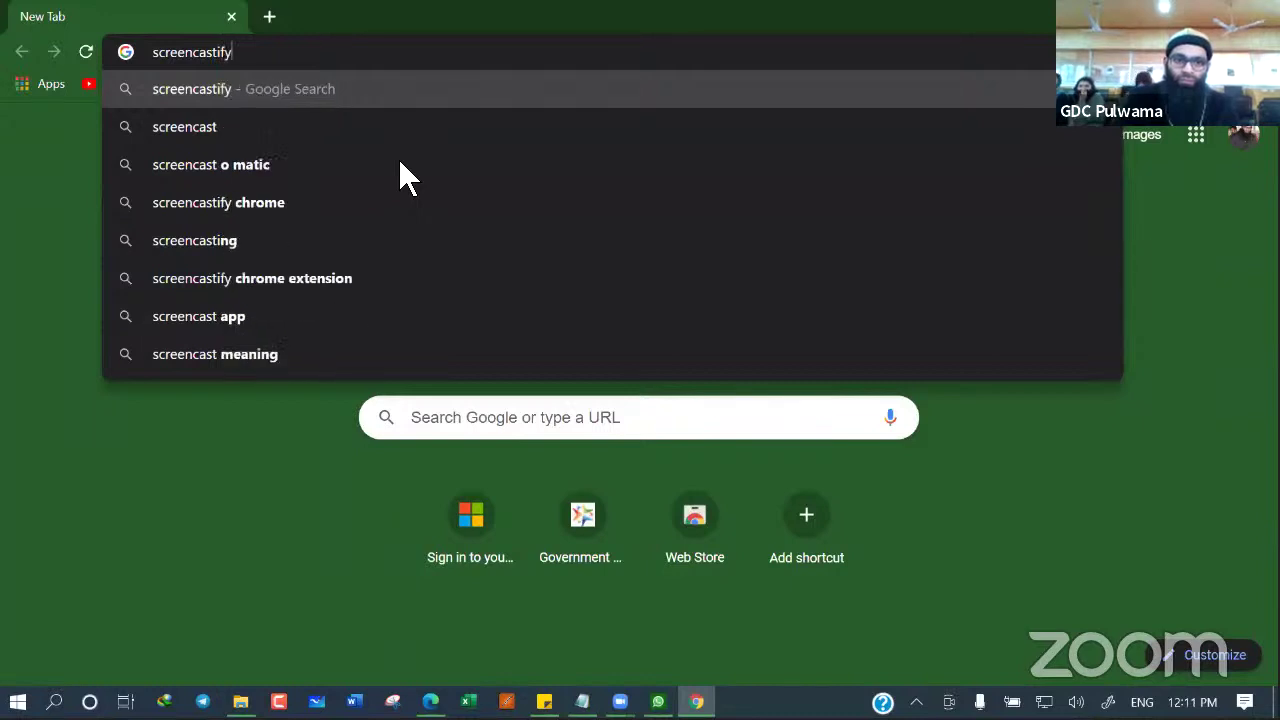
key("Return")
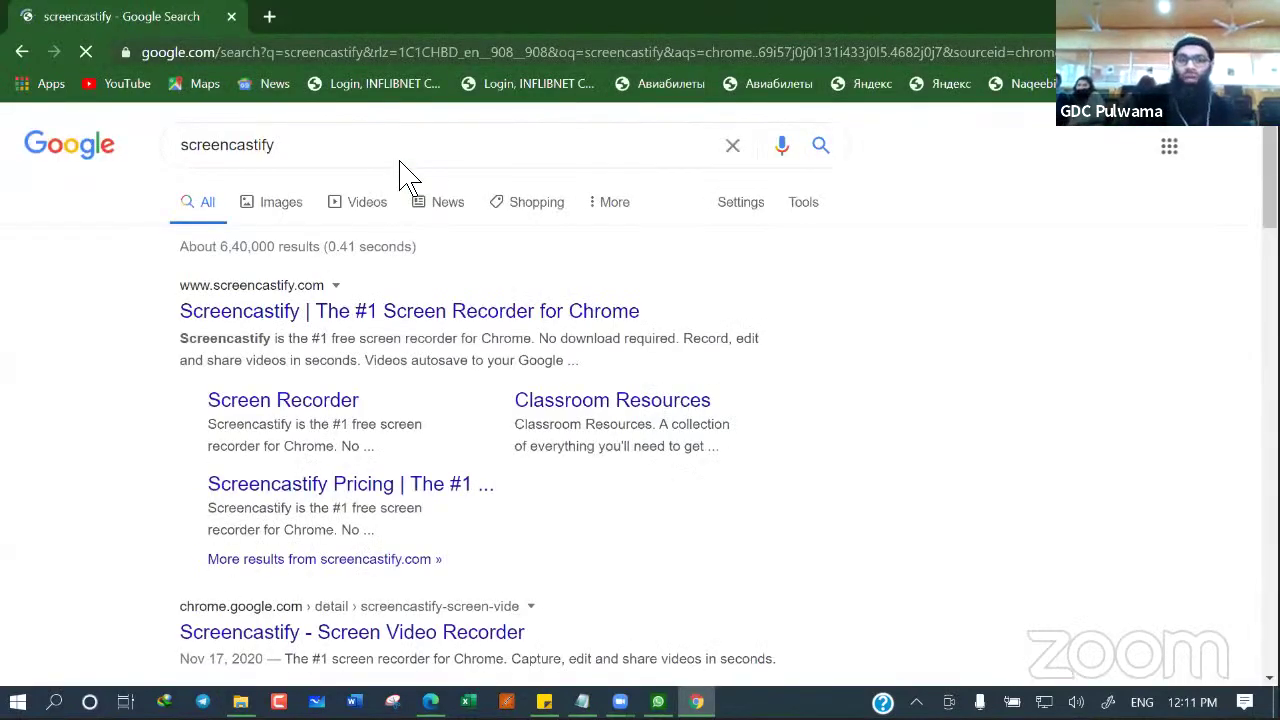
left_click(319, 310)
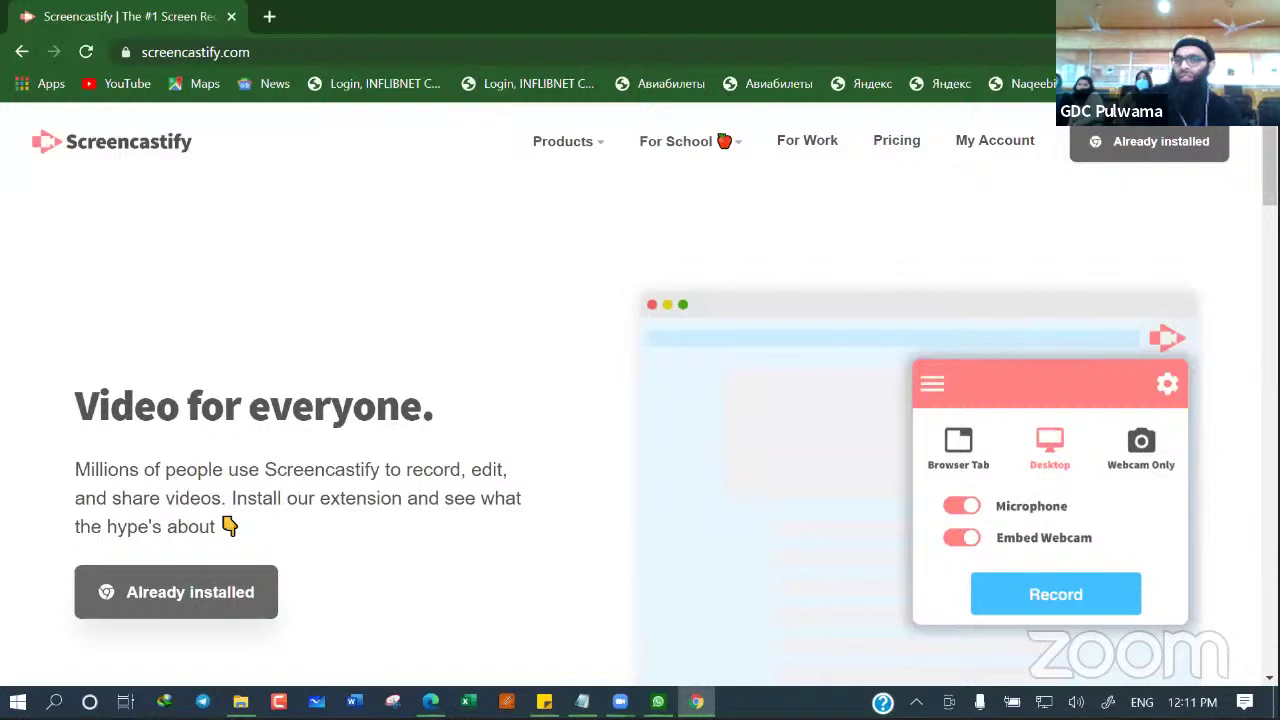
Pin the Screencastify - Screen Video Recorder extension to the browser's toolbar
left_click(1140, 52)
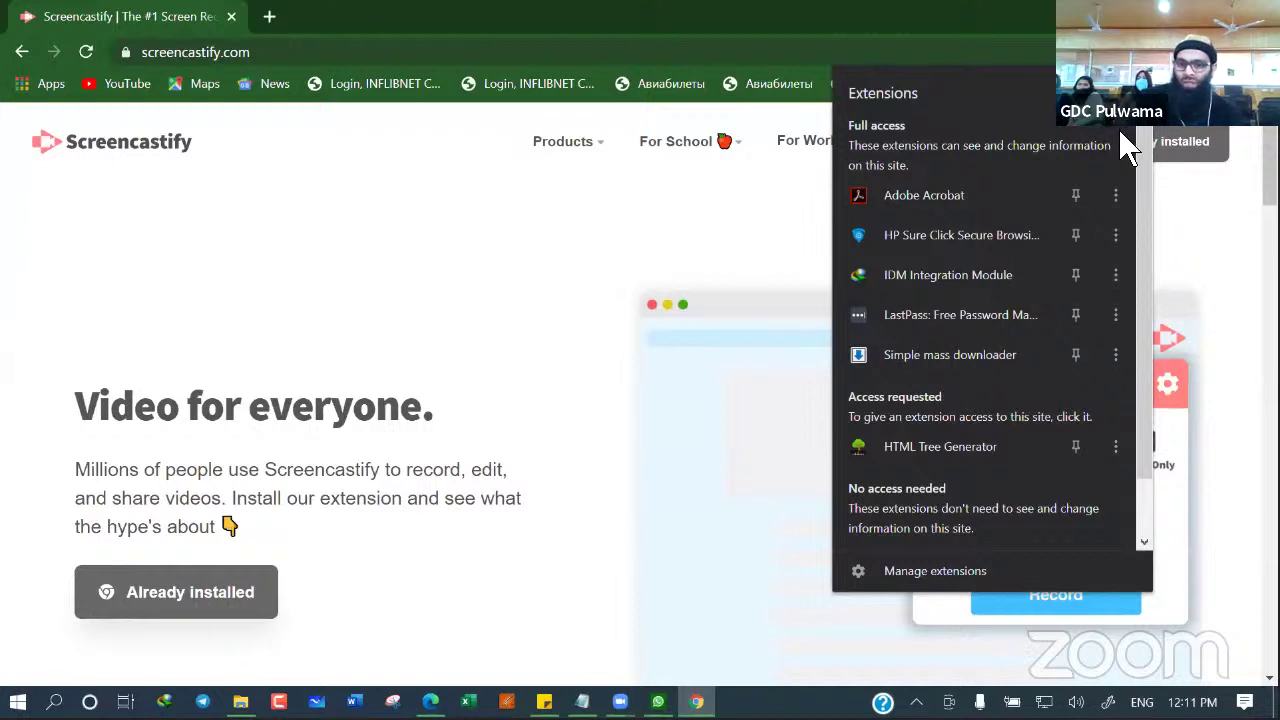
scroll(953, 365, "down", 1)
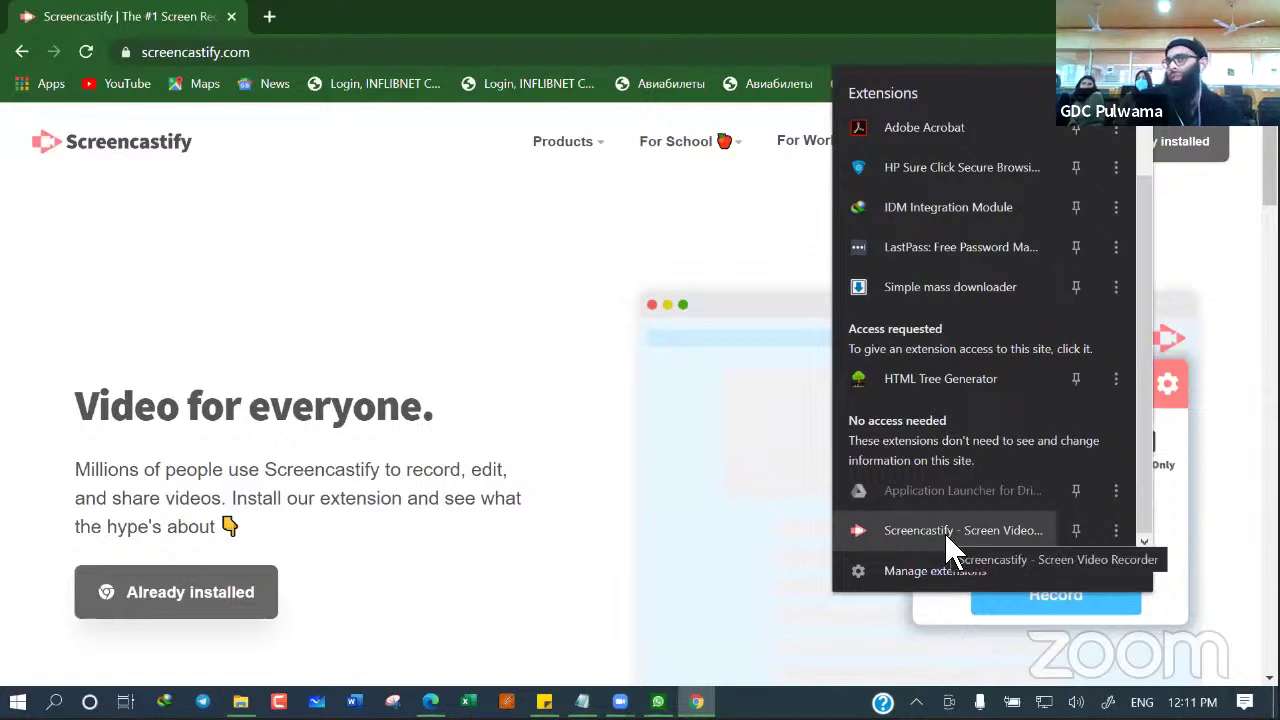
left_click(1077, 531)
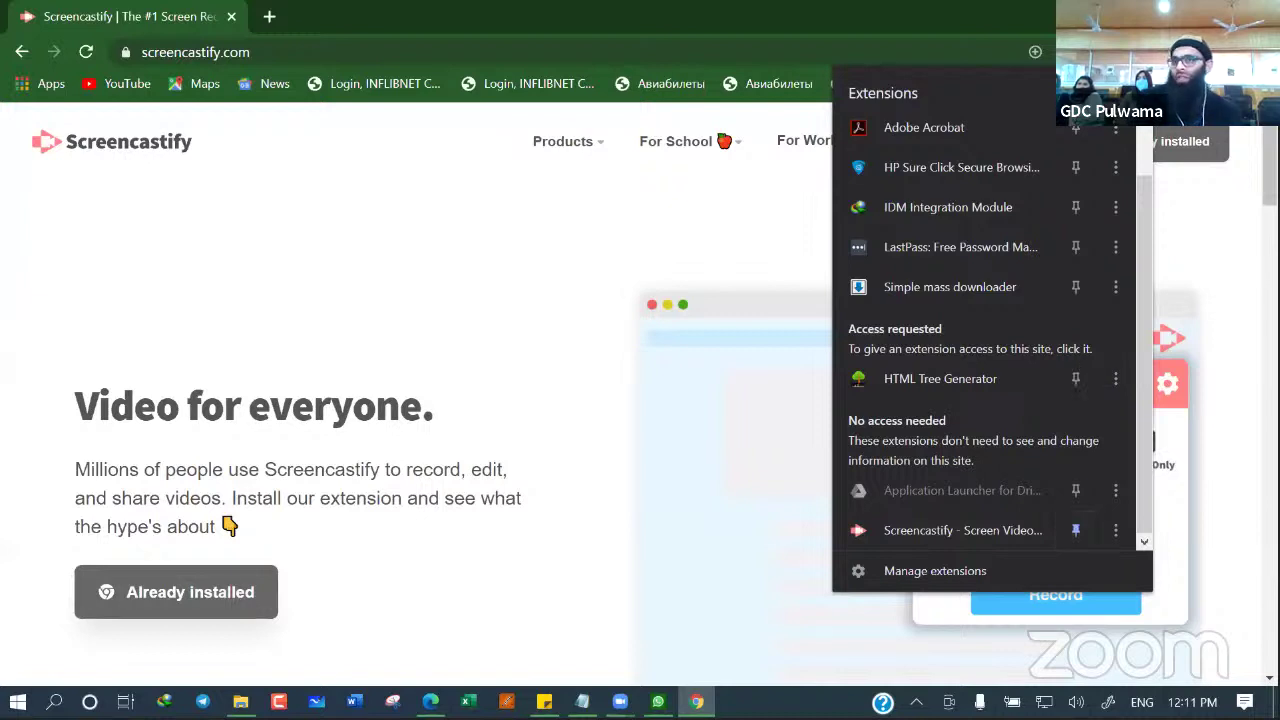
Sign in to Screencastify with the presenter's college Google account
key("Escape")
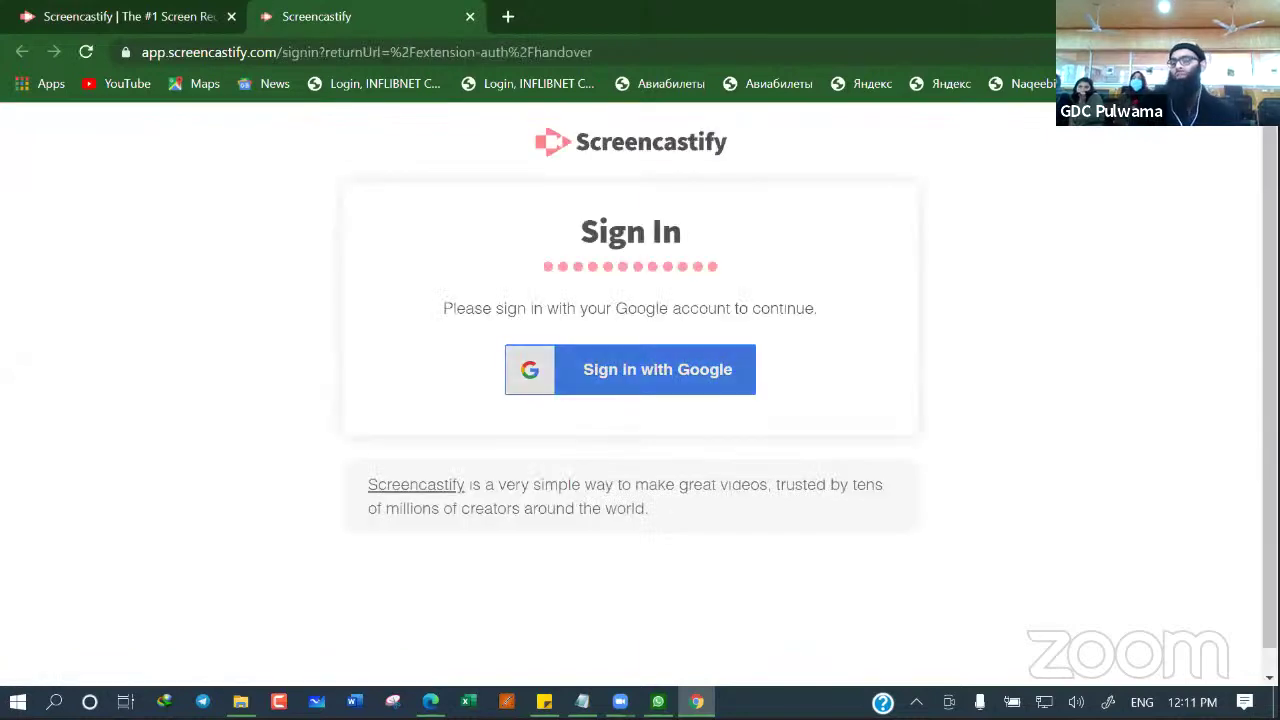
left_click(735, 377)
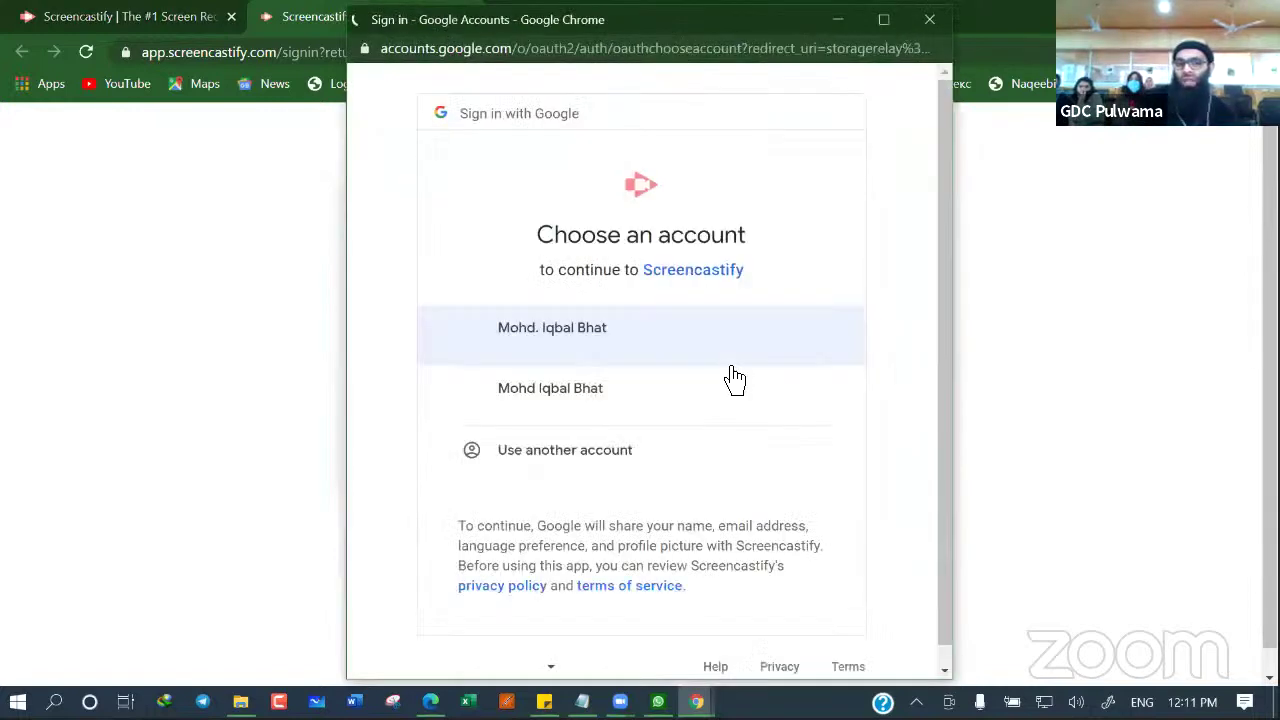
left_click(599, 340)
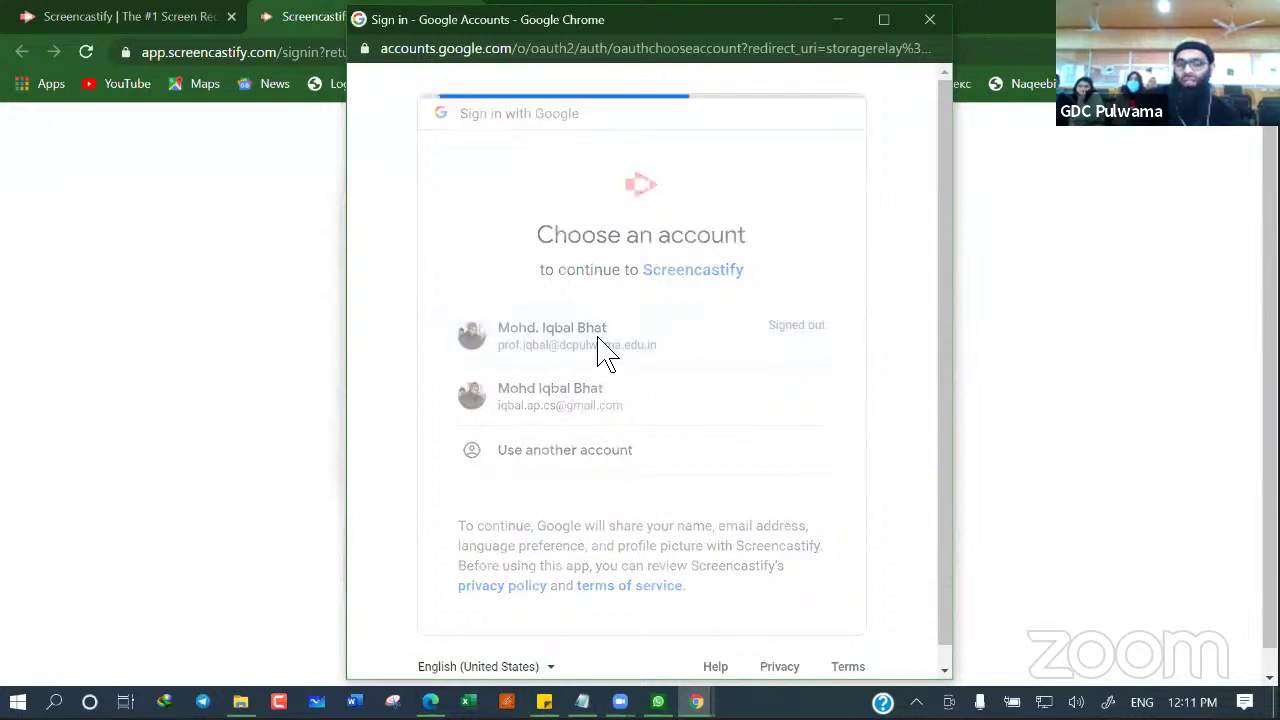
left_click(797, 497)
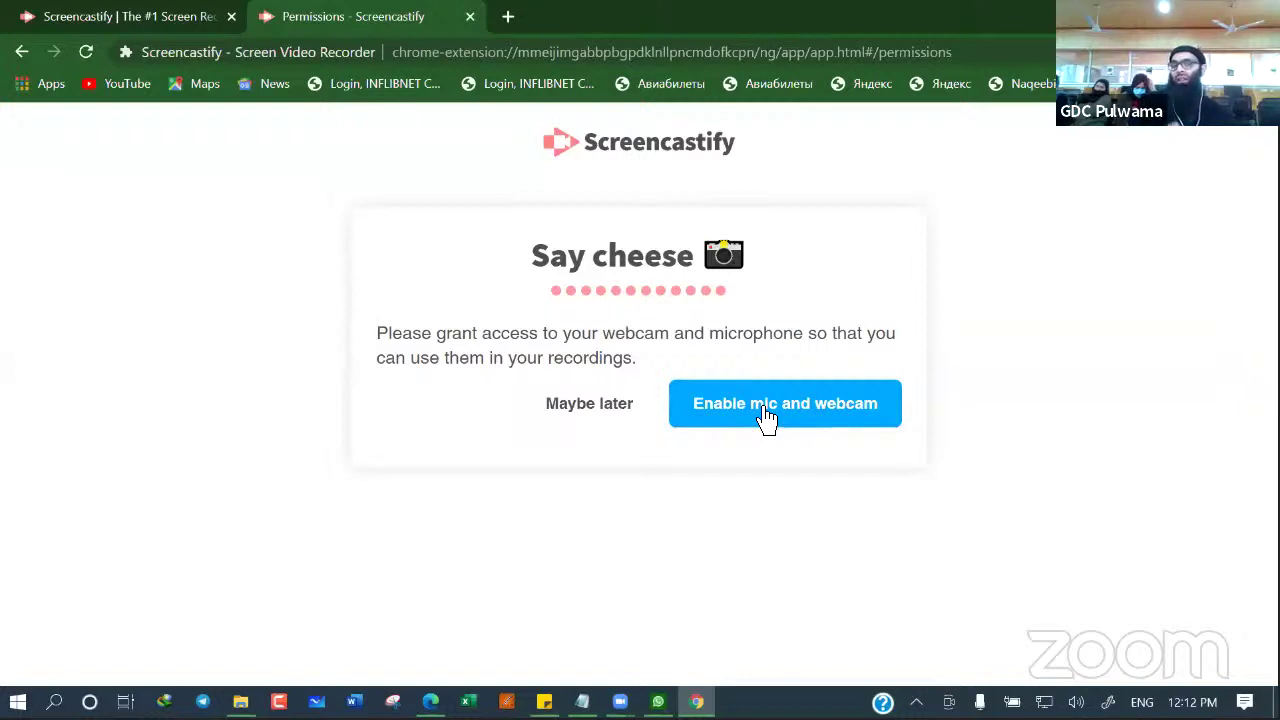
Allow Screencastify to use the microphone and camera, and close its permissions page
left_click(767, 417)
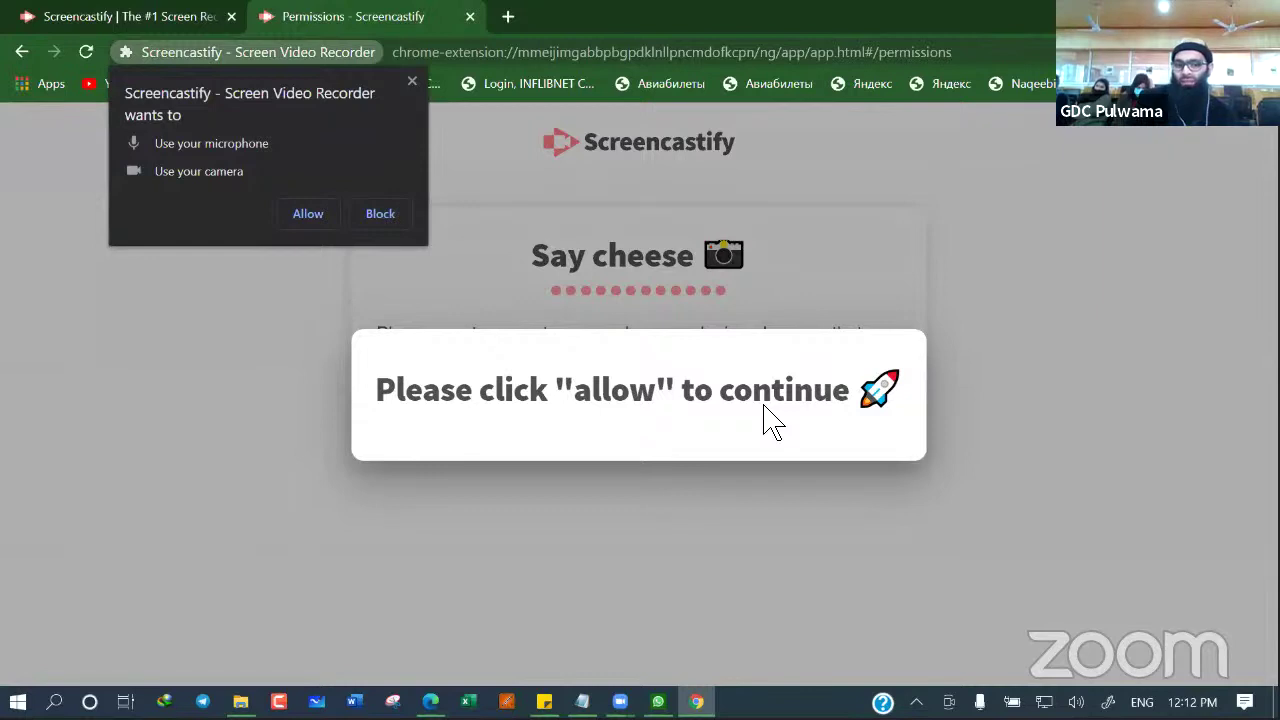
left_click(314, 218)
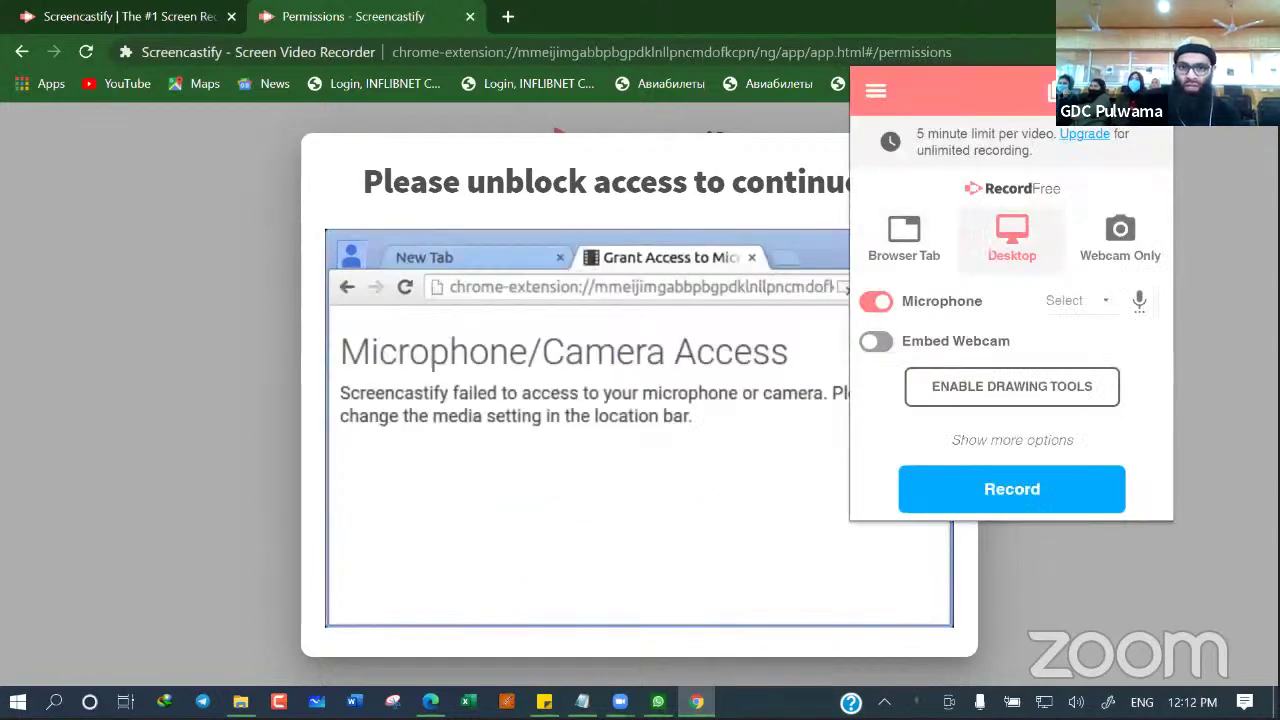
key("ctrl+w")
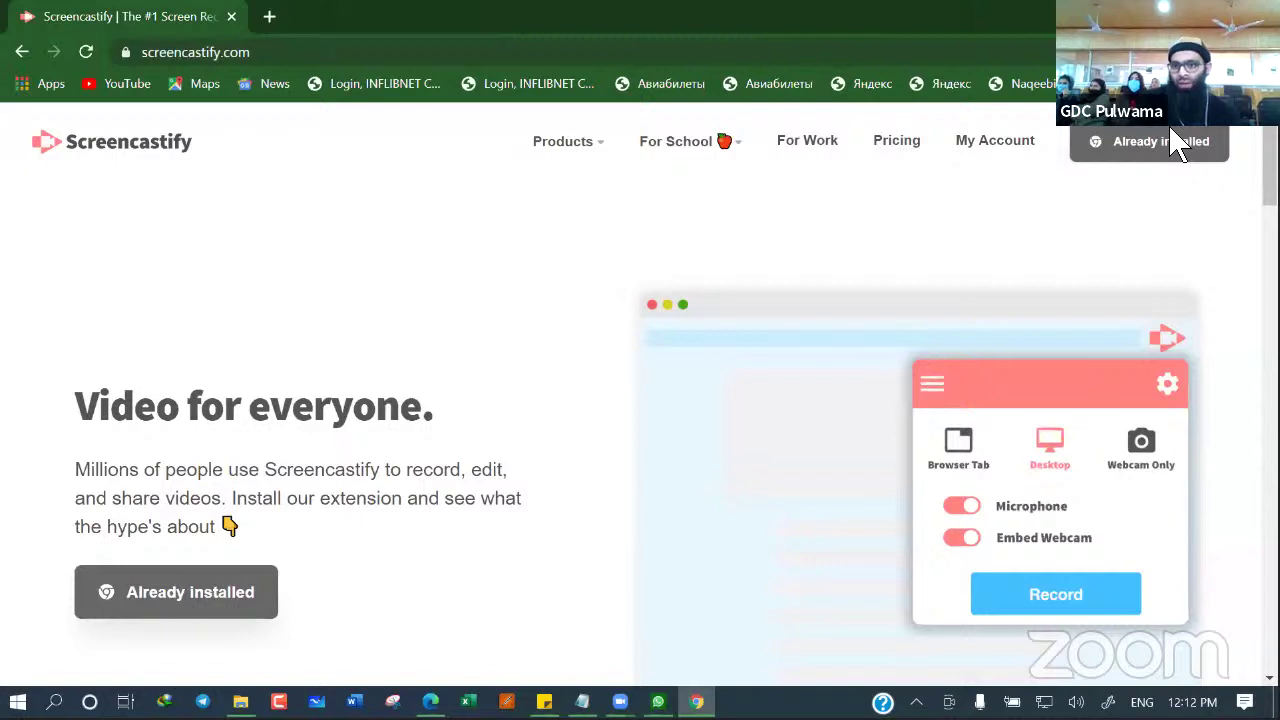
Set up Screencastify desktop recording with HP HD Camera as the embedded webcam and the Communications - External Microphone as audio input
left_click(1168, 52)
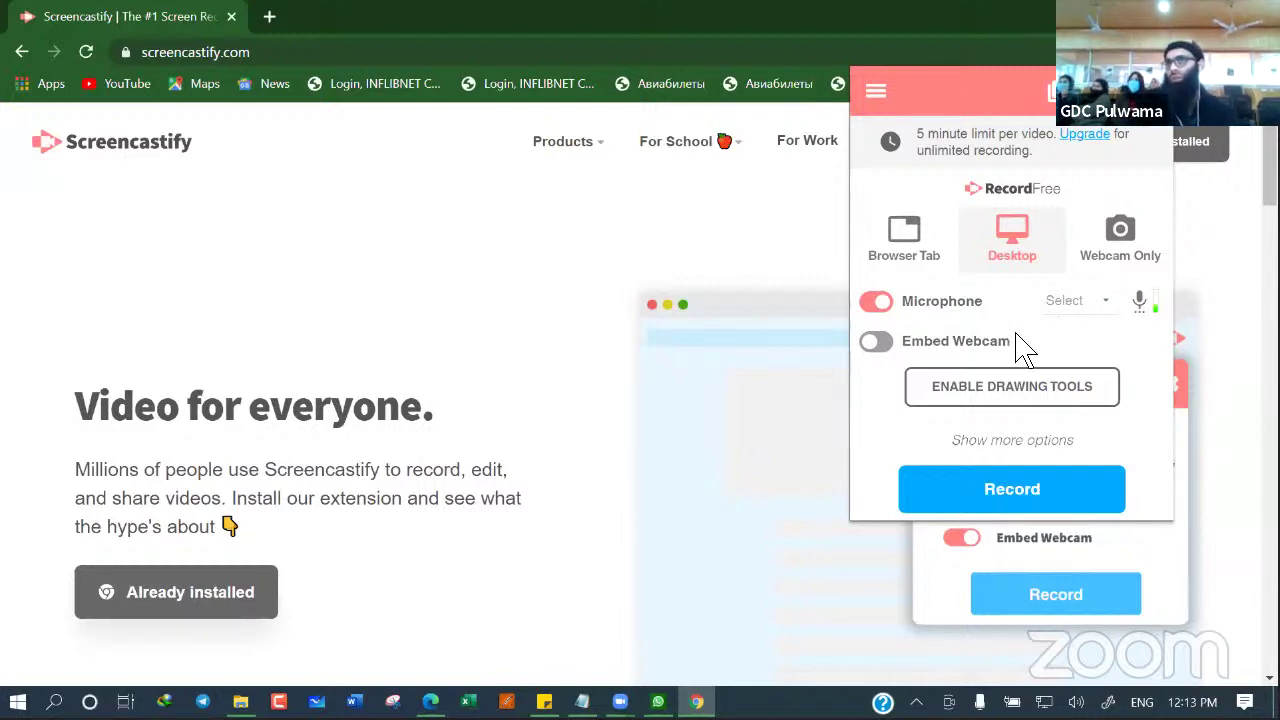
left_click(884, 343)
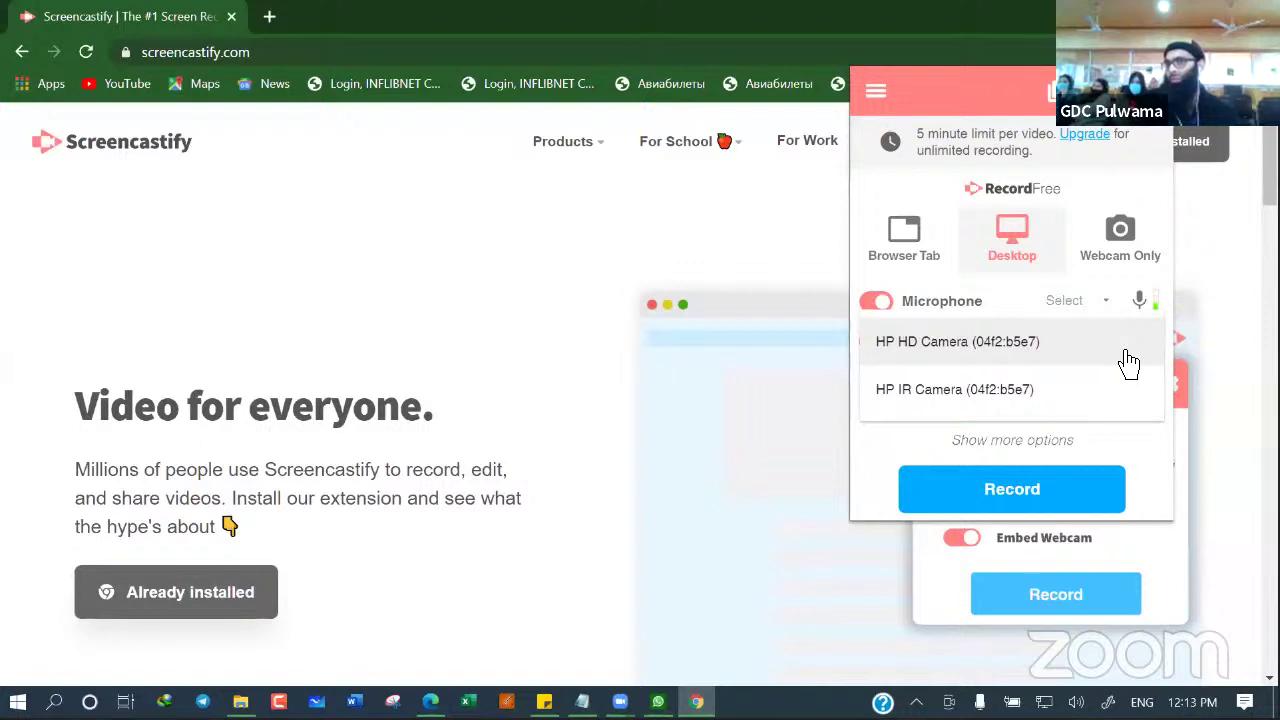
left_click(1011, 360)
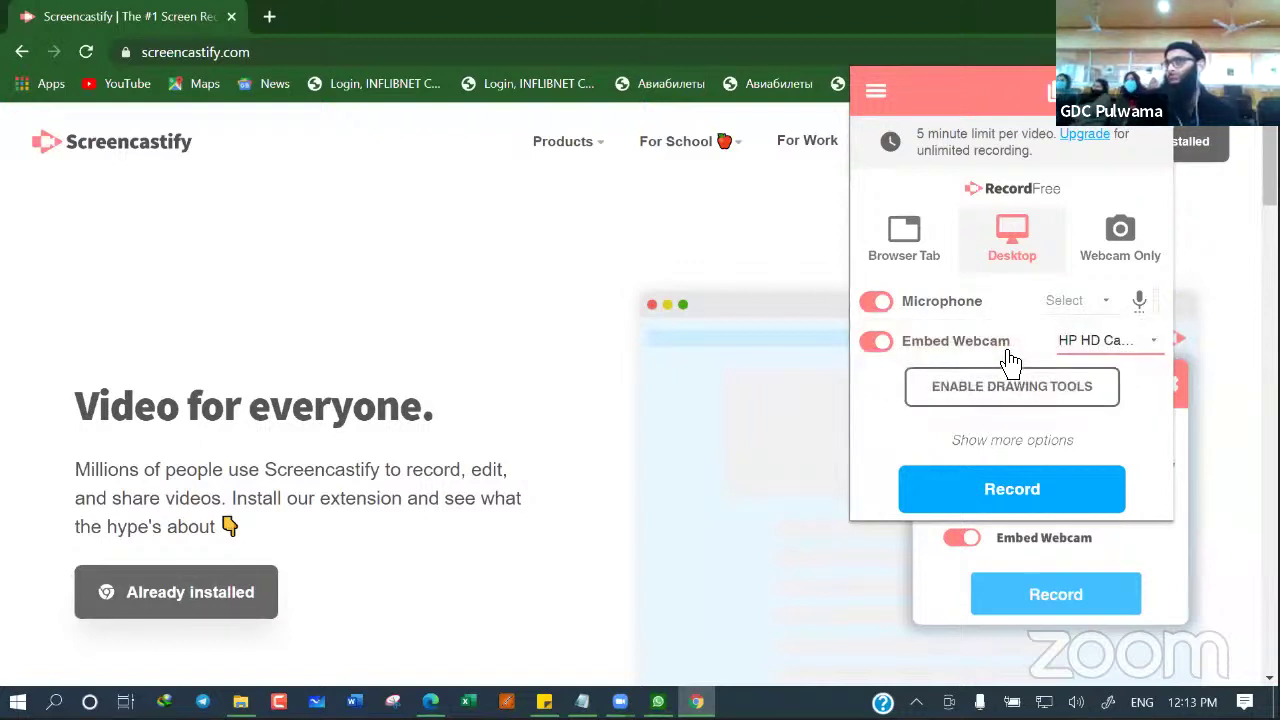
left_click(1087, 302)
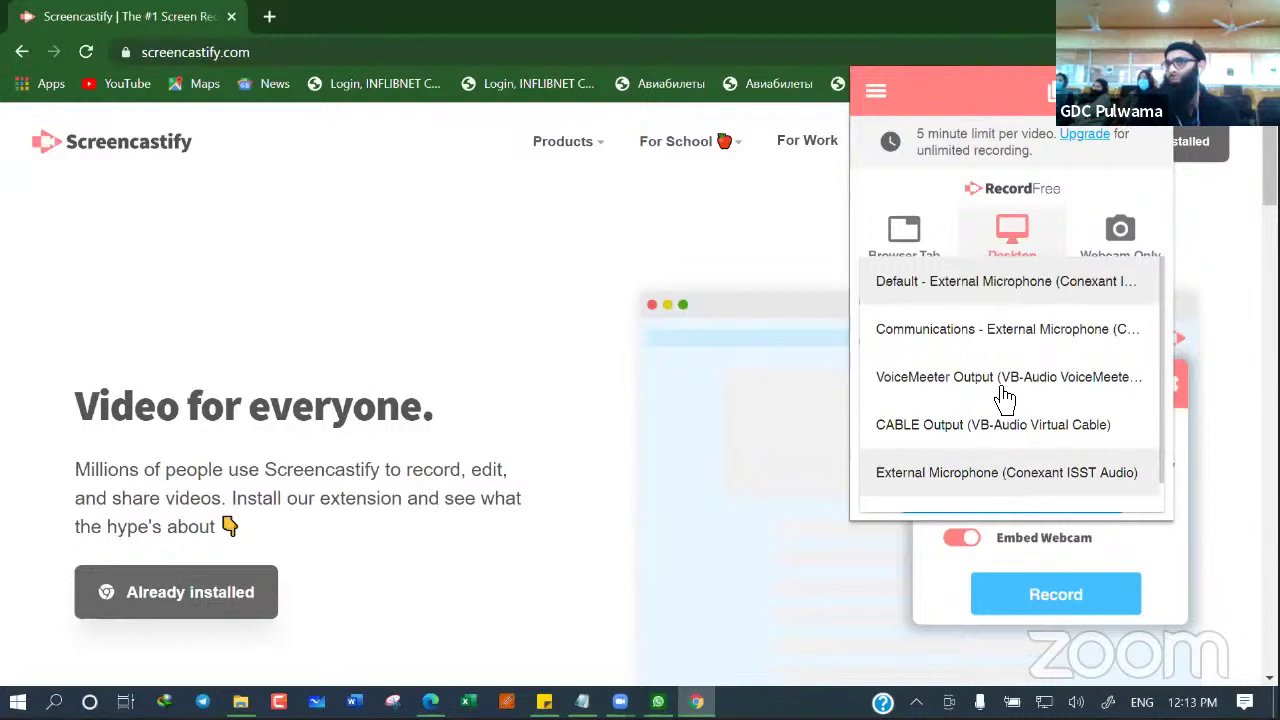
left_click(1008, 345)
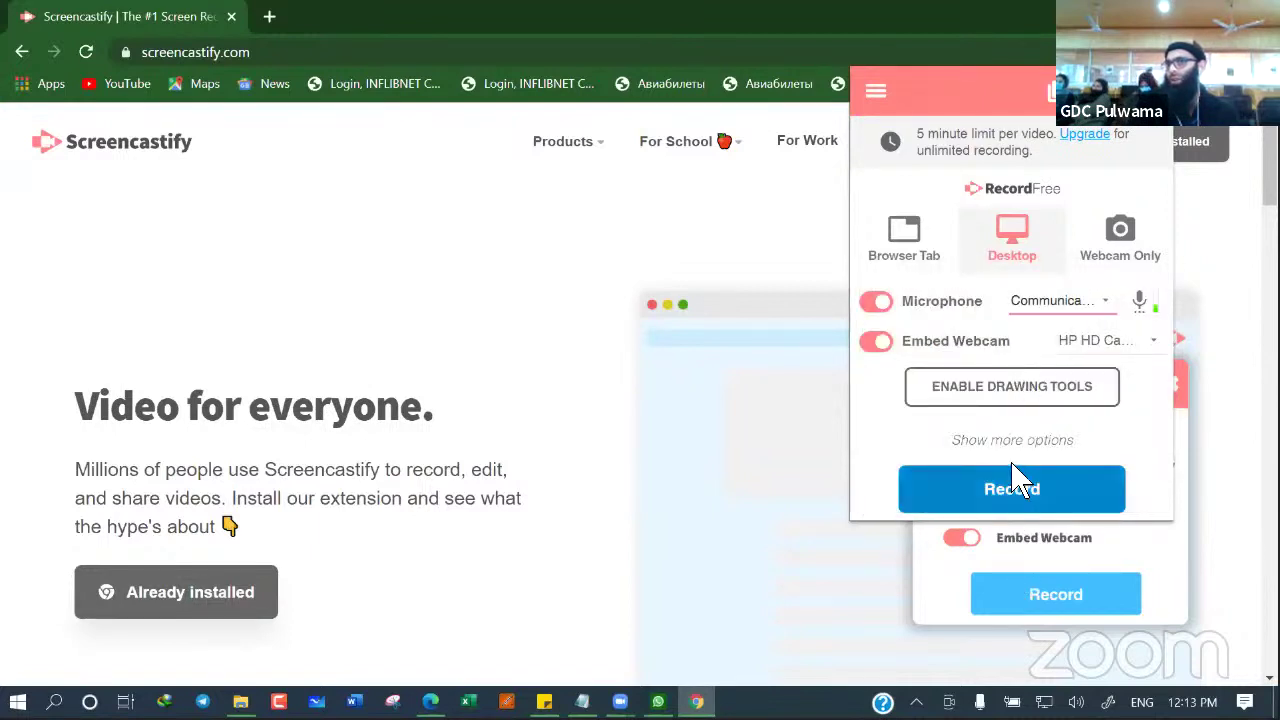
Try to start the desktop recording, dismiss the notification, and turn off the embedded webcam
left_click(1008, 502)
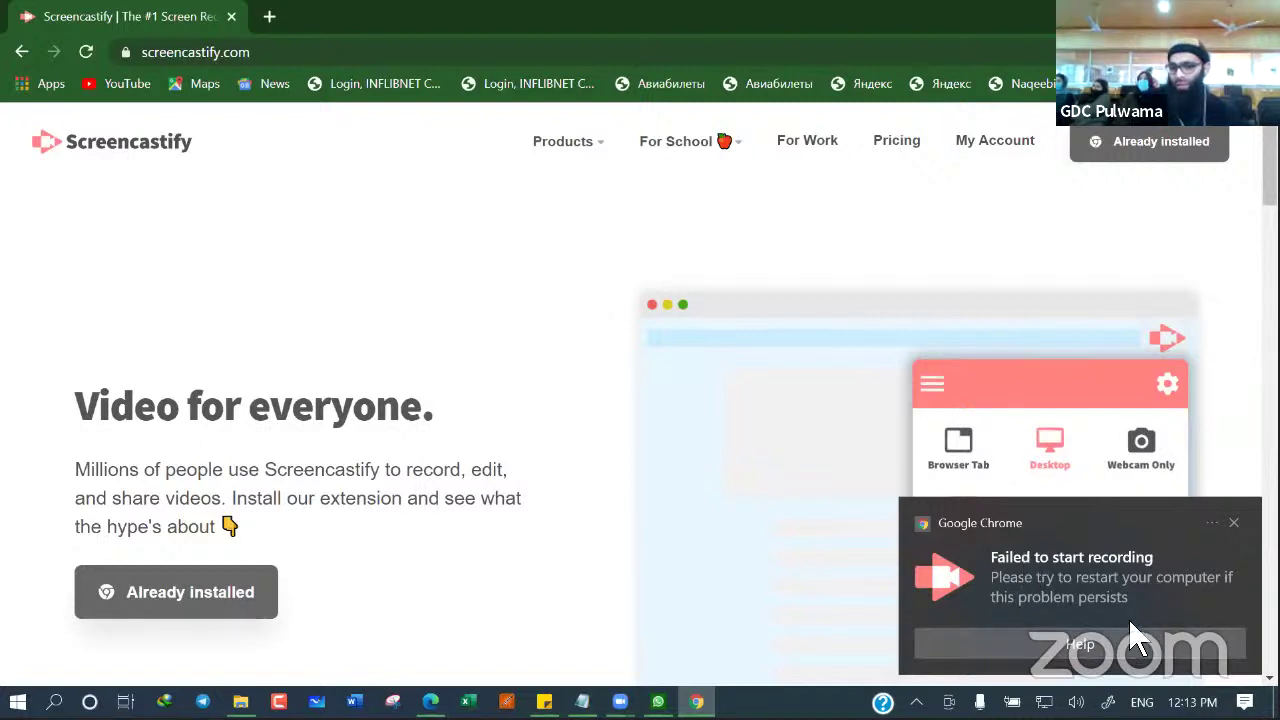
left_click(1234, 523)
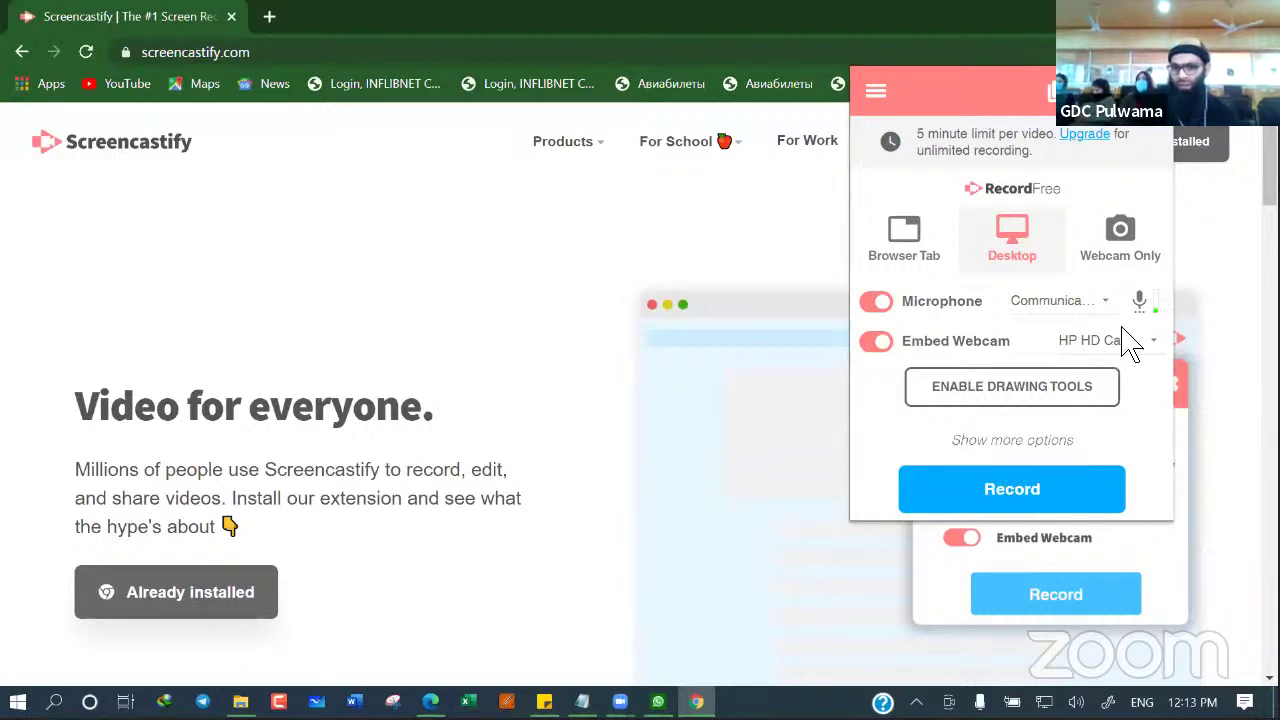
left_click(1112, 360)
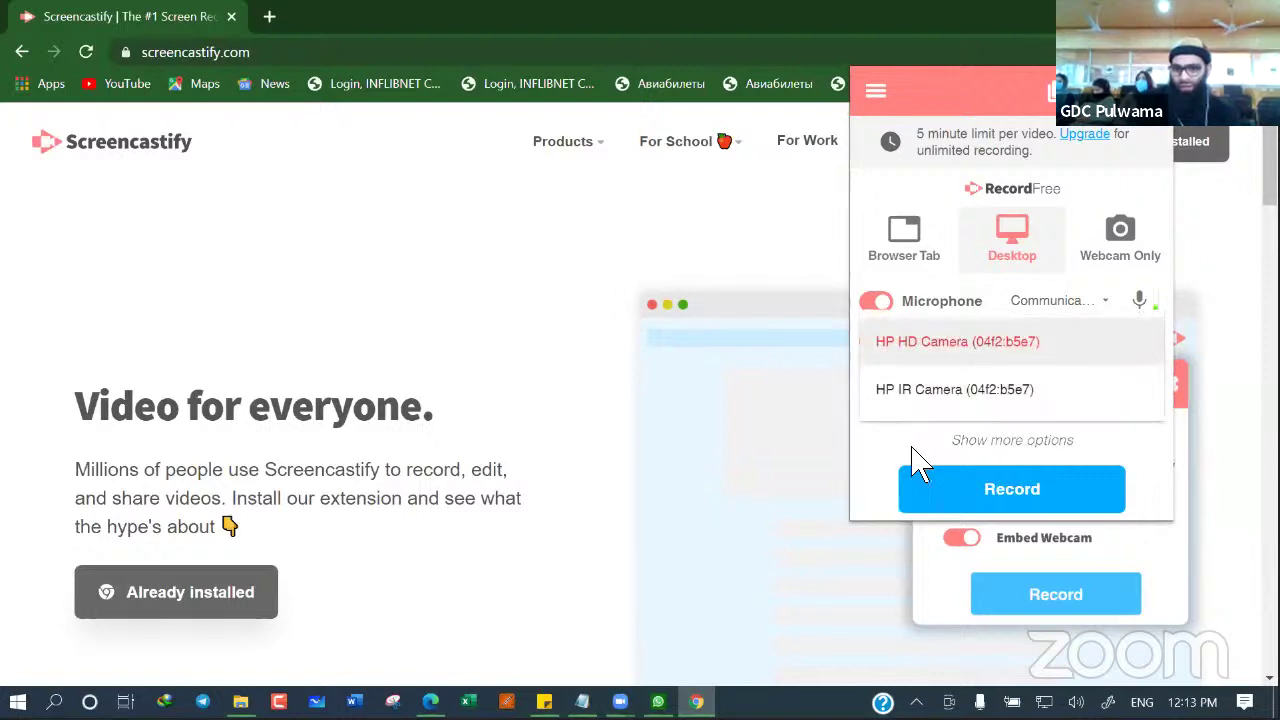
left_click(912, 358)
left_click(877, 342)
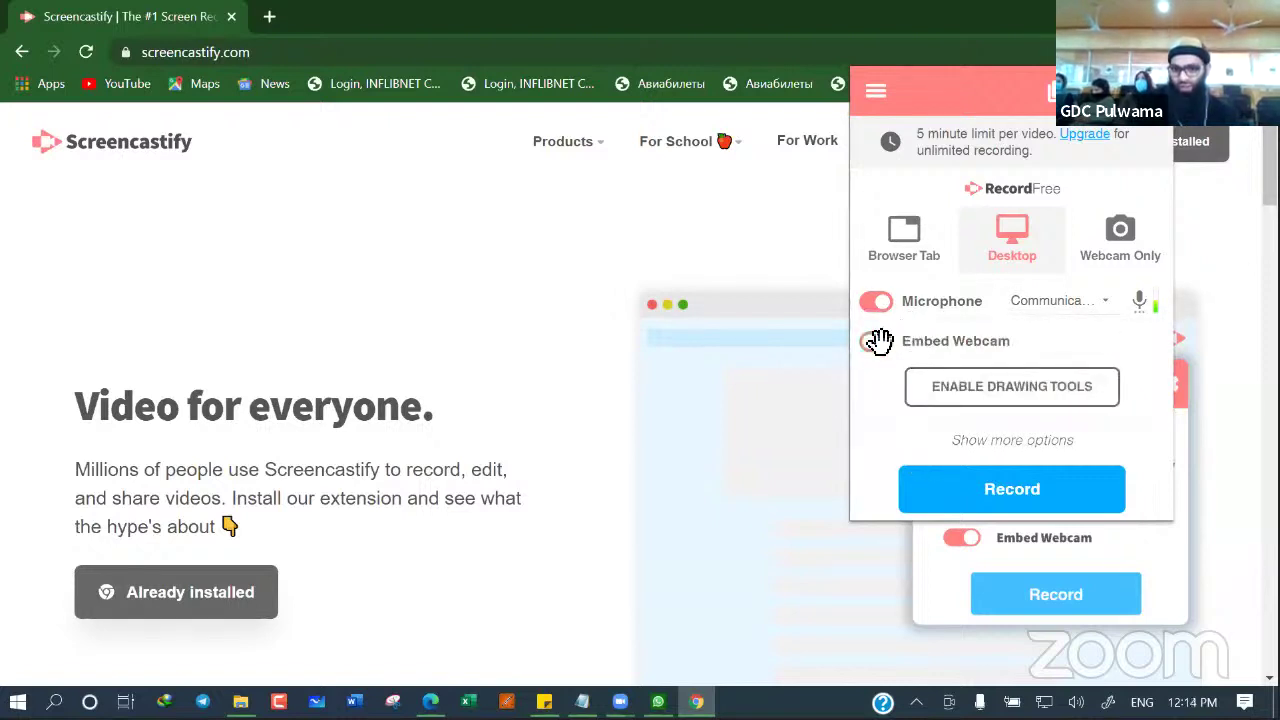
Record the entire screen with Screencastify, and end the recording by stopping the screen share
left_click(990, 482)
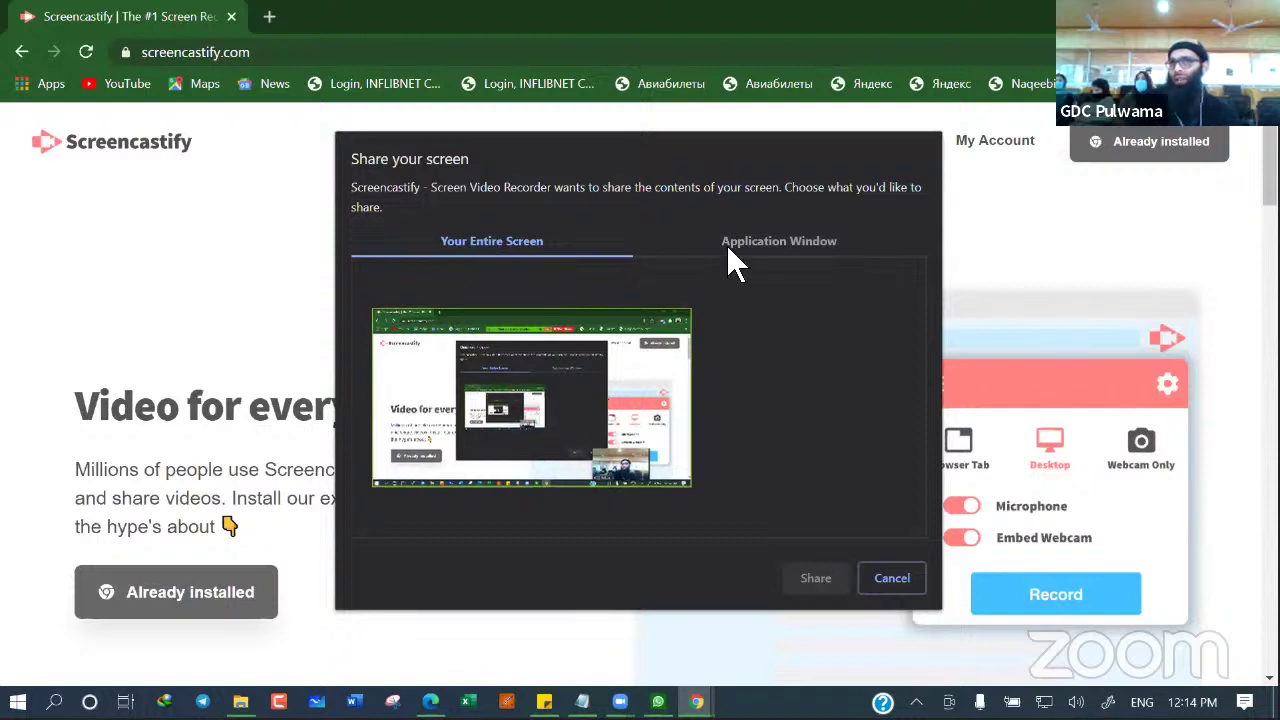
left_click(760, 243)
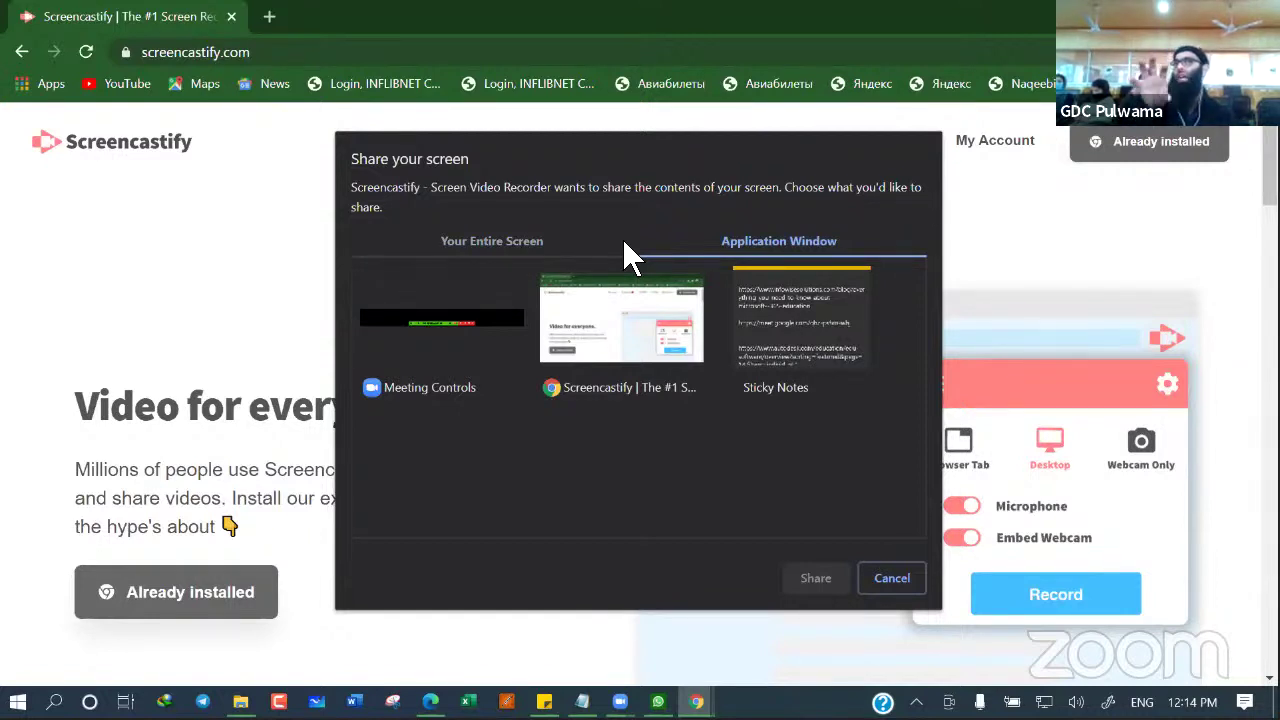
left_click(514, 243)
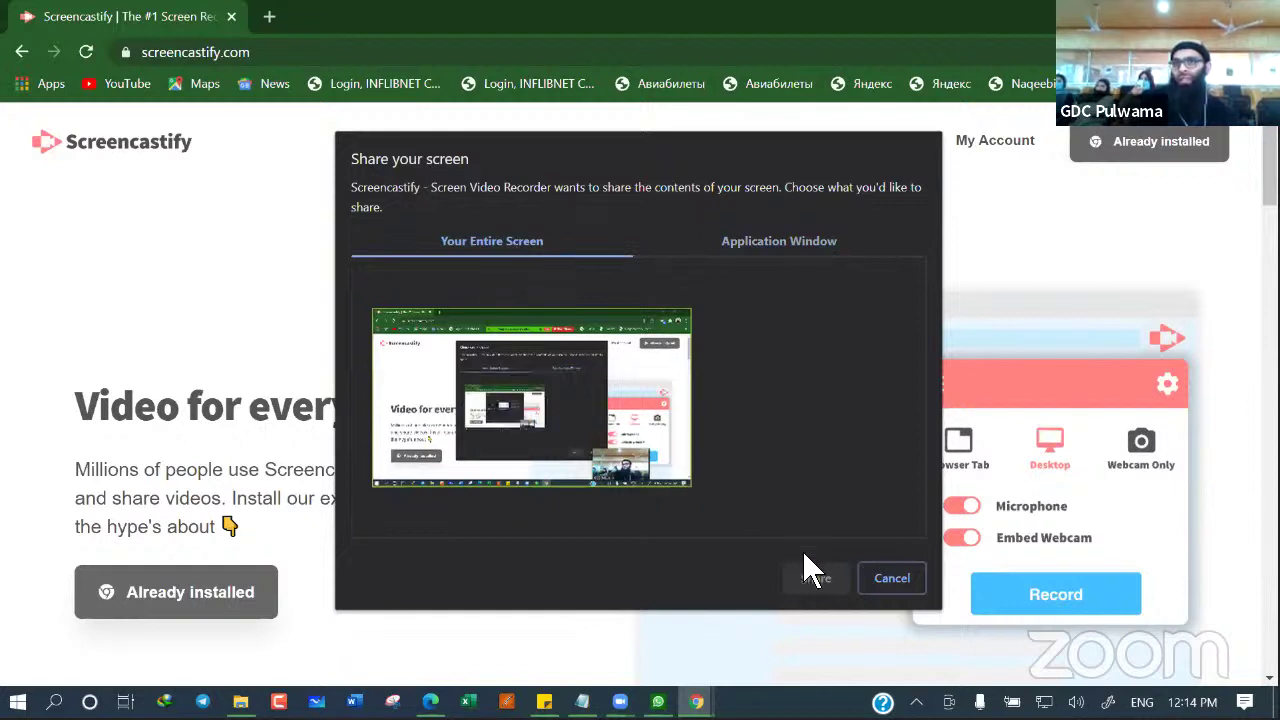
left_click(566, 400)
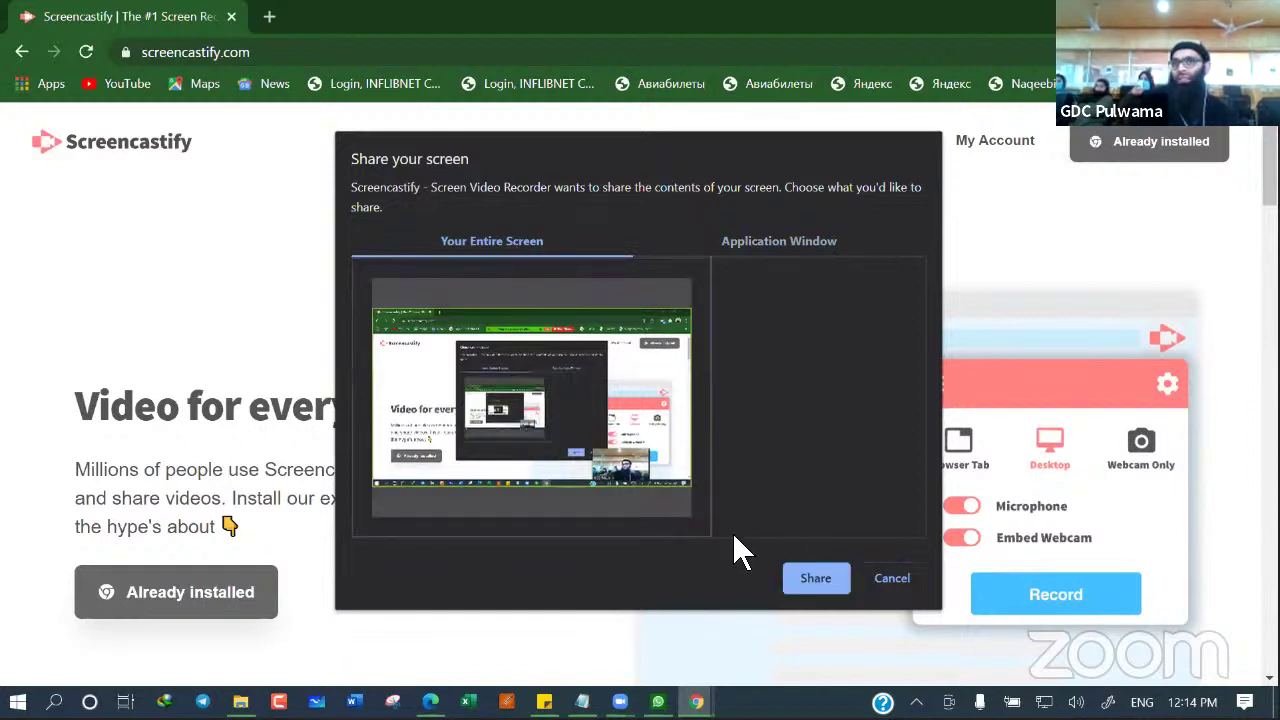
left_click(810, 594)
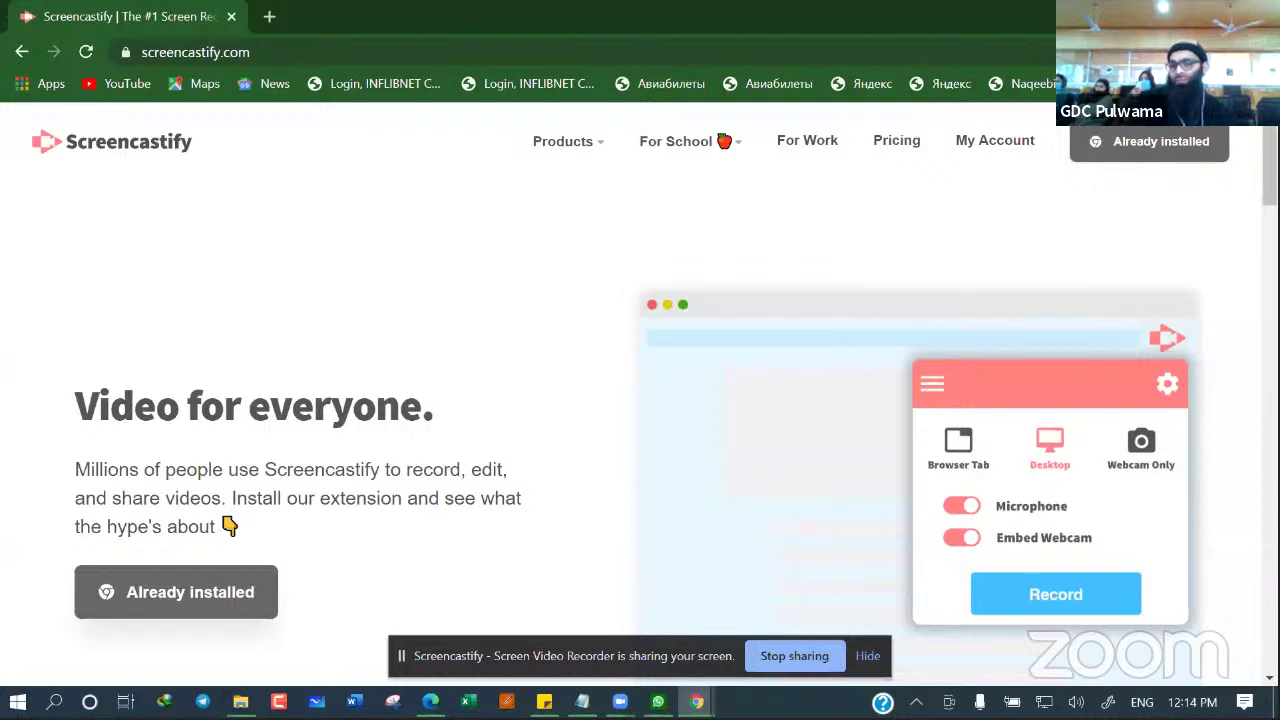
left_click(790, 656)
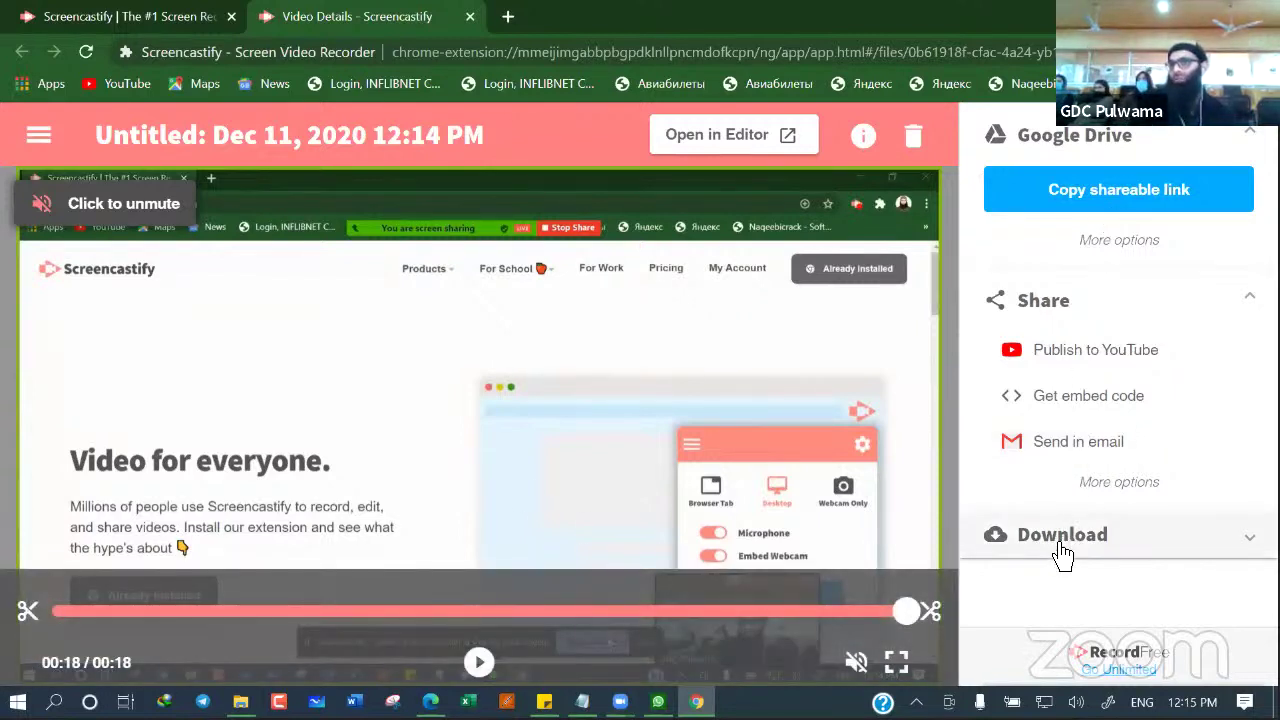
Export the finished recording as MP4 without converting to a fixed frame rate
left_click(1062, 555)
scroll(1062, 555, "down", 2)
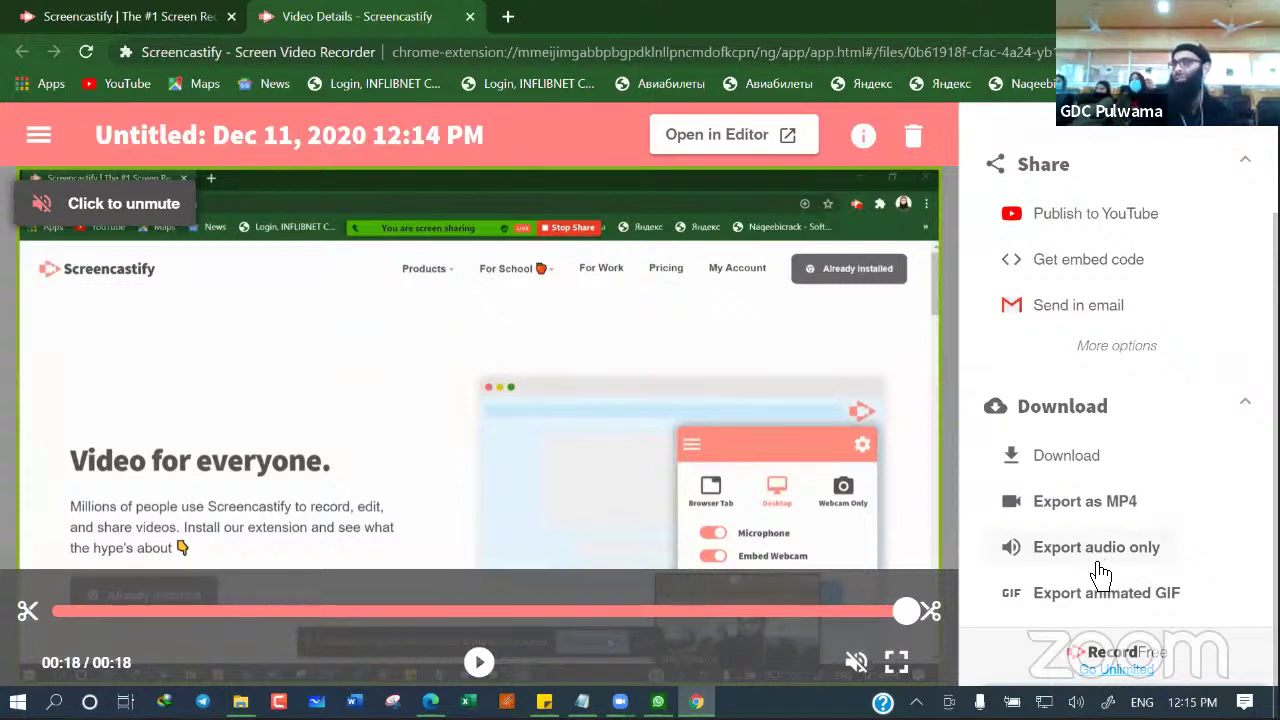
left_click(1080, 505)
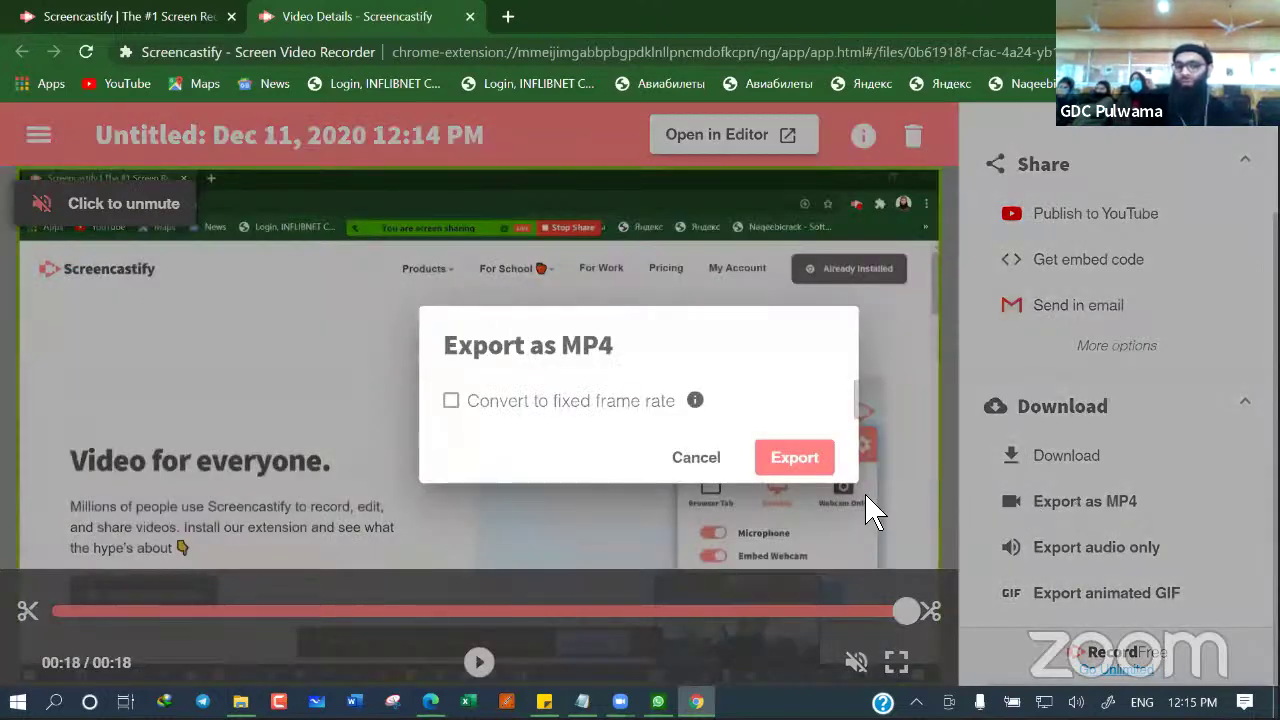
left_click(795, 458)
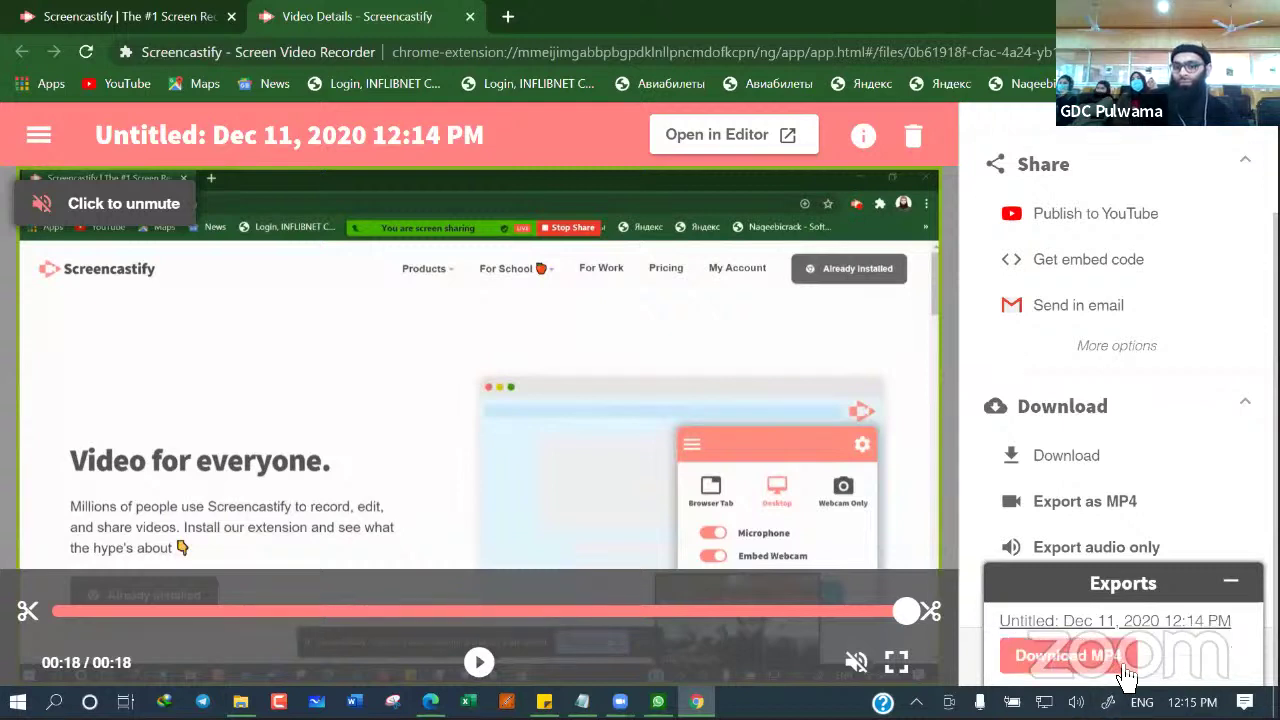
Download the exported MP4 to Downloads\Video, play the downloaded file, and close the player
left_click(1125, 668)
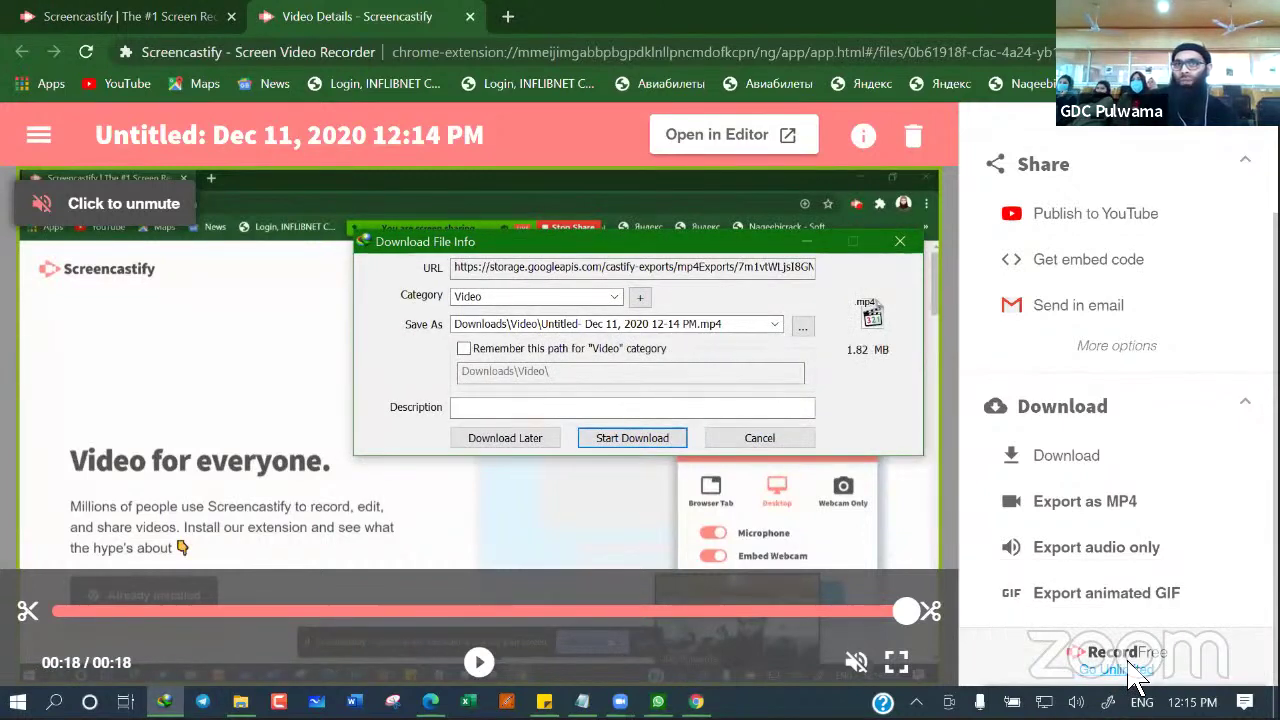
left_click(622, 442)
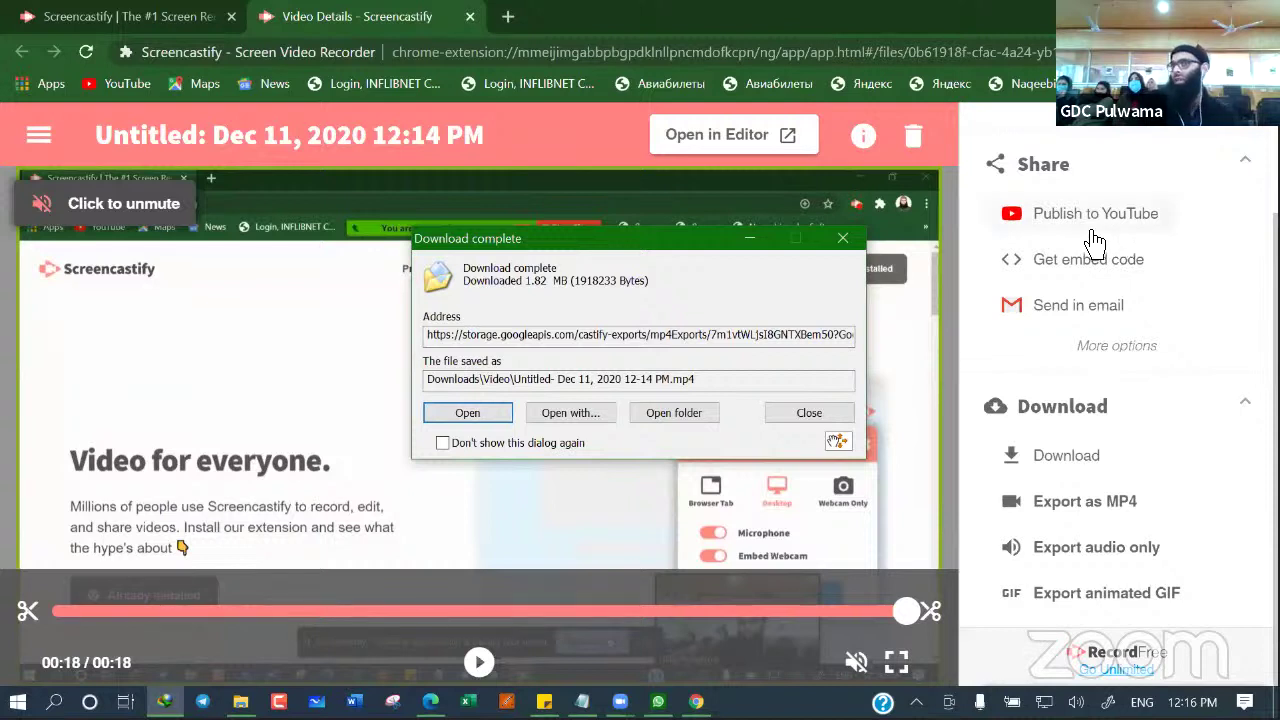
left_click(465, 414)
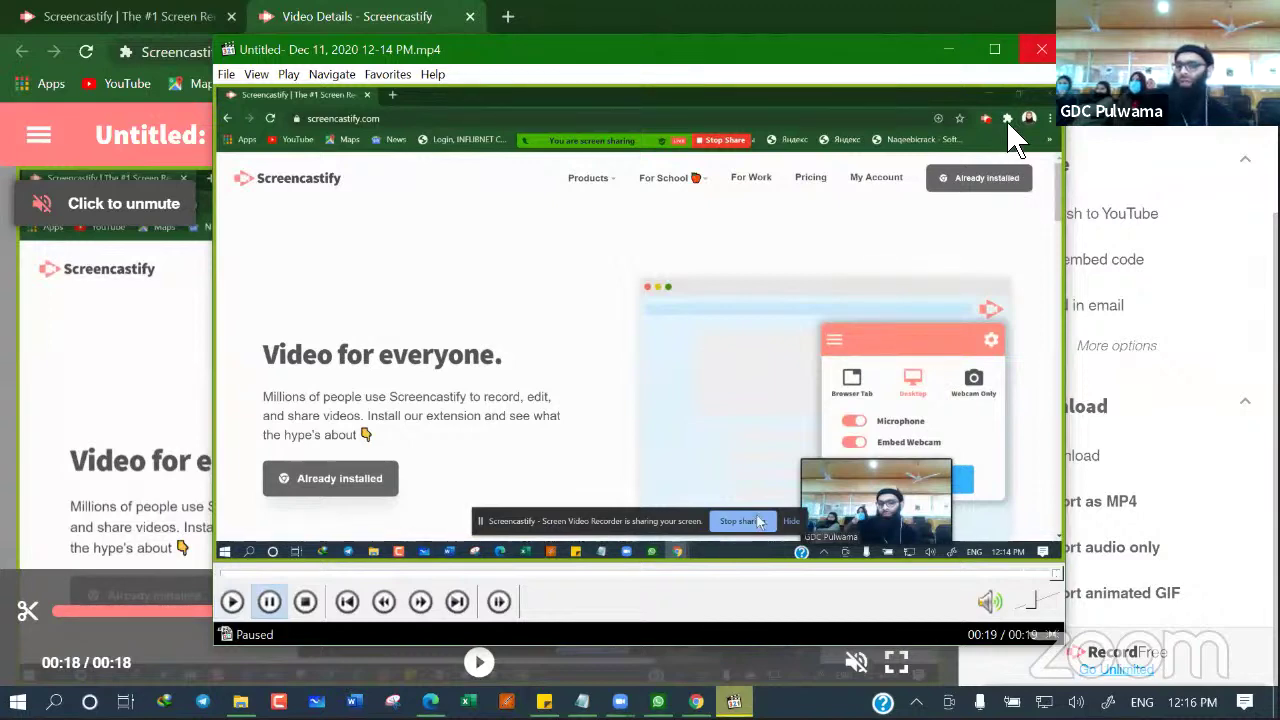
left_click(1041, 48)
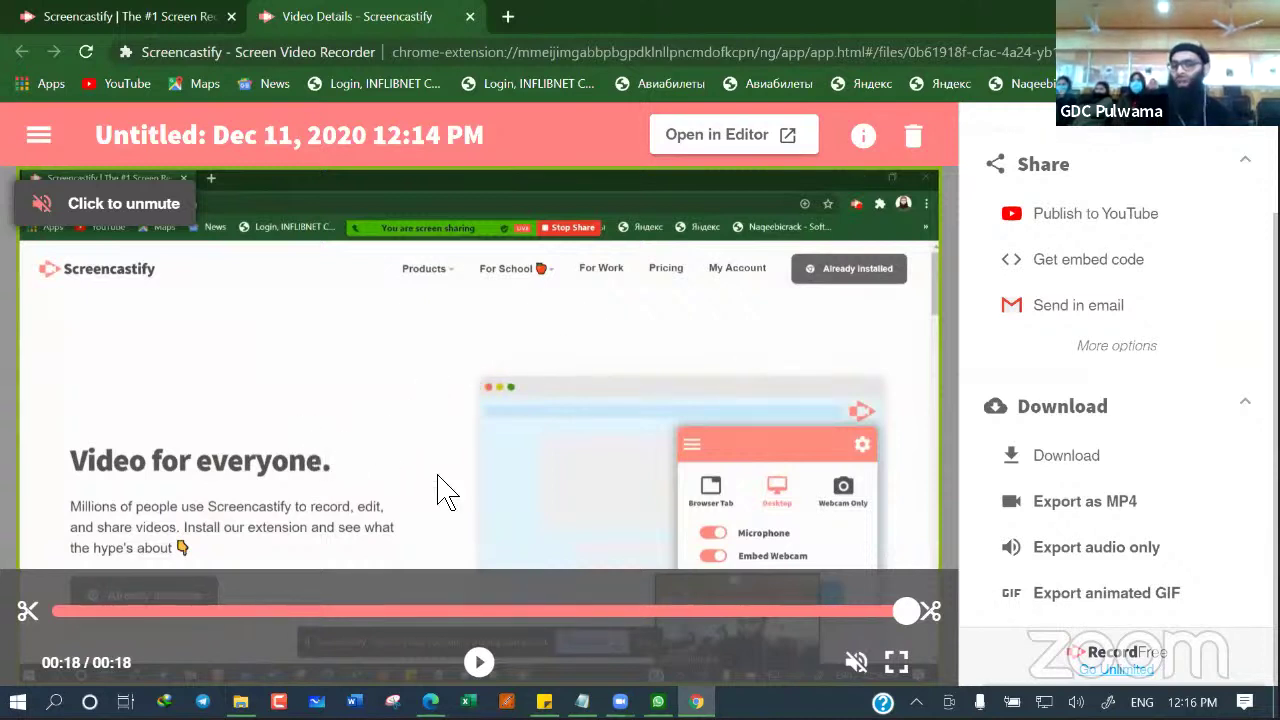
Review Screencastify's Free and Unlimited pricing with education discounts shown, and close the pricing page
left_click(1110, 670)
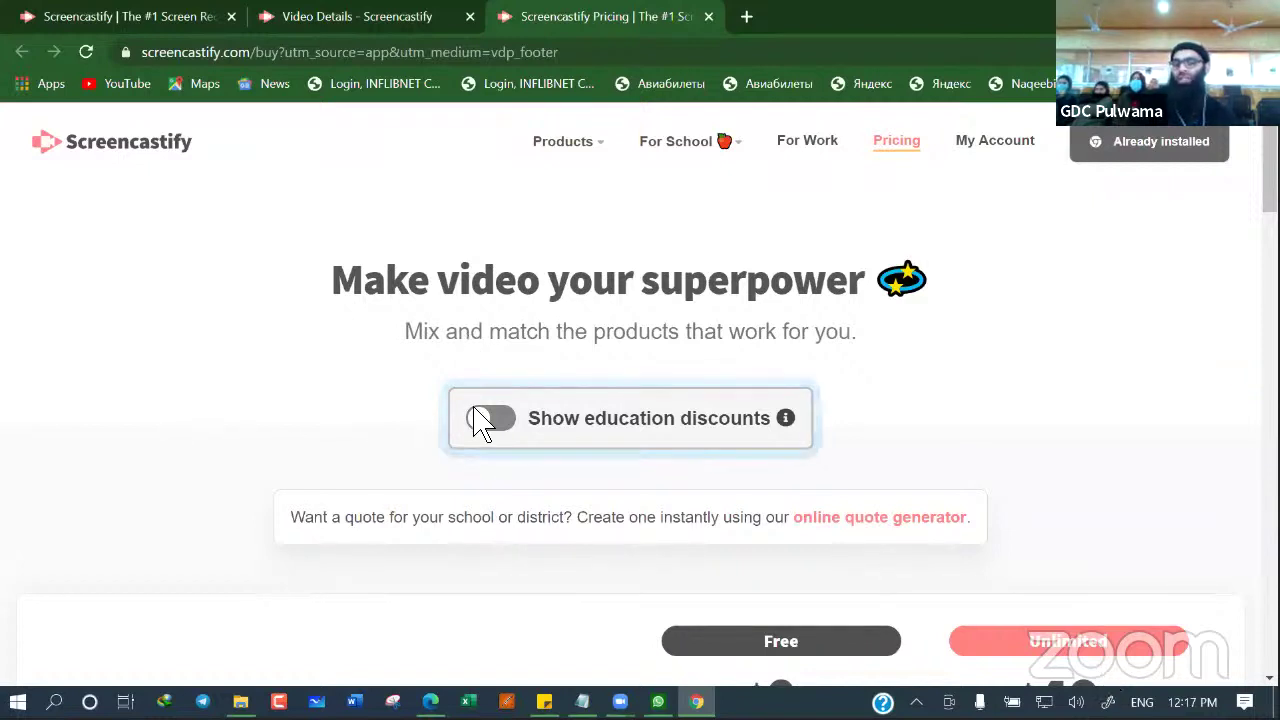
left_click(503, 426)
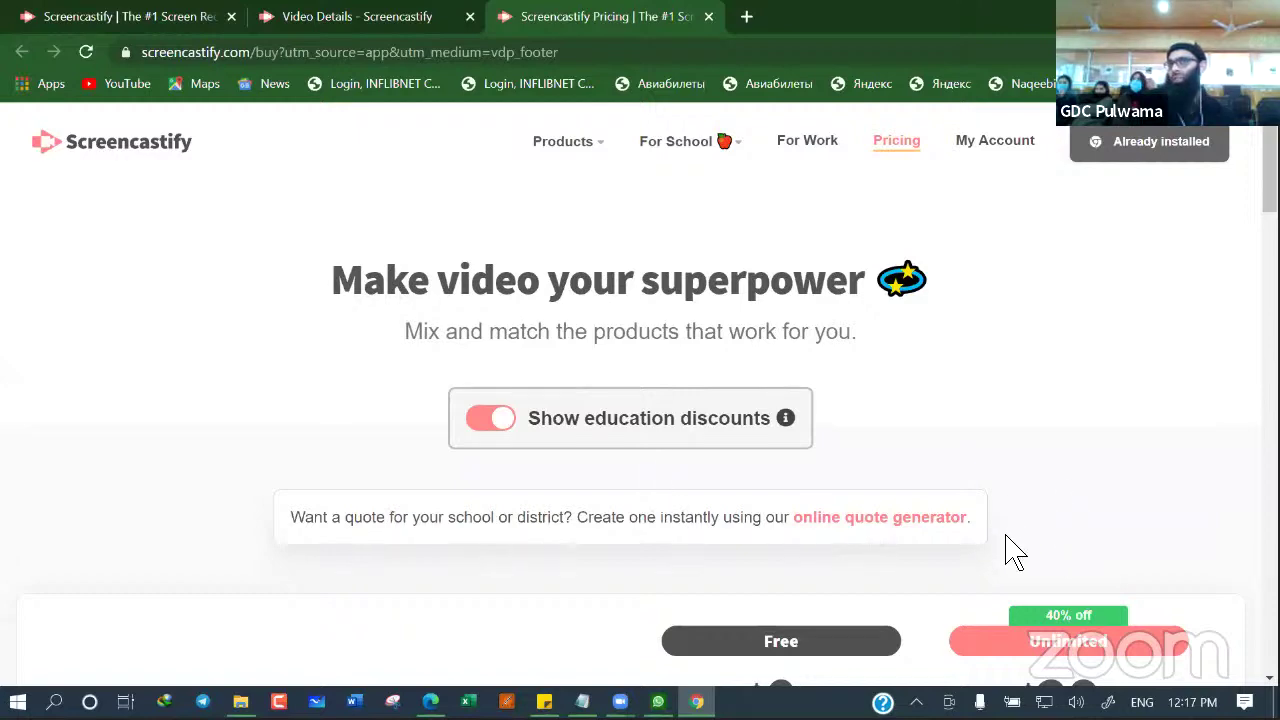
scroll(1012, 671, "down", 4)
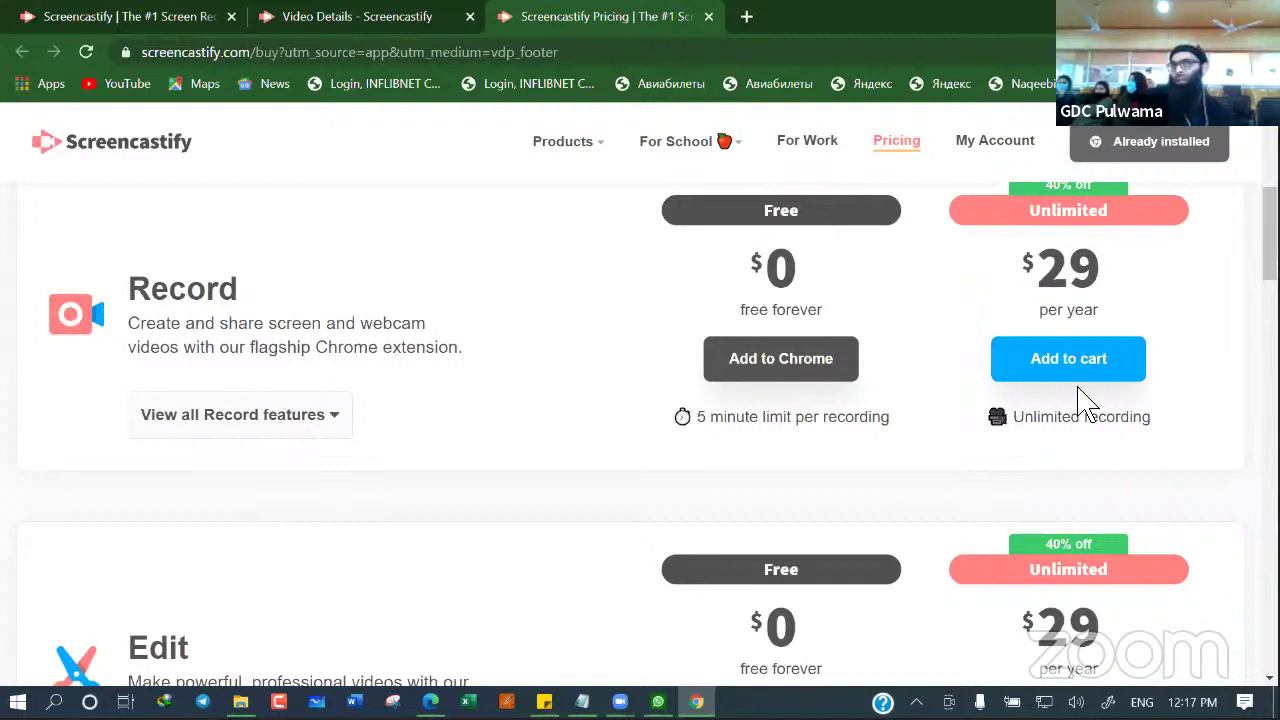
scroll(1085, 400, "up", 2)
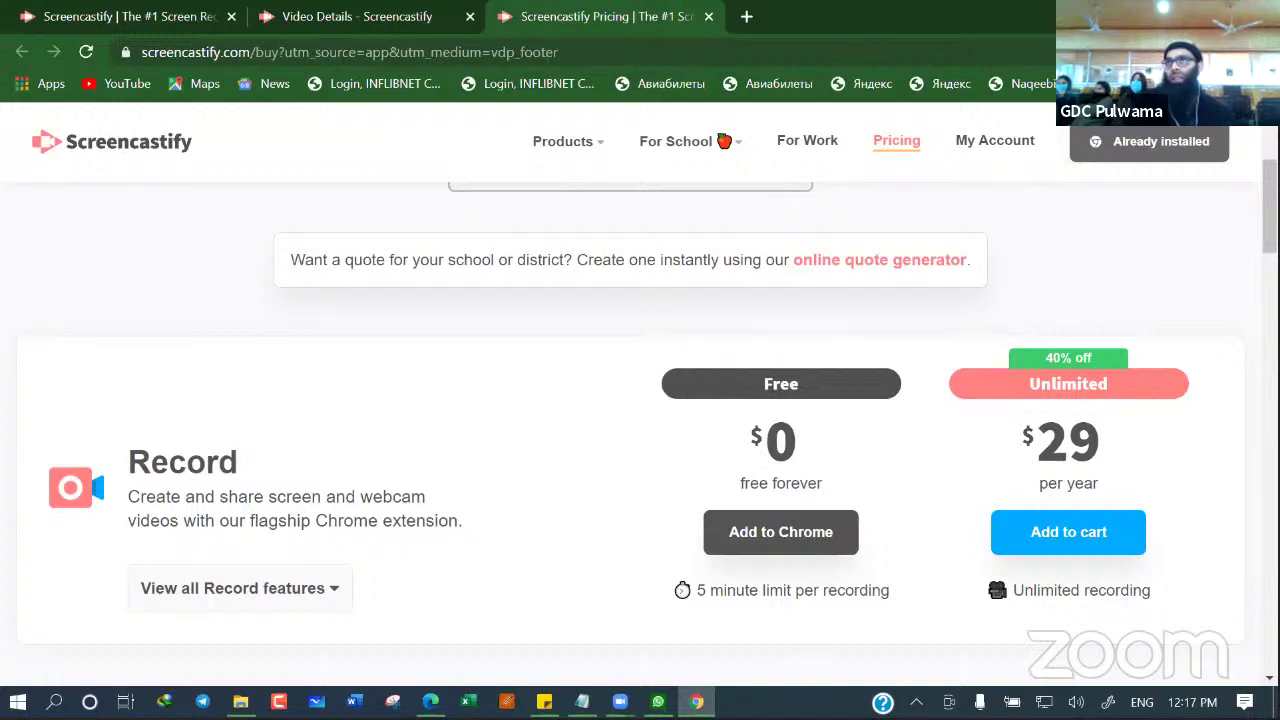
left_click(708, 17)
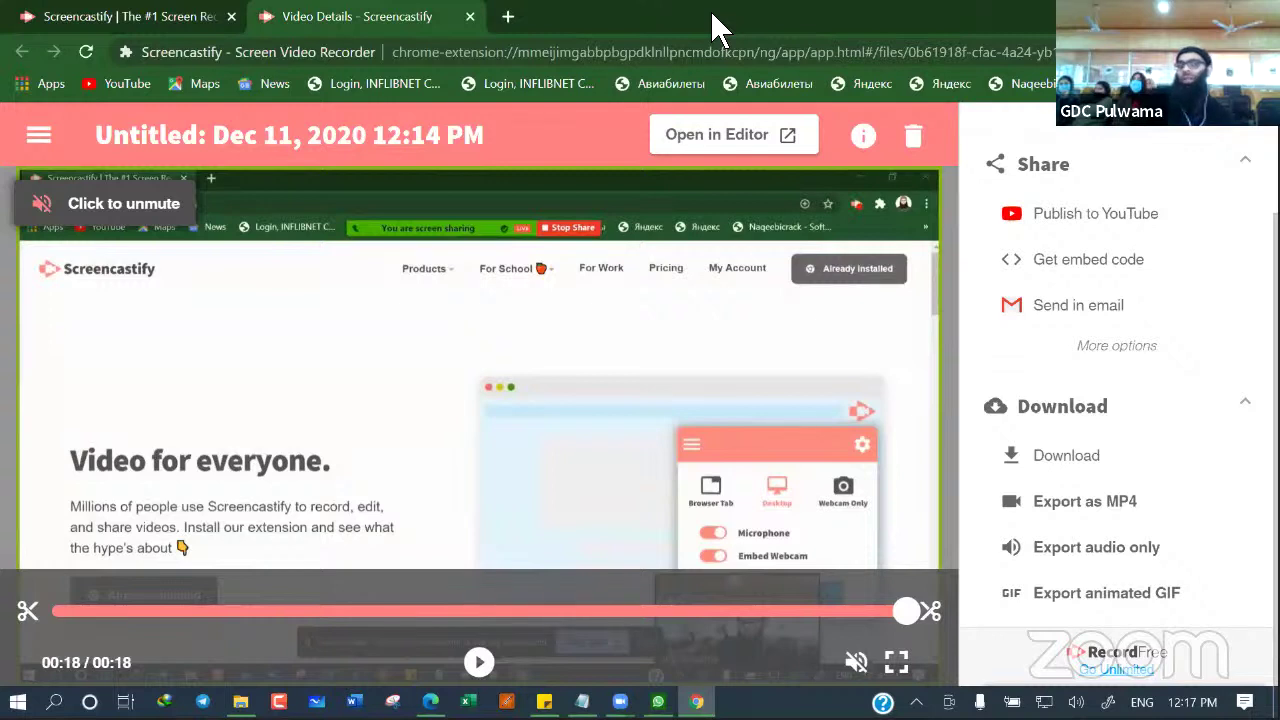
Seek the recording to 00:15, inspect its trim controls, and close the video details page
left_click_drag(905, 611, 778, 611)
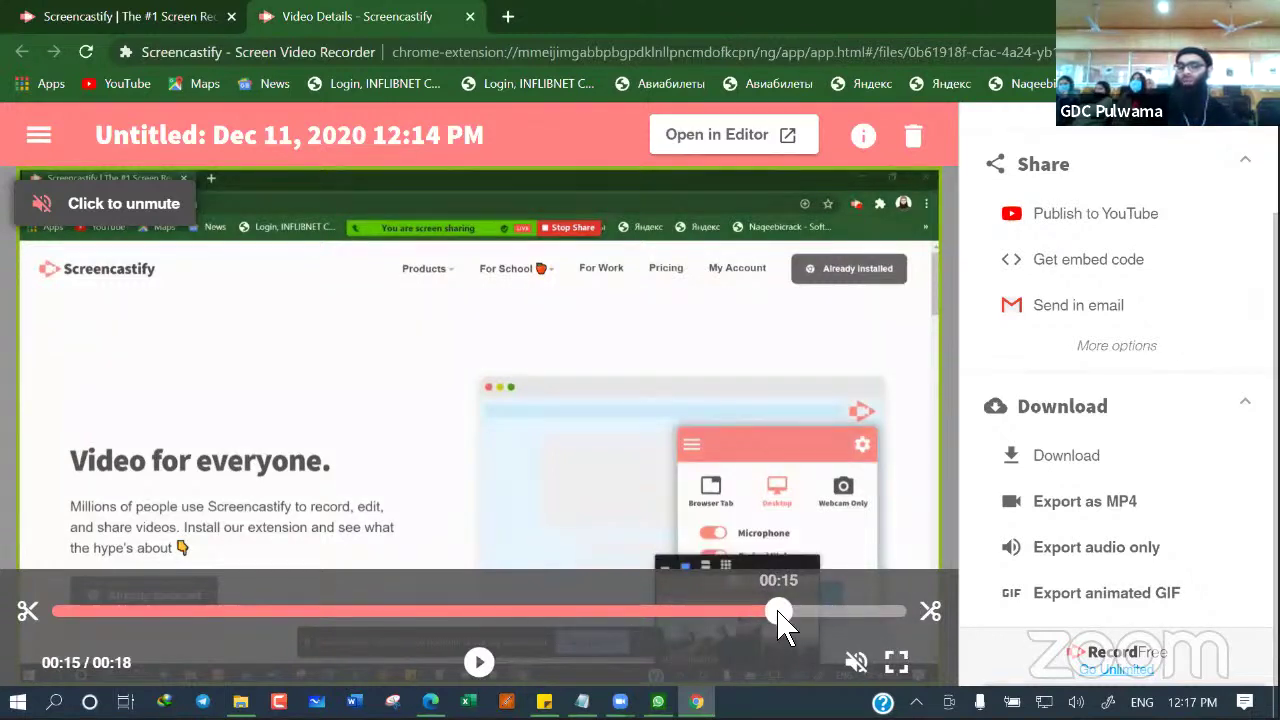
left_click(34, 618)
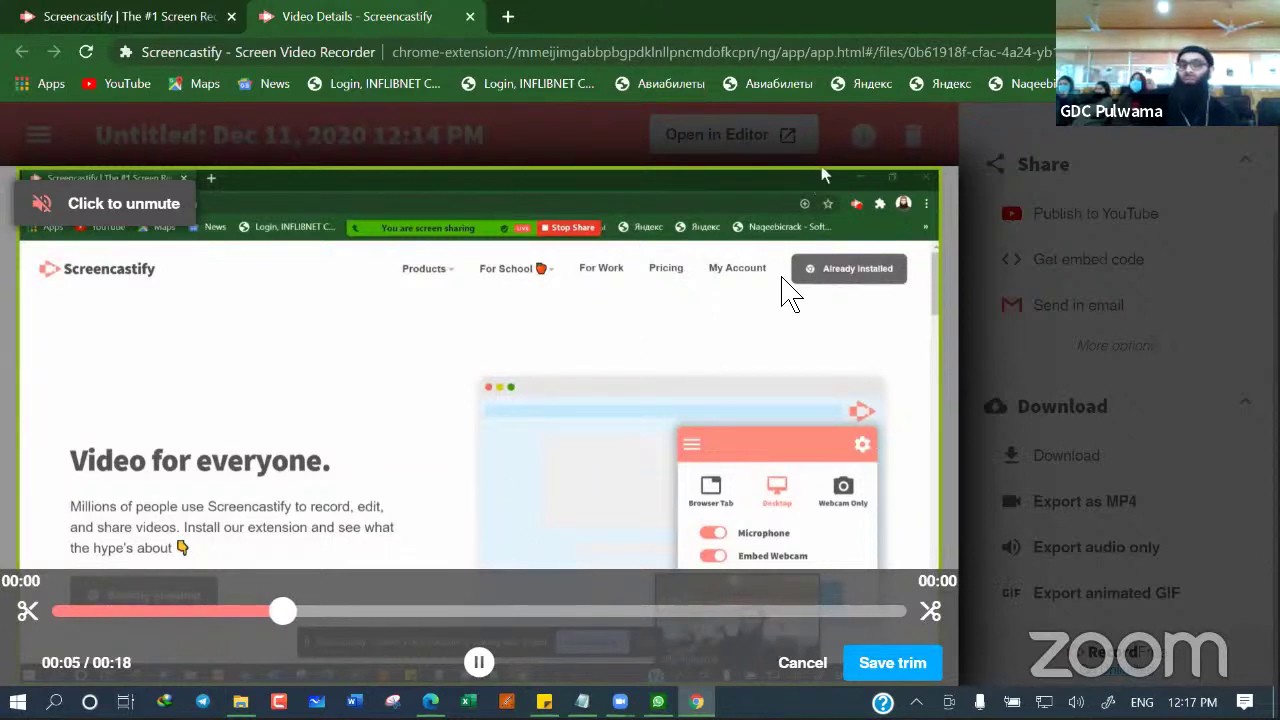
key("ctrl+w")
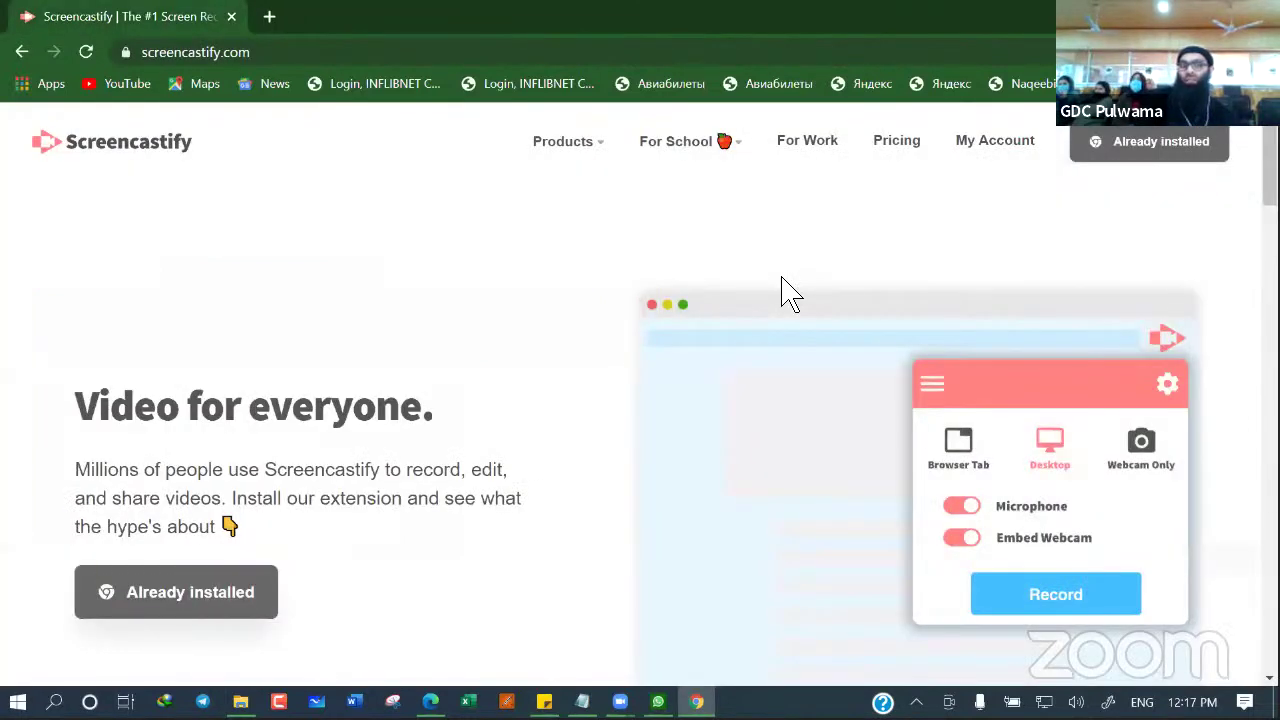
Search the web for "obs studio" in a new tab and review the Windows installer options on OBS's download page
key("ctrl+t")
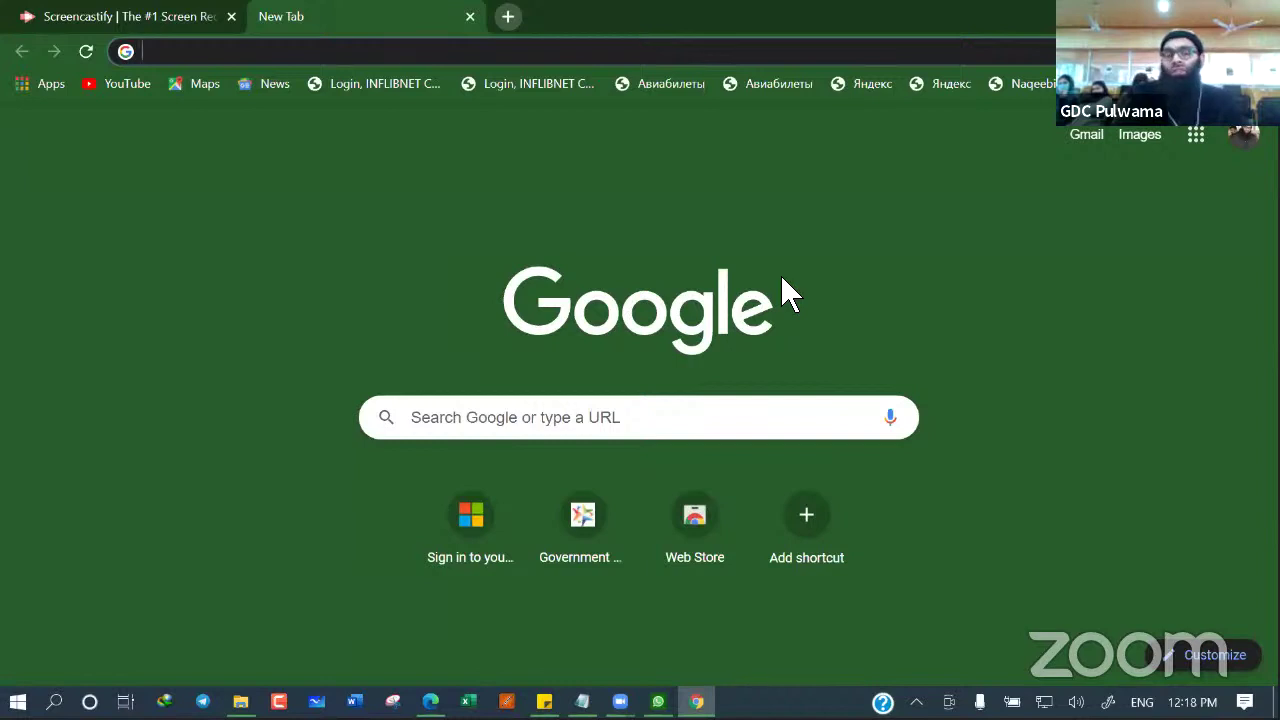
type("obs stui")
key("BackSpace")
type("dio")
key("Return")
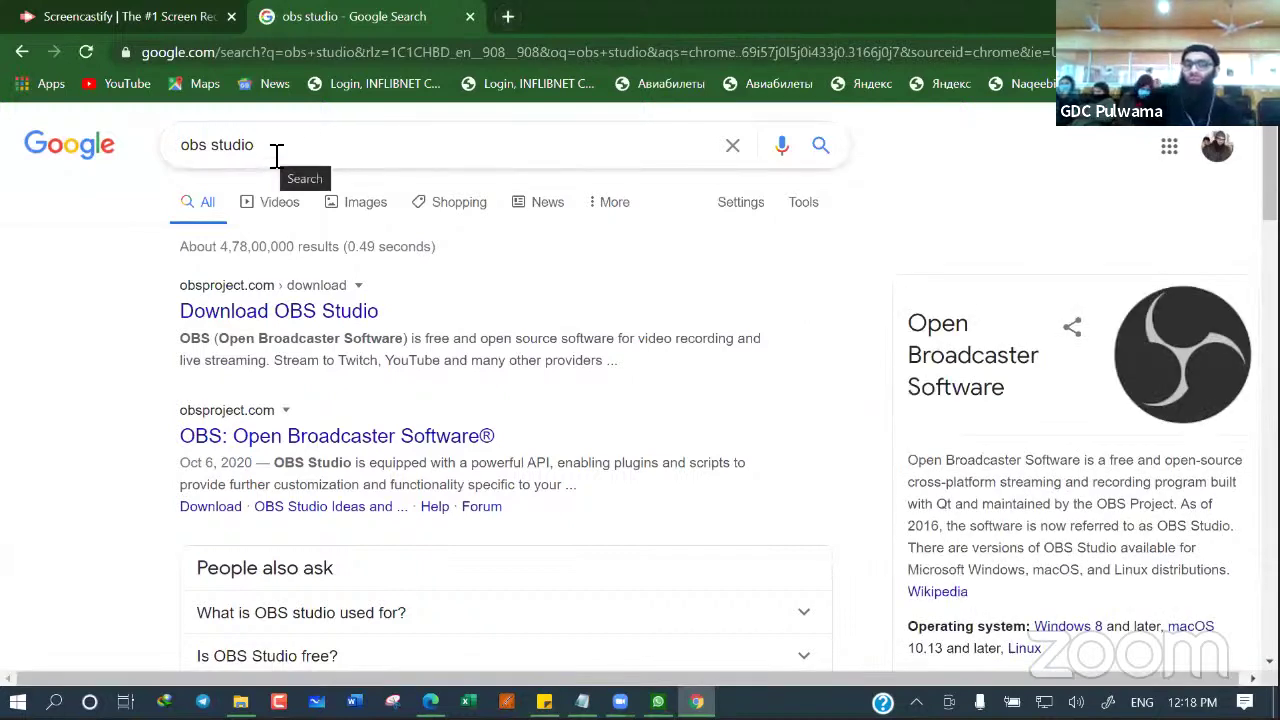
left_click(284, 318)
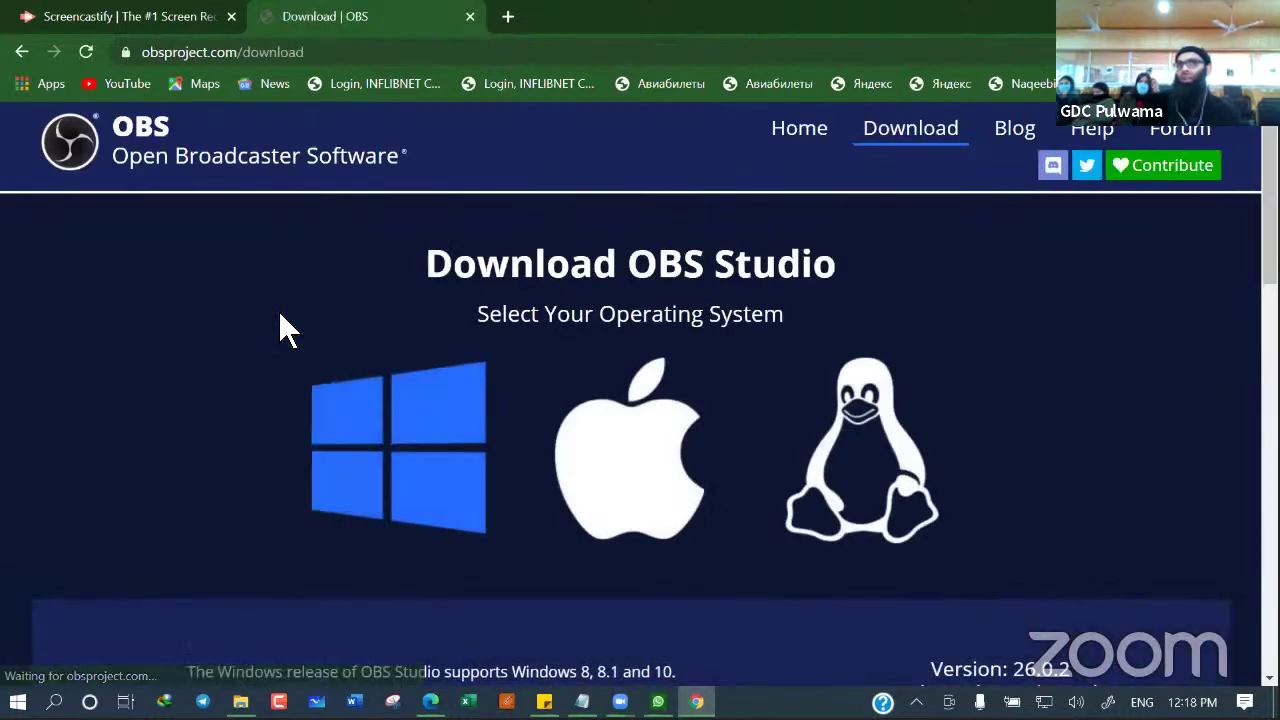
scroll(703, 477, "down", 1)
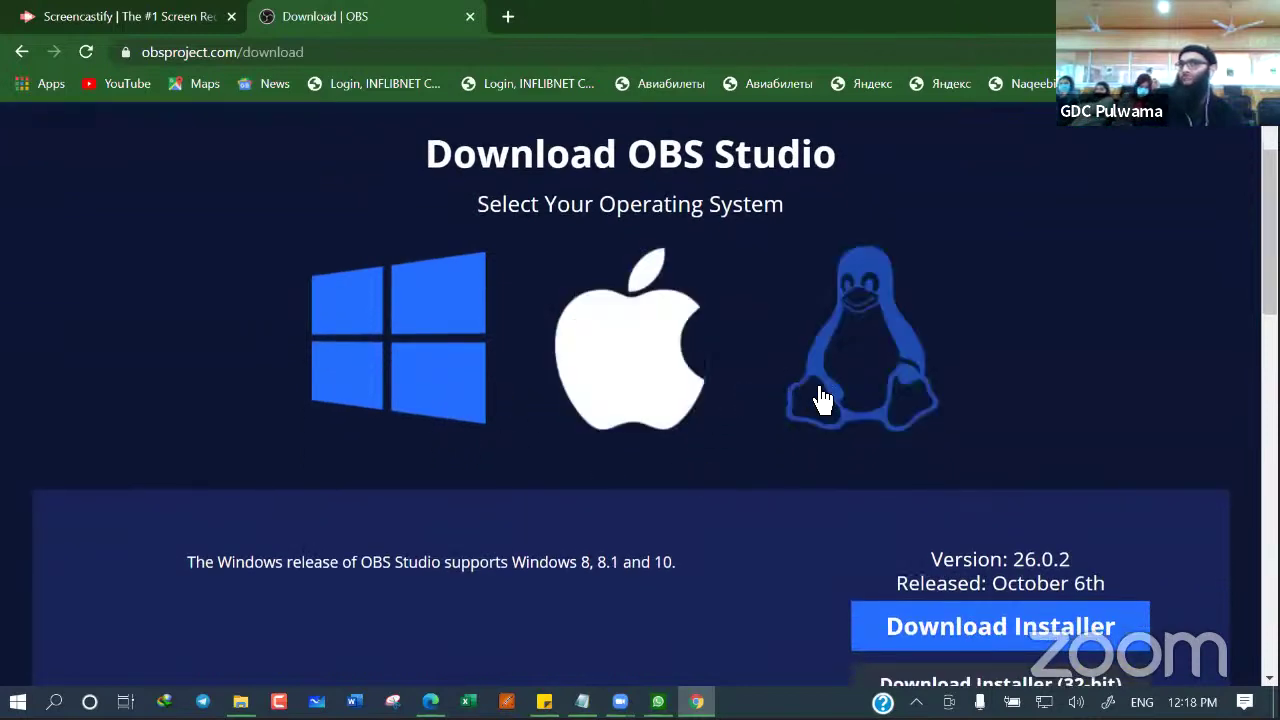
scroll(851, 405, "down", 1)
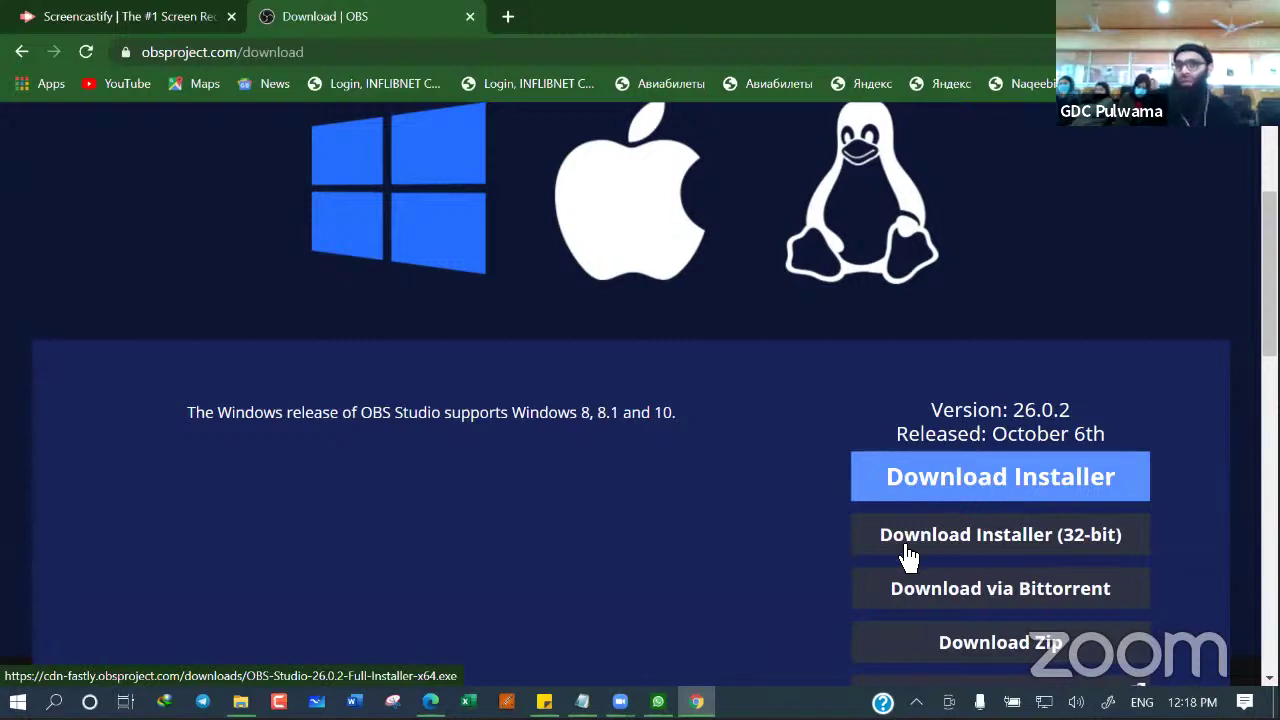
Switch to the desktop, move the OBS Studio shortcut to the middle, and close the sticky note window
left_click(1165, 14)
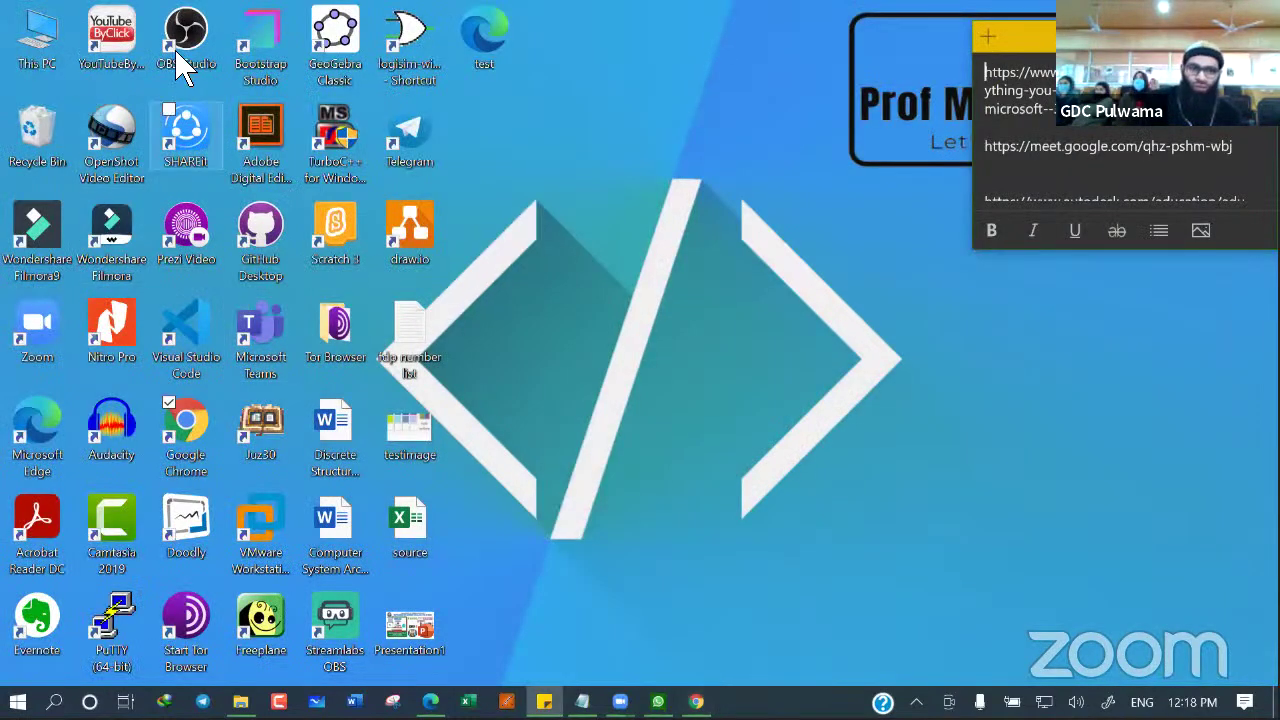
left_click_drag(178, 50, 630, 285)
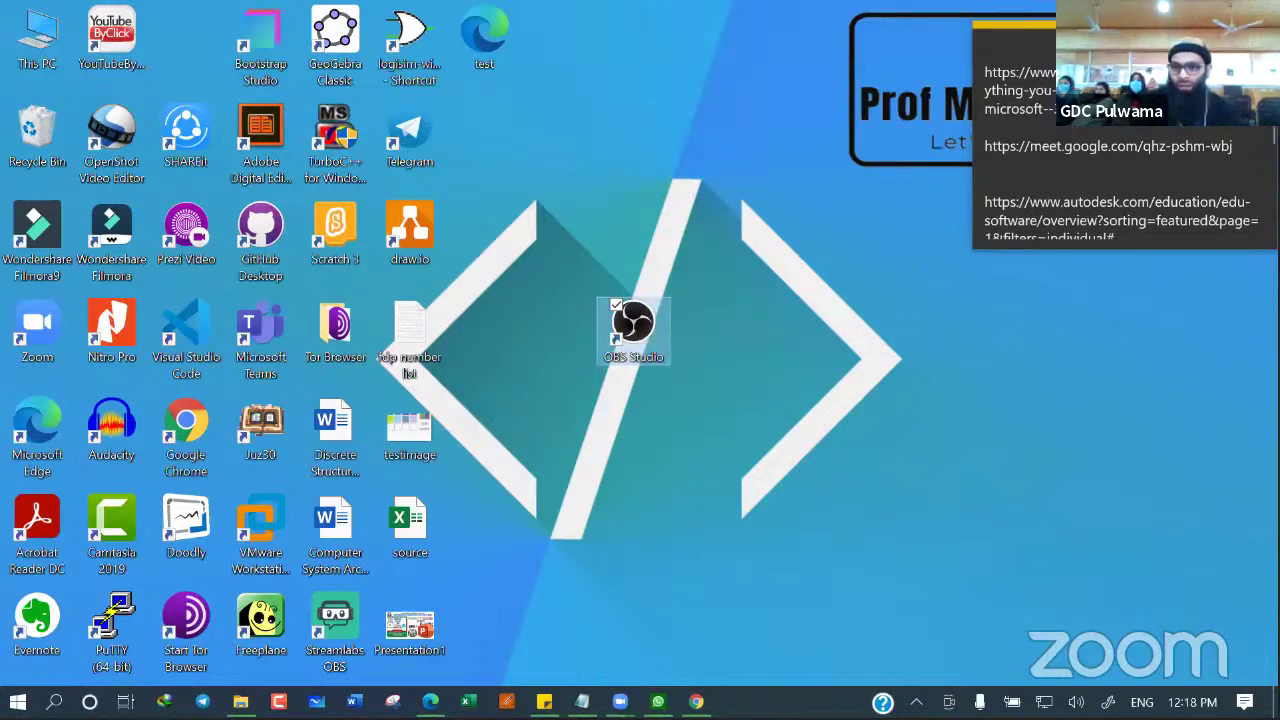
left_click(1158, 155)
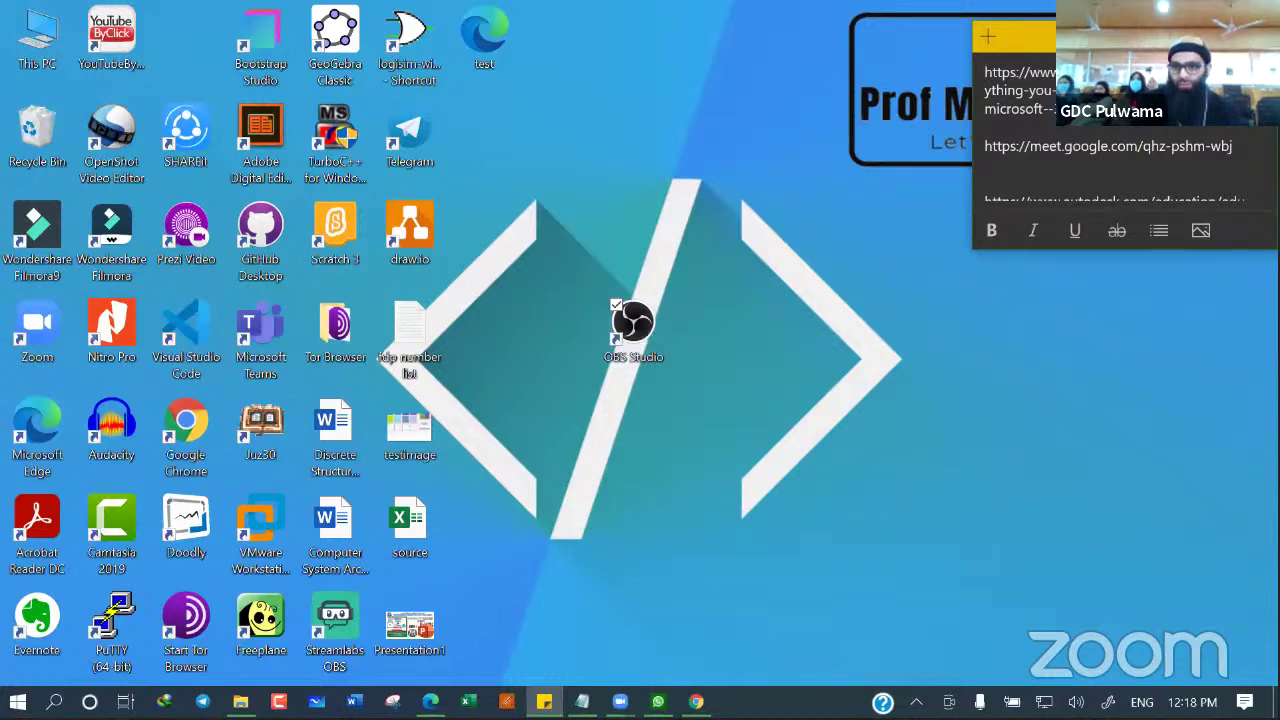
left_click(1262, 37)
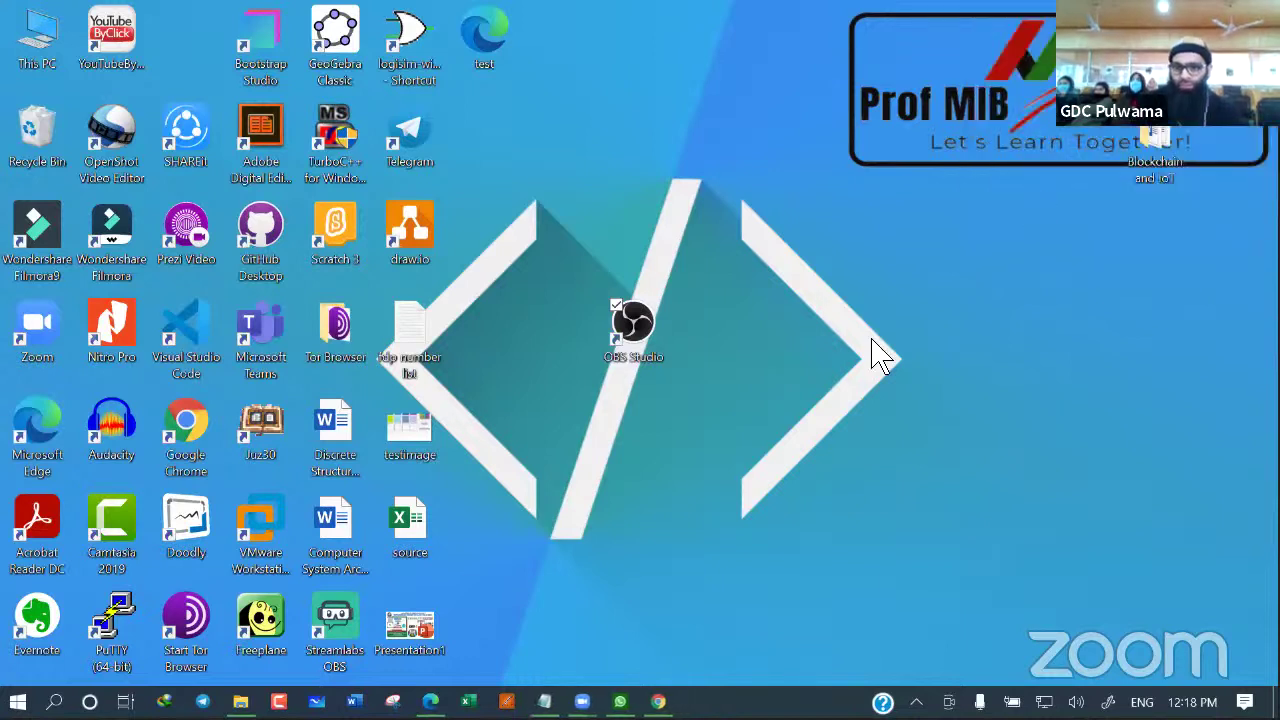
Launch OBS Studio from its desktop shortcut and postpone the offered update with a reminder
double_click(637, 331)
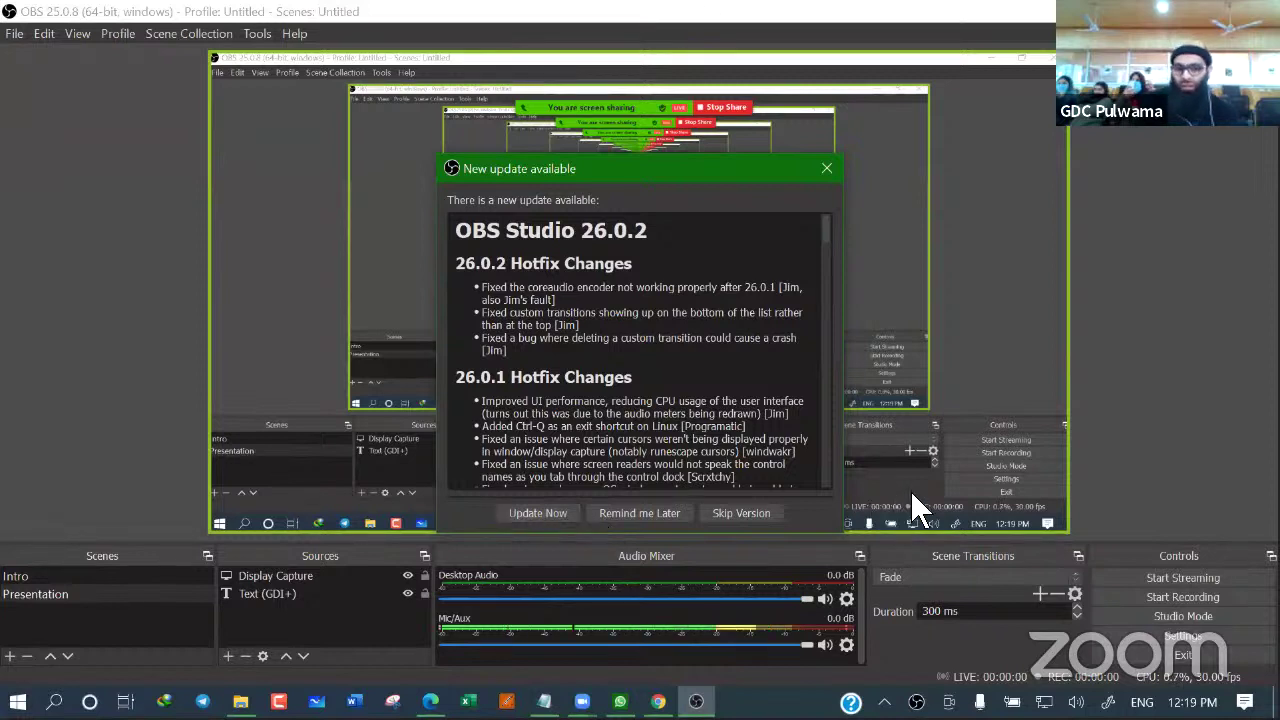
left_click(612, 513)
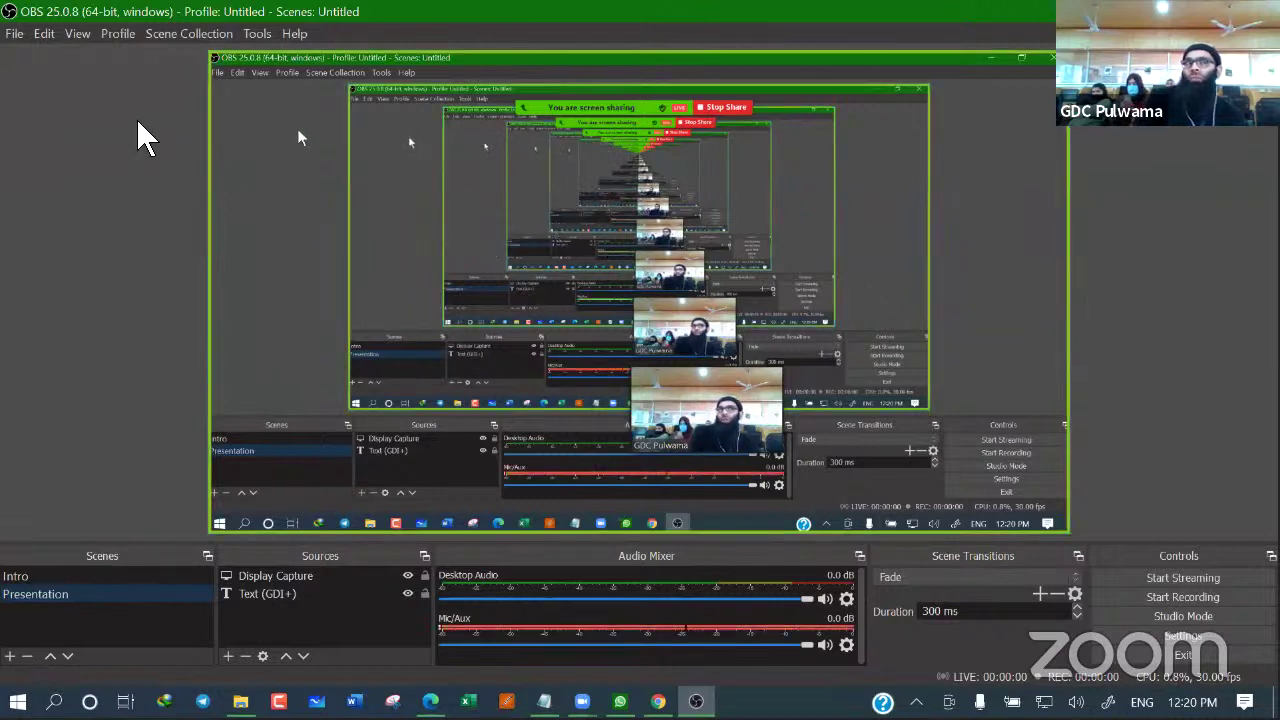
Examine the OBS file commands and the general settings, and close the settings without changes
left_click(24, 34)
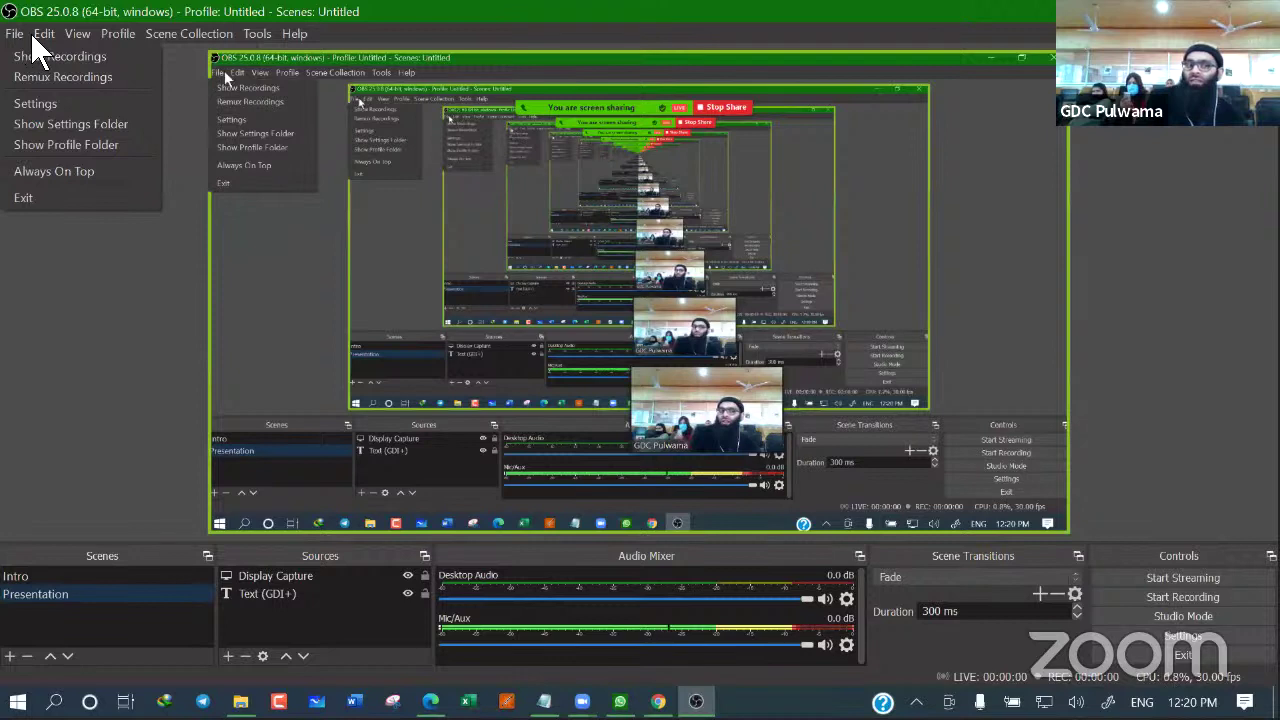
left_click(120, 403)
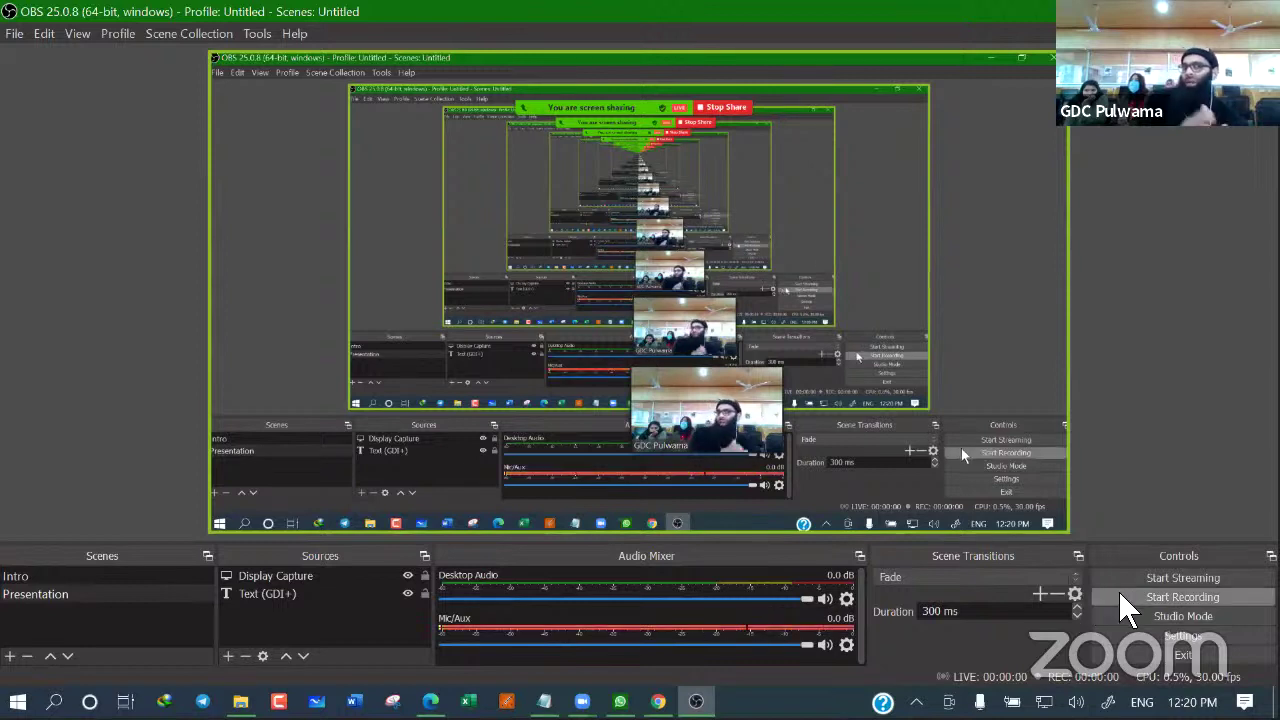
left_click(1160, 638)
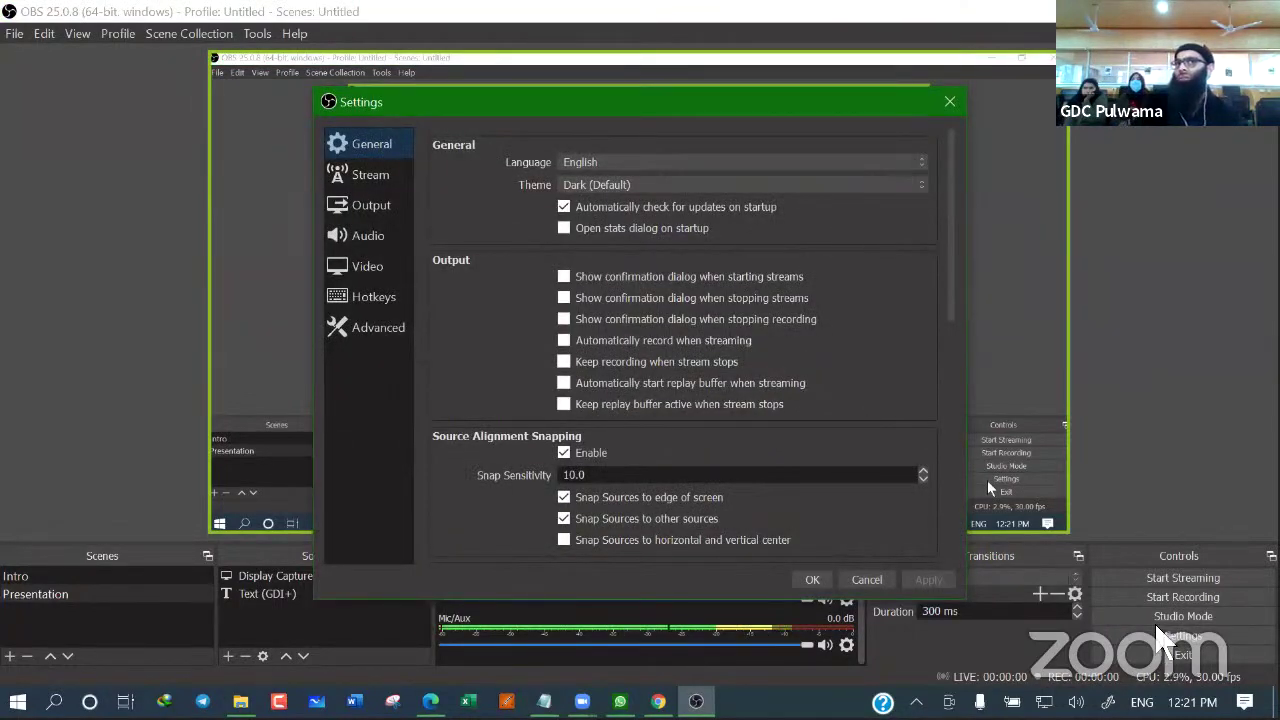
left_click(949, 104)
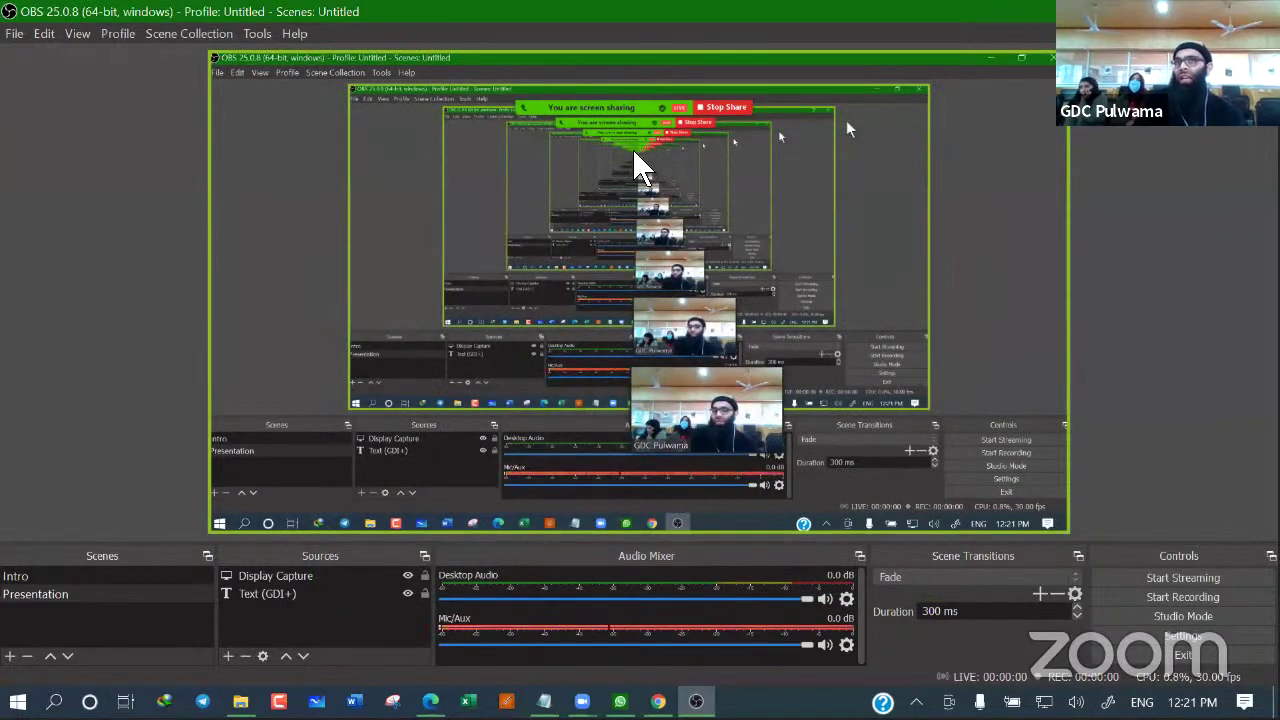
Compare the sources and previews of the Intro and Presentation scenes
mouse_move(636, 125)
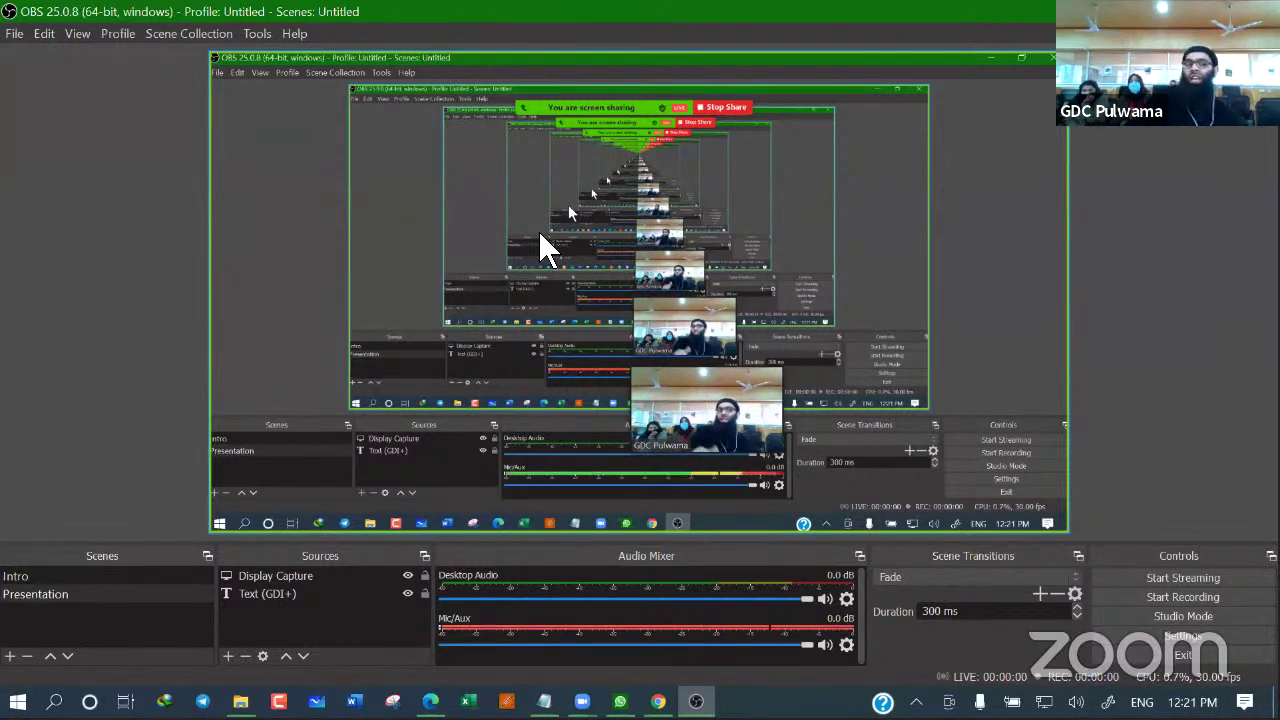
left_click(40, 577)
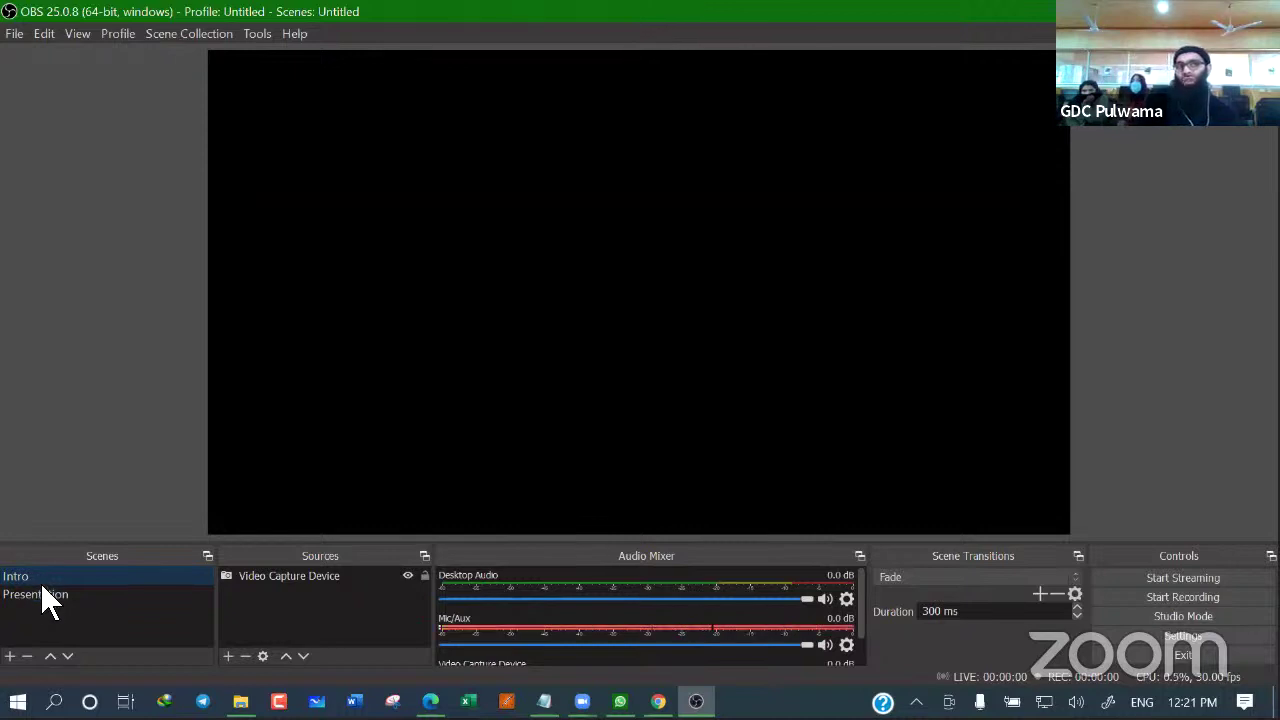
left_click(57, 603)
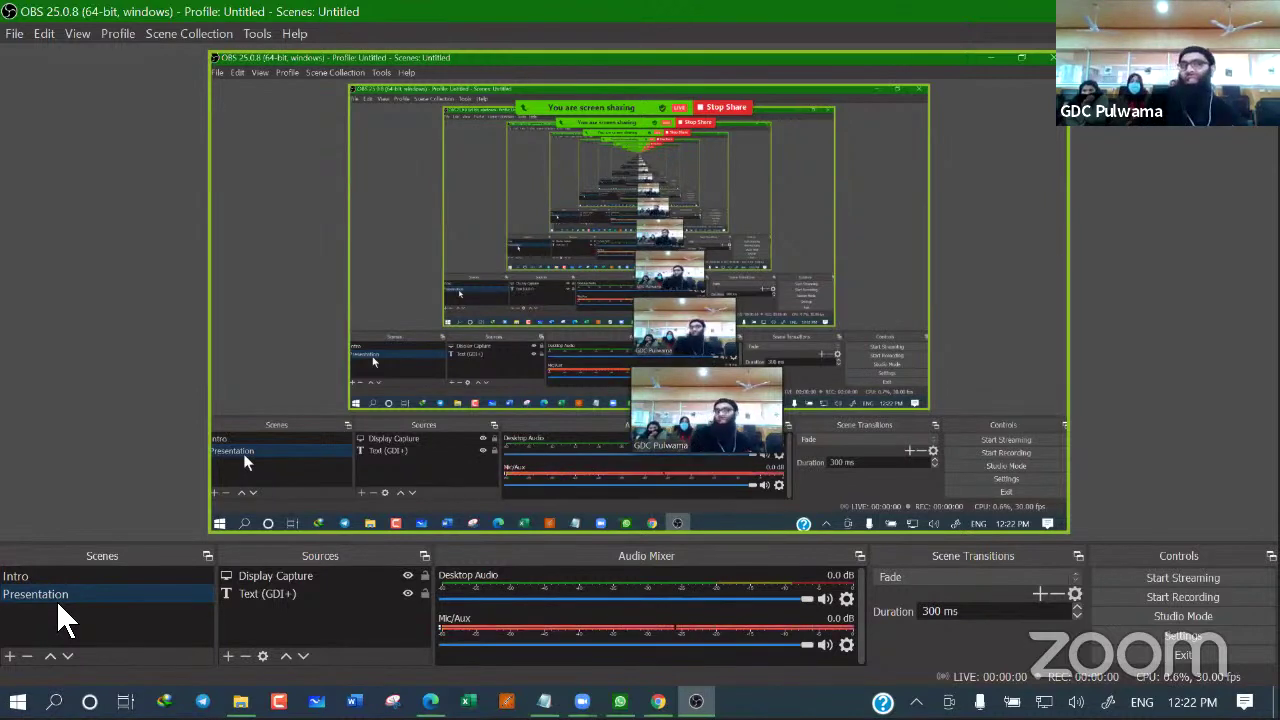
Add a scene named Break and list the source types available for it
left_click(210, 495)
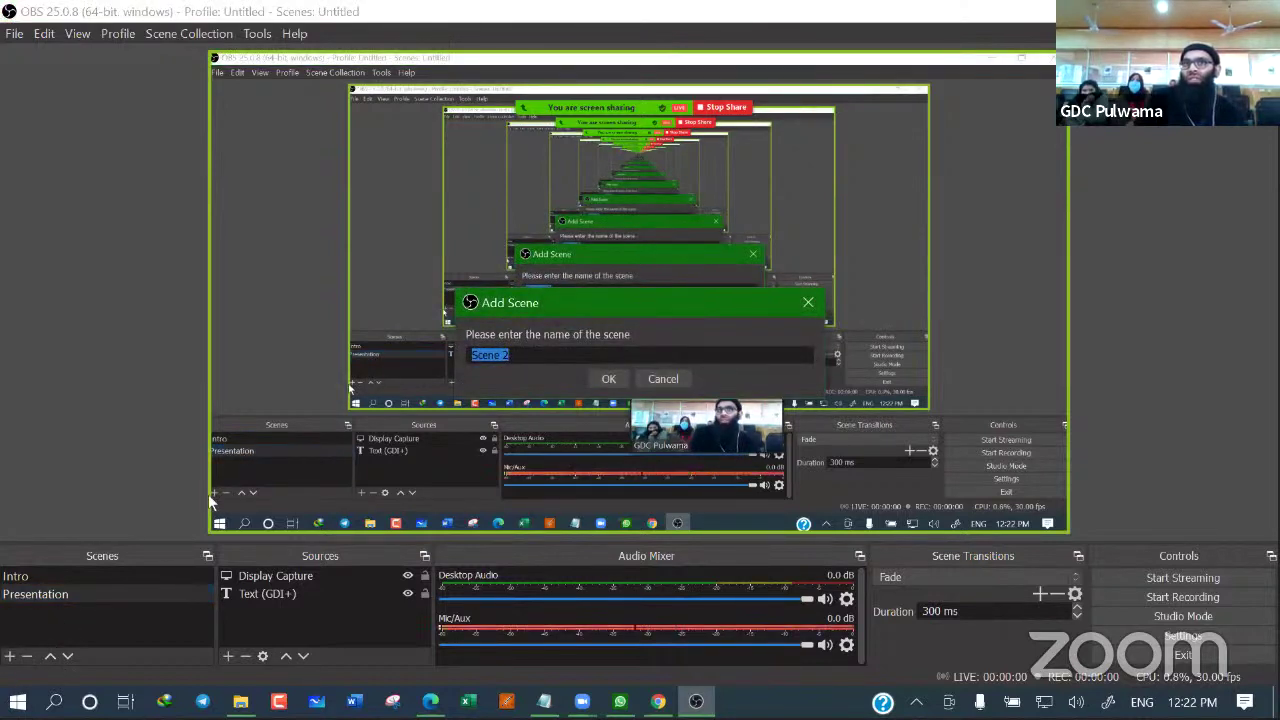
type("Break")
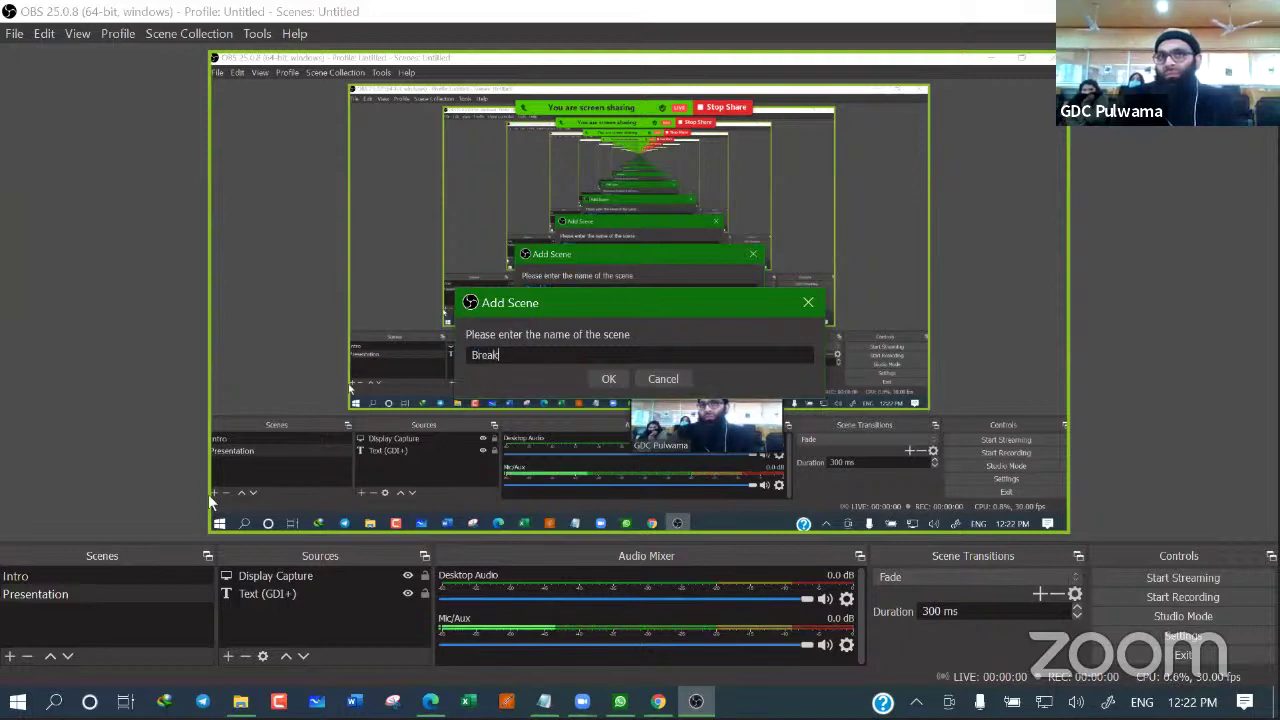
key("Return")
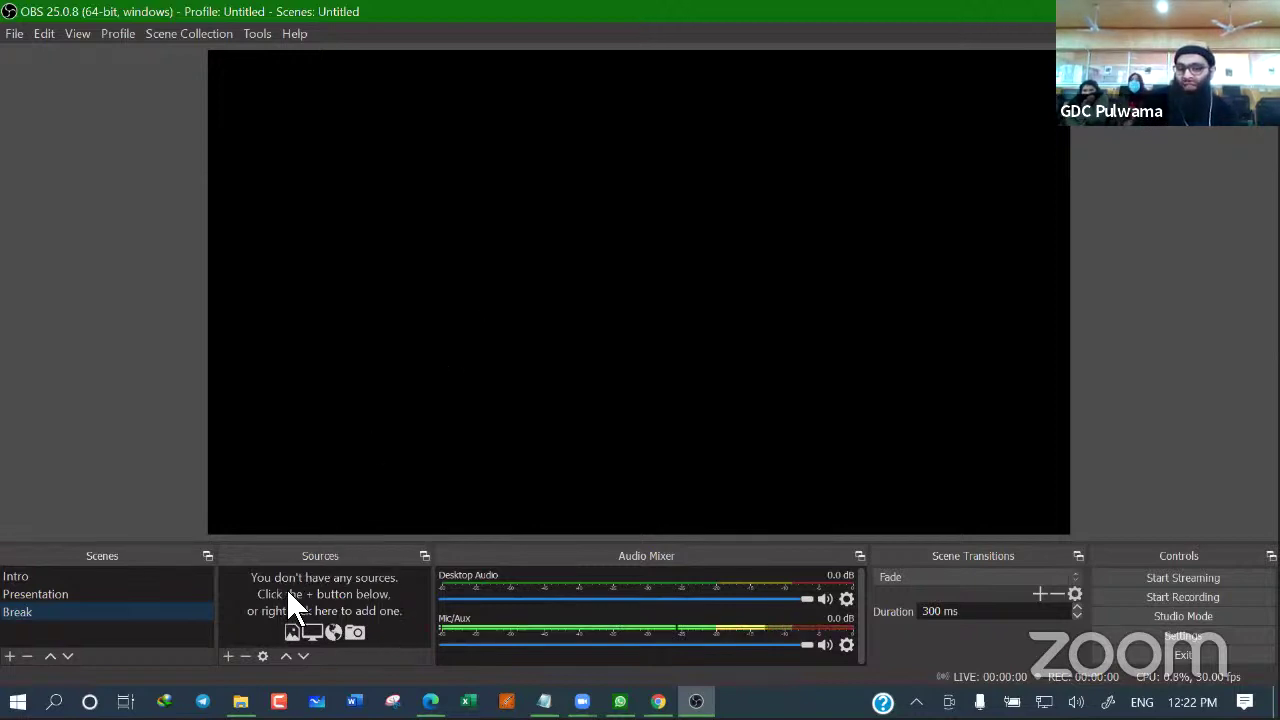
left_click(232, 655)
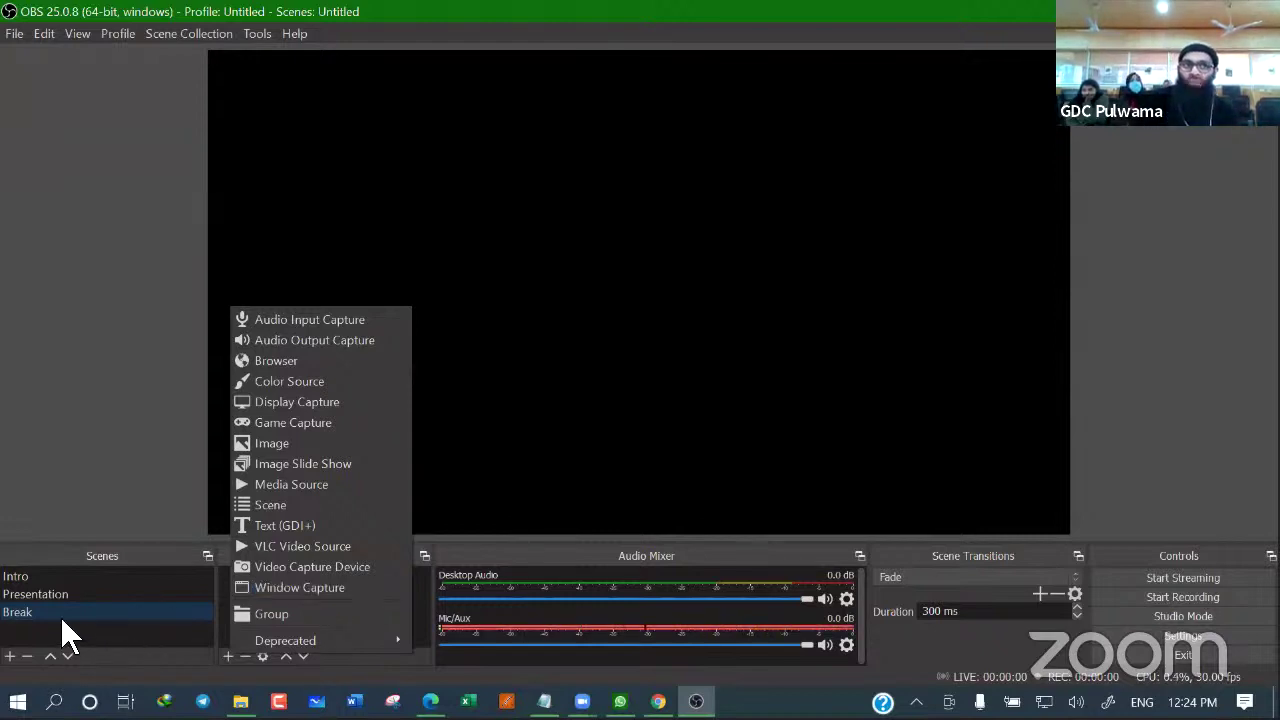
In the Intro scene, shift the Video Capture Device frame toward the canvas centre and remove that source
left_click(38, 572)
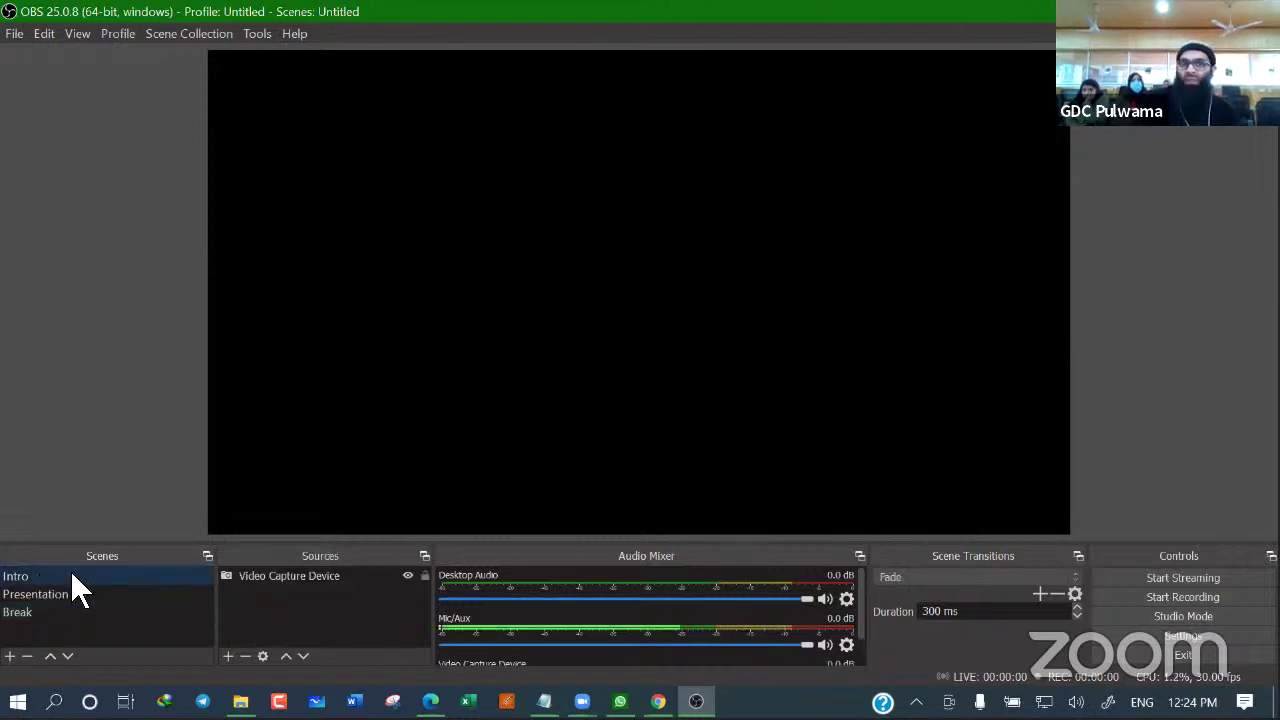
left_click(330, 584)
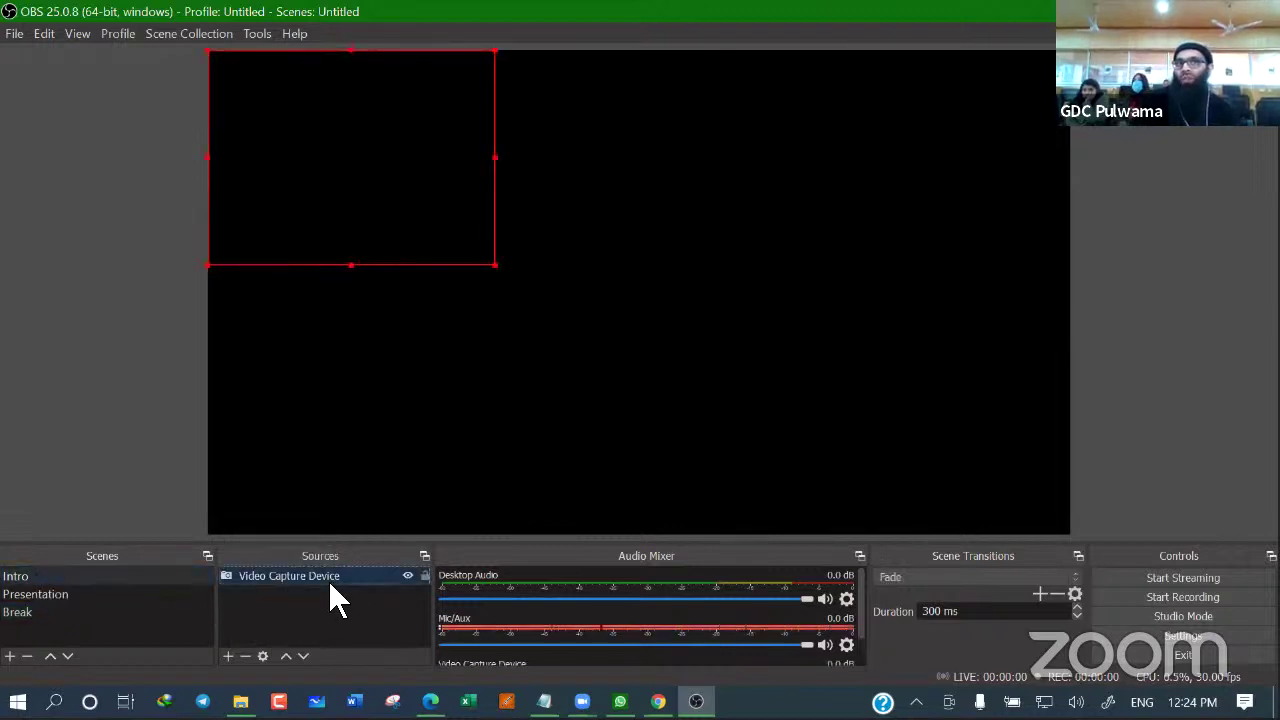
left_click_drag(370, 185, 616, 208)
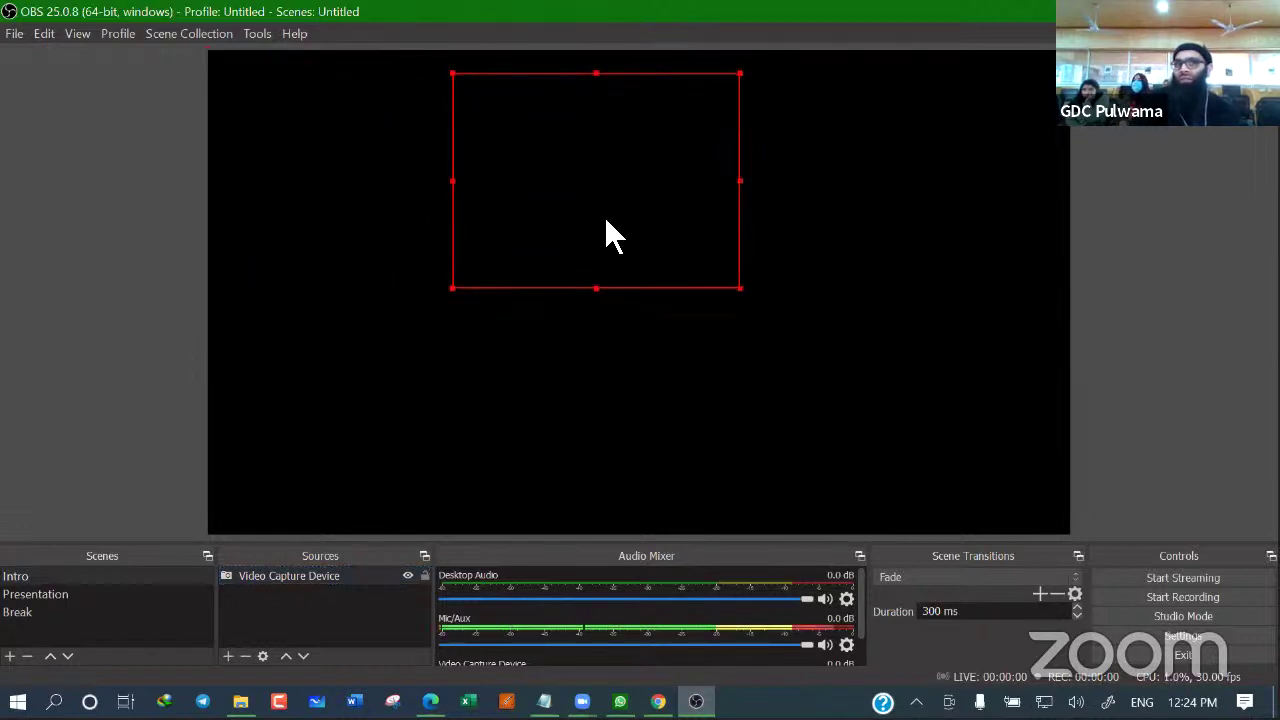
right_click(289, 579)
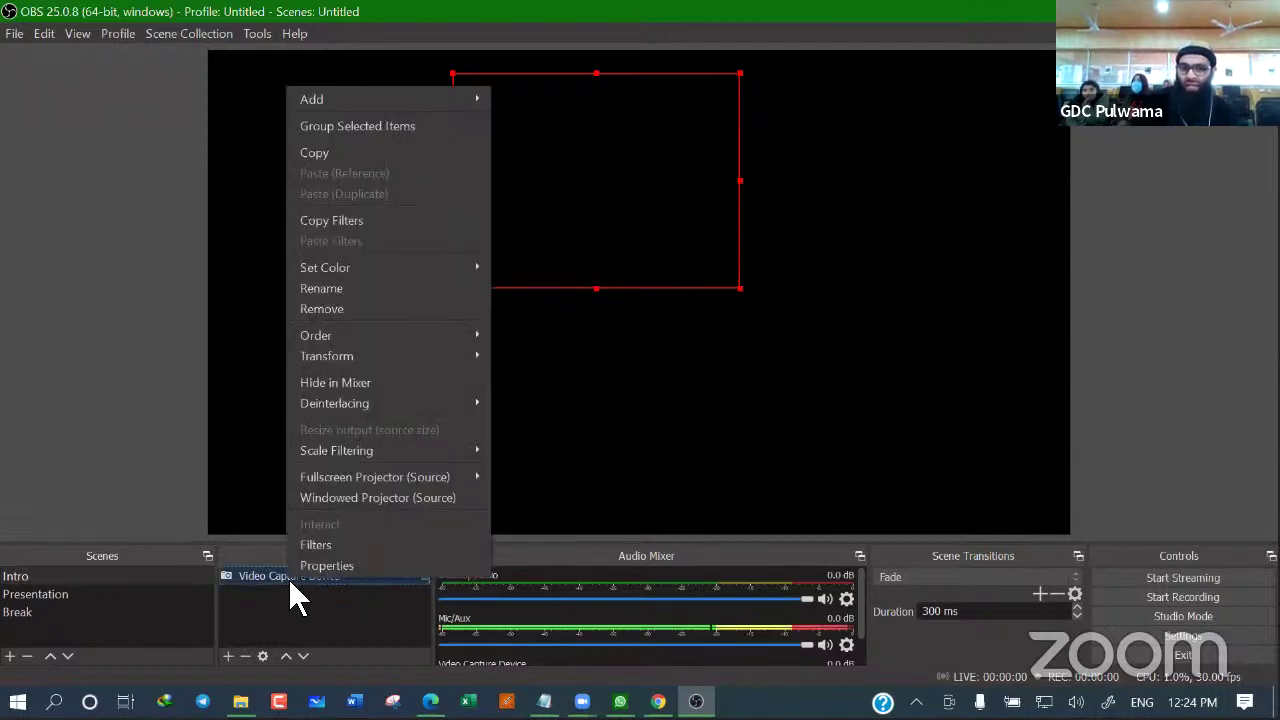
left_click(384, 307)
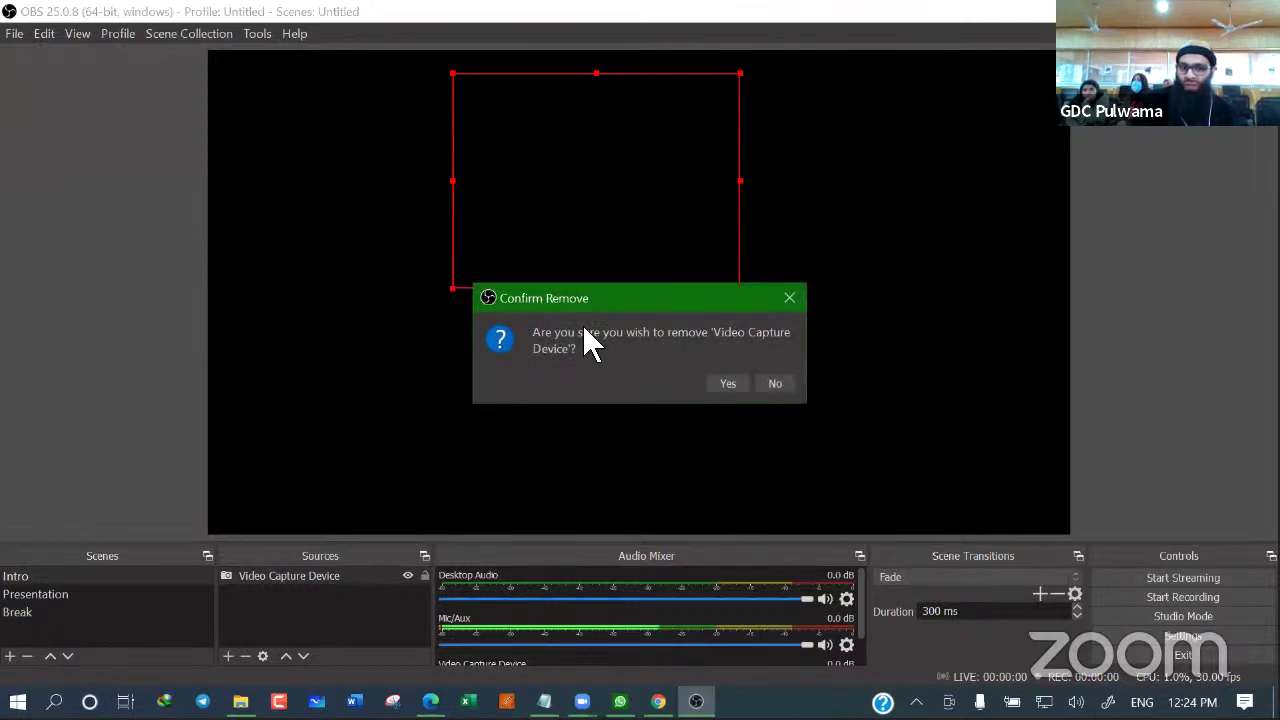
left_click(735, 383)
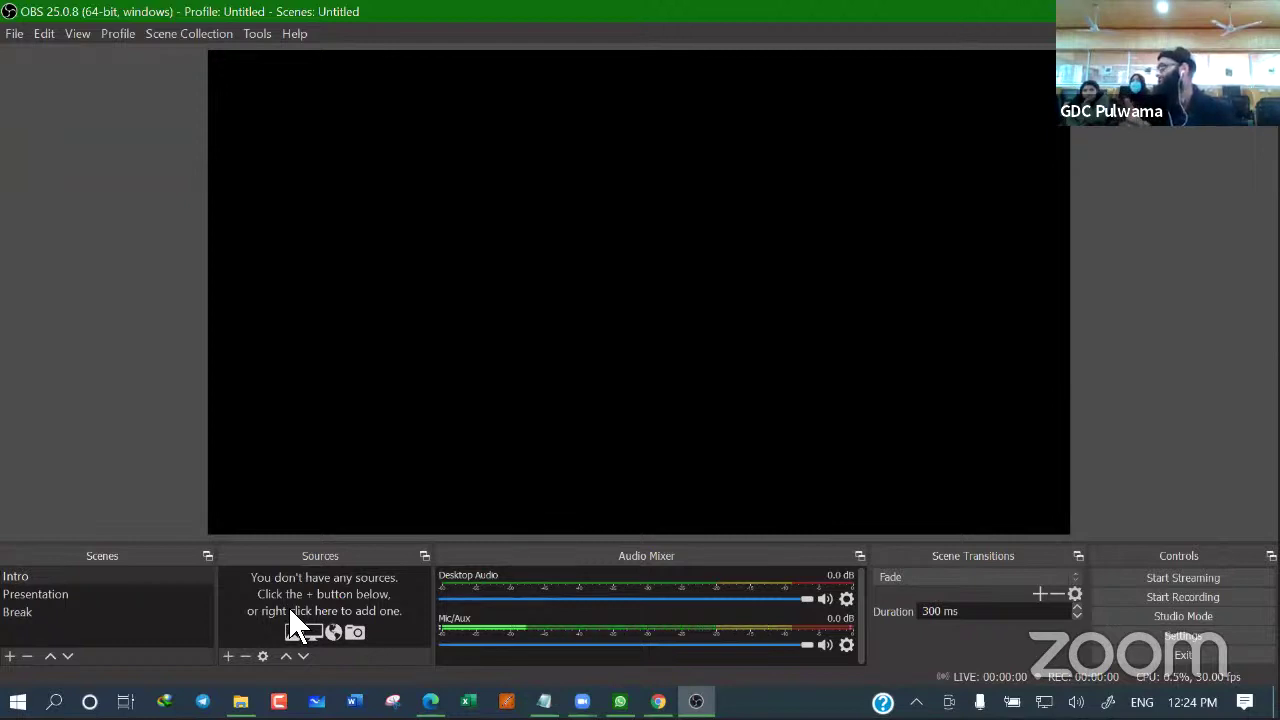
Add a new image source named IntroImage to the Intro scene
left_click(231, 657)
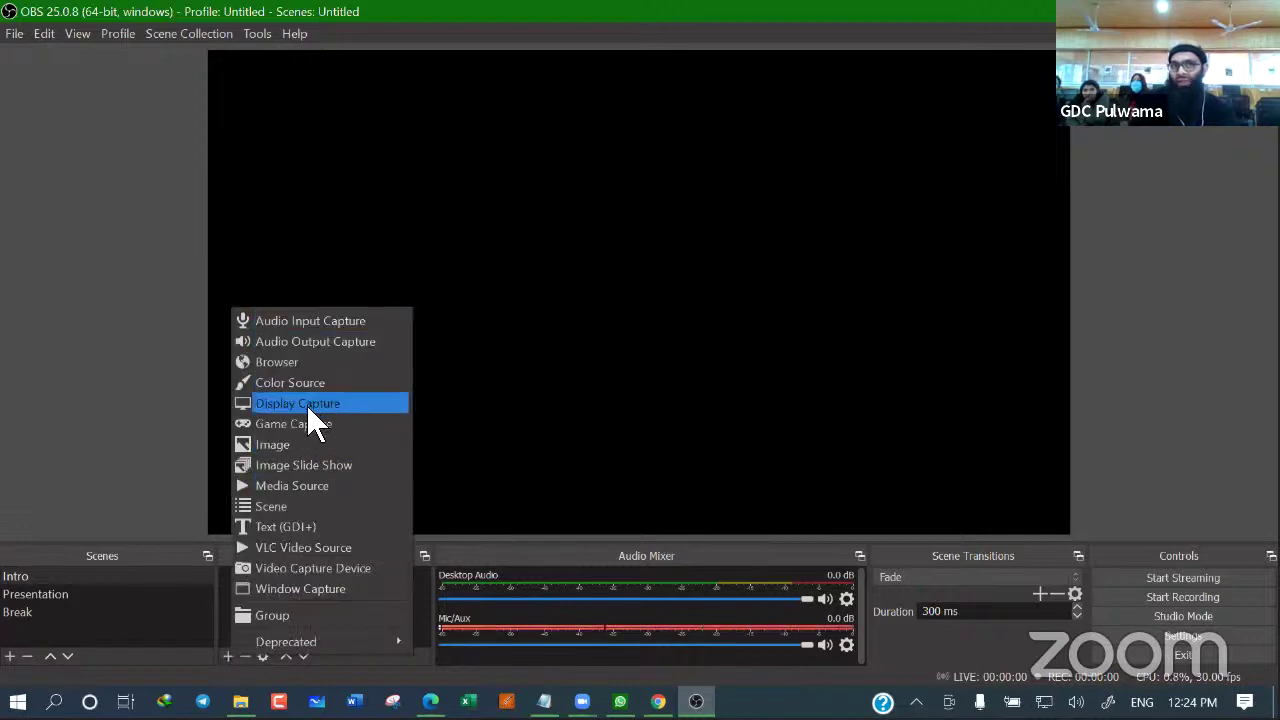
left_click(302, 445)
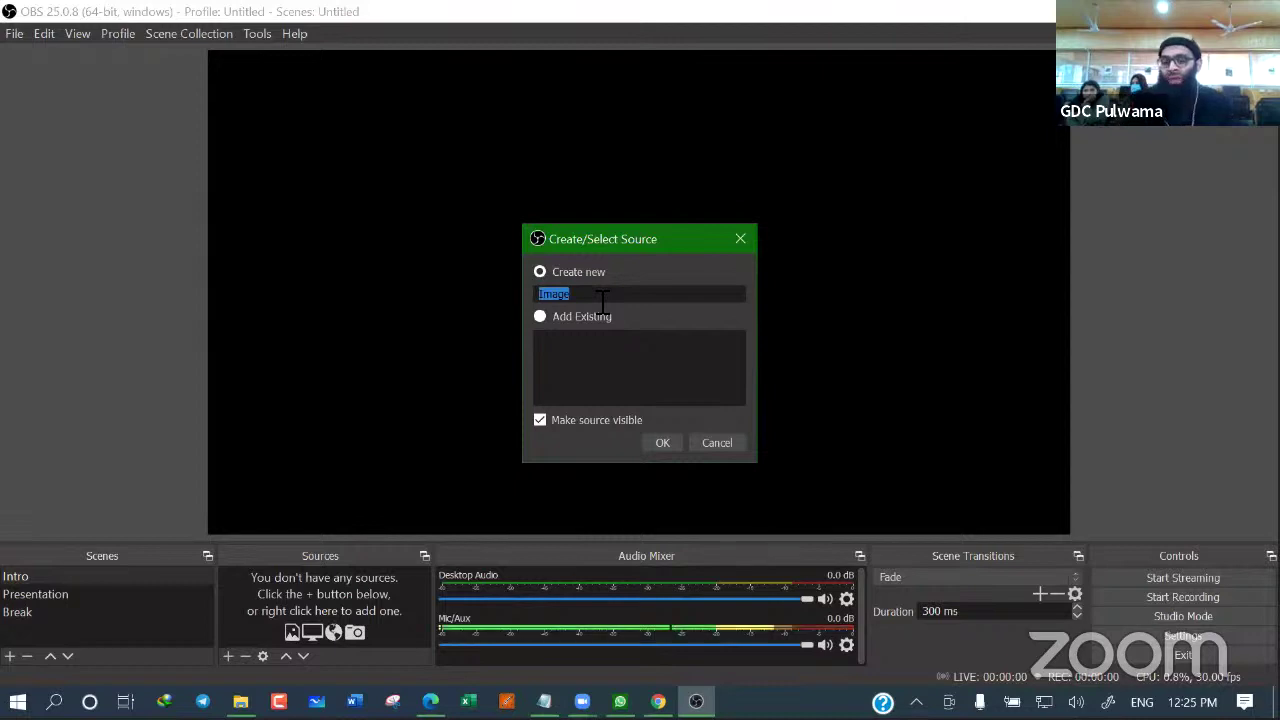
type("Intro")
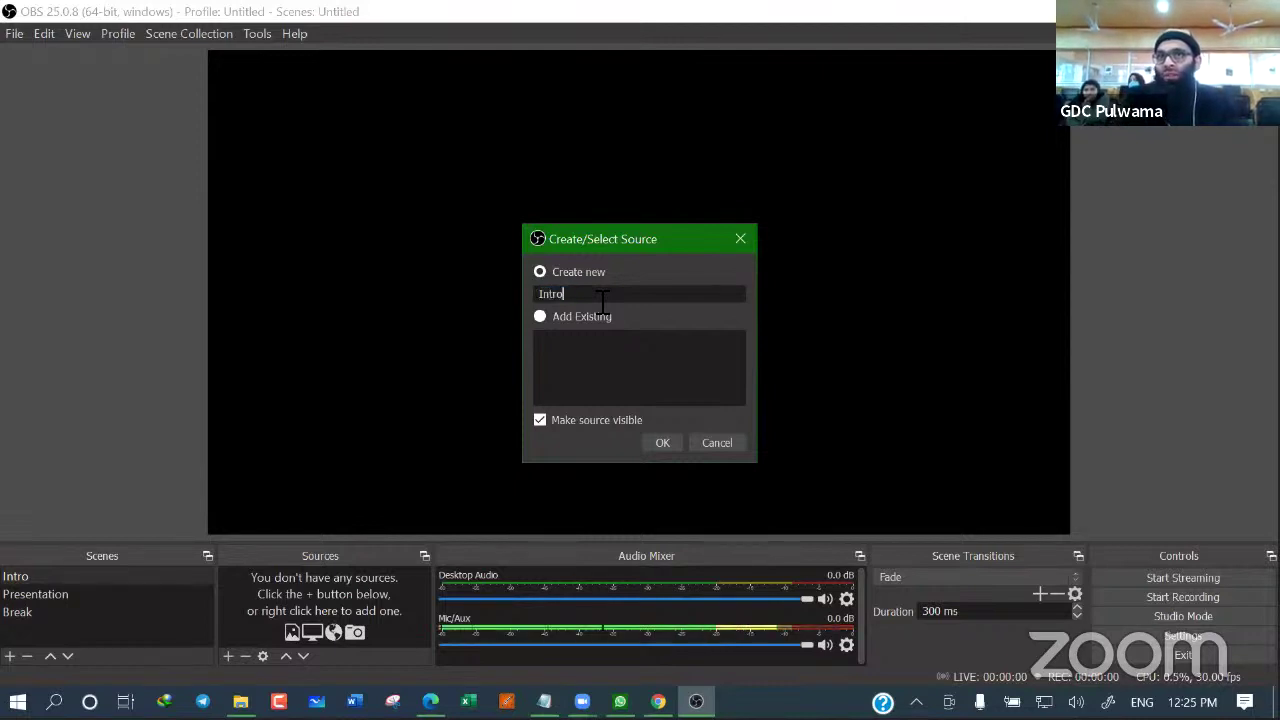
type("Image")
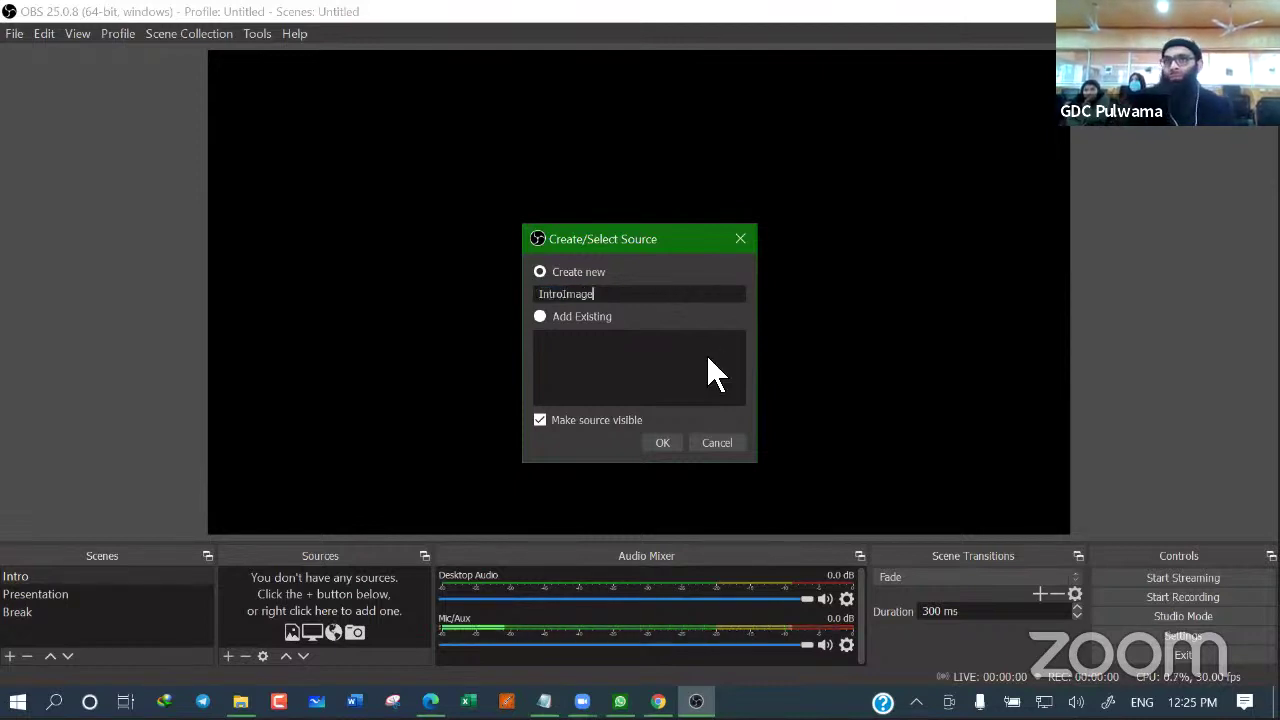
left_click(665, 442)
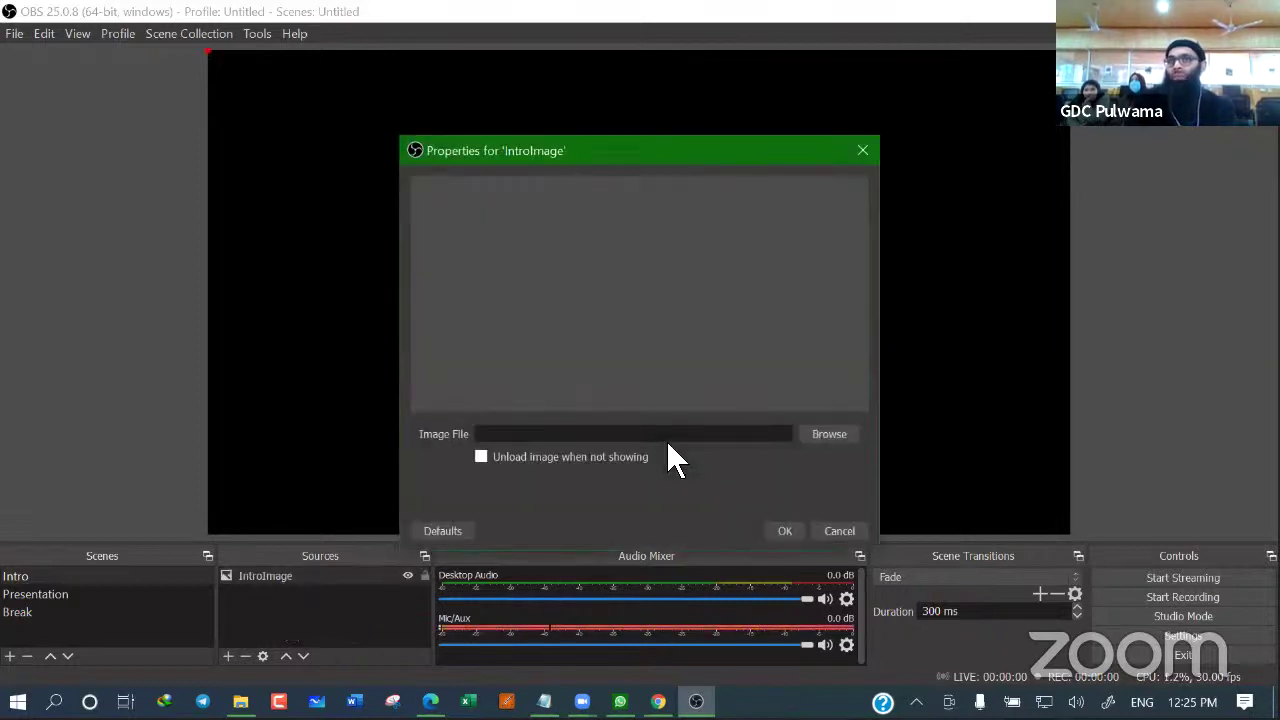
Load day-5 FDP-MOOCs-Dec2020.png from the Downloads folder as the image file of the IntroImage source
left_click(818, 440)
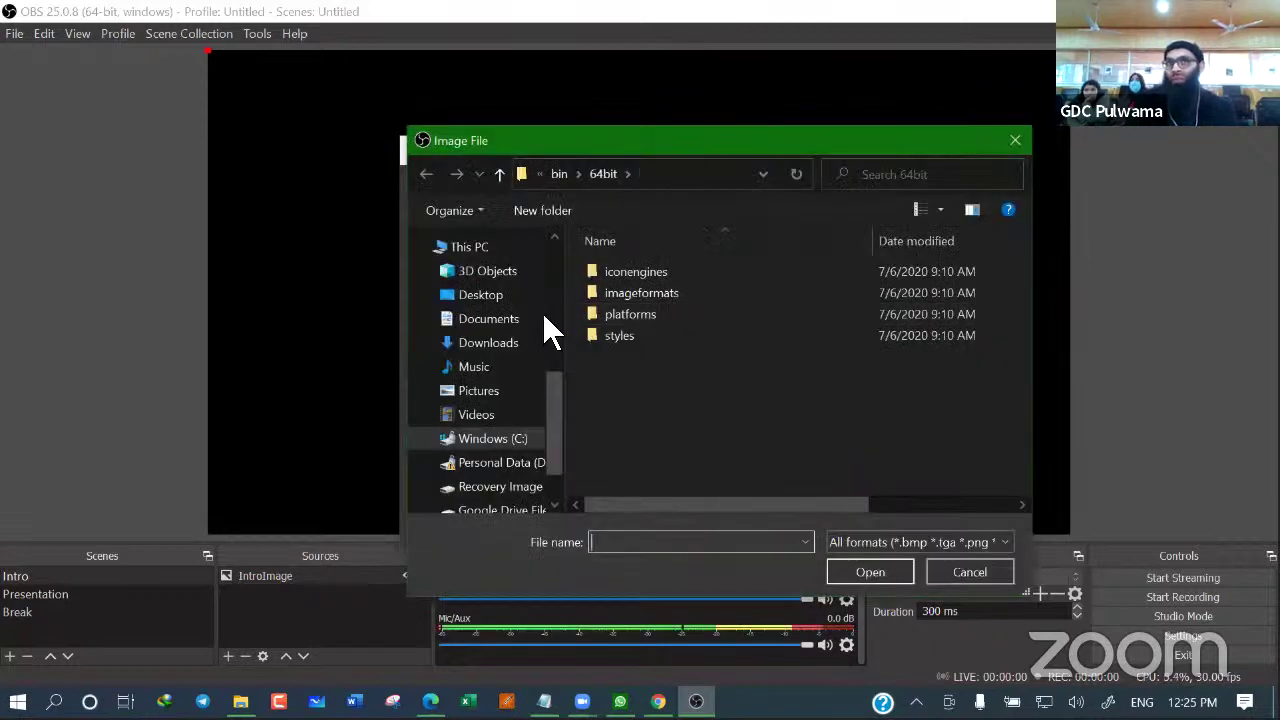
left_click(500, 366)
left_click(490, 350)
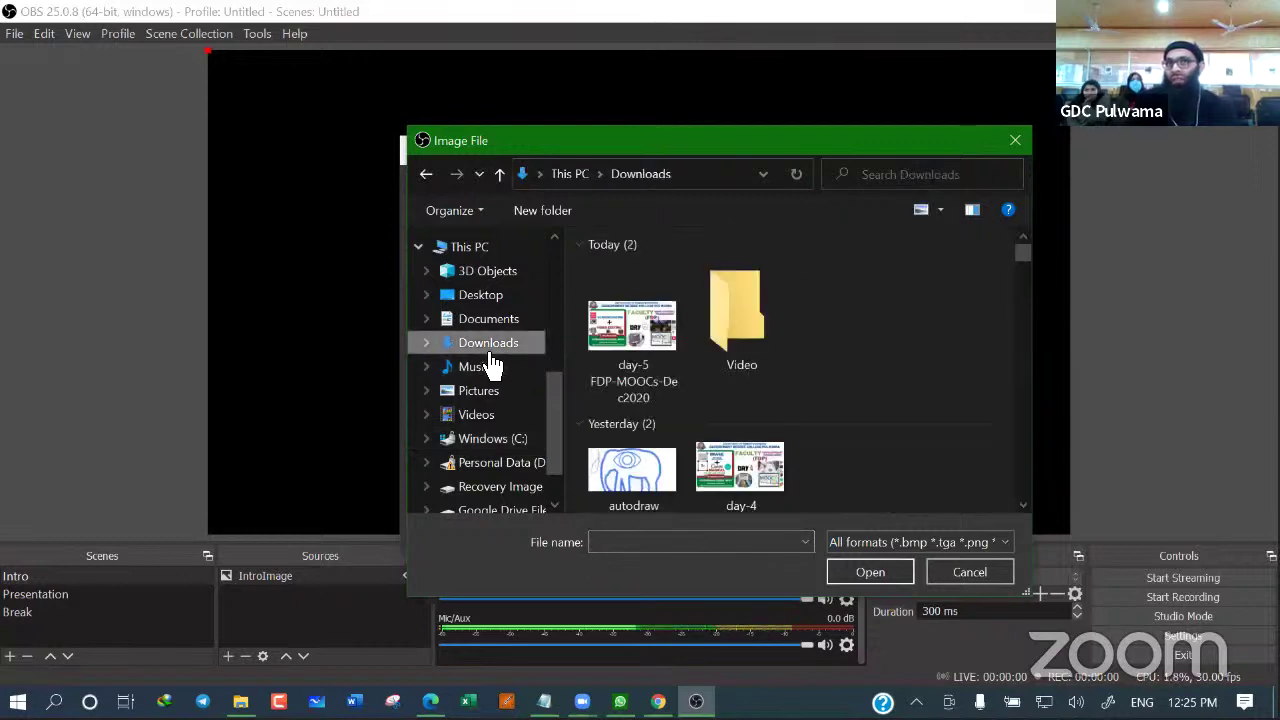
left_click(618, 320)
double_click(616, 317)
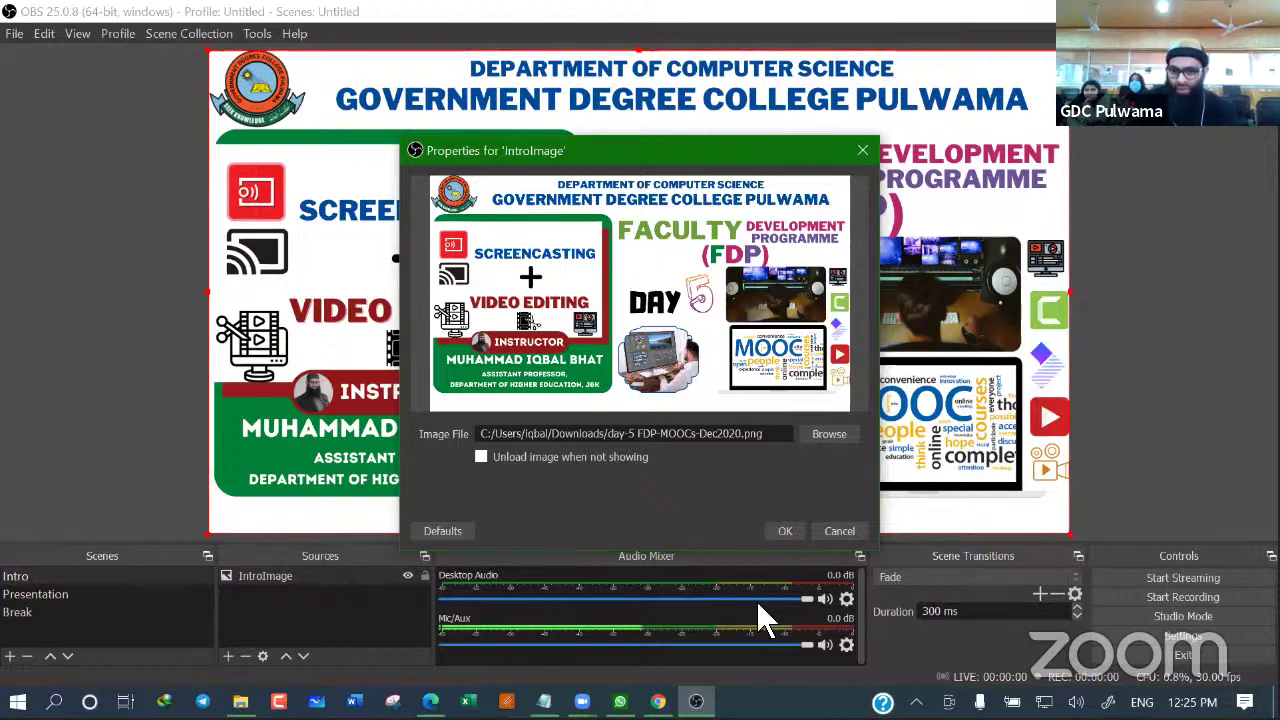
left_click(785, 531)
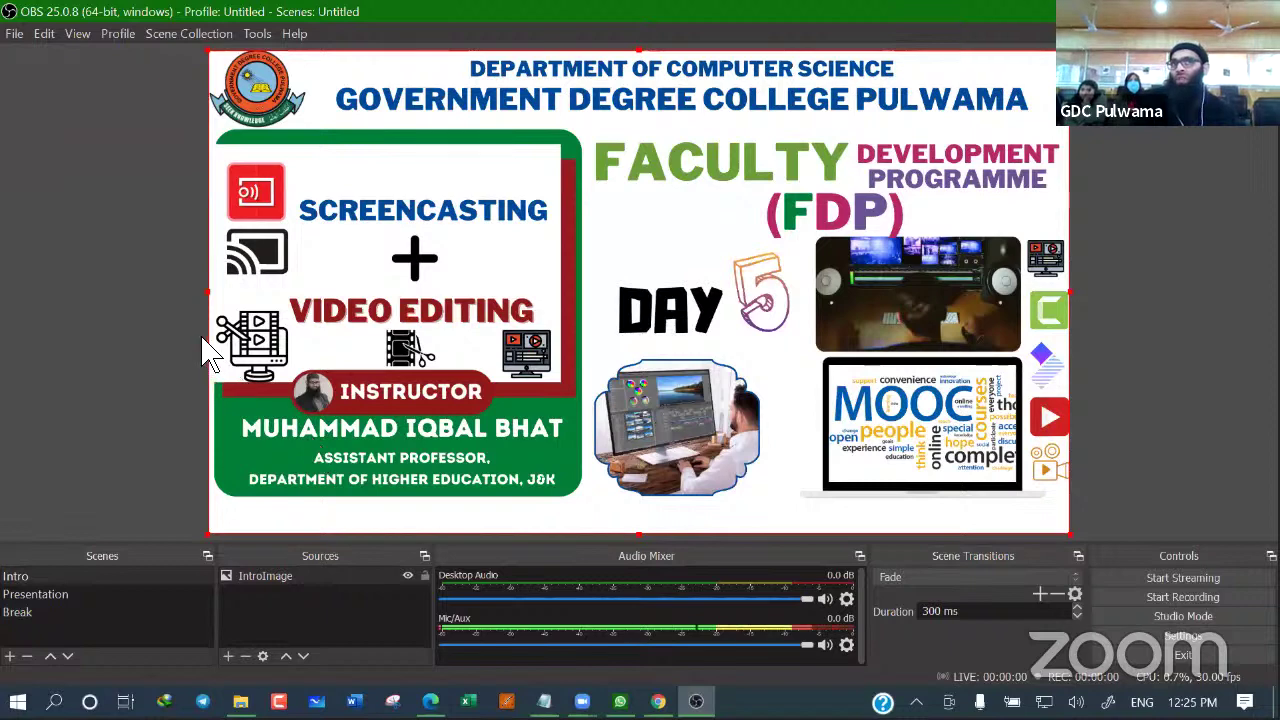
Shrink the IntroImage picture from its lower-left corner and enlarge it again to fill the canvas
right_click(207, 404)
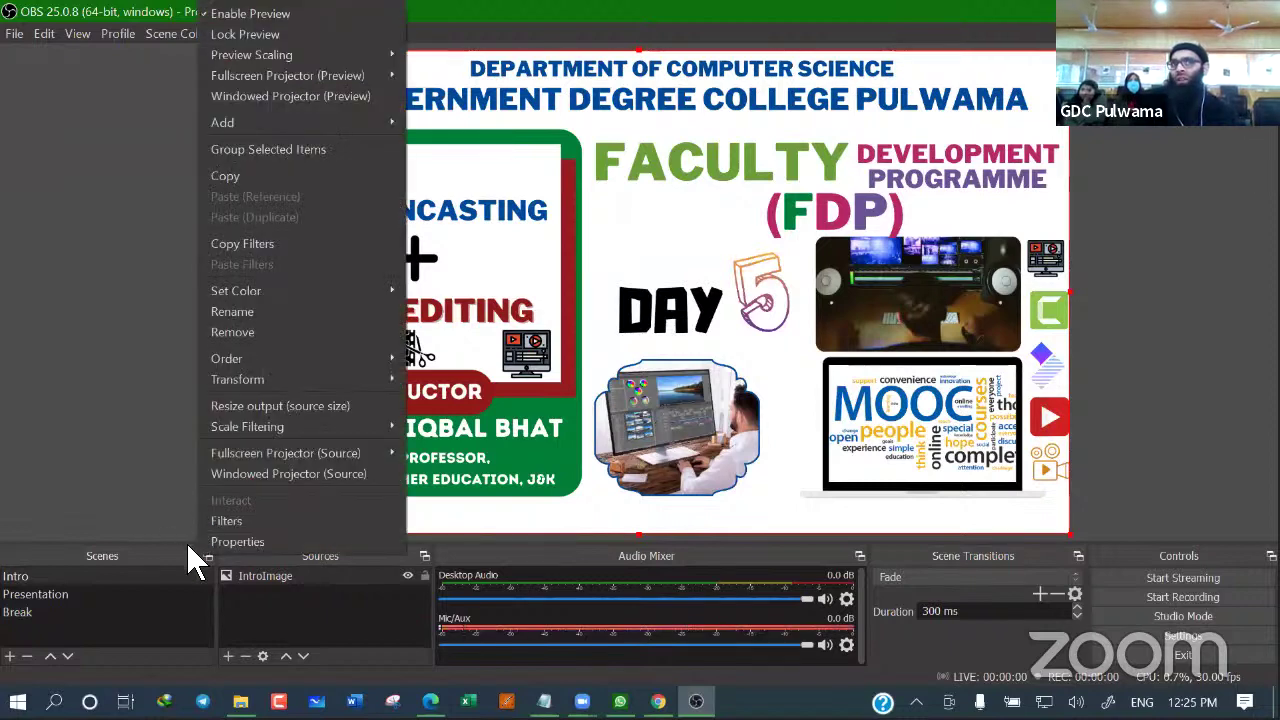
left_click(510, 418)
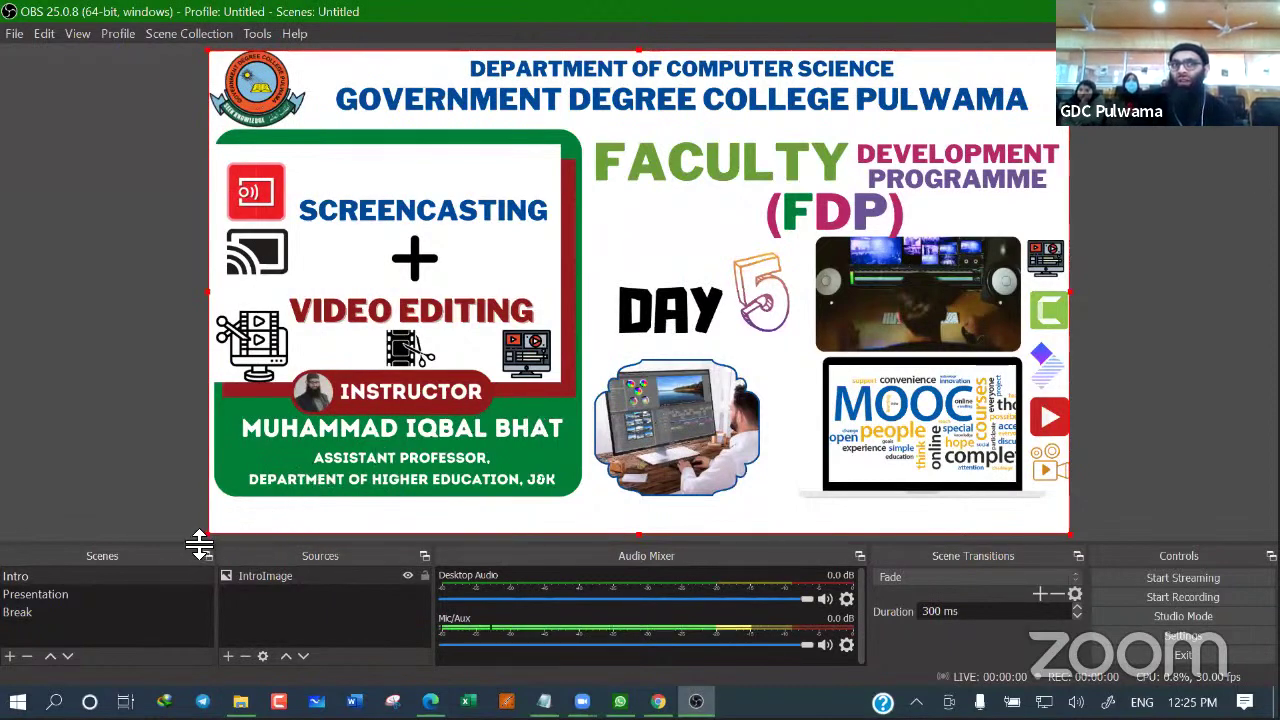
left_click_drag(212, 533, 381, 323)
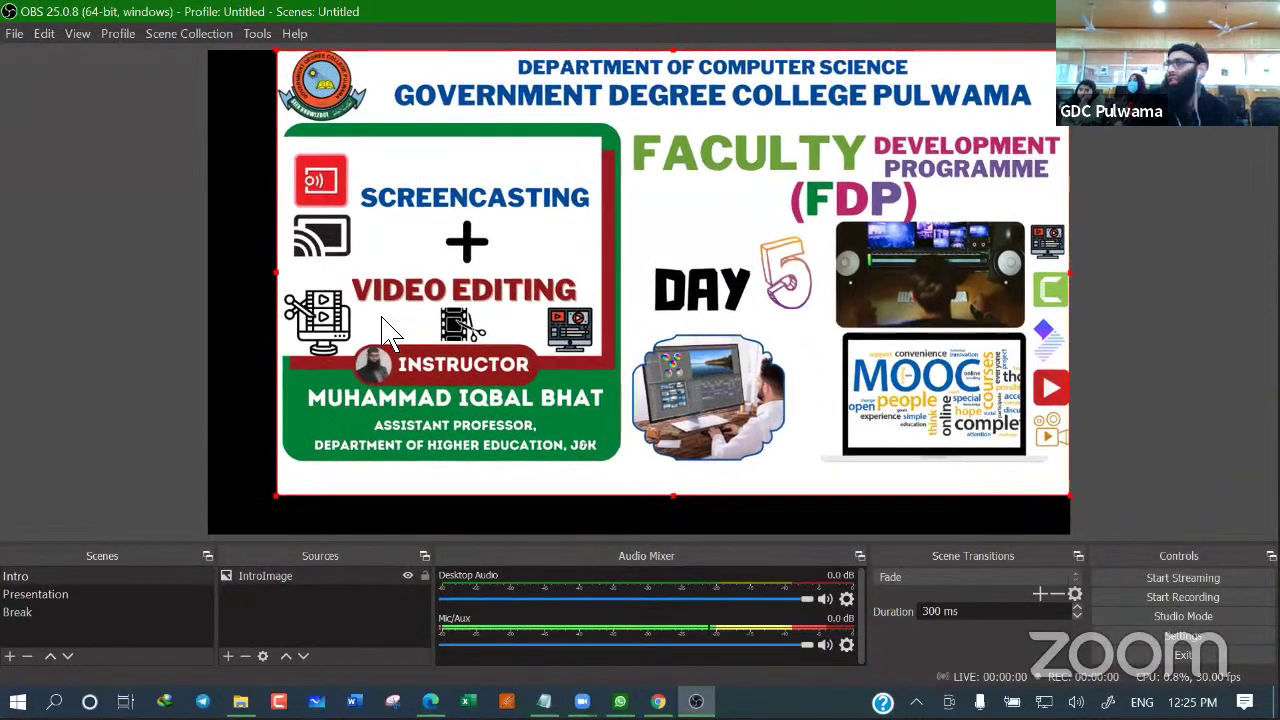
left_click_drag(285, 413, 209, 459)
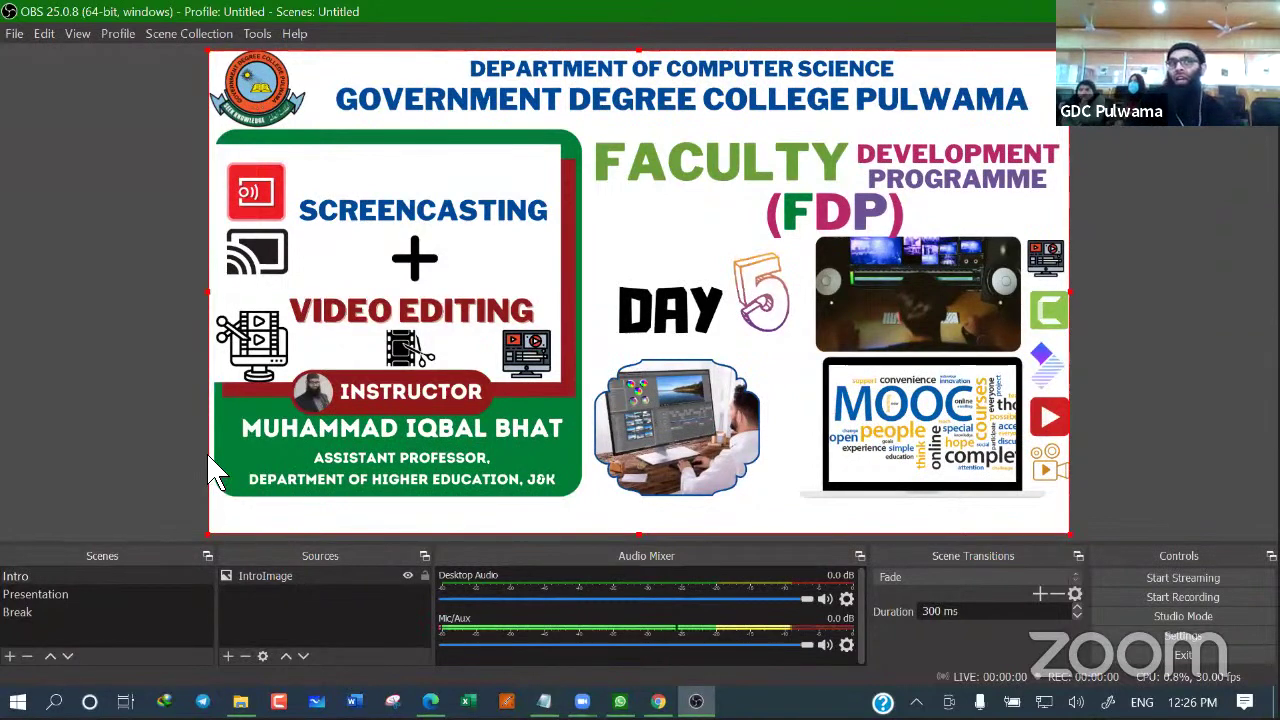
Add a new Text (GDI+) source named Welcome Message to the Intro scene
left_click(228, 656)
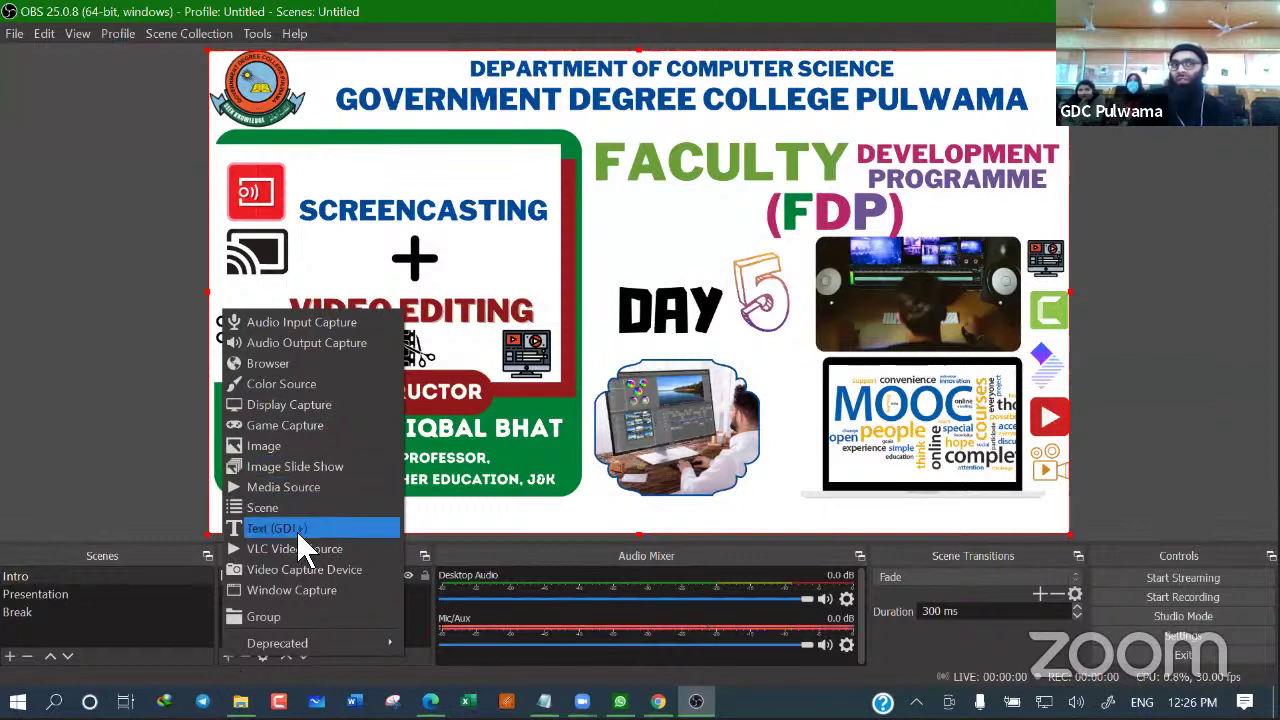
left_click(298, 530)
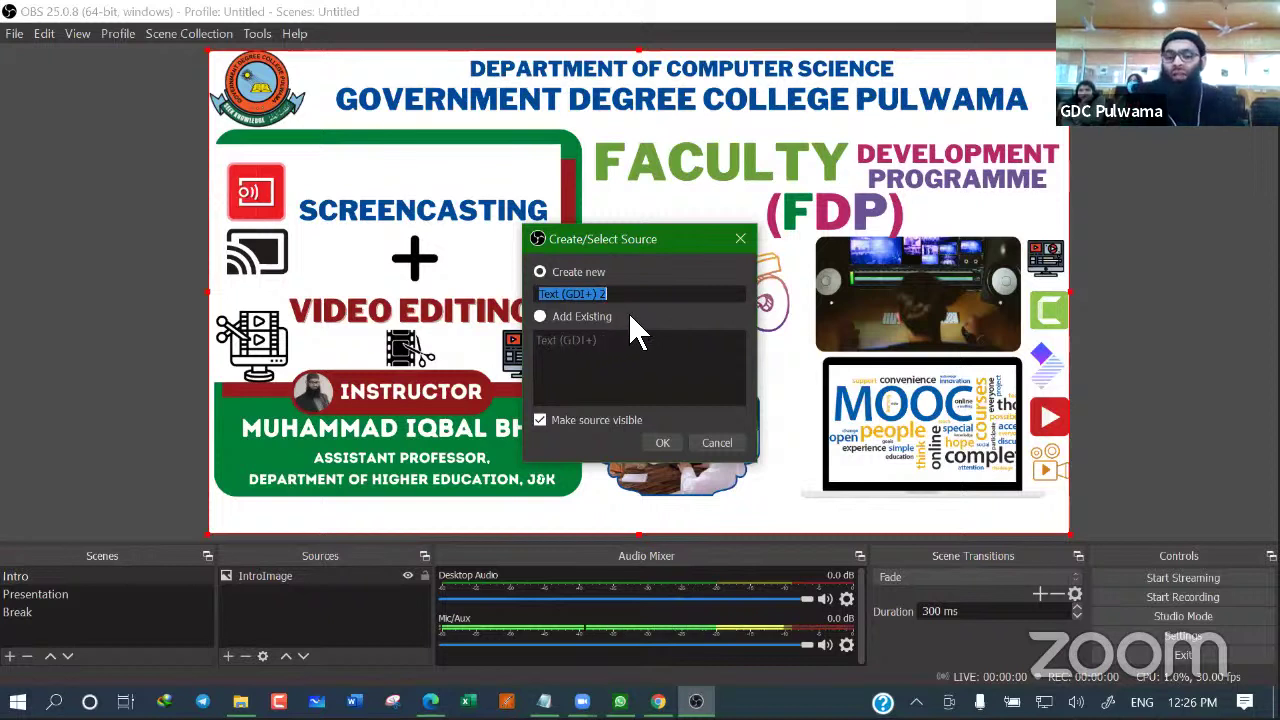
type("Welc")
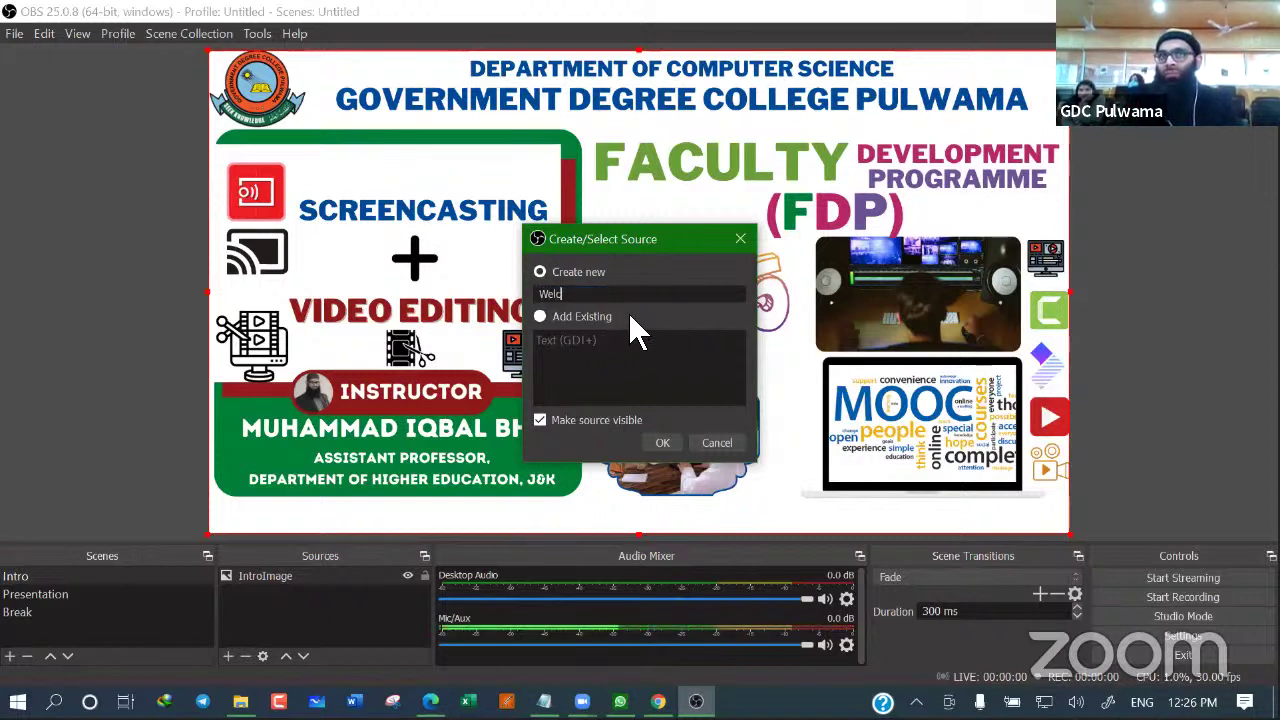
type("ome Message")
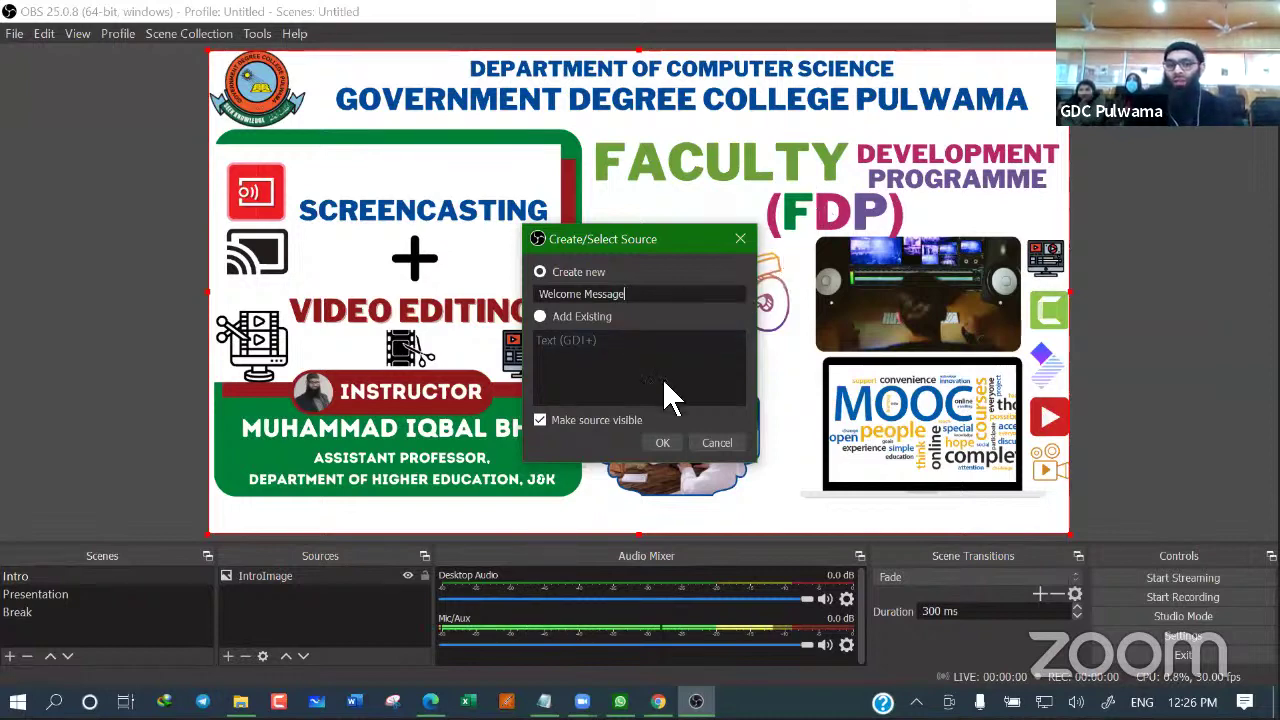
left_click(660, 443)
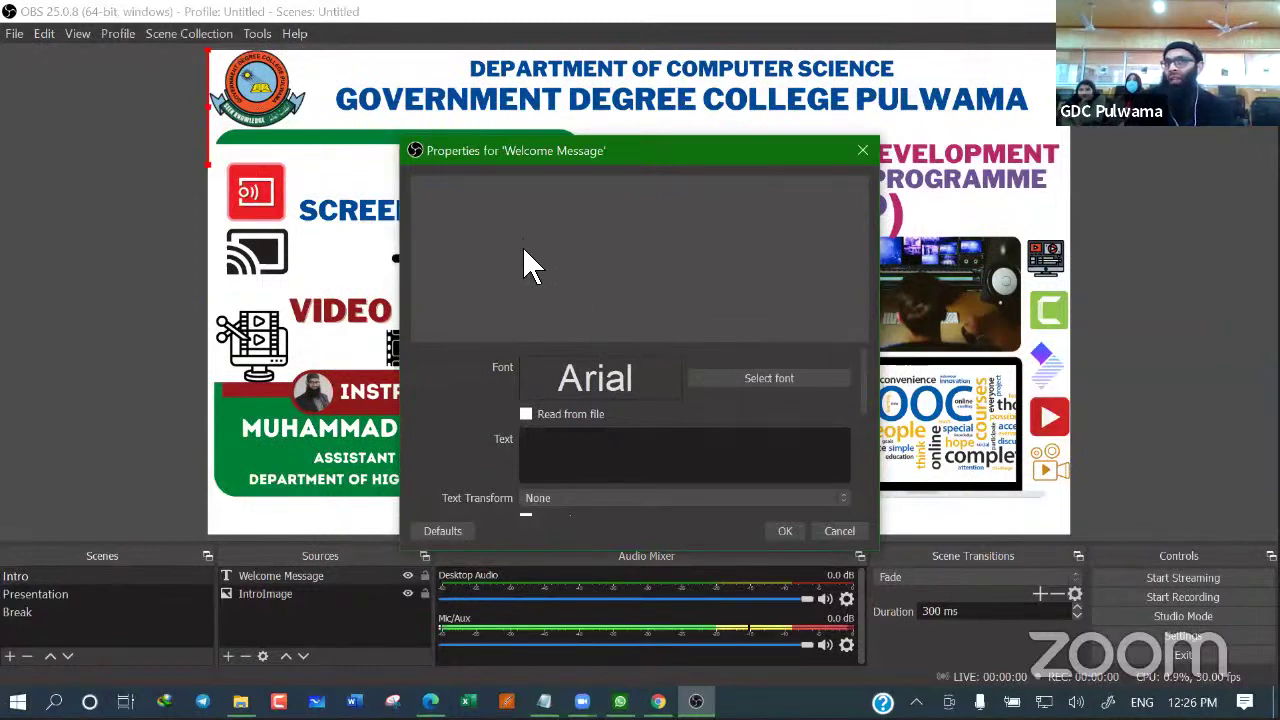
Enter "Welcome to the FDP" as the text of the Welcome Message source and apply it
left_click(552, 450)
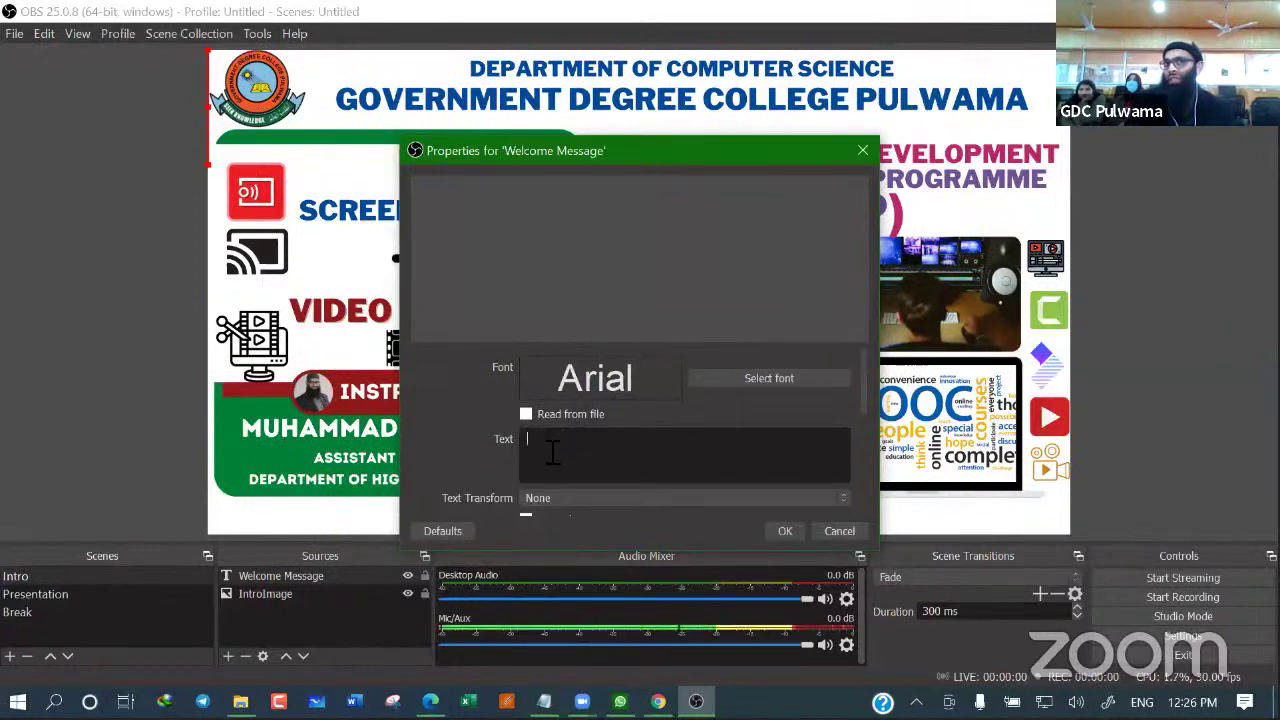
type("W")
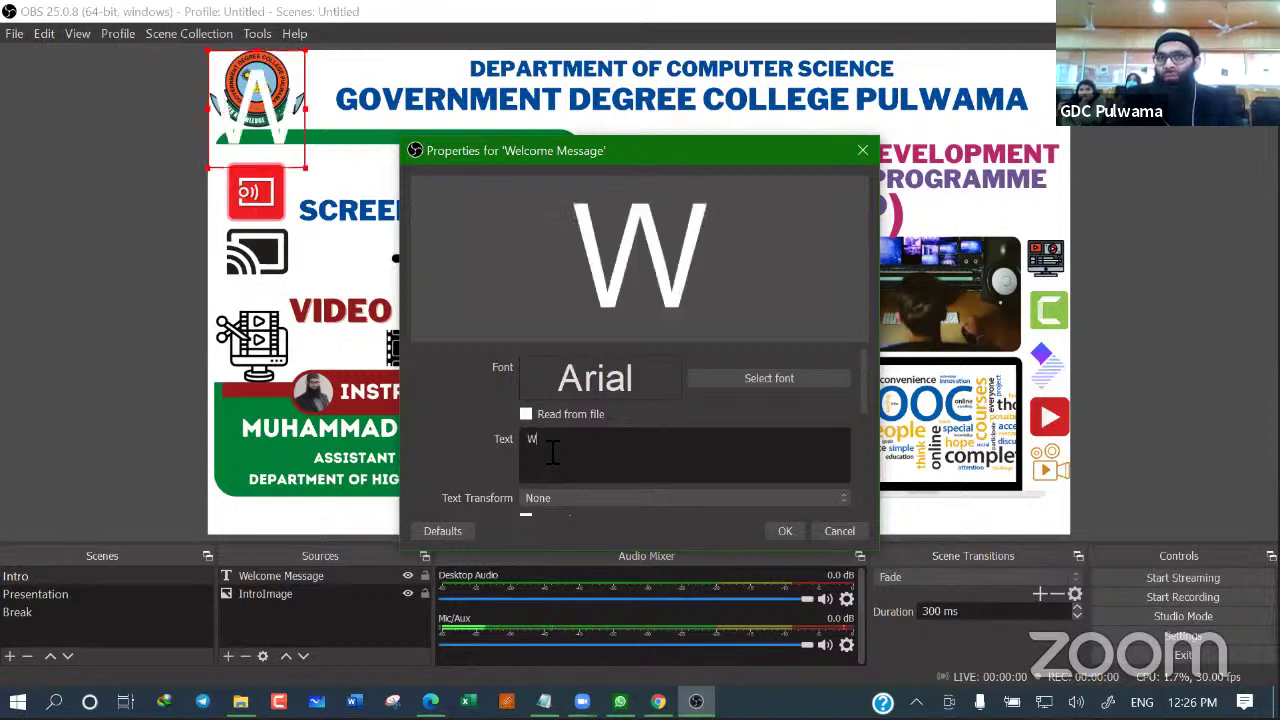
type("elcome toe the F")
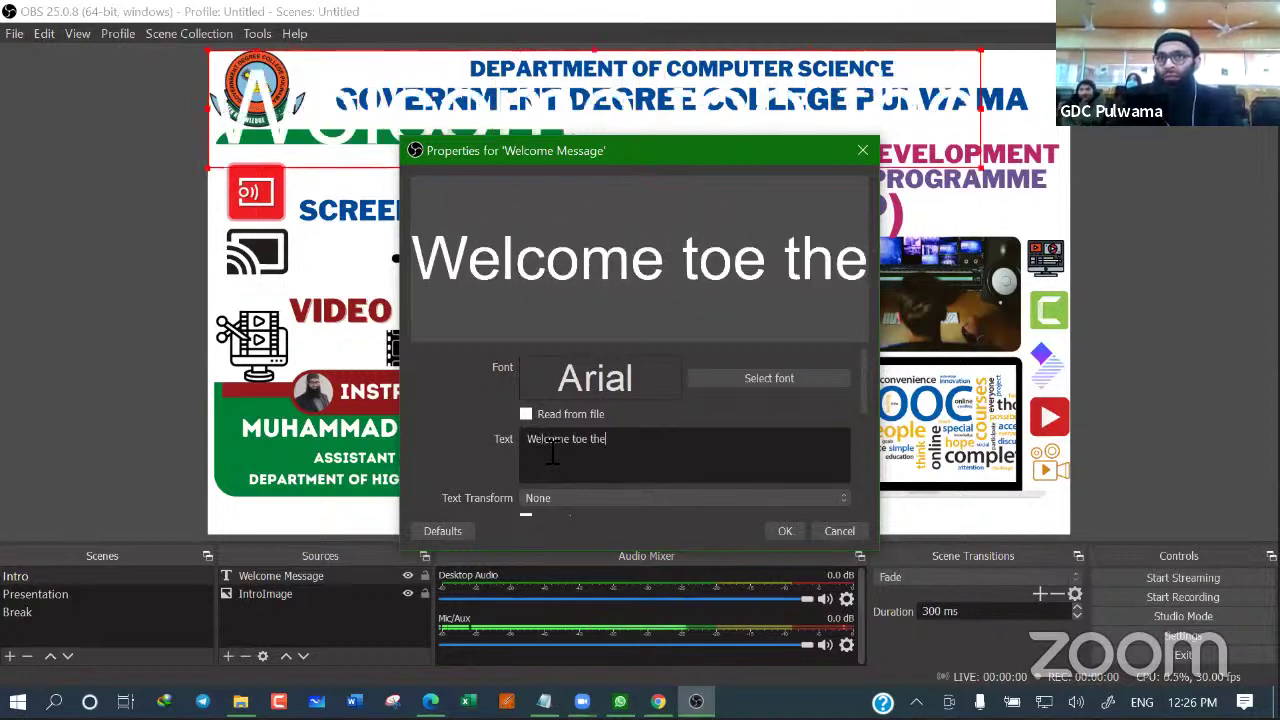
key("BackSpace")
key("BackSpace")
key("BackSpace")
key("BackSpace")
key("BackSpace")
key("BackSpace")
key("BackSpace")
type("the FD")
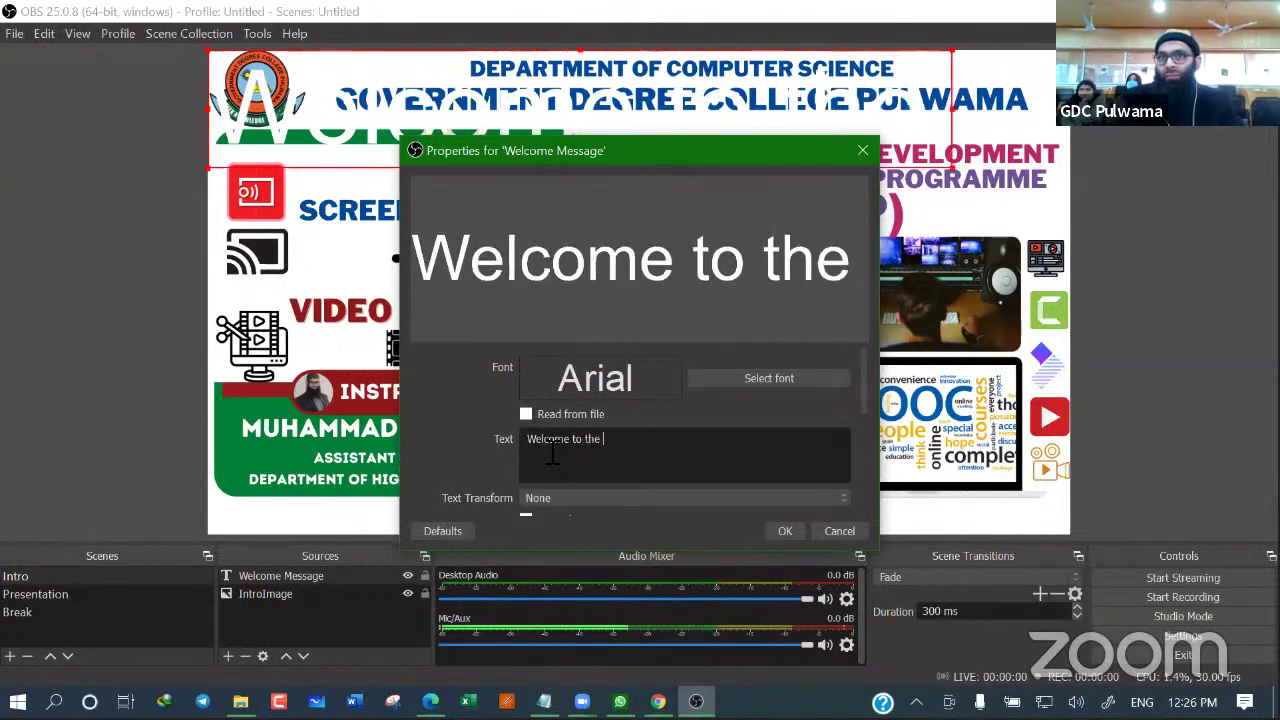
type("P")
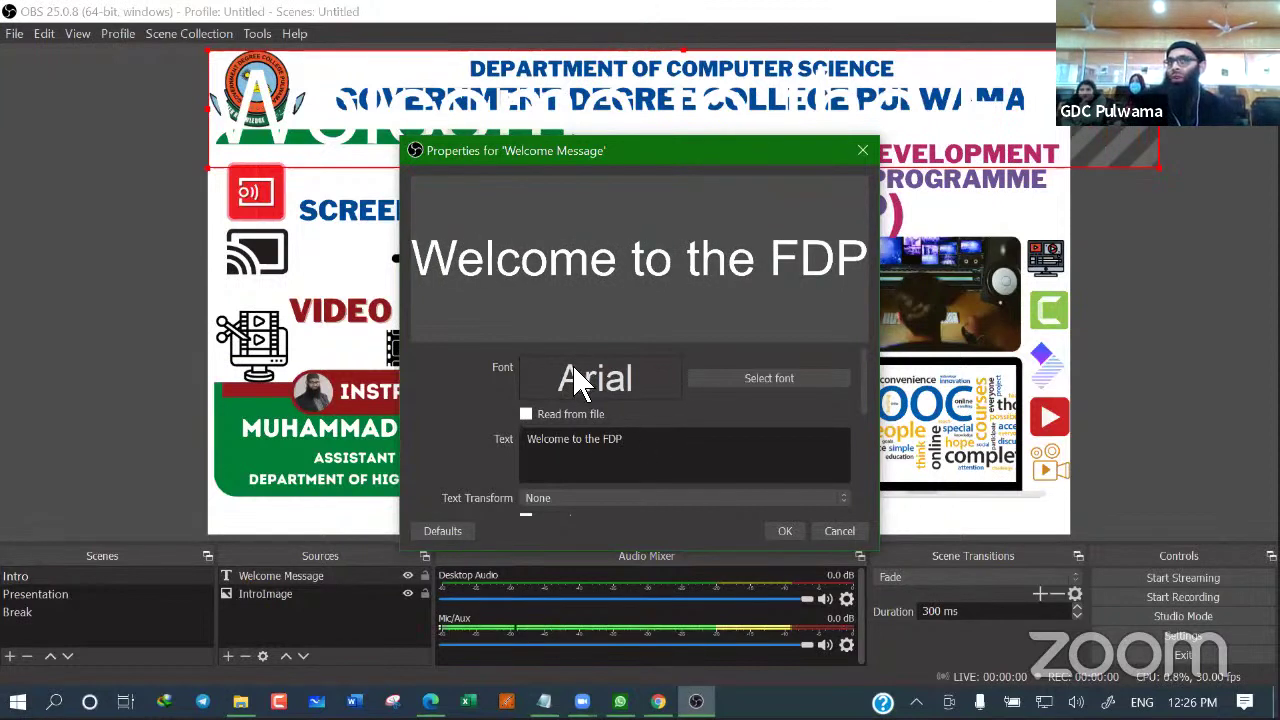
left_click(781, 531)
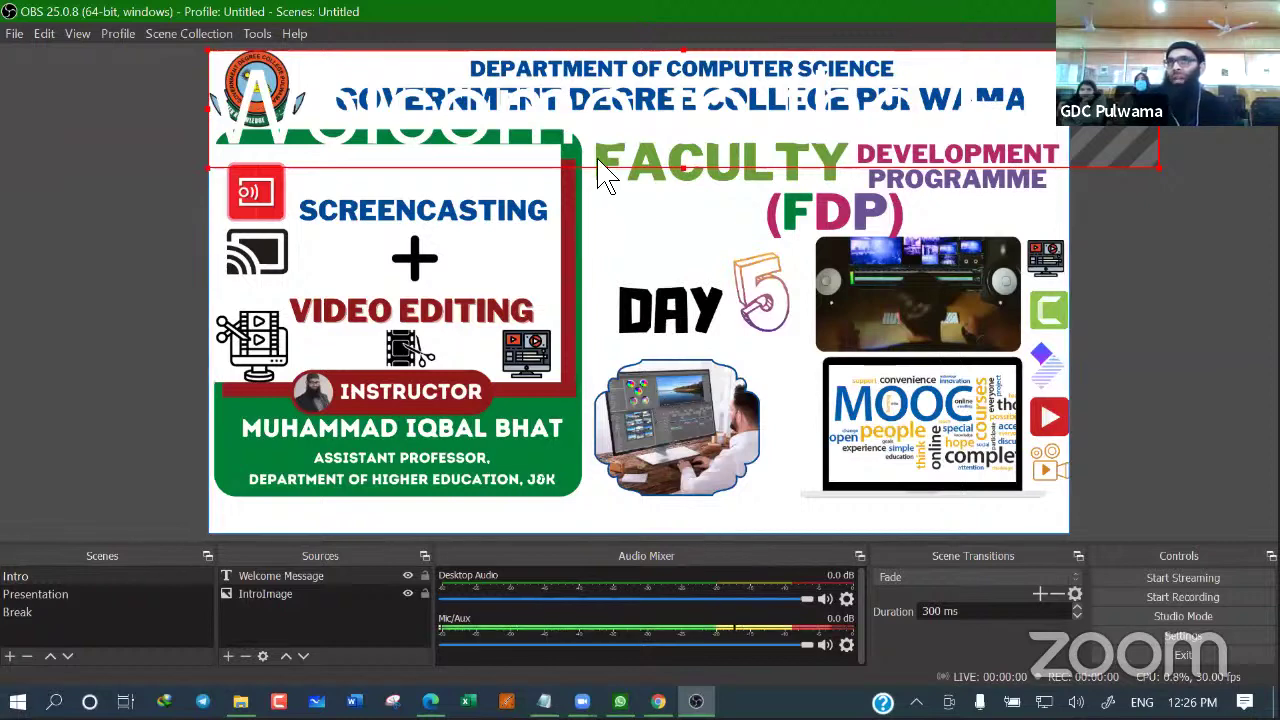
Move the welcome text down to just below the canvas middle and set its font style to Bold, keeping Text Transform at None
left_click_drag(588, 158, 585, 400)
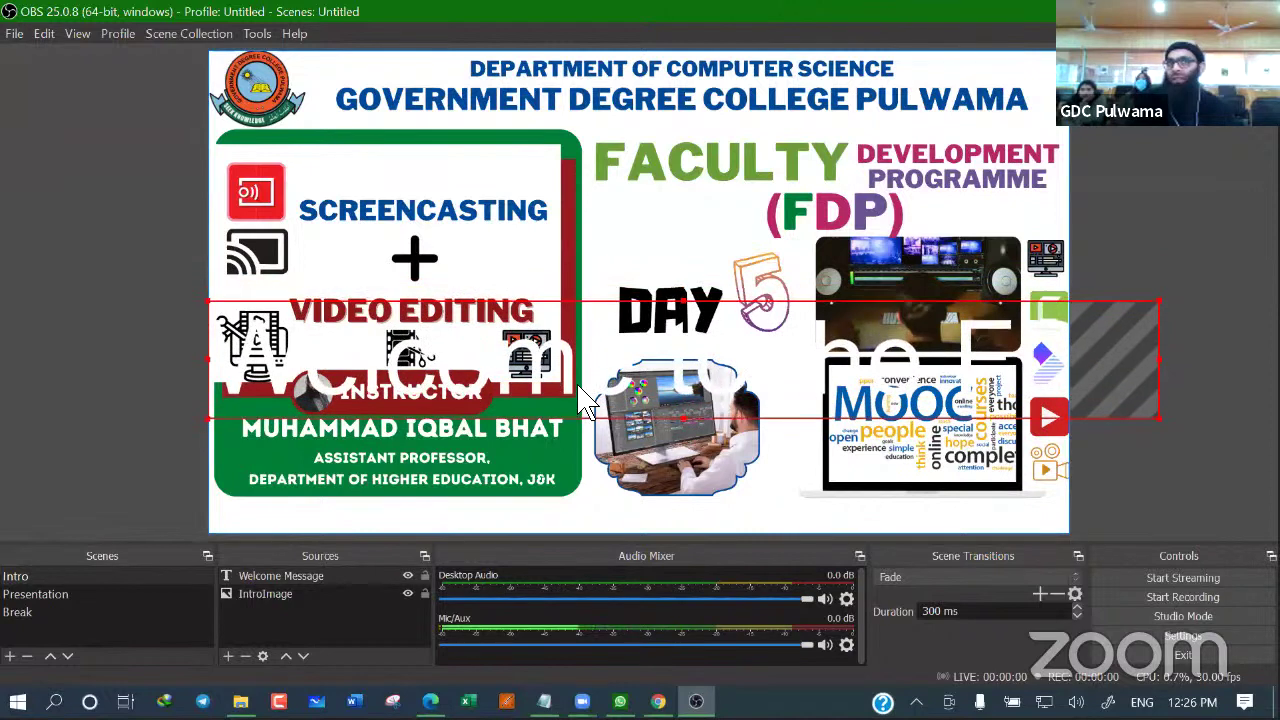
right_click(585, 400)
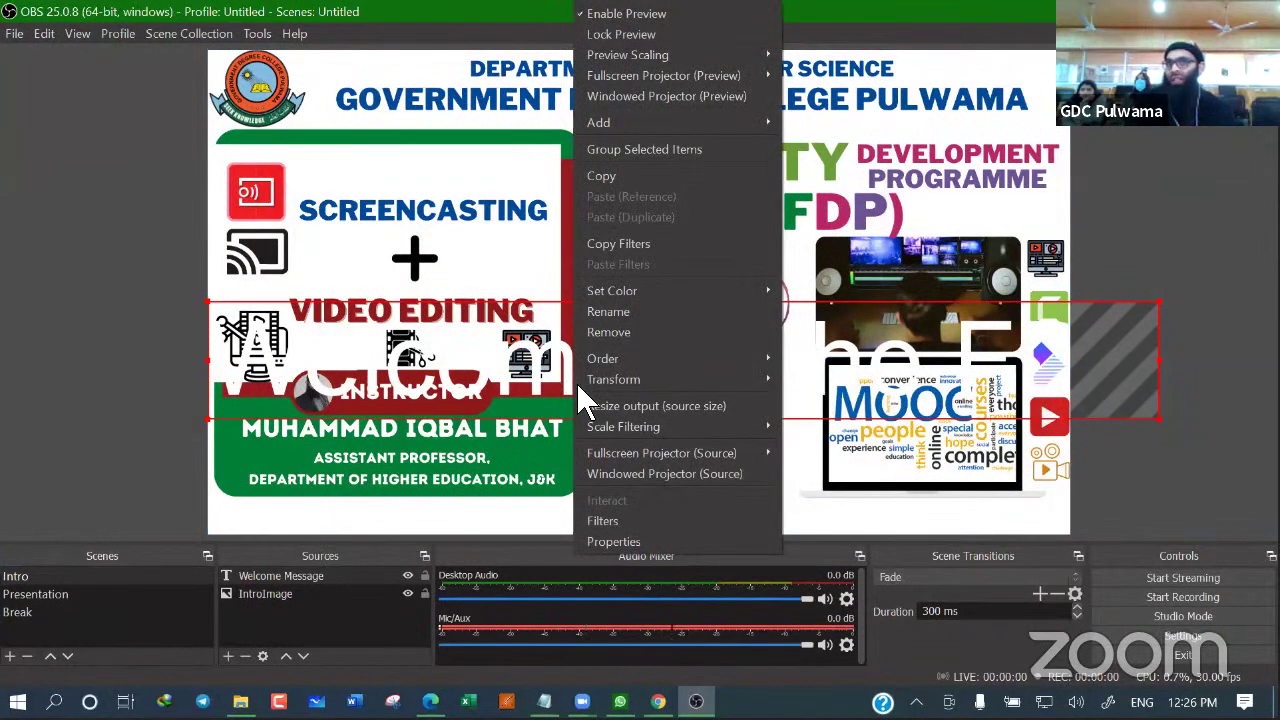
left_click(648, 540)
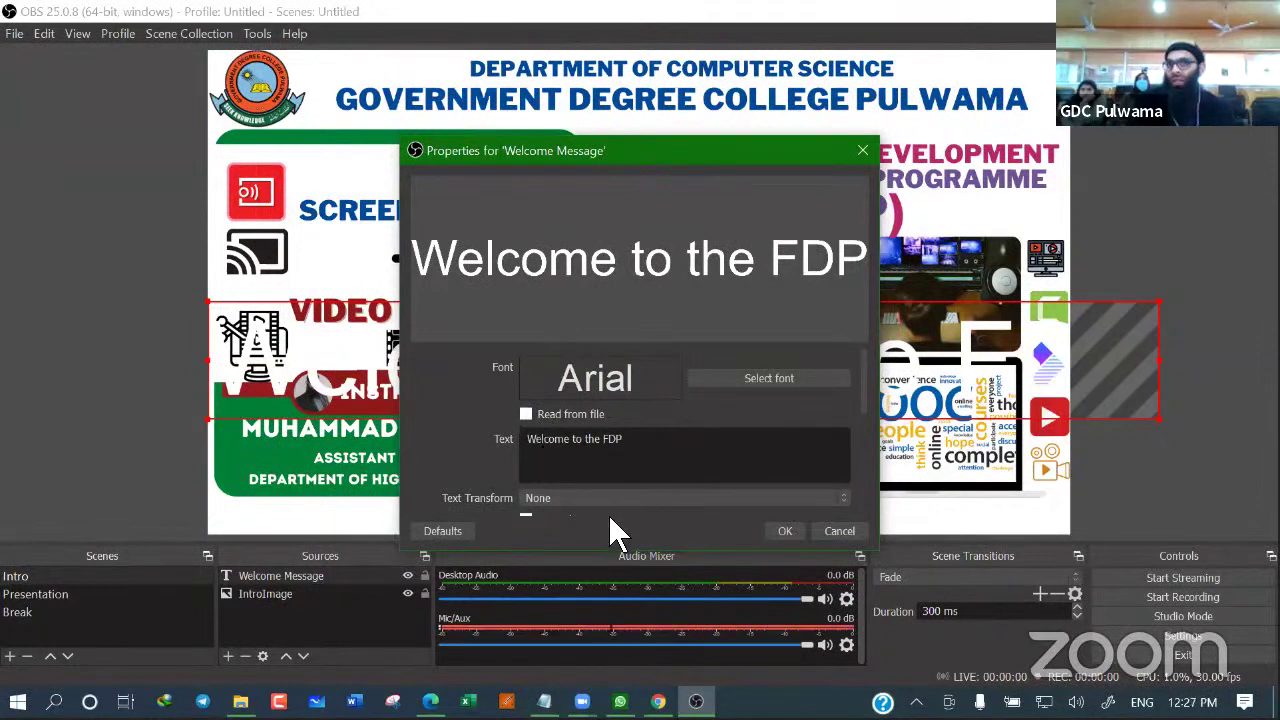
left_click(733, 380)
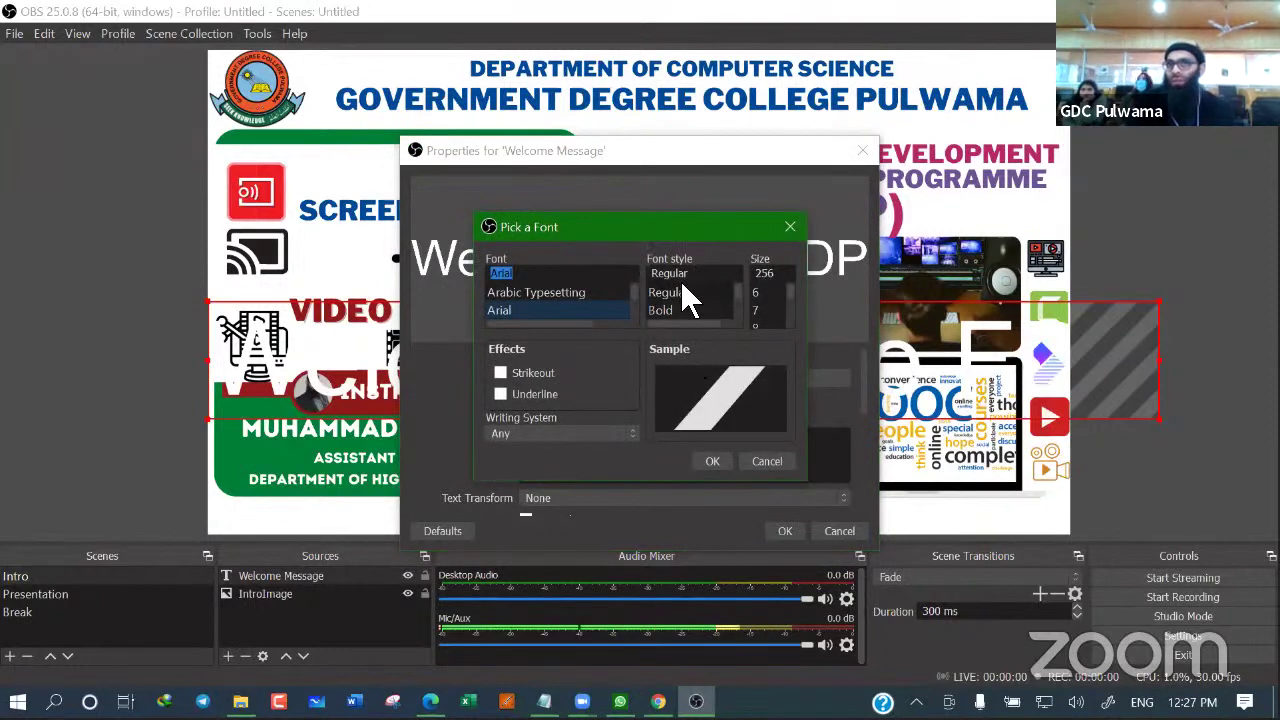
left_click(663, 313)
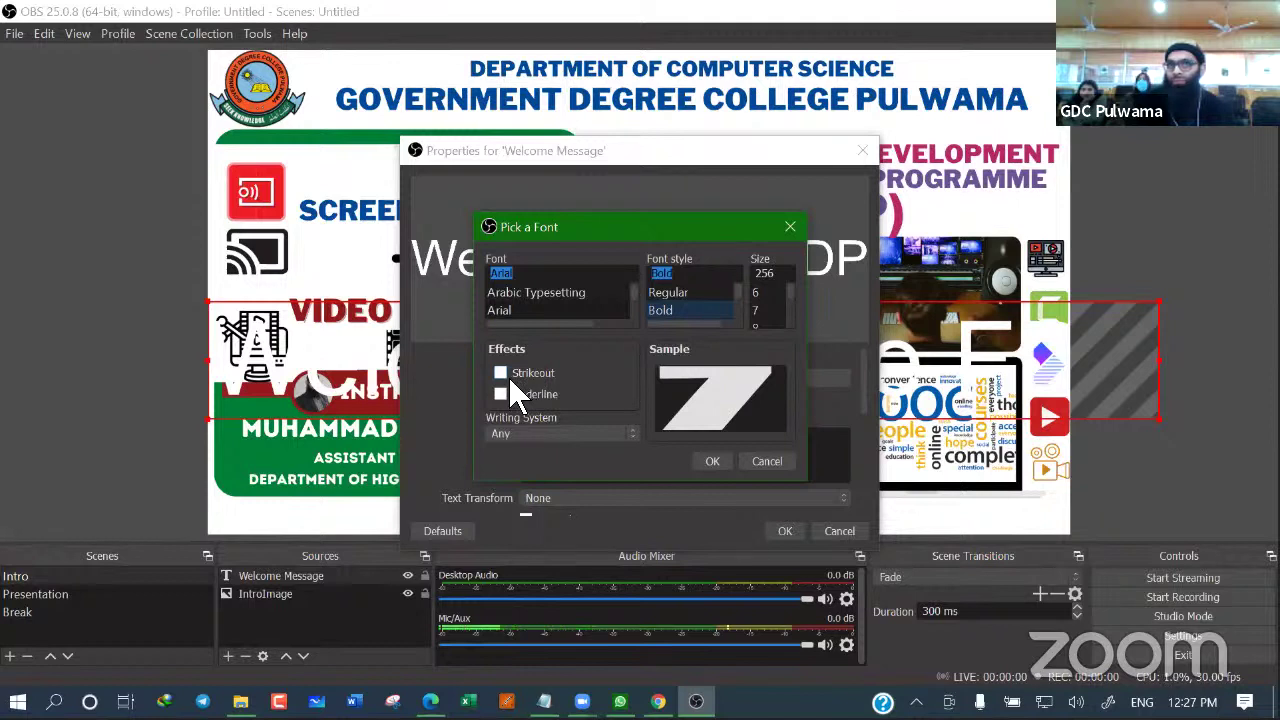
left_click(712, 463)
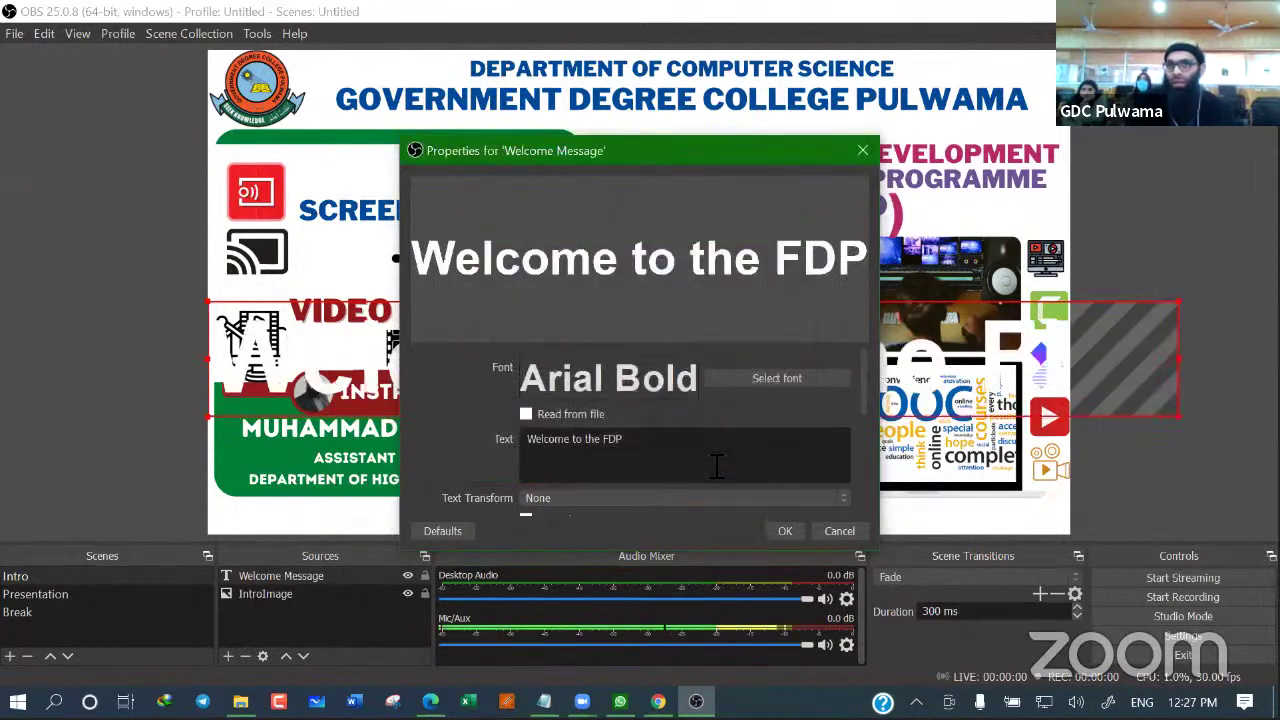
left_click(589, 501)
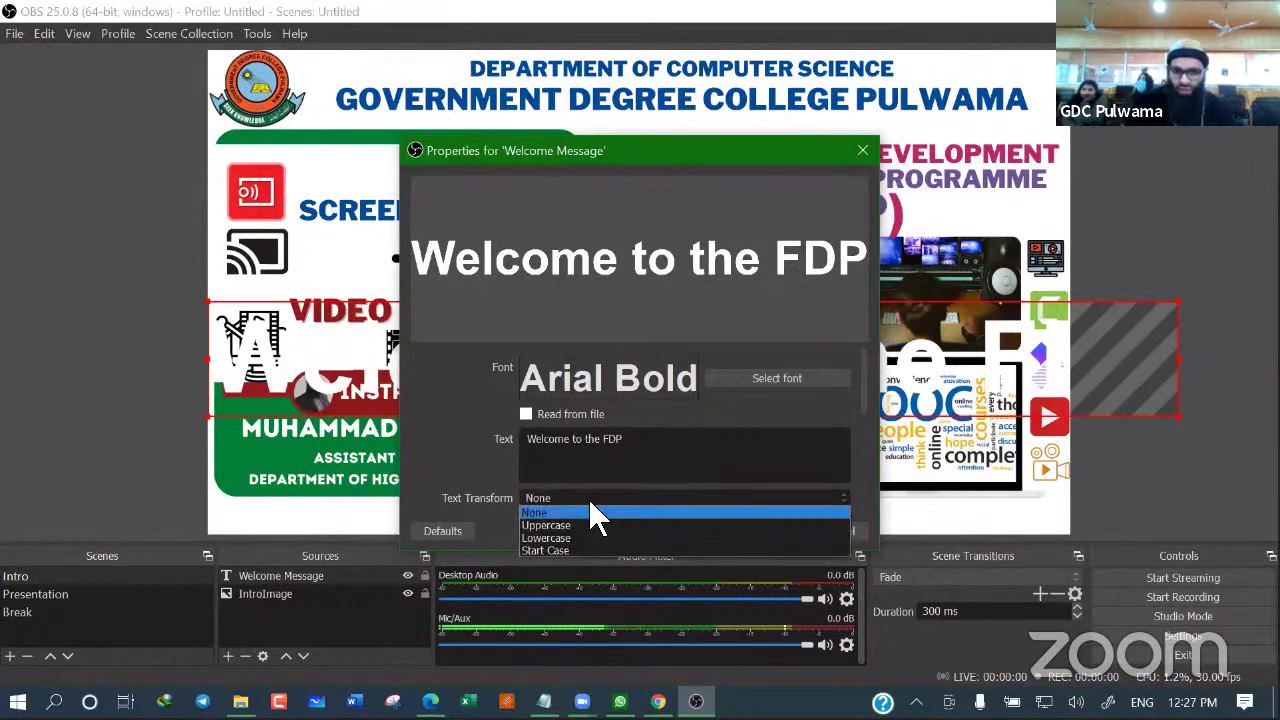
left_click(590, 503)
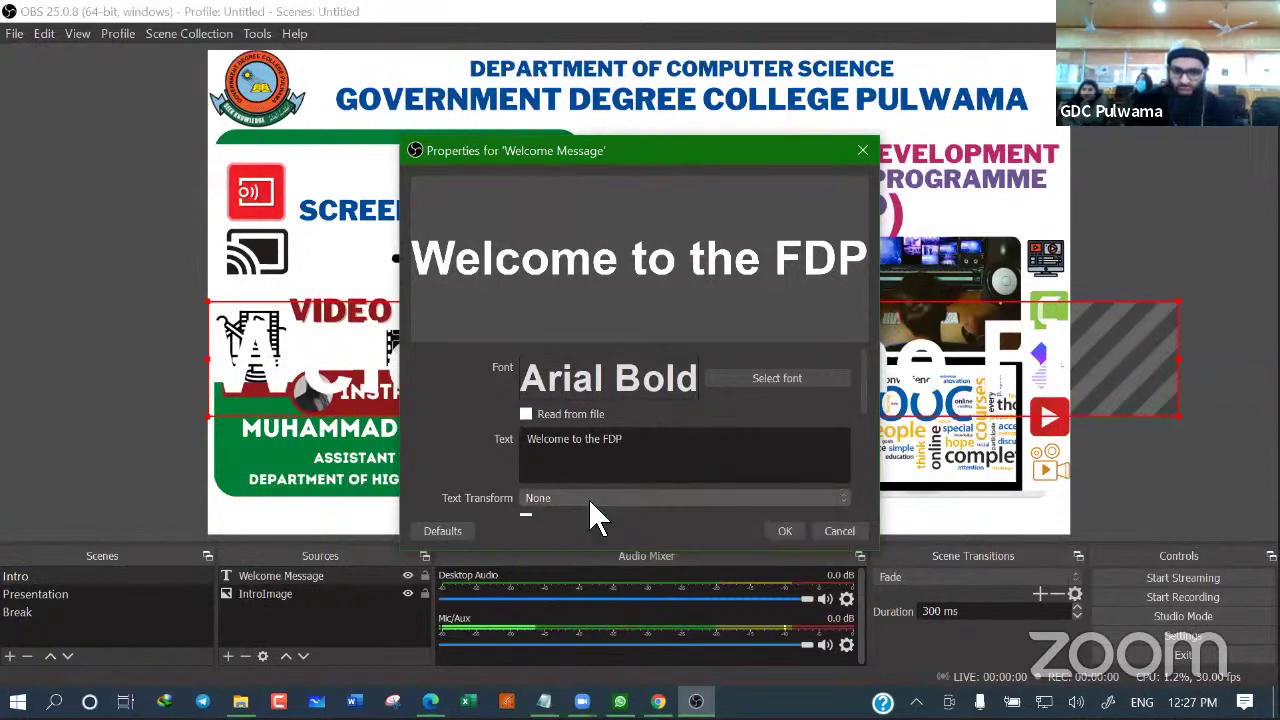
left_click(778, 530)
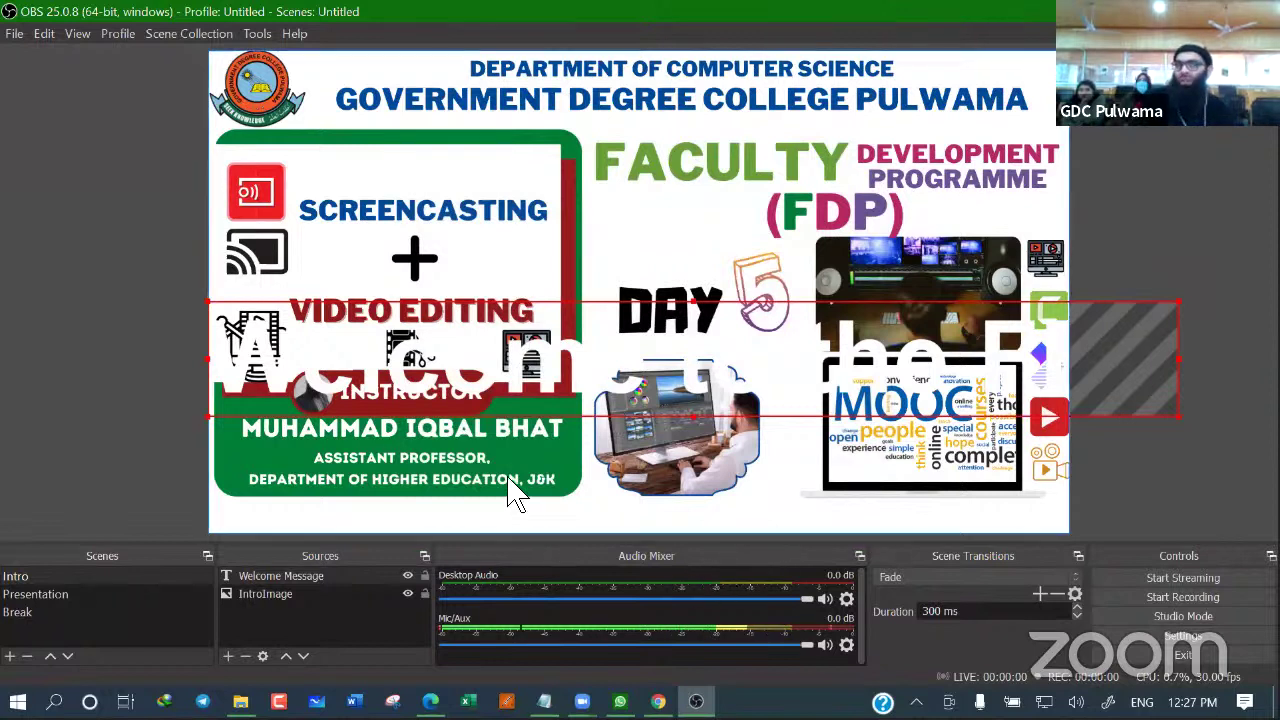
Give the Welcome Message entry in the source list a custom red colour, #ff0000
right_click(268, 576)
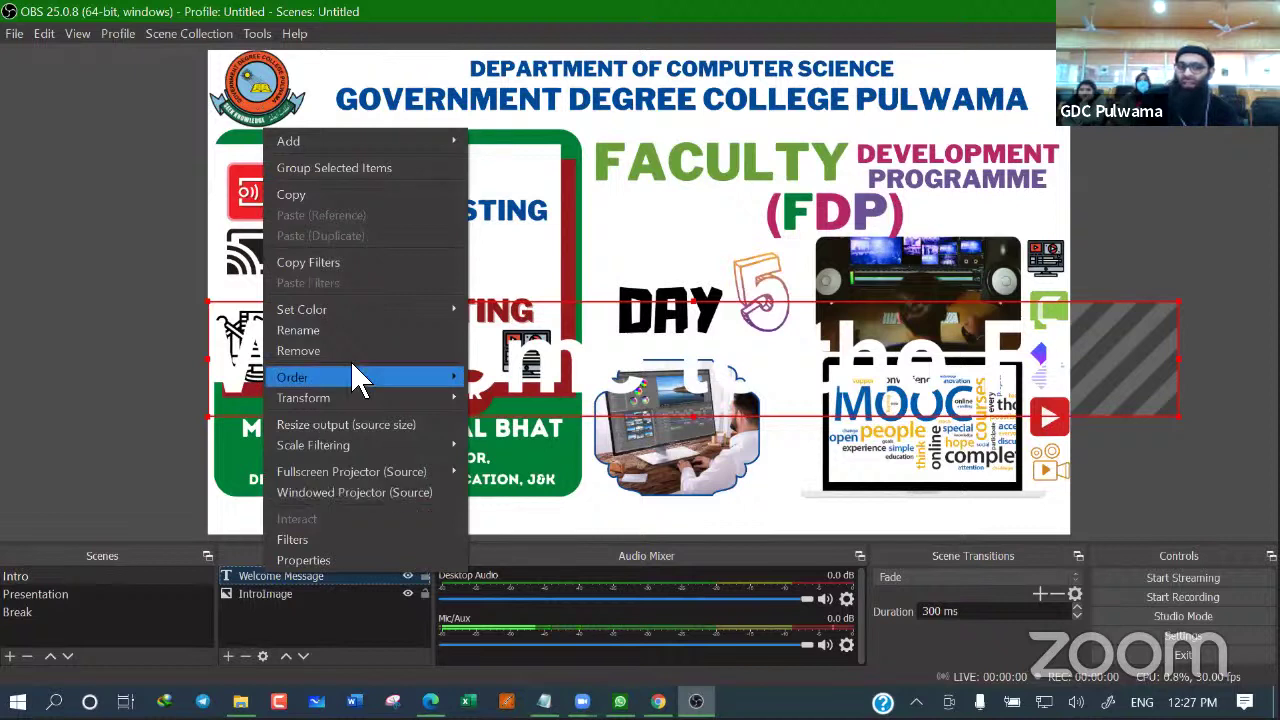
mouse_move(408, 306)
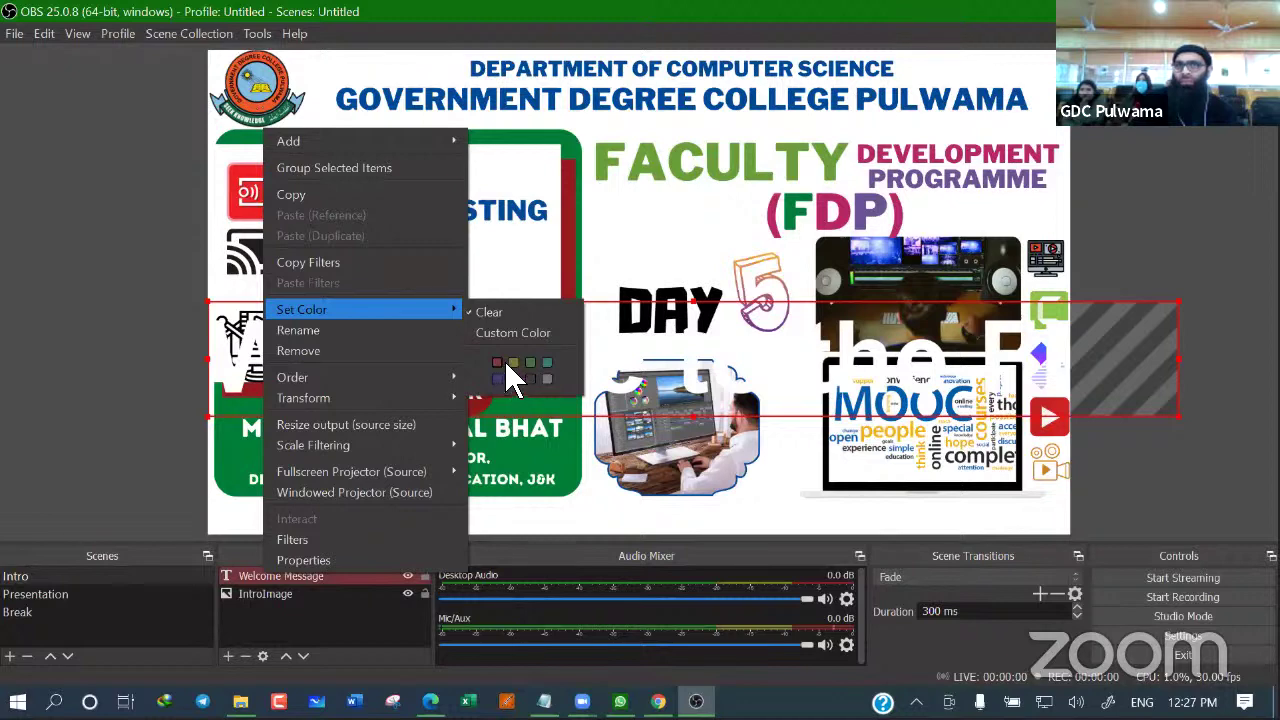
left_click(520, 331)
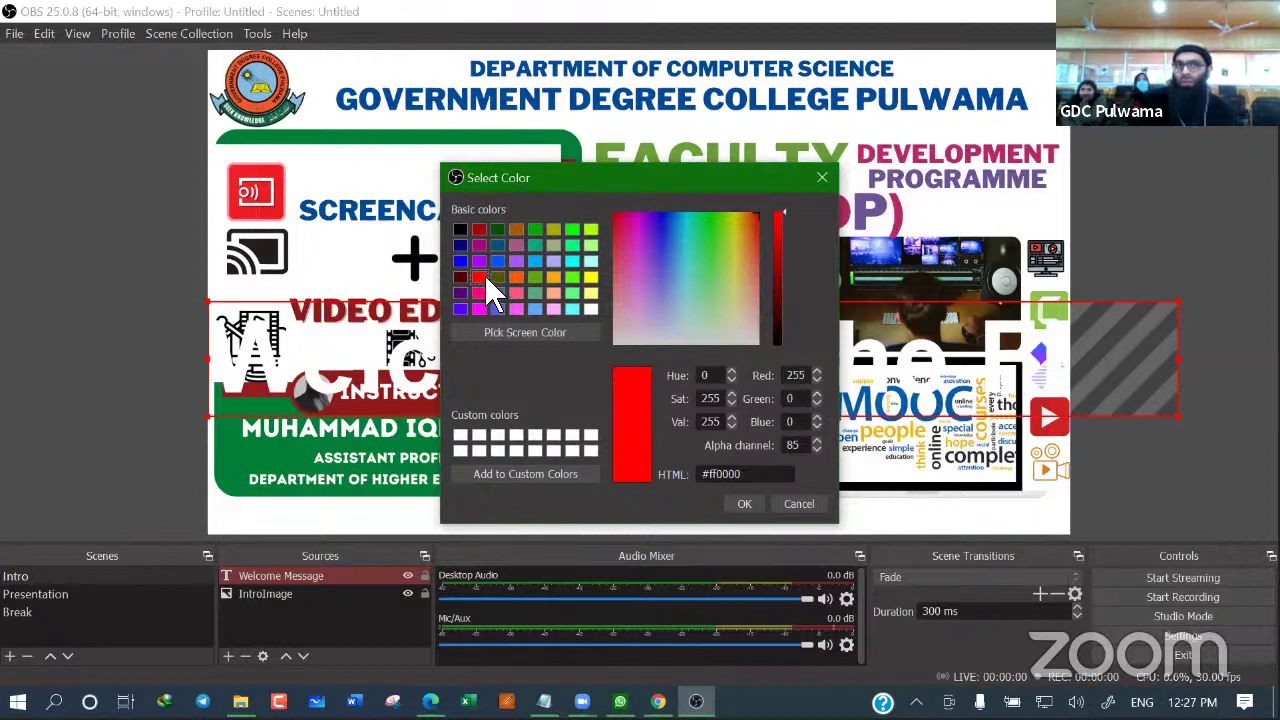
left_click(743, 505)
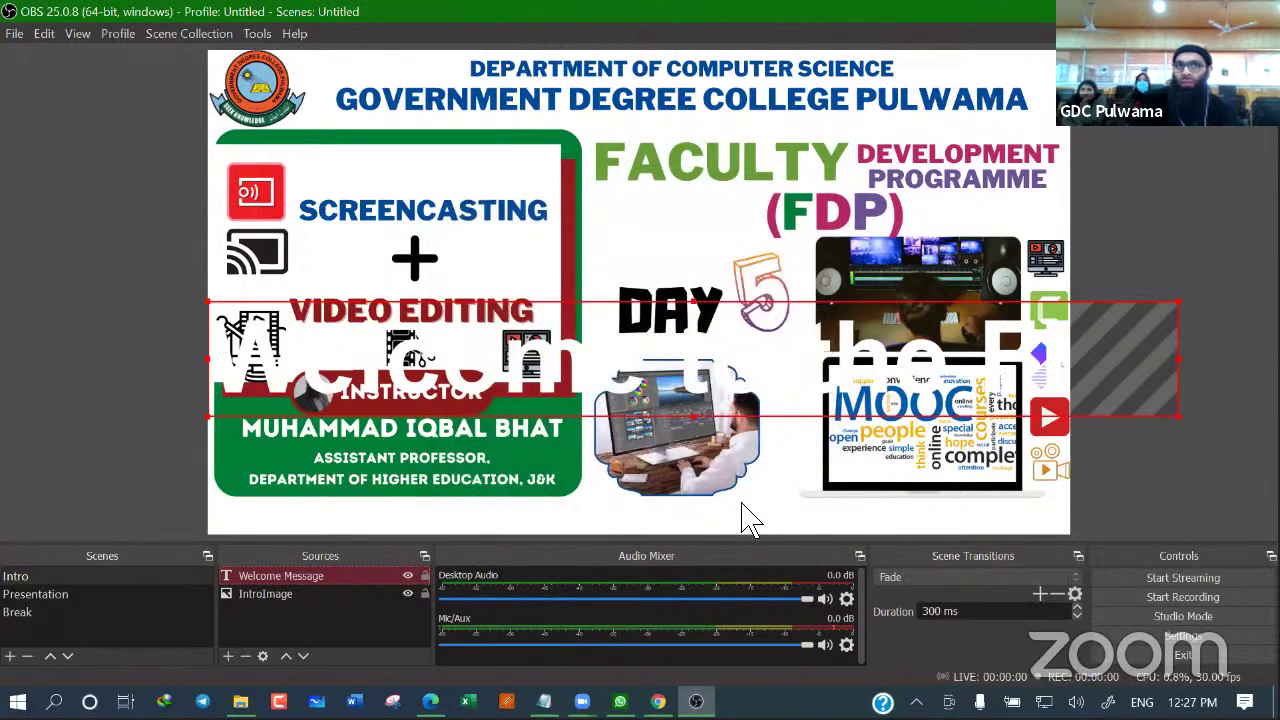
Examine which effect filters can be added to the Welcome Message source, without adding one
right_click(334, 579)
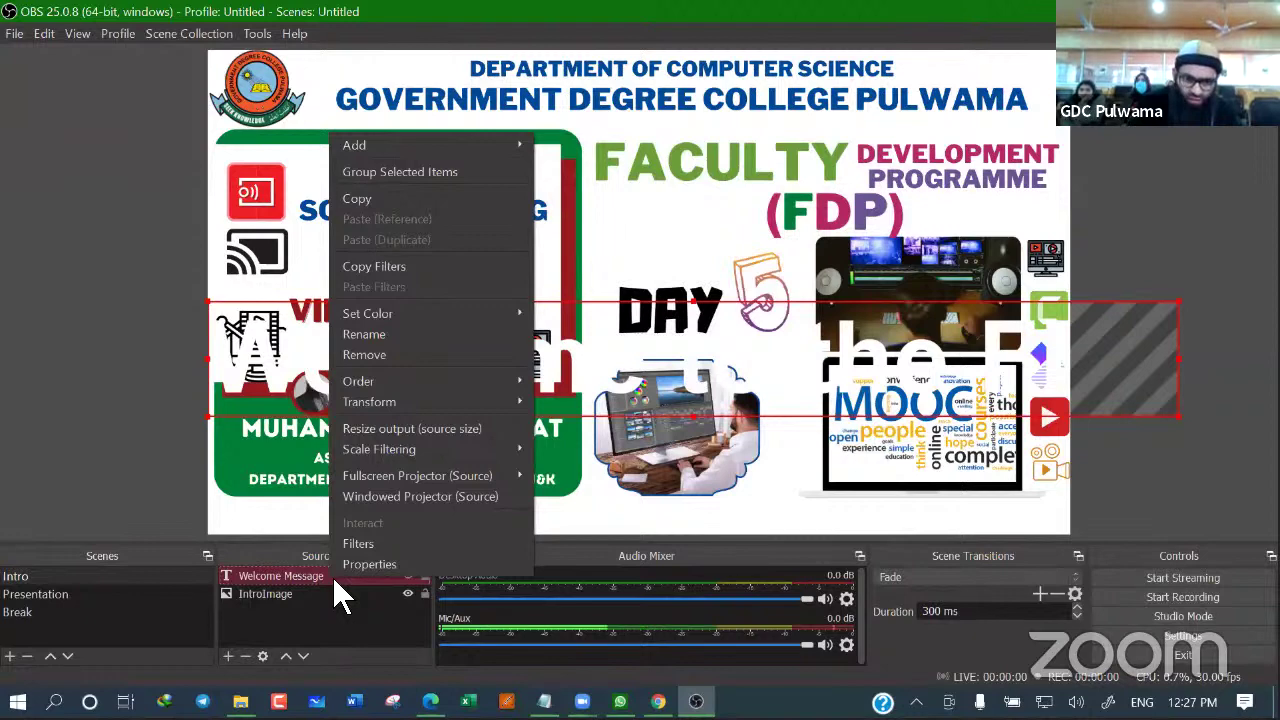
left_click(407, 543)
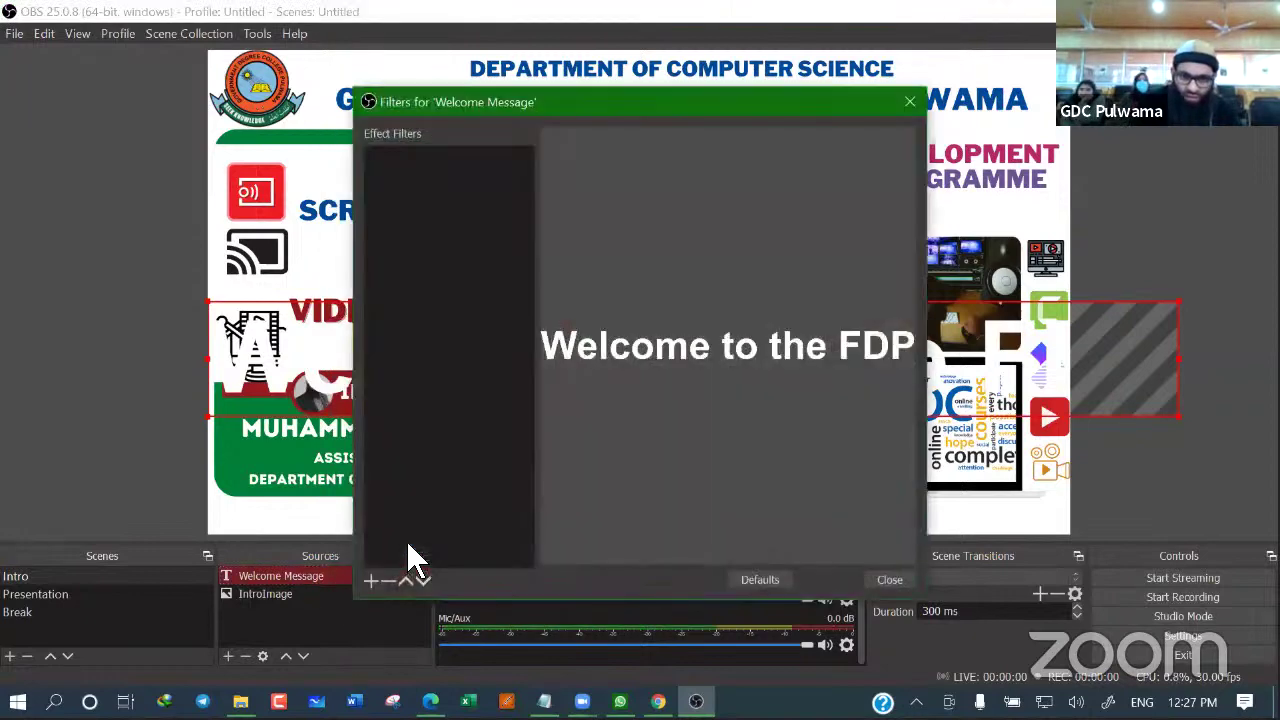
left_click(372, 580)
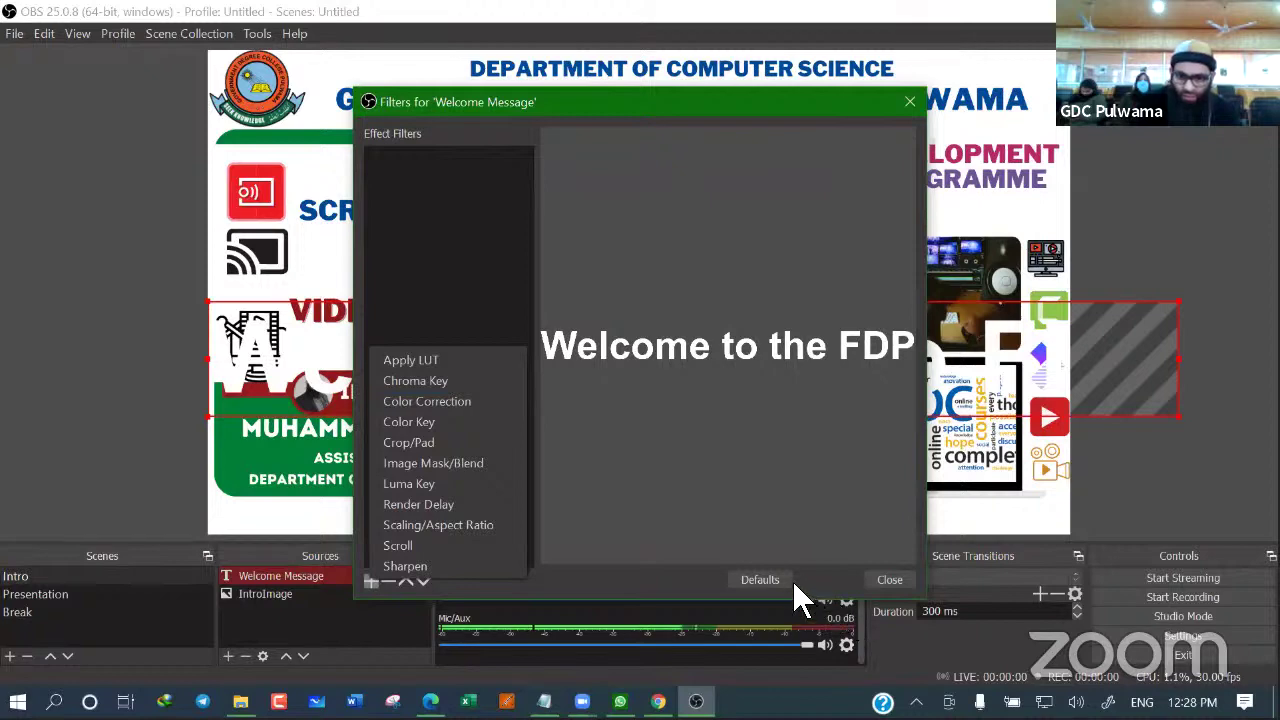
left_click(890, 580)
left_click(890, 580)
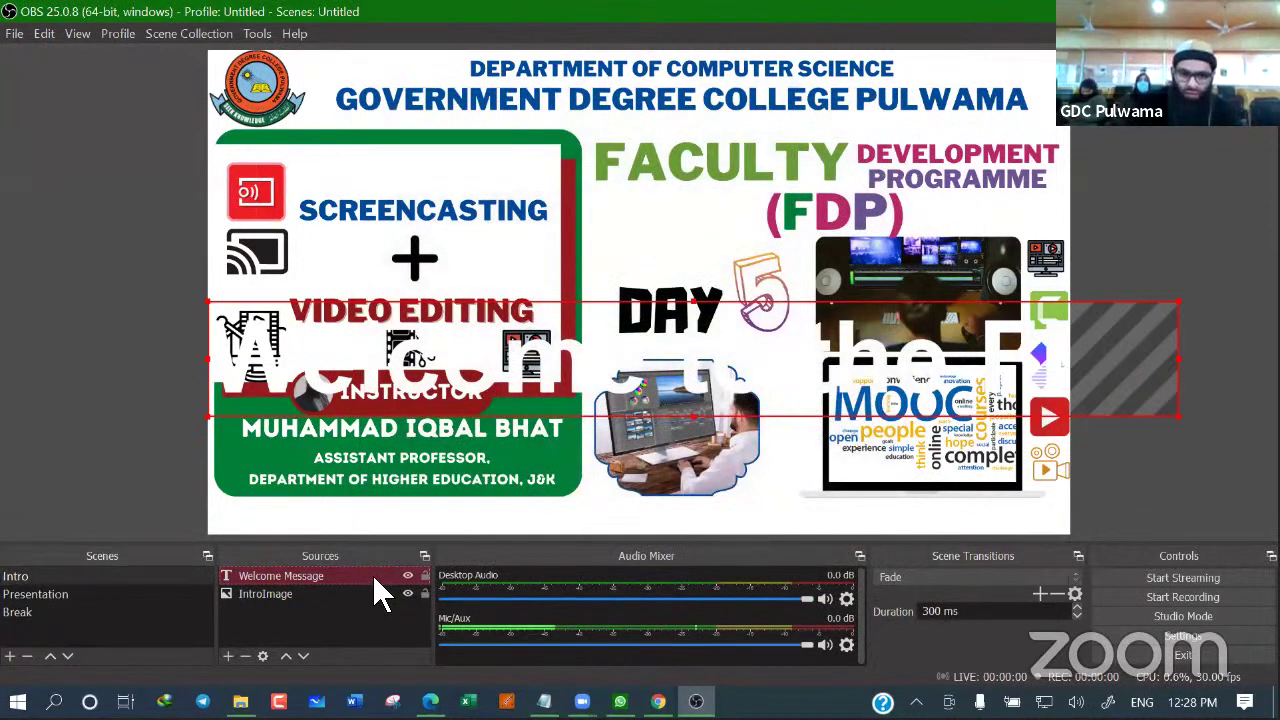
Enable Read from file for the Welcome Message source, set its text colour to black (#000000), and apply
right_click(363, 572)
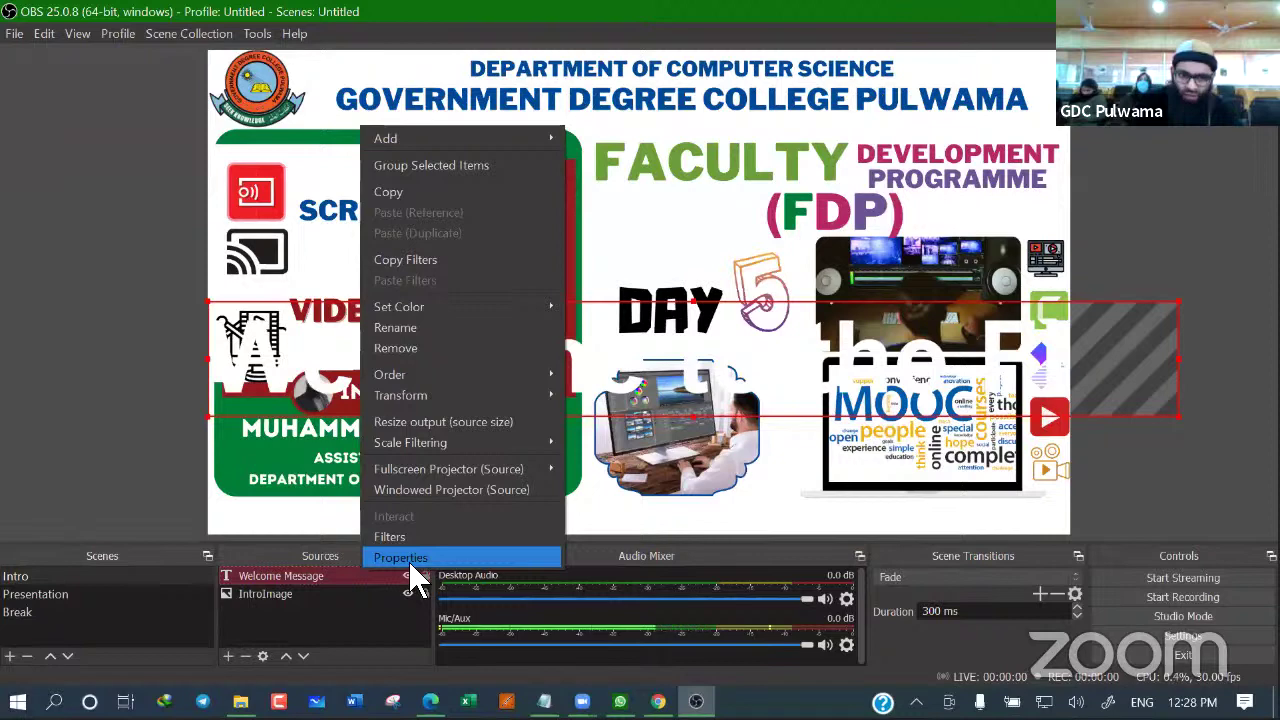
left_click(408, 560)
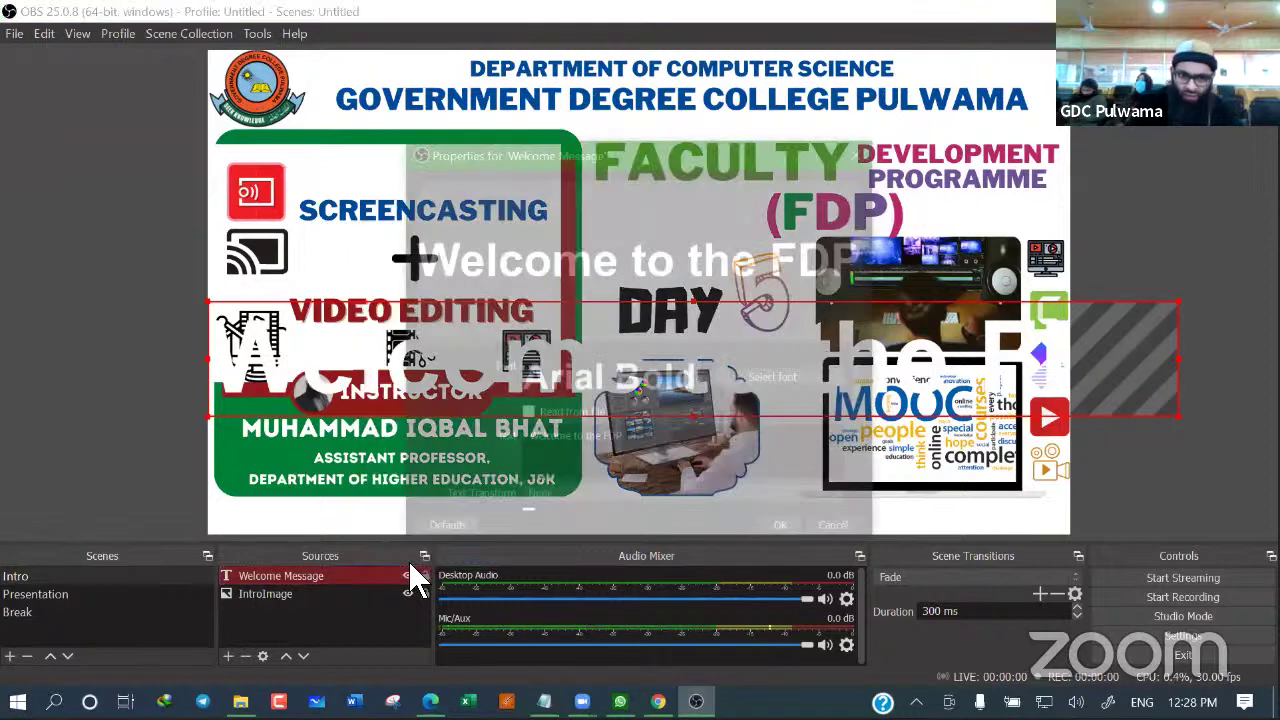
left_click(527, 414)
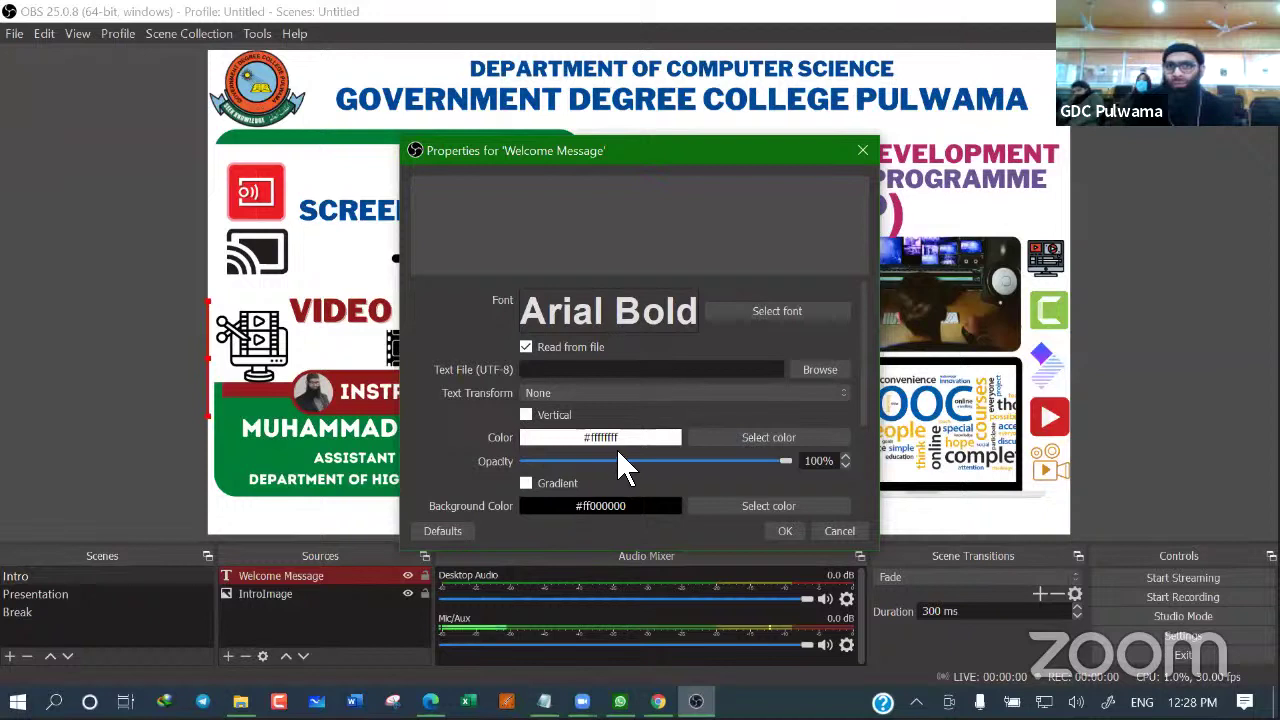
left_click(730, 441)
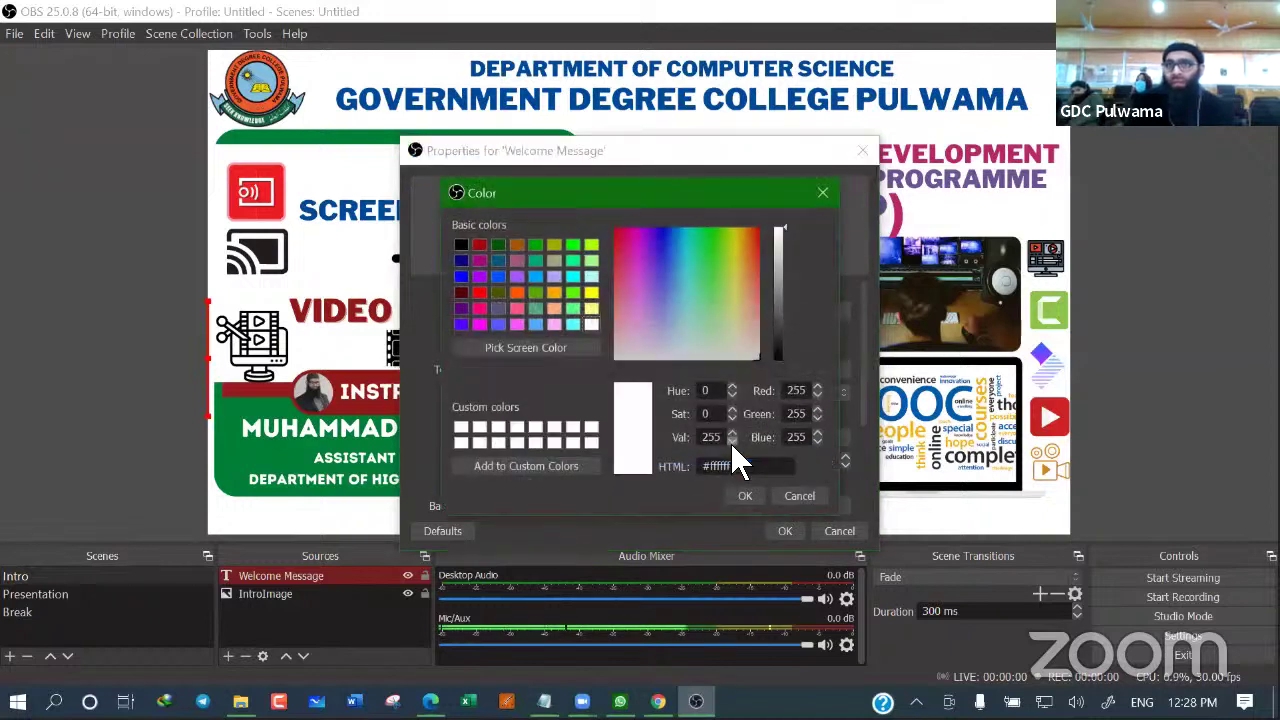
left_click(464, 248)
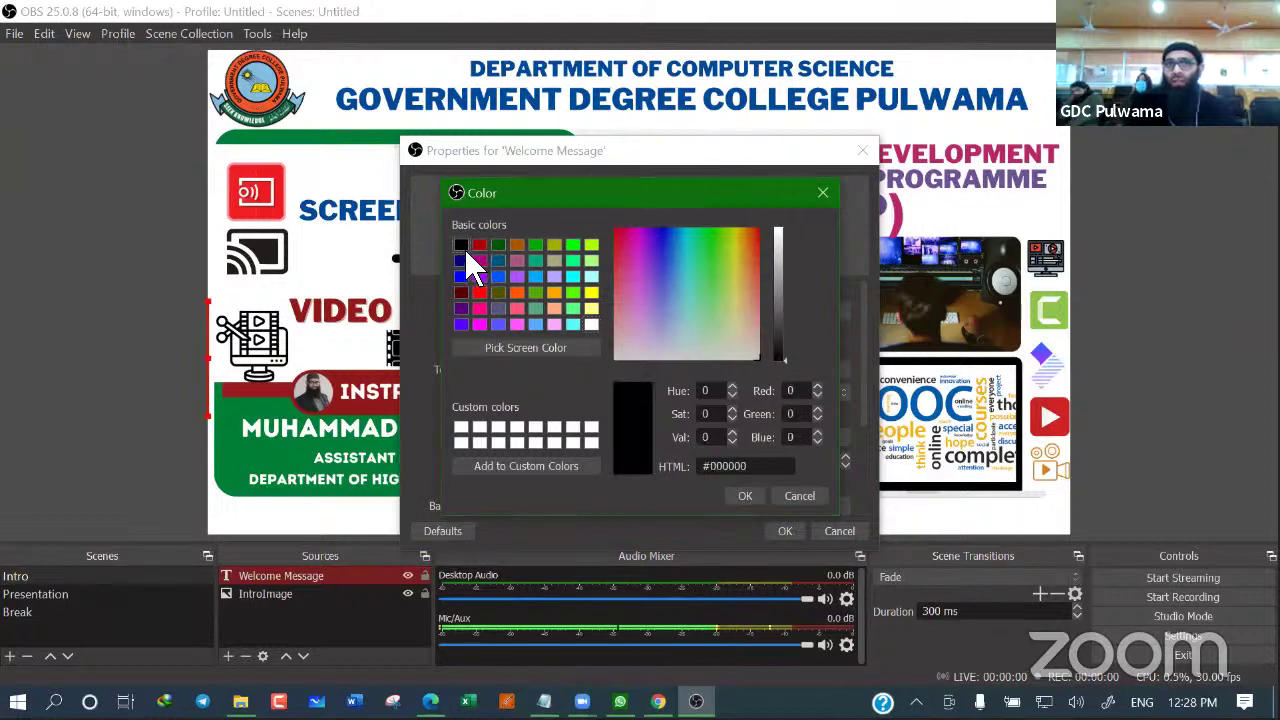
left_click(746, 497)
left_click(785, 531)
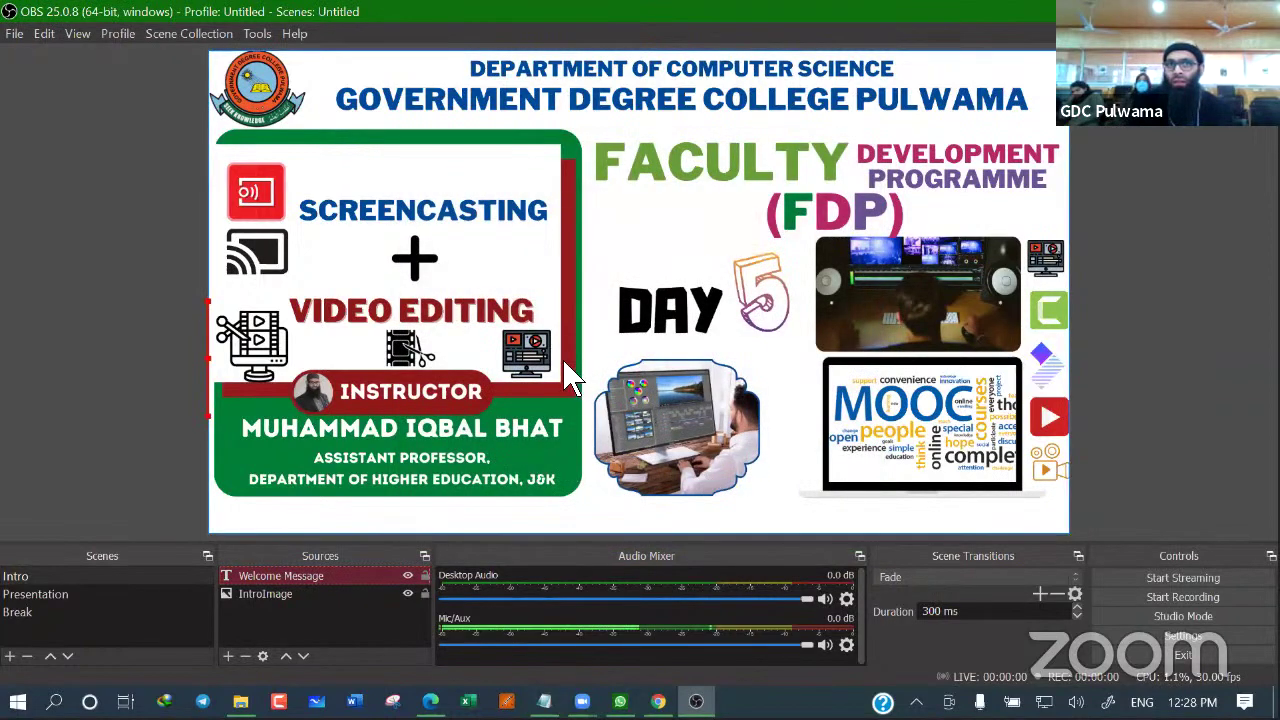
Move the IntroImage picture up and back down on the canvas and fit it to the screen
left_click(566, 320)
left_click_drag(566, 321, 571, 290)
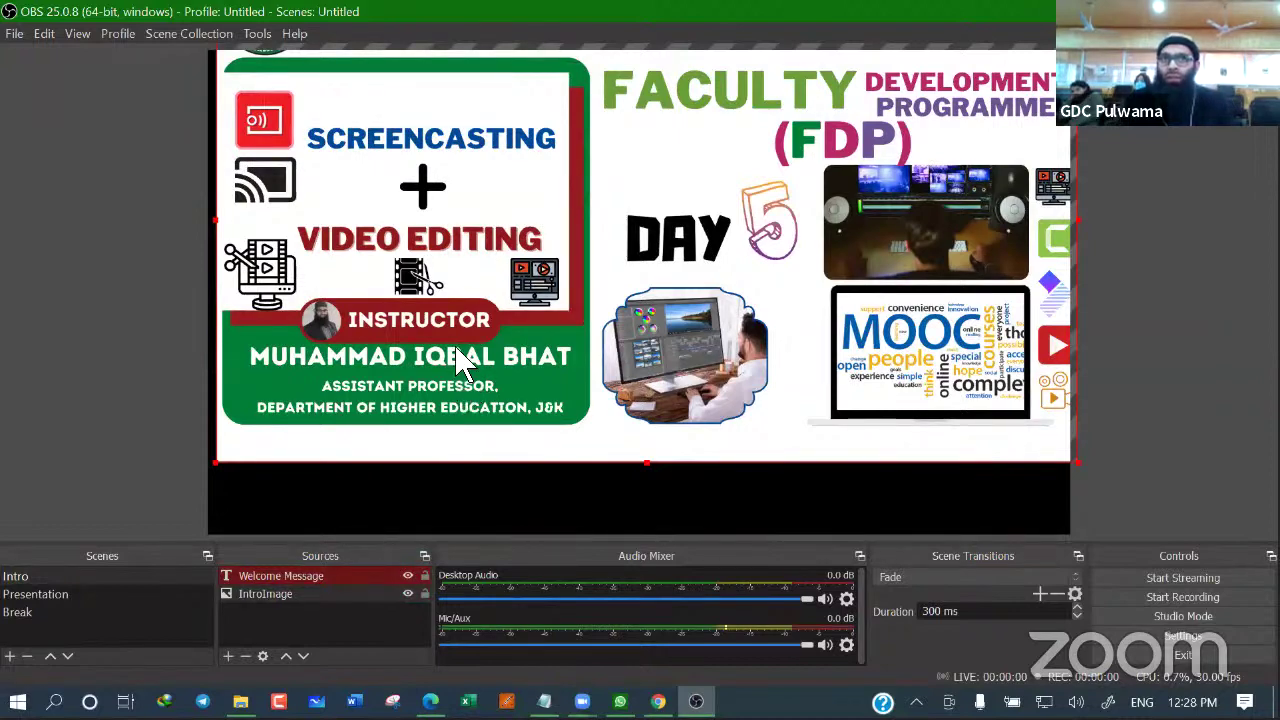
left_click_drag(460, 365, 452, 447)
key("ctrl+f")
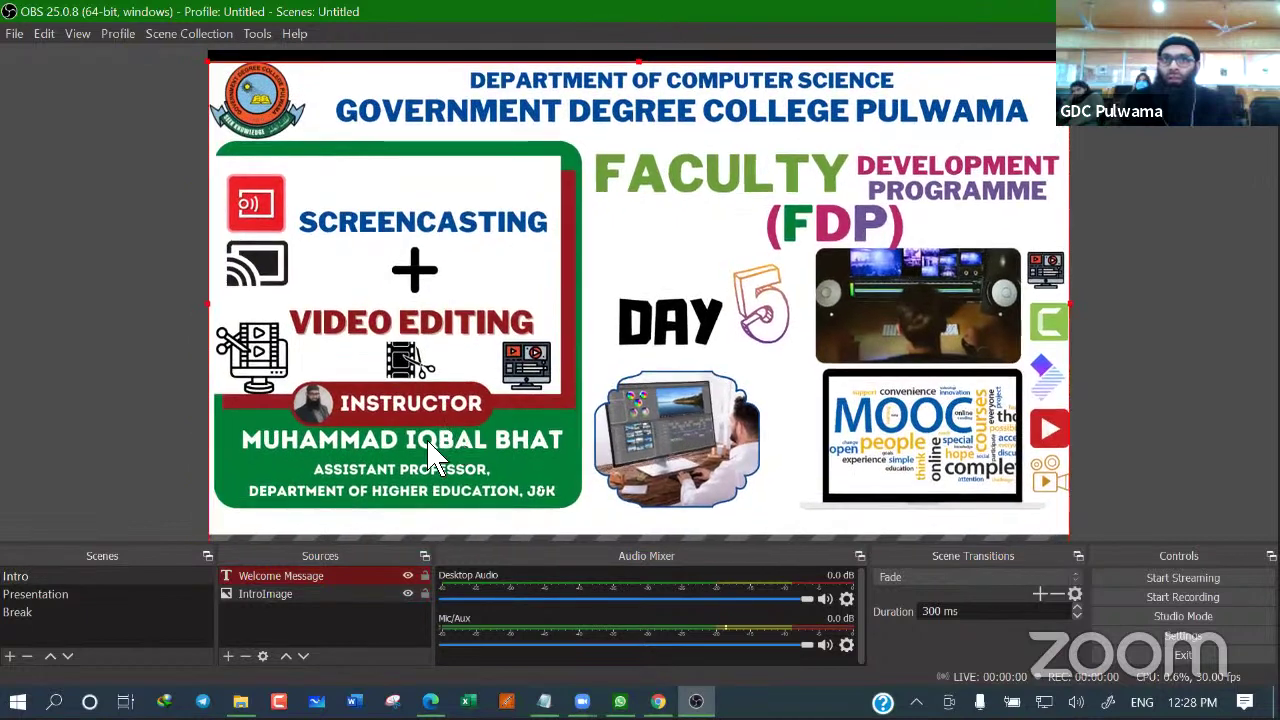
Turn off Read from file in the Welcome Message source's properties and apply the change
double_click(294, 577)
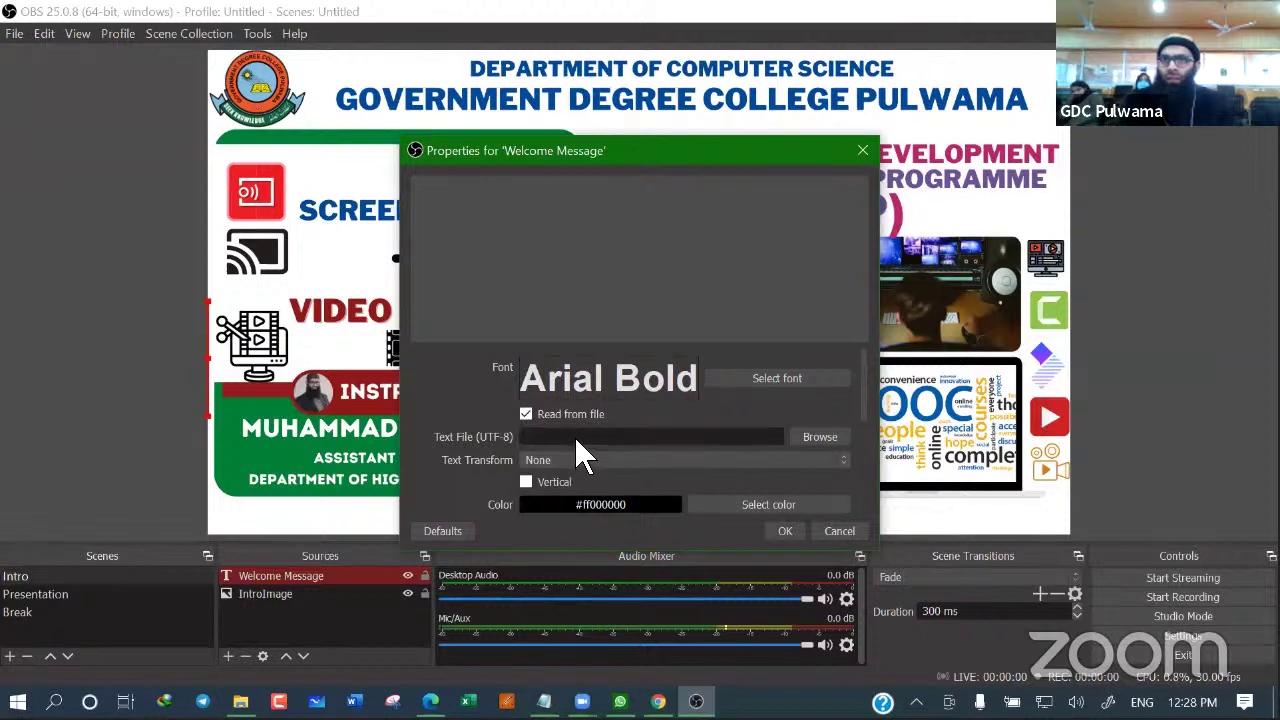
left_click(527, 415)
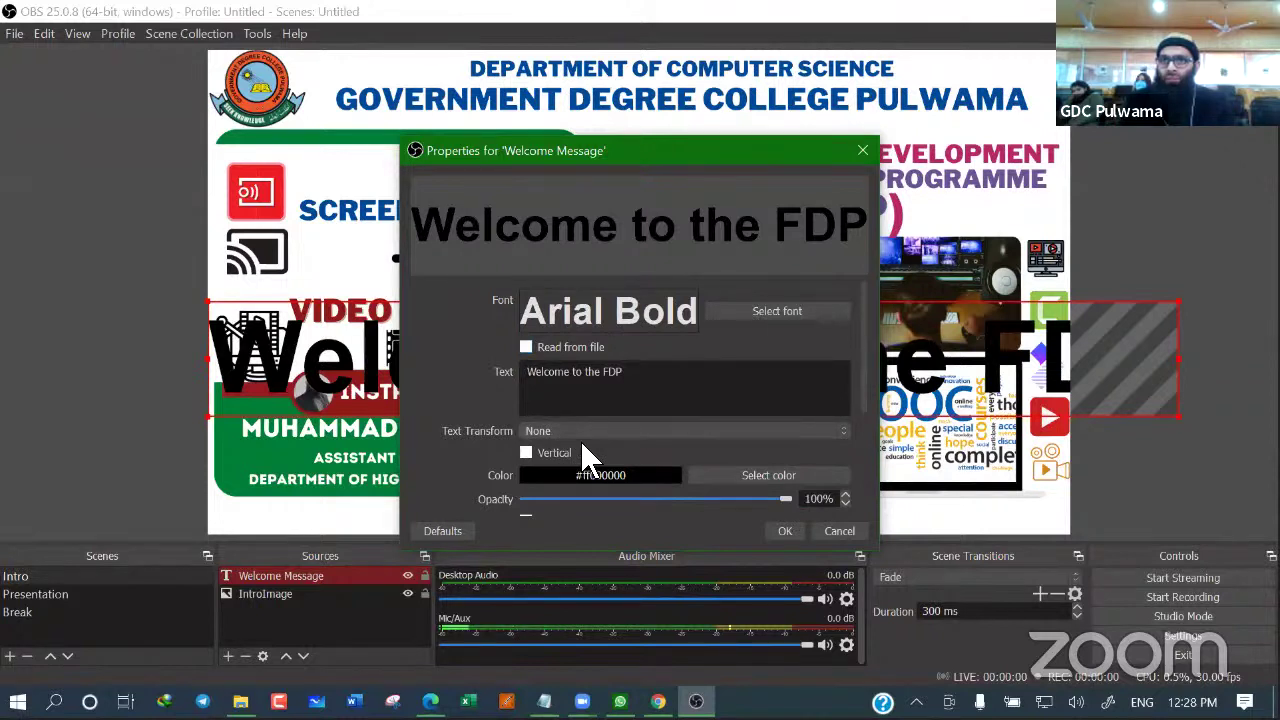
scroll(583, 448, "down", 2)
scroll(590, 461, "up", 1)
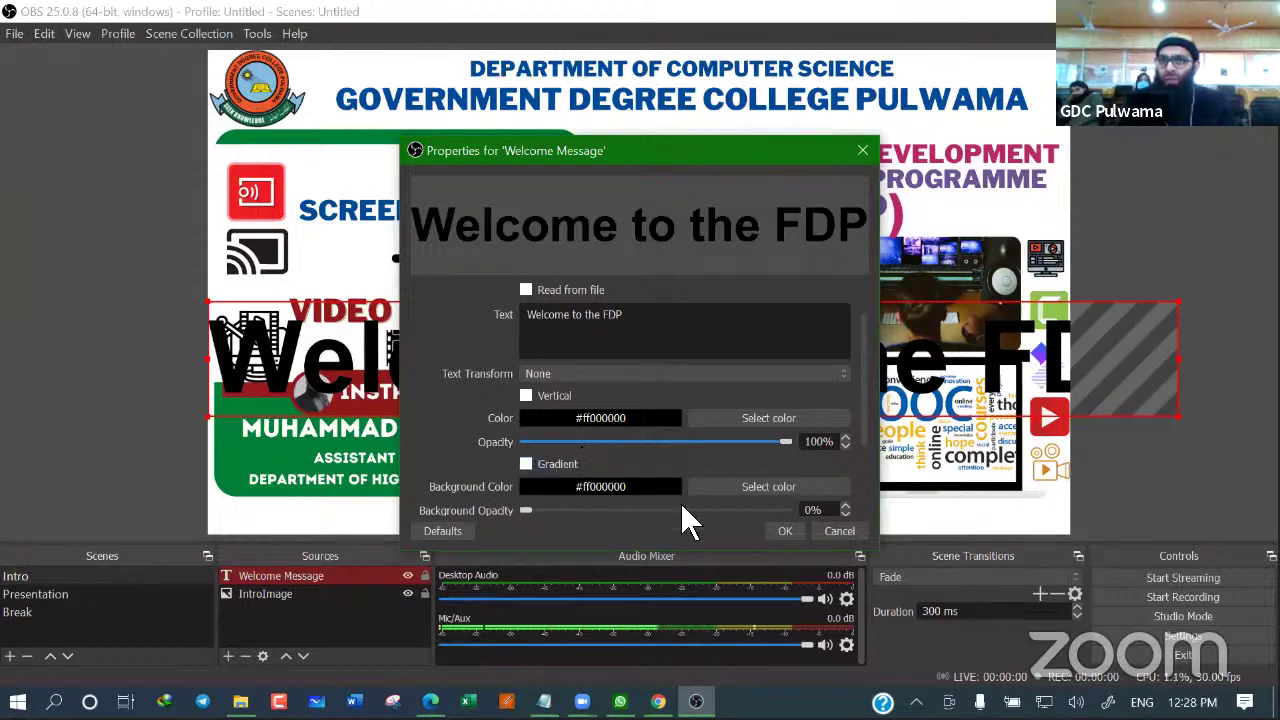
left_click(784, 531)
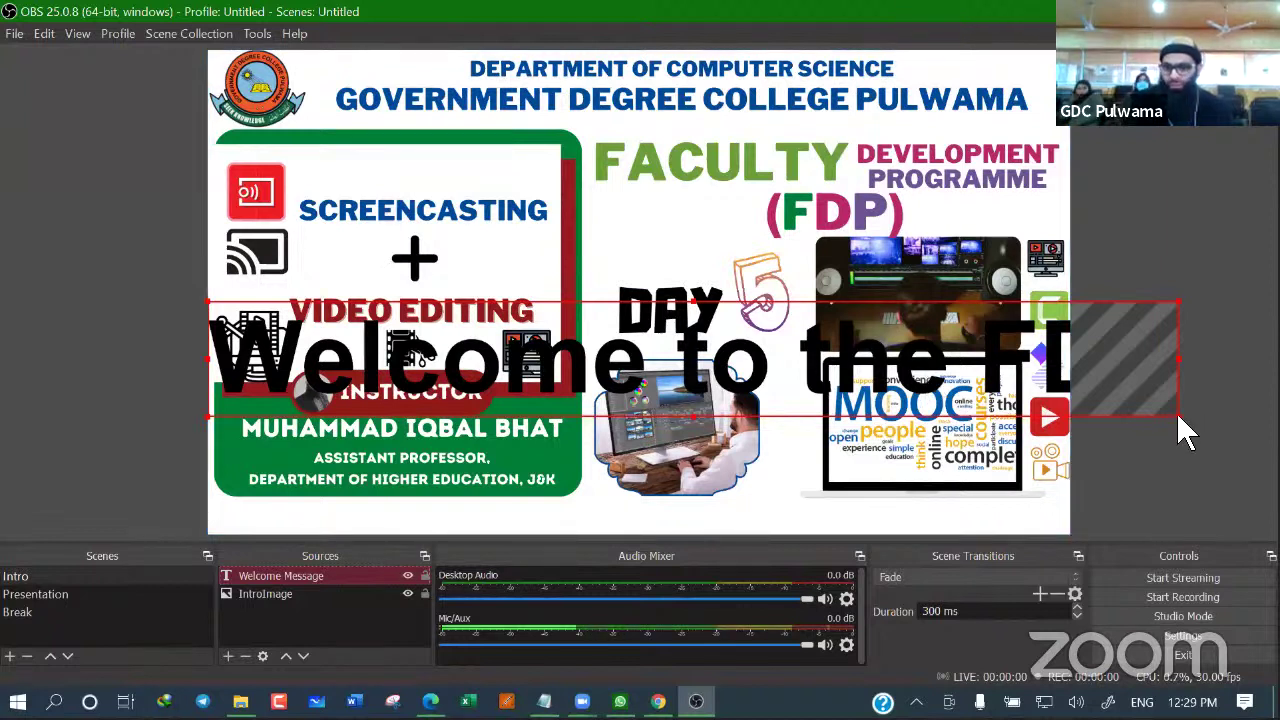
Shrink the welcome text slightly from its upper-left corner and move it lower on the canvas
left_click_drag(1176, 417, 973, 387)
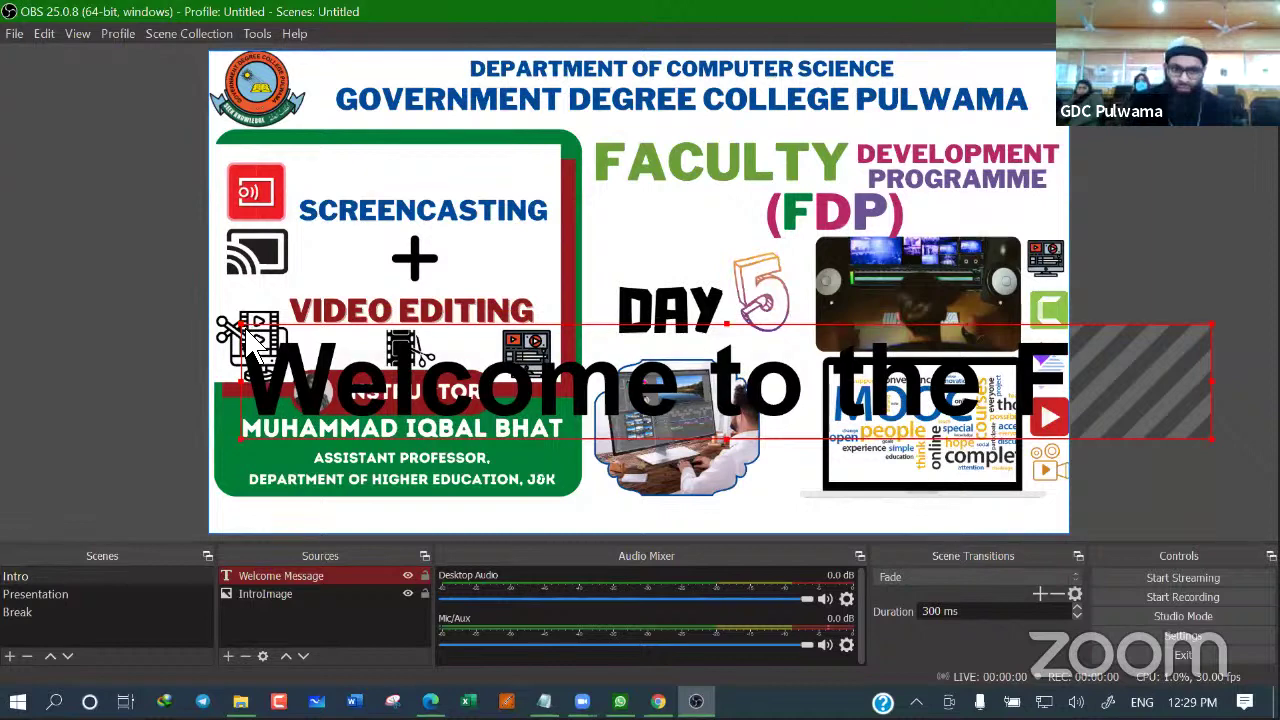
left_click_drag(252, 343, 279, 346)
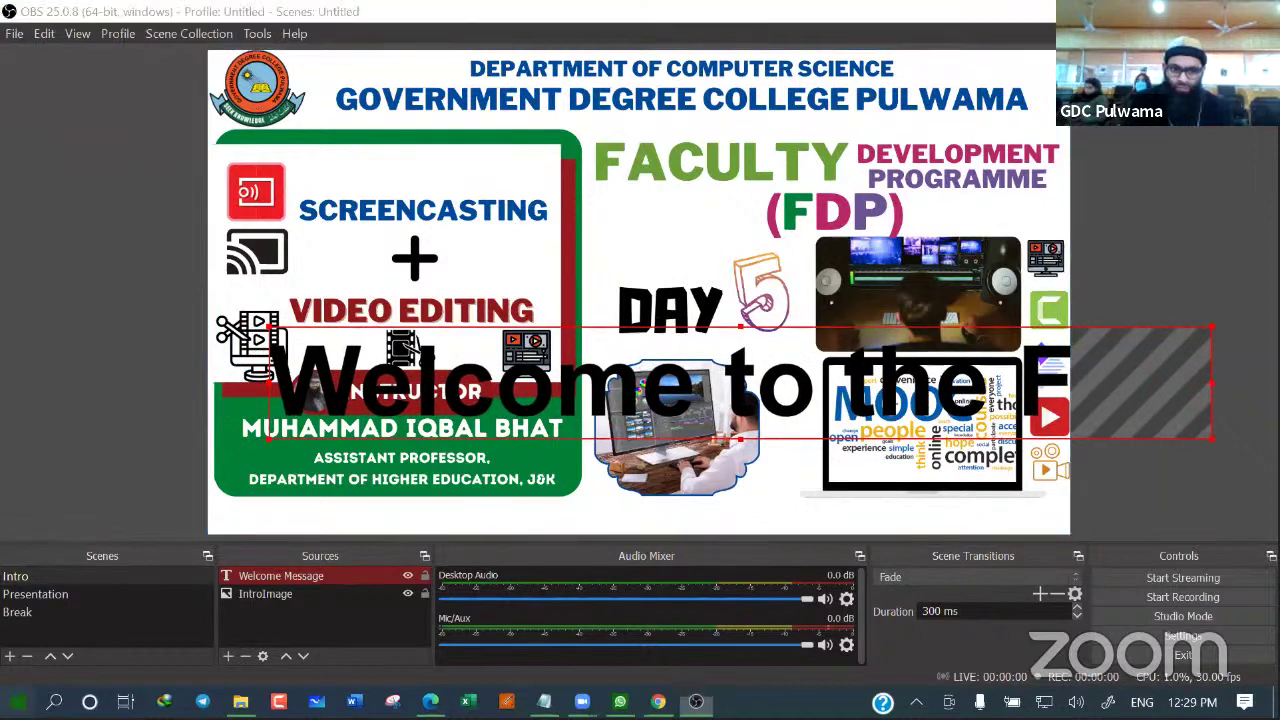
left_click_drag(249, 420, 181, 450)
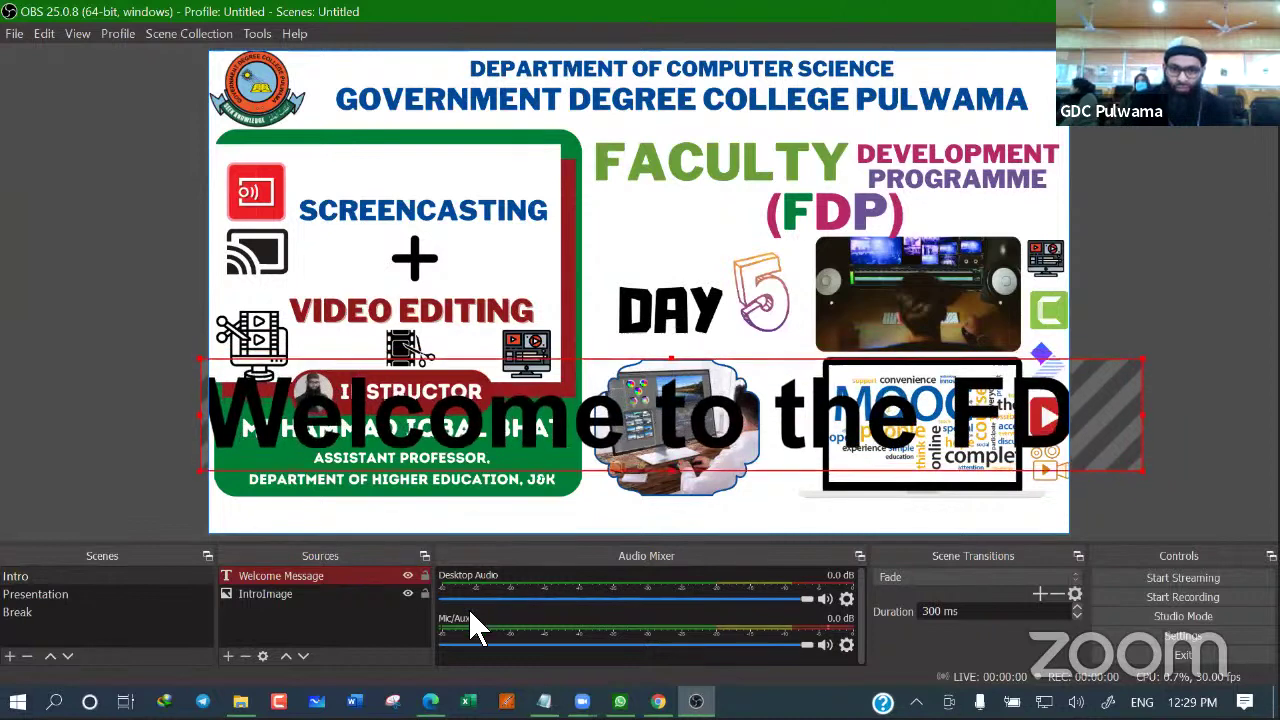
Set the Welcome Message font size to 20 and move the text to the canvas's bottom edge near the middle
right_click(297, 574)
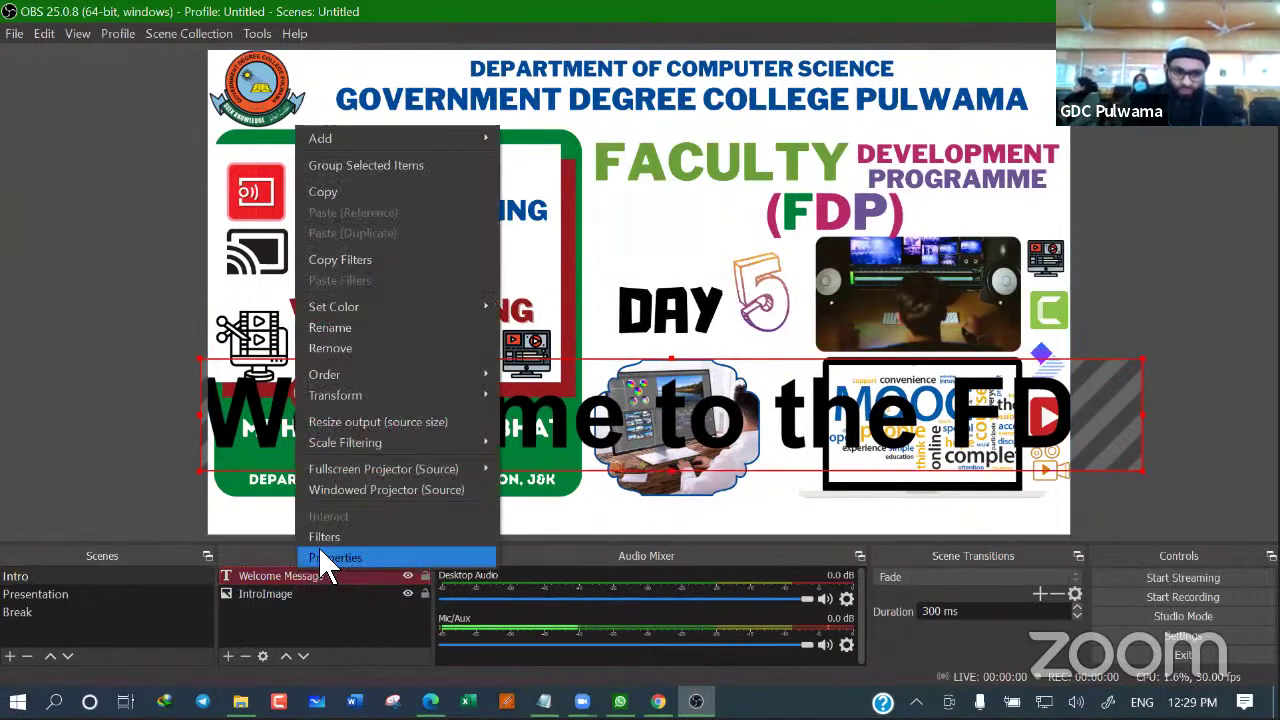
left_click(321, 557)
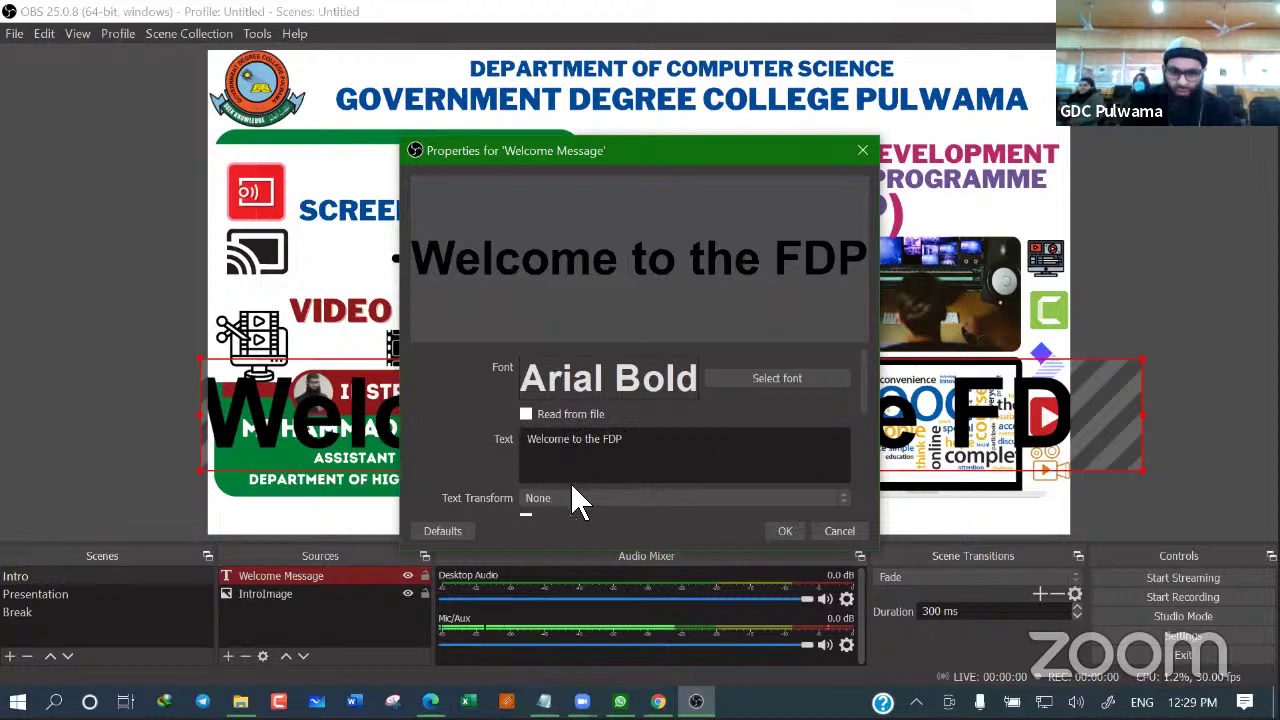
scroll(571, 490, "down", 6)
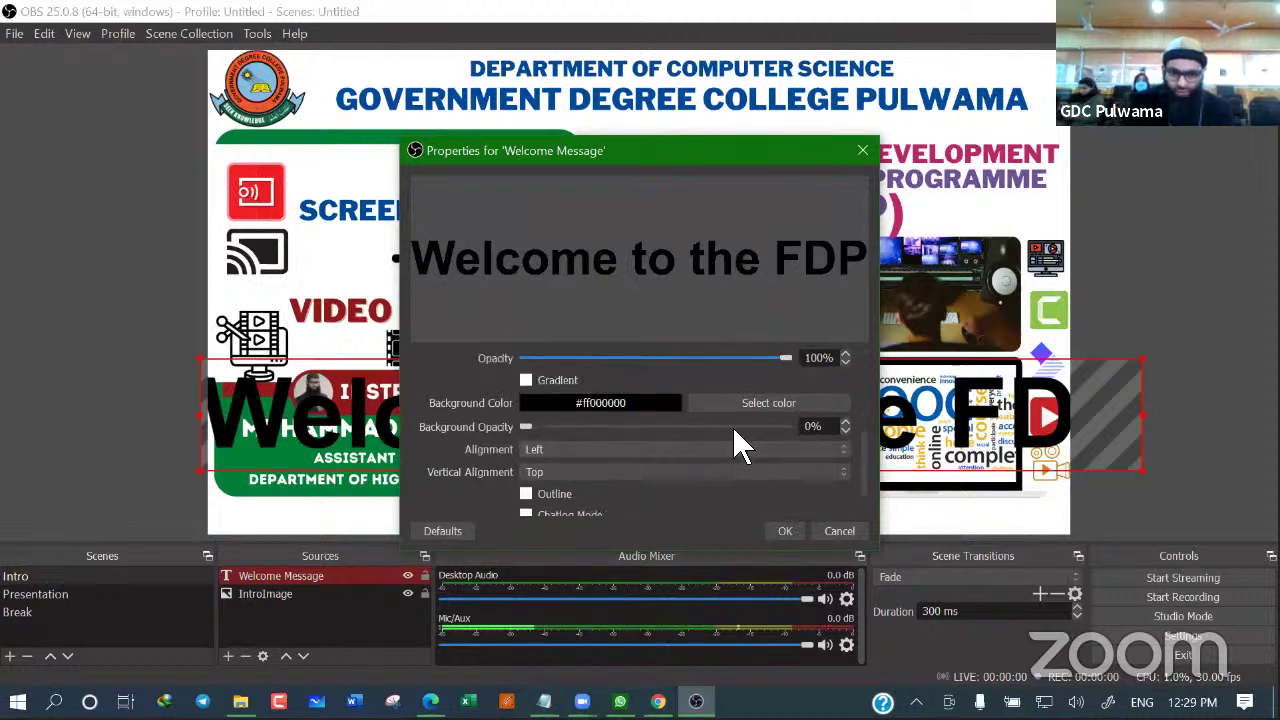
scroll(734, 432, "up", 5)
scroll(735, 443, "up", 2)
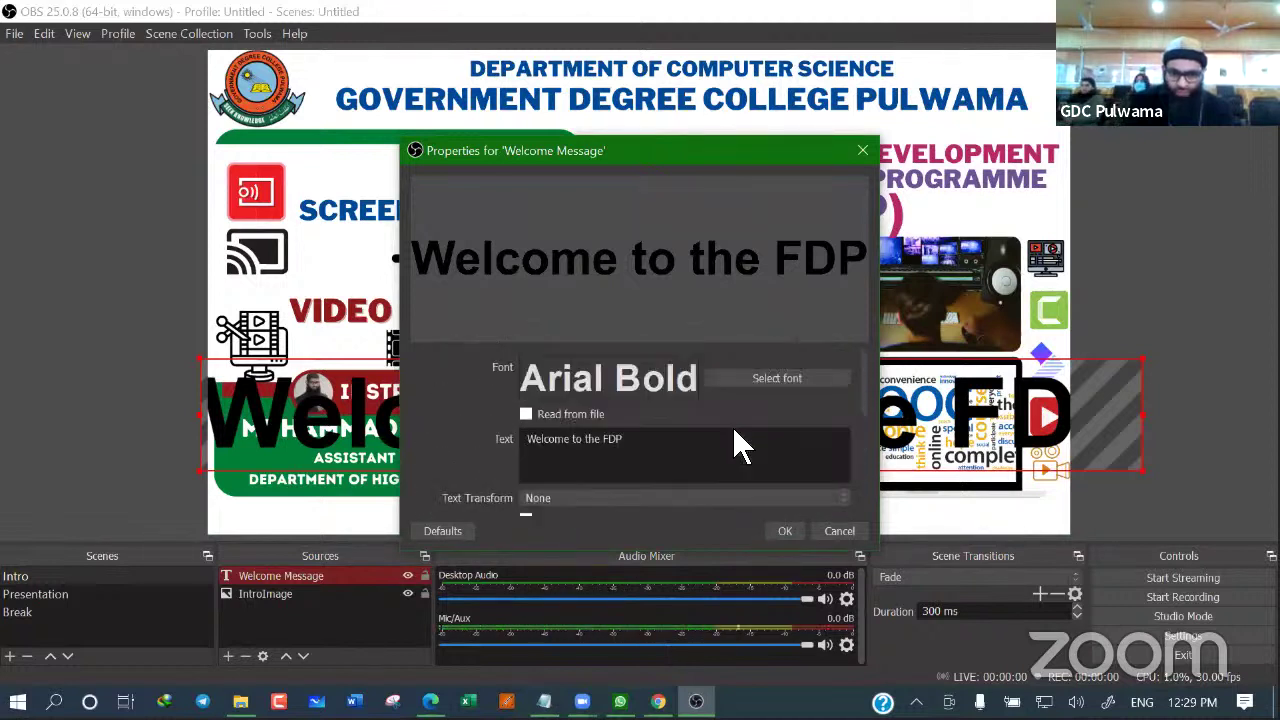
scroll(735, 437, "down", 4)
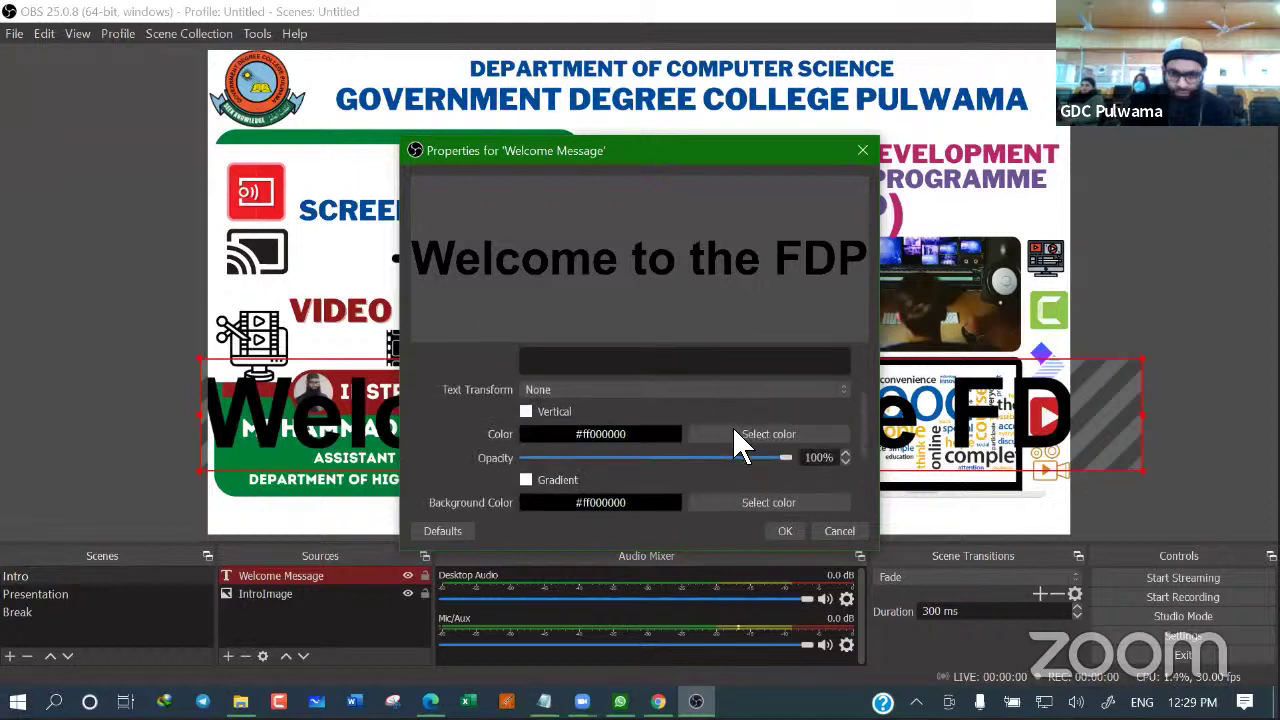
scroll(735, 437, "down", 2)
scroll(735, 437, "up", 5)
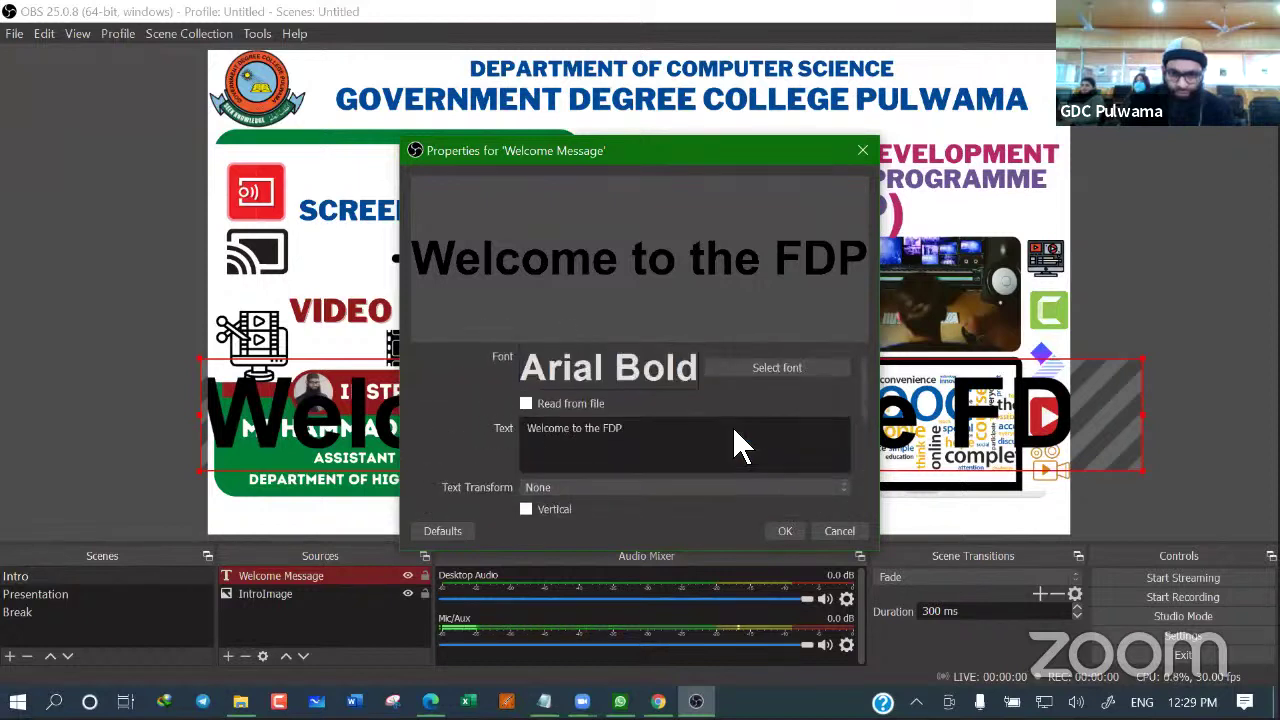
left_click(768, 380)
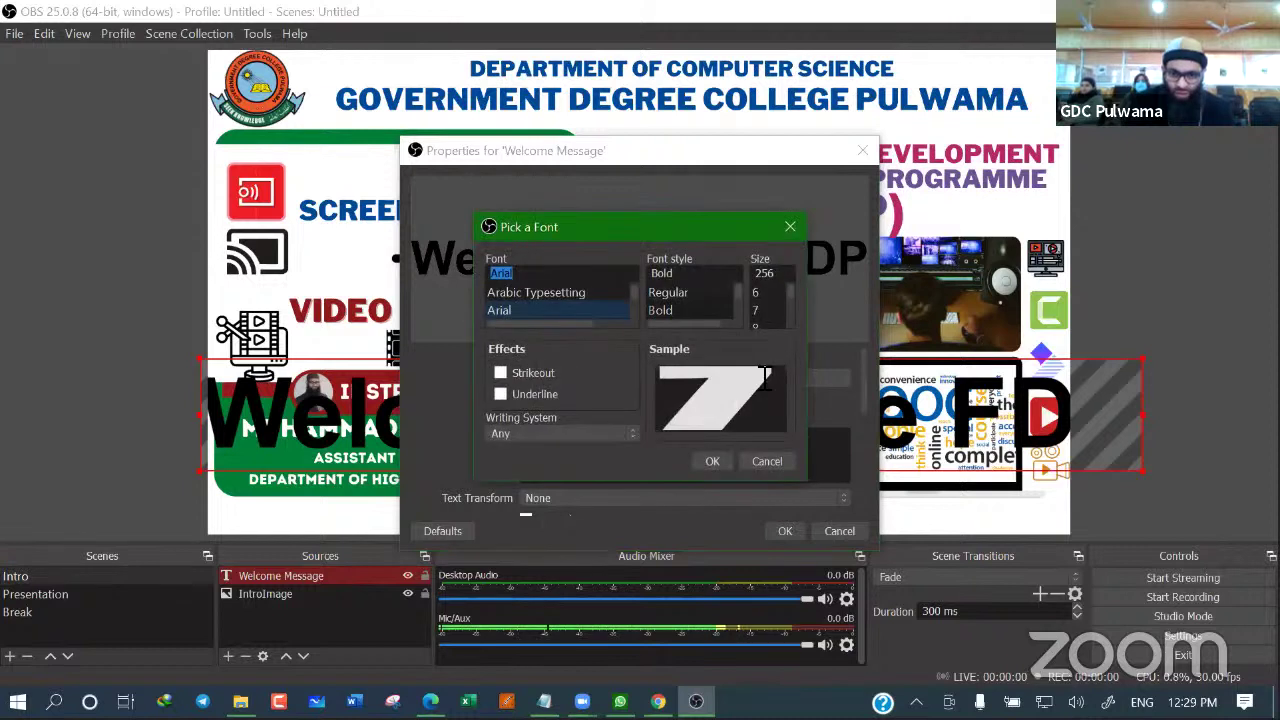
left_click(782, 316)
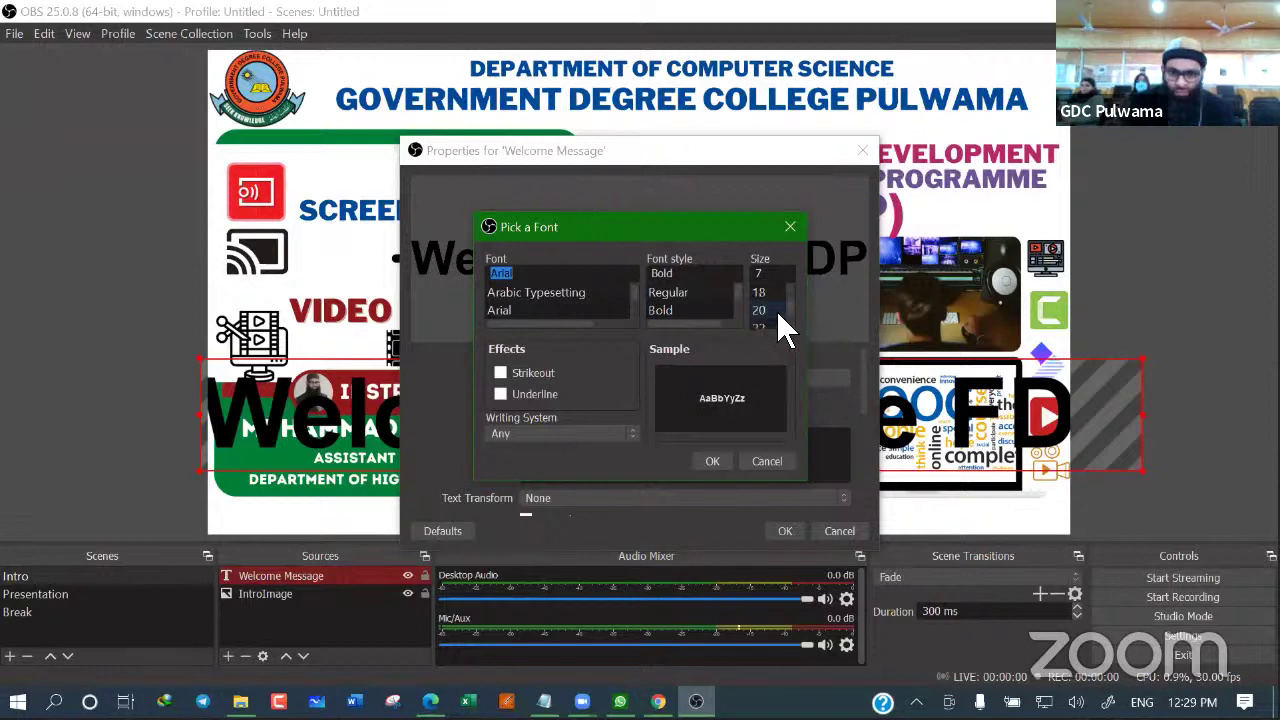
left_click(779, 314)
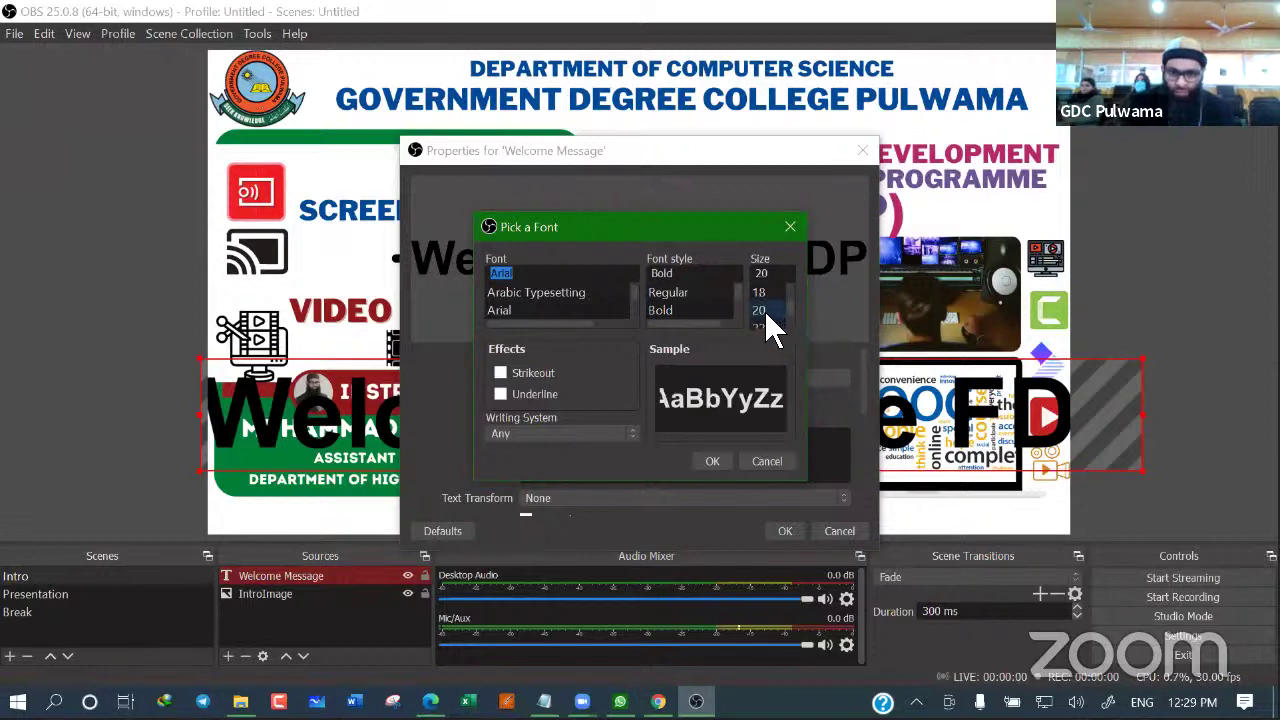
left_click(714, 463)
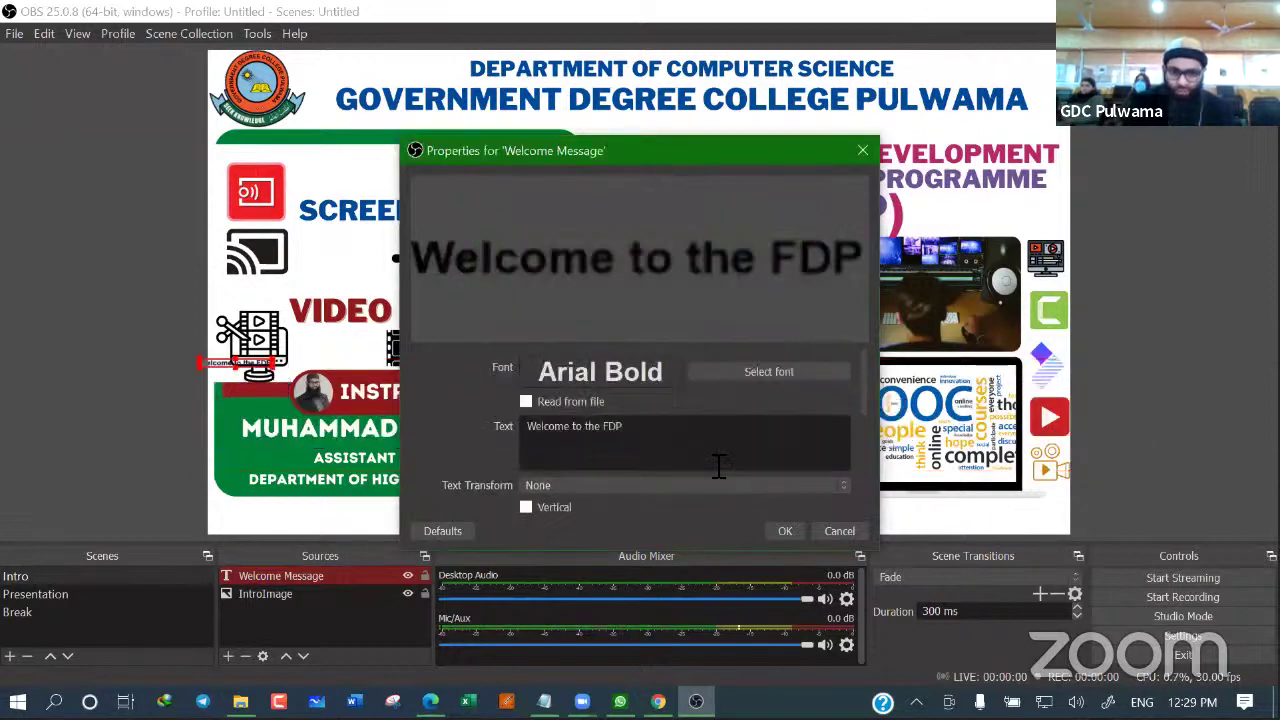
left_click(785, 531)
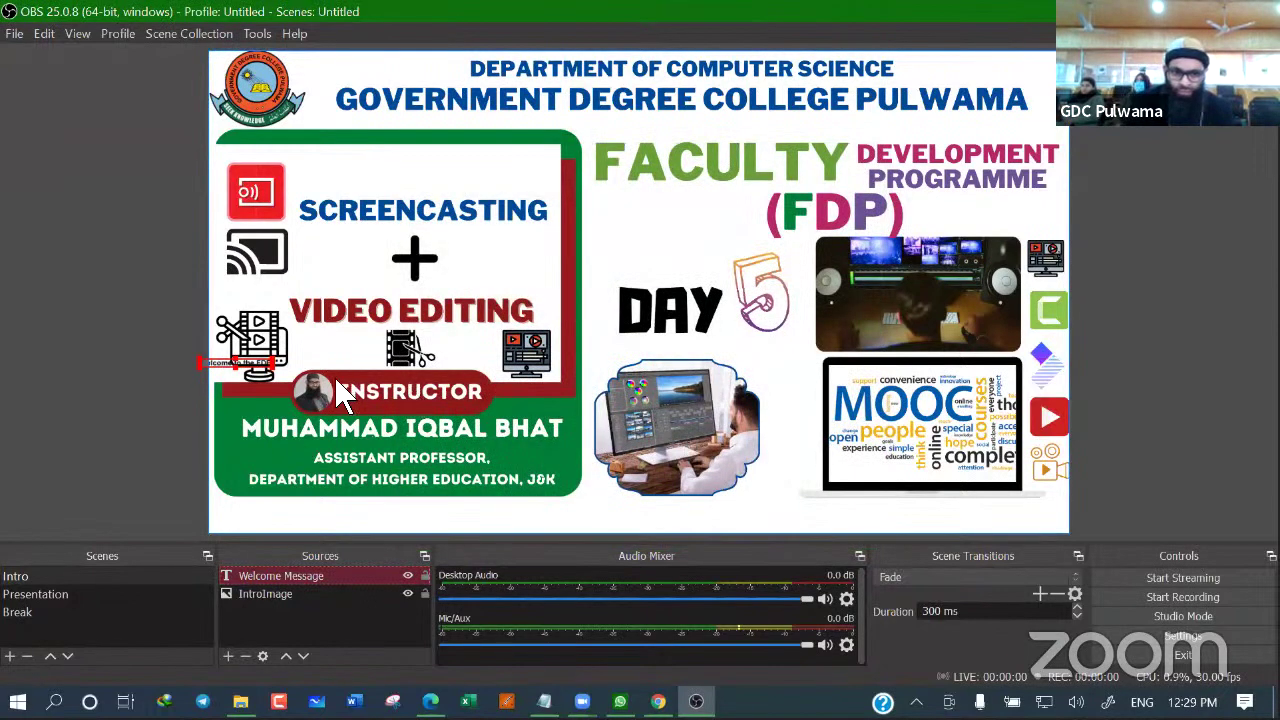
left_click_drag(268, 380, 636, 535)
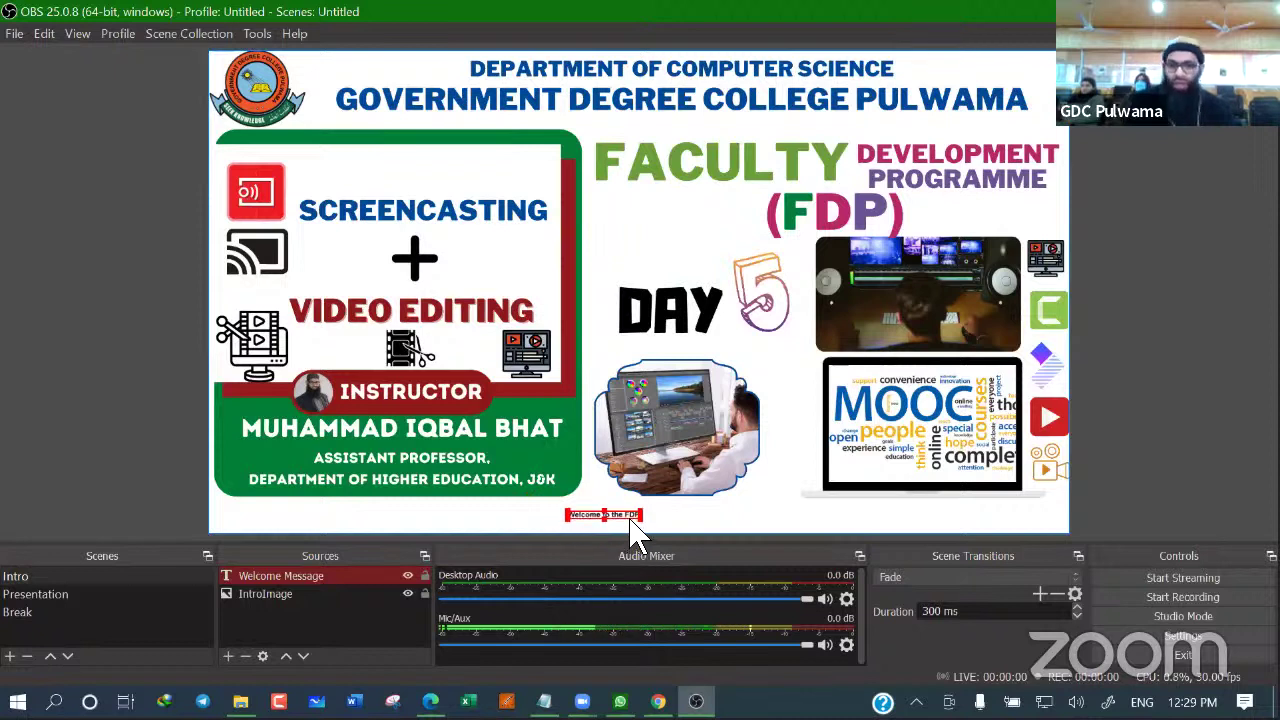
Set the Welcome Message text's font size to 48 and apply the source's changed properties
right_click(298, 576)
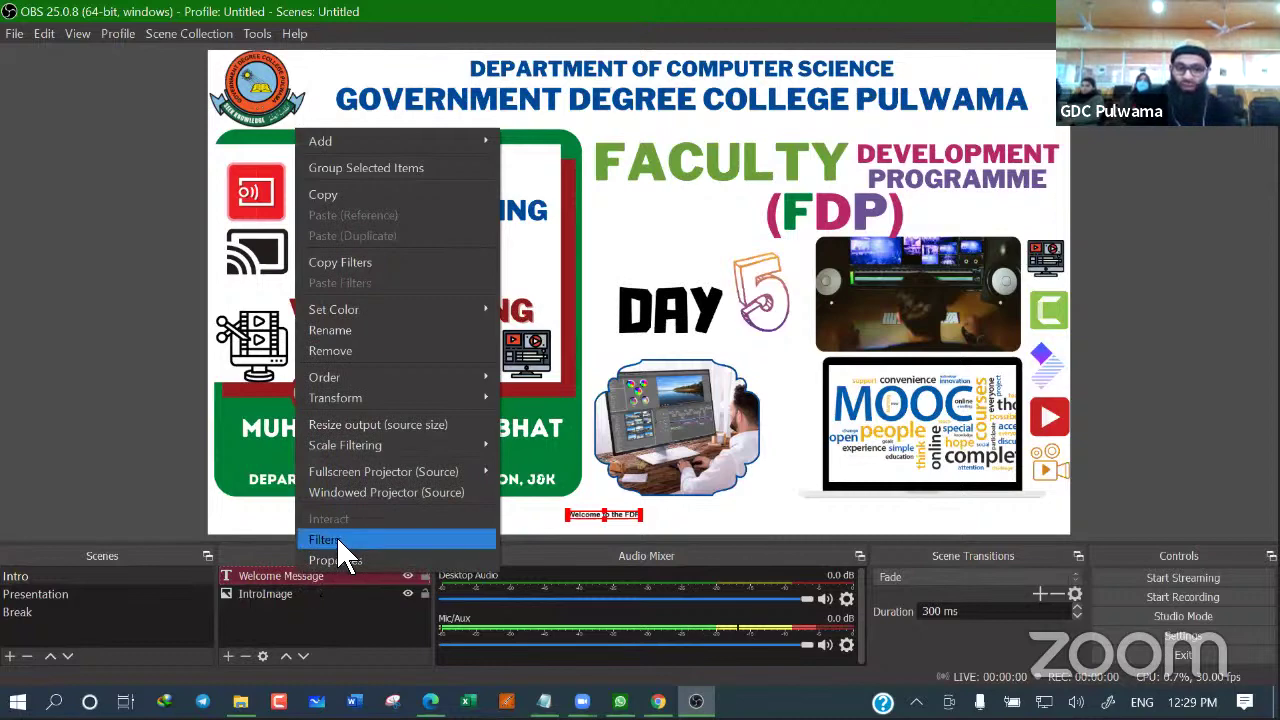
left_click(350, 561)
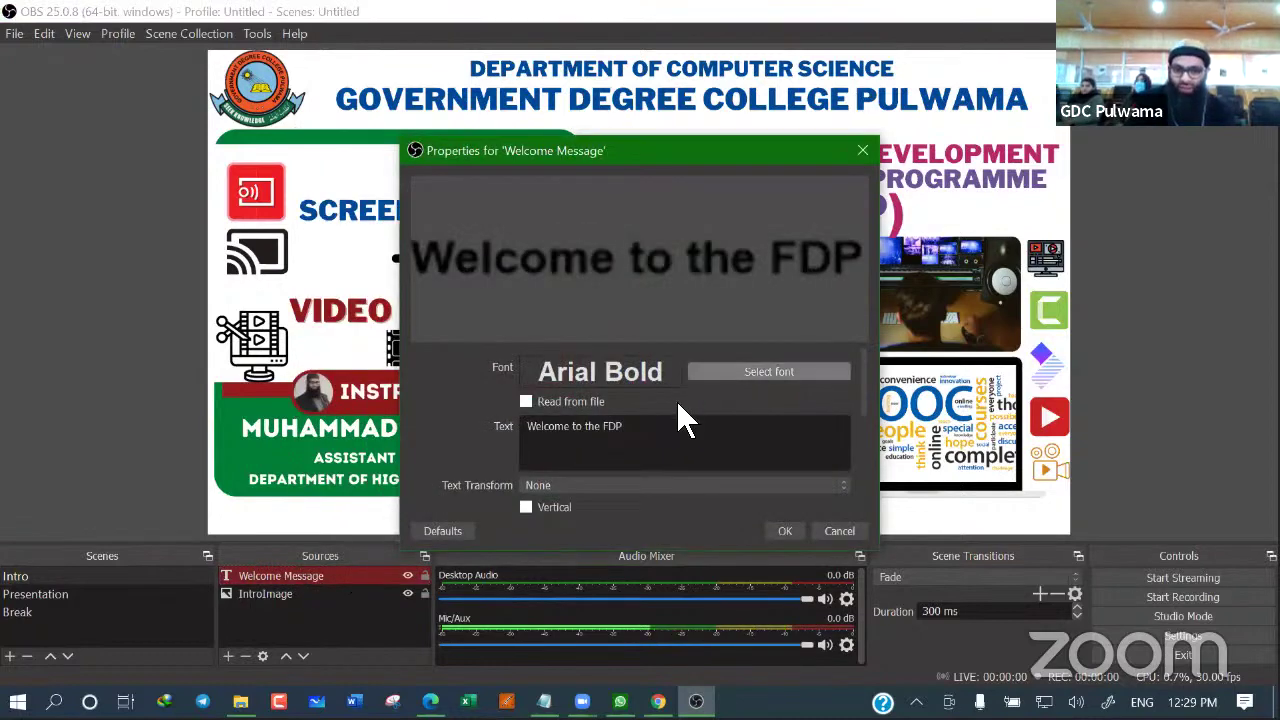
left_click(740, 372)
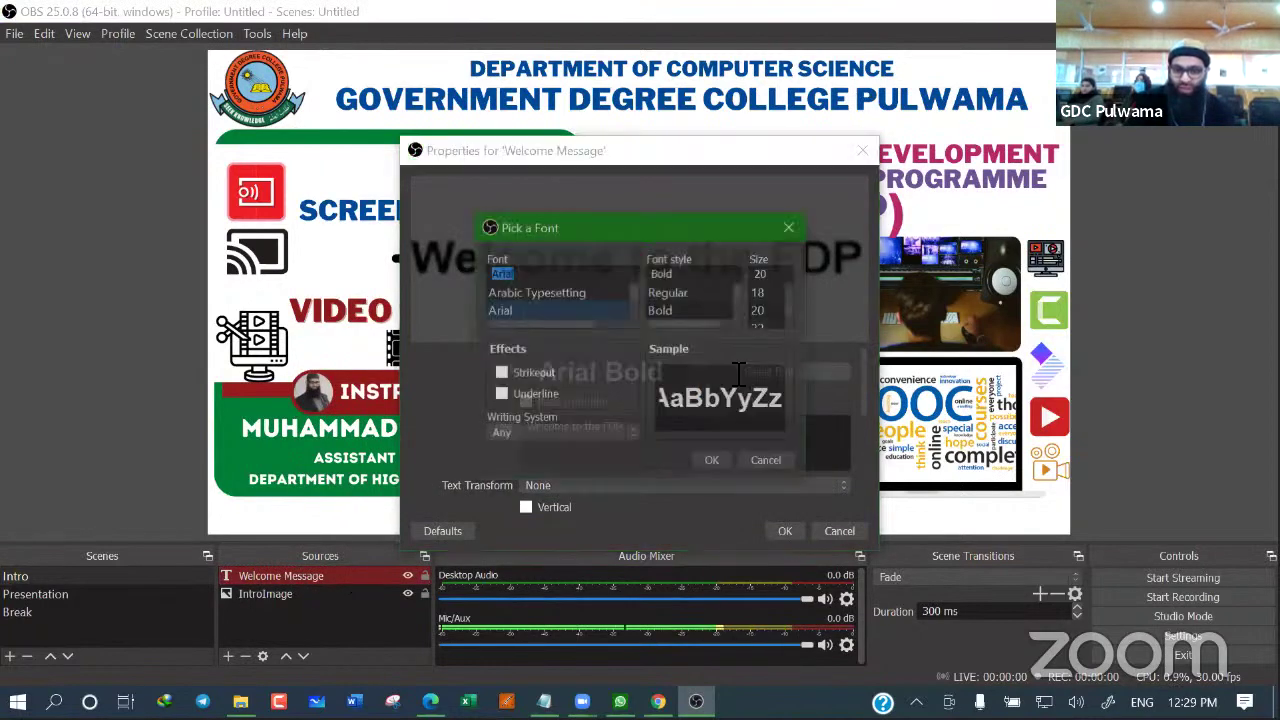
left_click(791, 310)
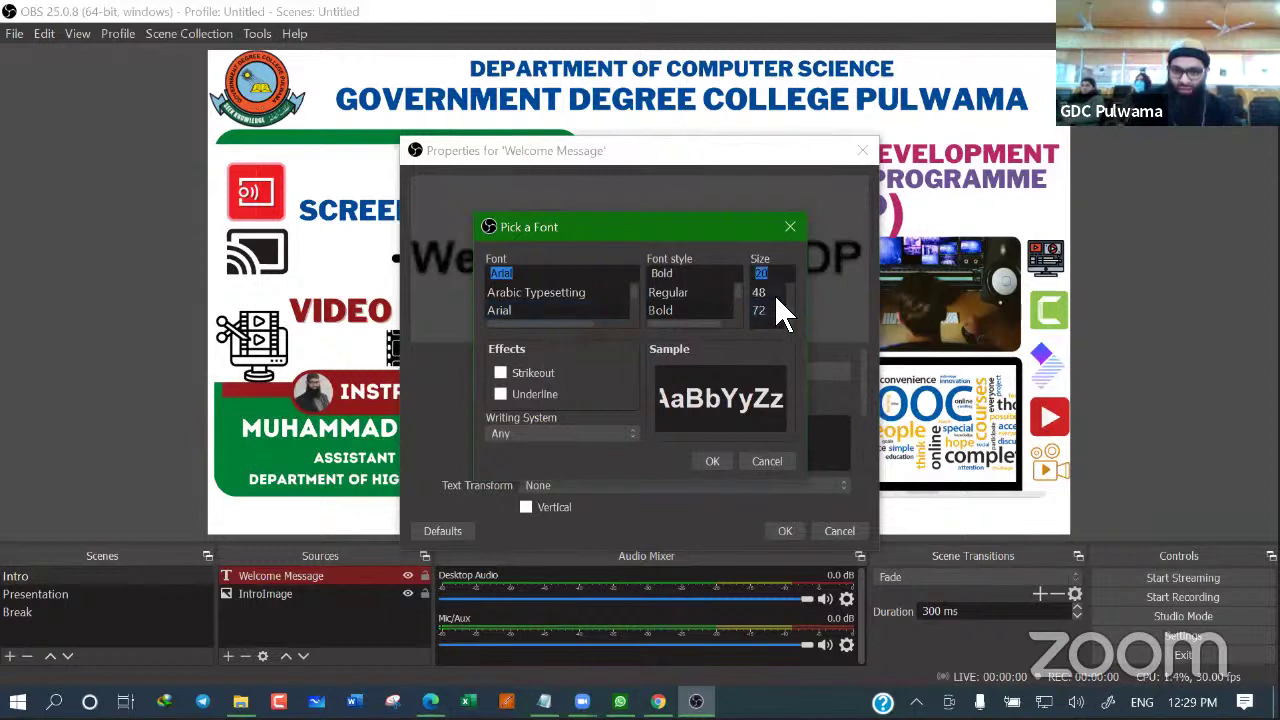
left_click(774, 293)
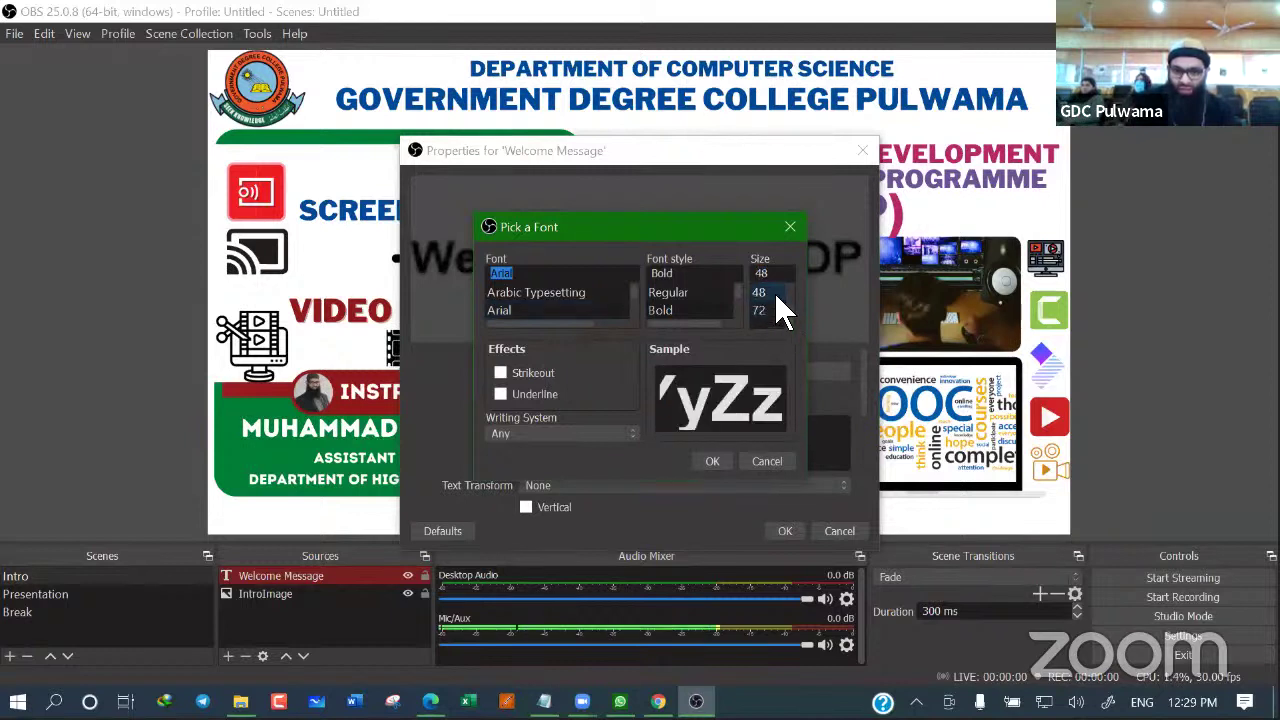
left_click(712, 461)
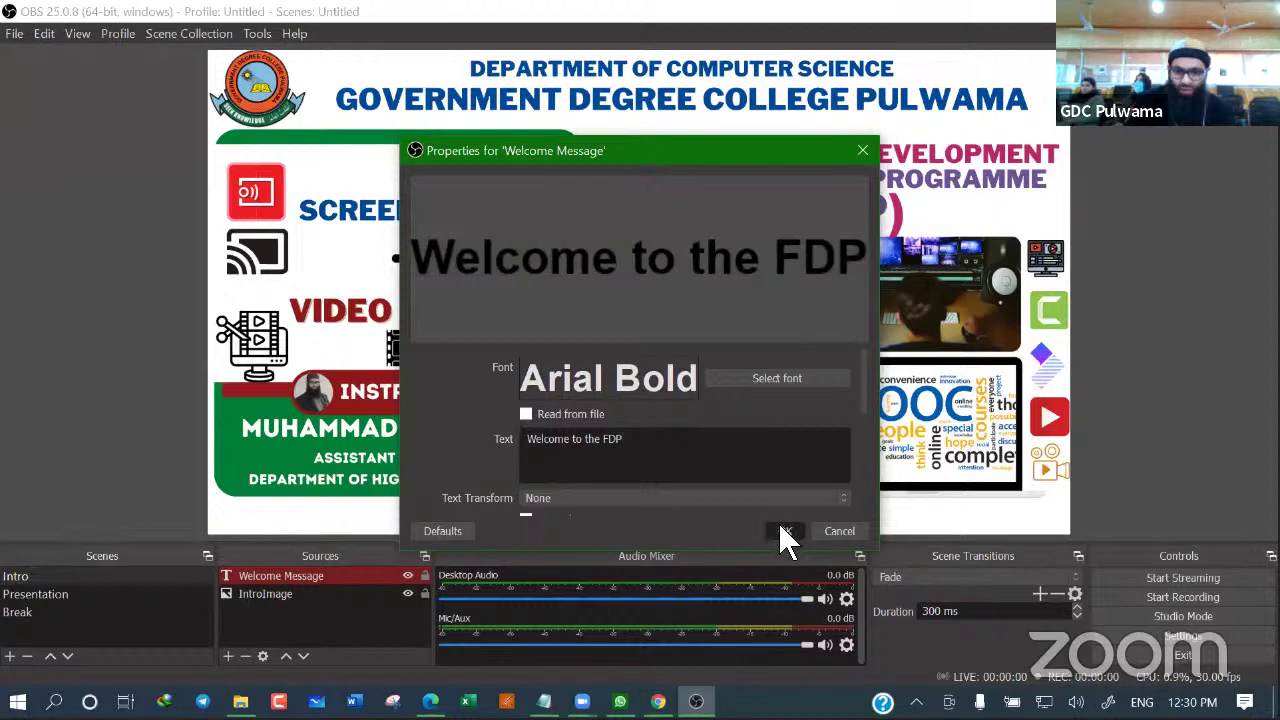
left_click(780, 530)
left_click_drag(693, 538, 693, 530)
Add a Scroll filter to the Welcome Message source with a horizontal speed of 112
right_click(320, 580)
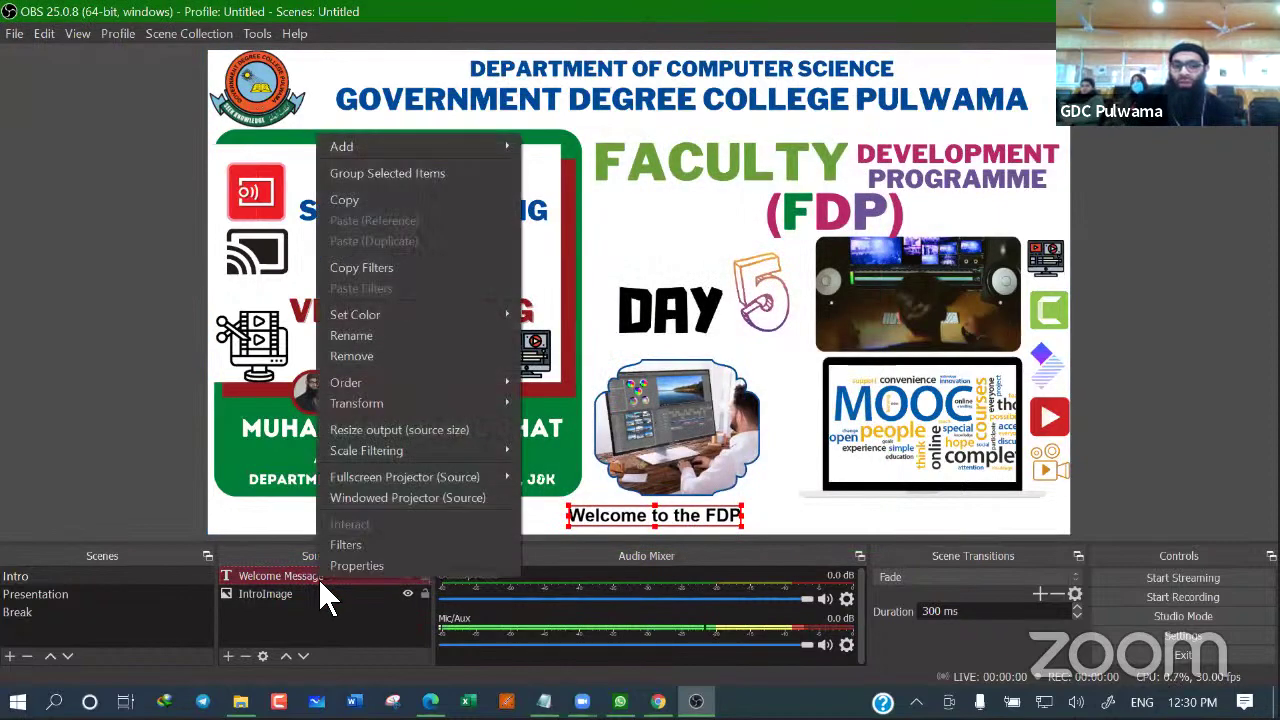
left_click(398, 545)
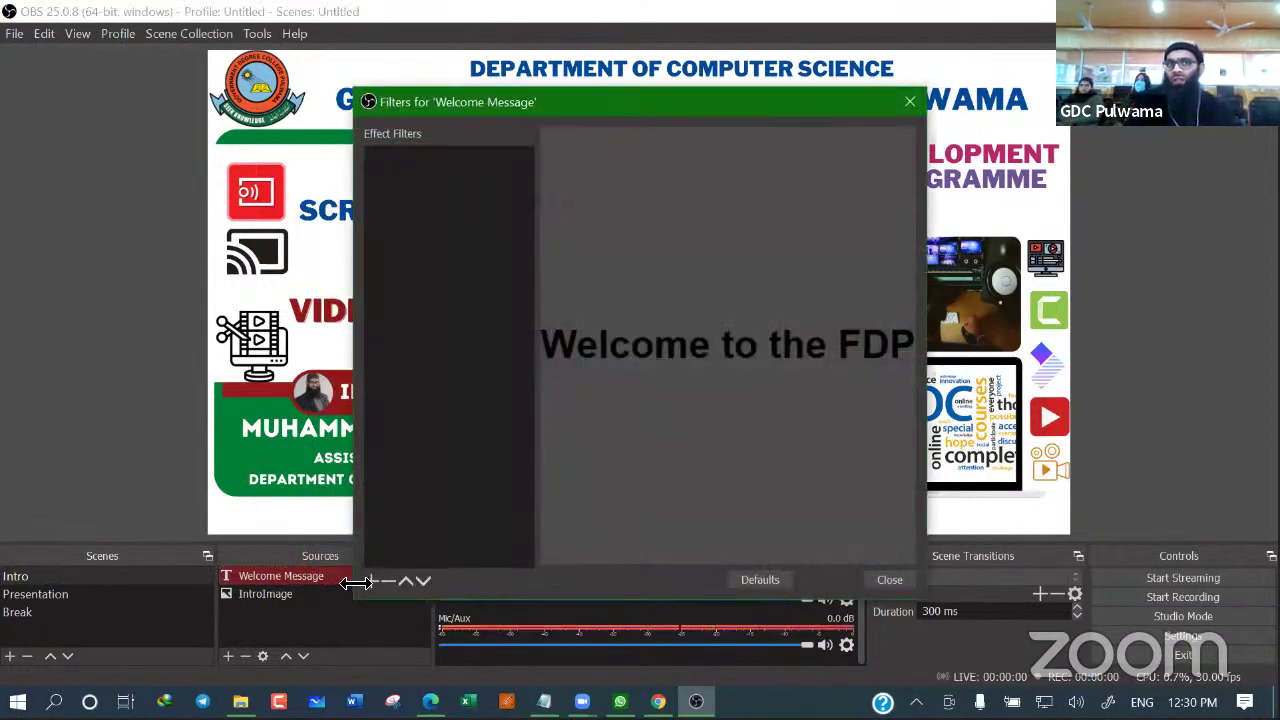
left_click(370, 581)
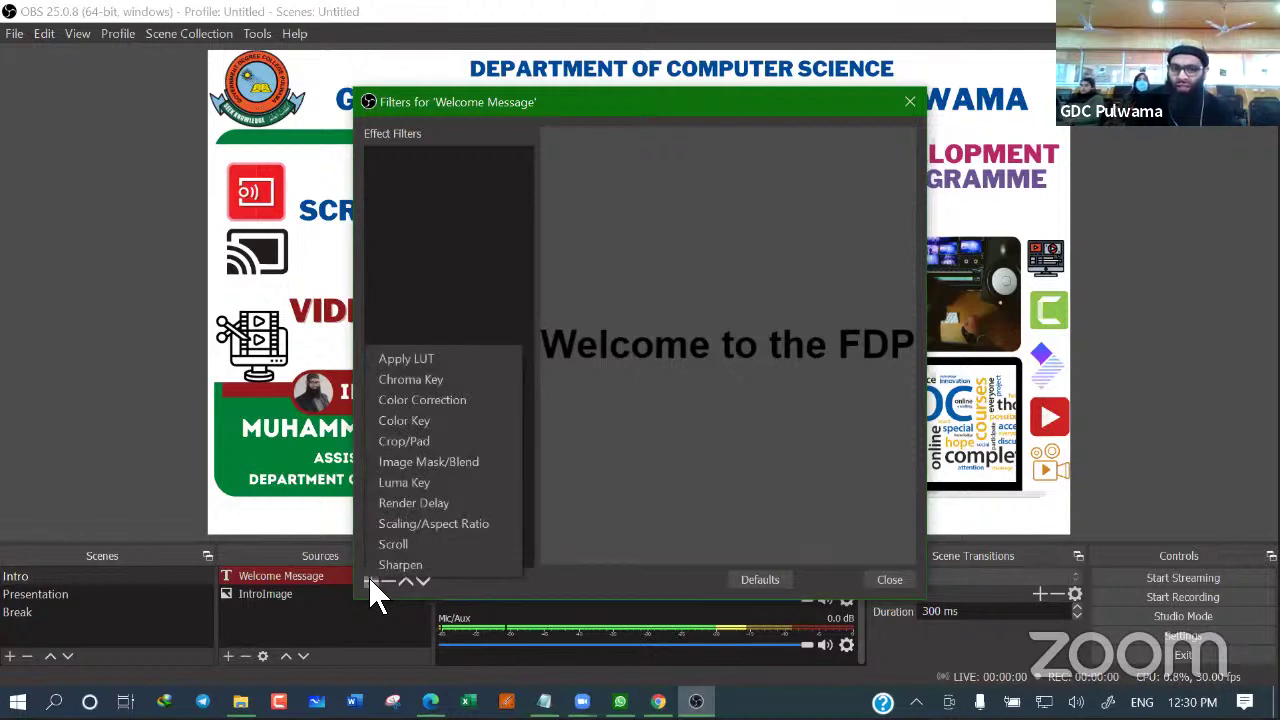
left_click(408, 544)
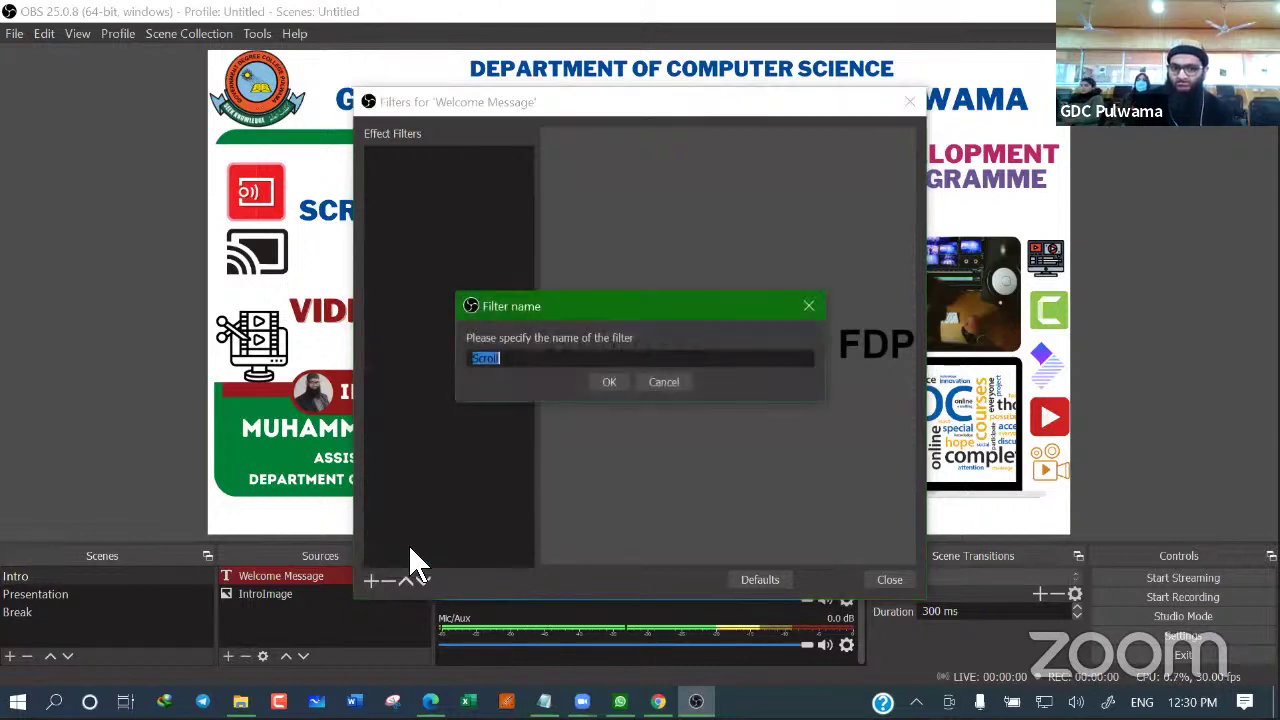
left_click(608, 381)
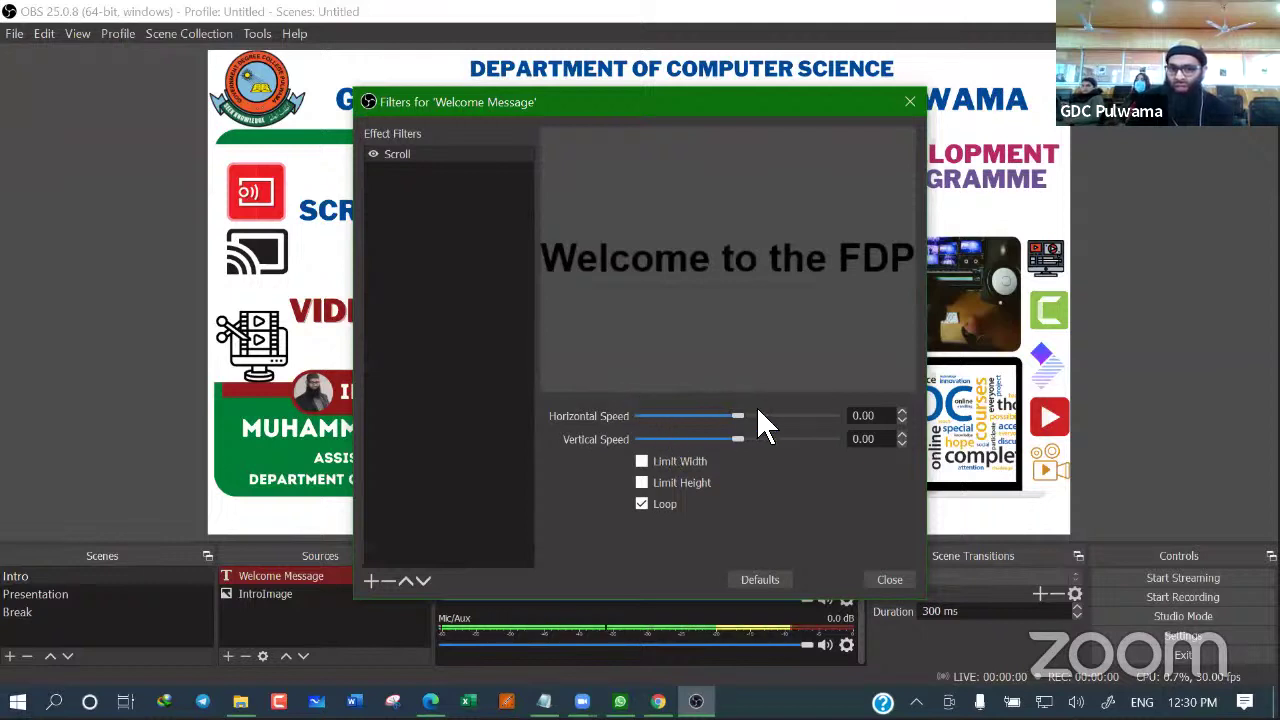
left_click_drag(741, 415, 765, 415)
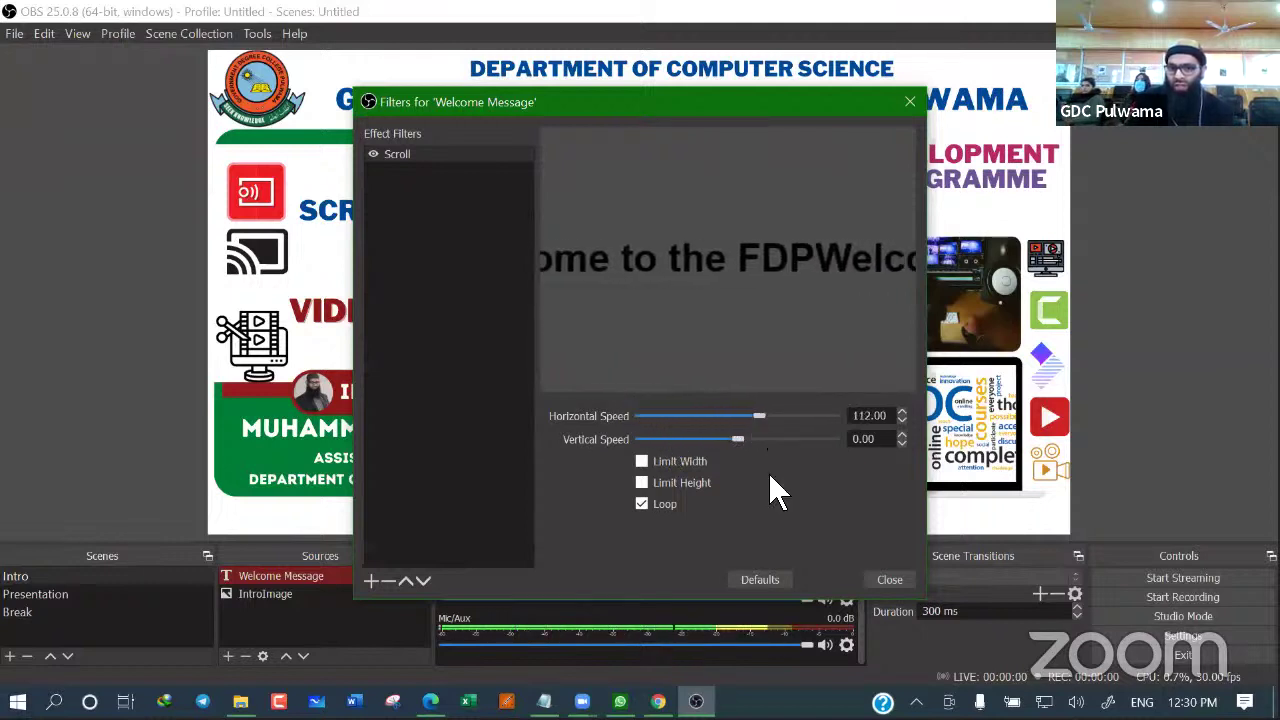
left_click(900, 577)
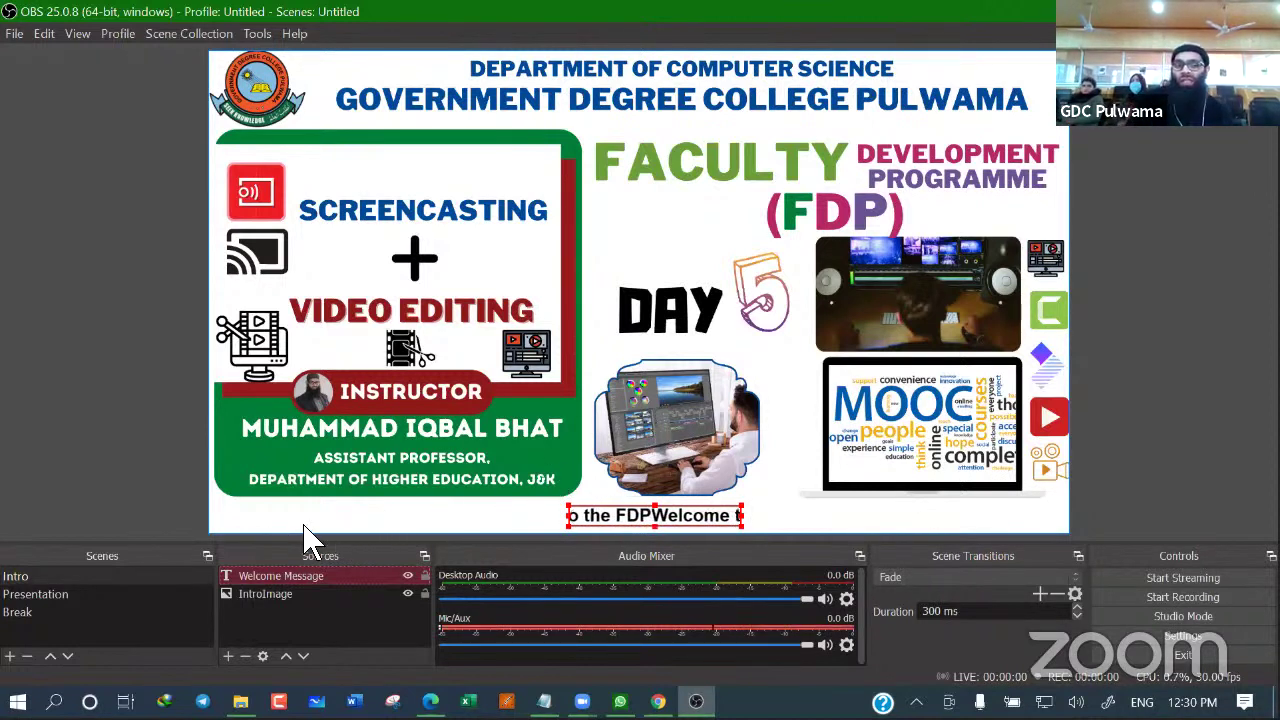
Switch to the Presentation scene and select its Display Capture and Text (GDI+) sources in turn
left_click(35, 596)
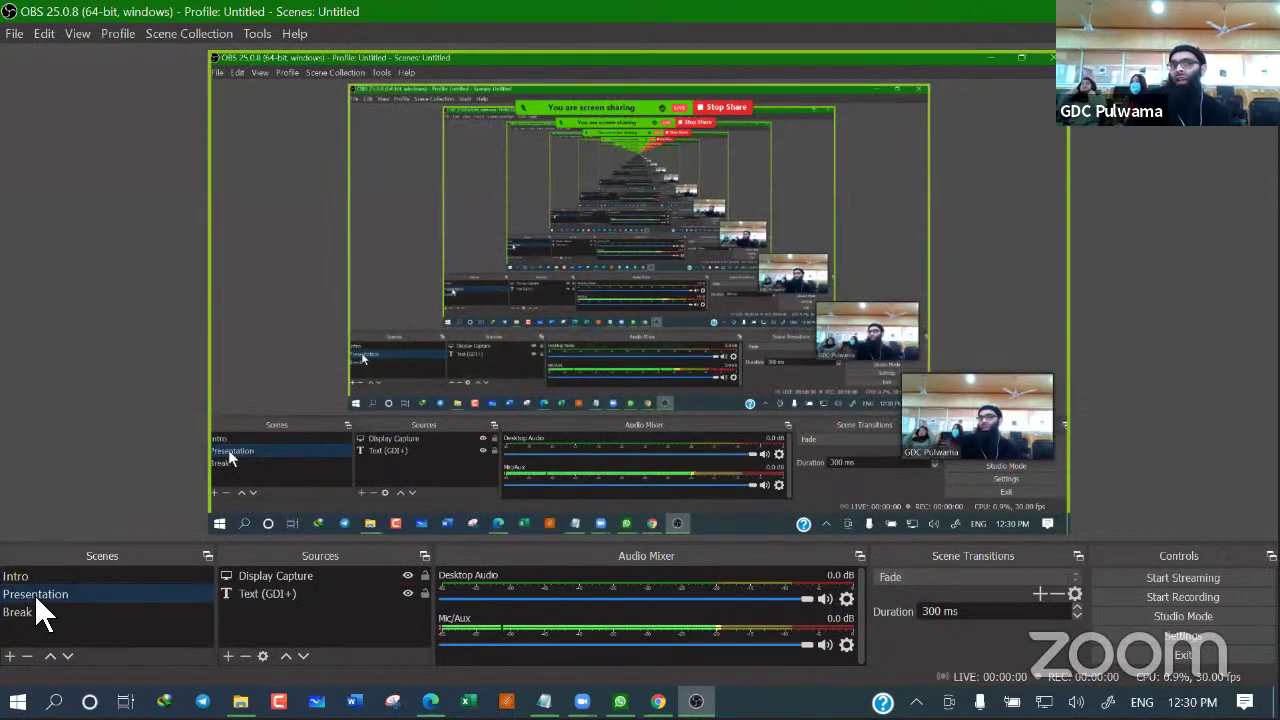
left_click(310, 581)
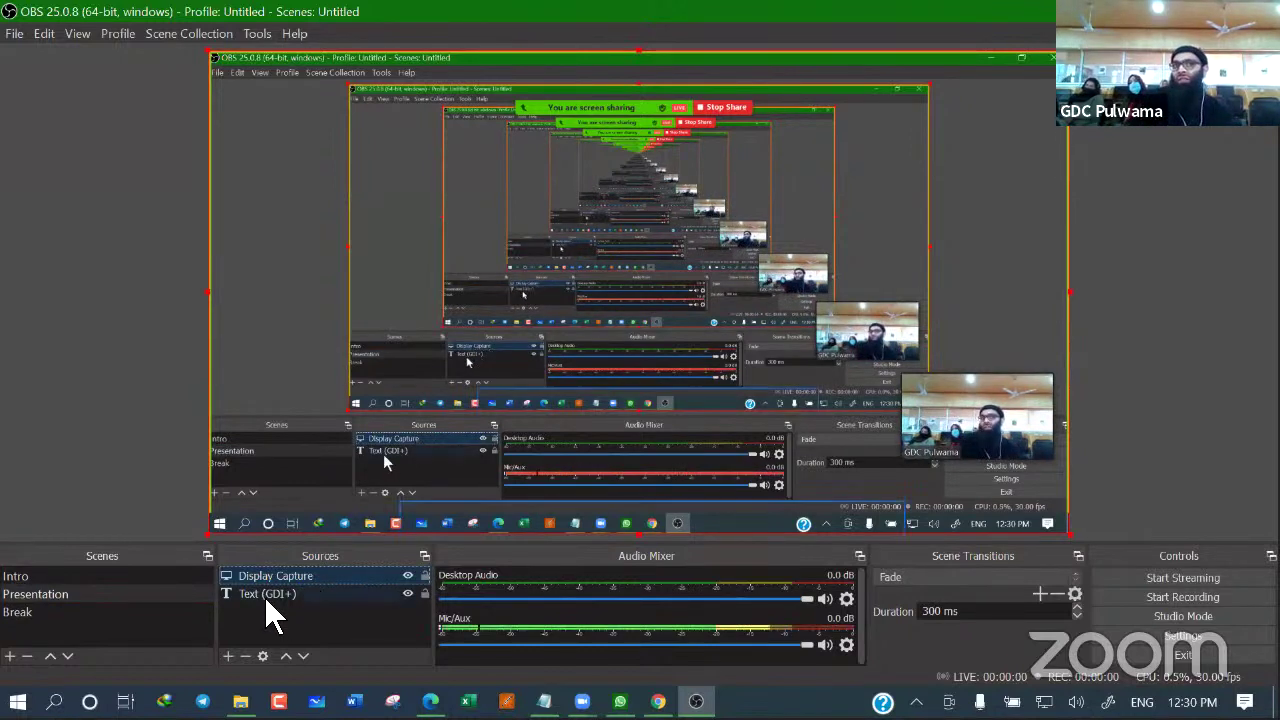
left_click(270, 594)
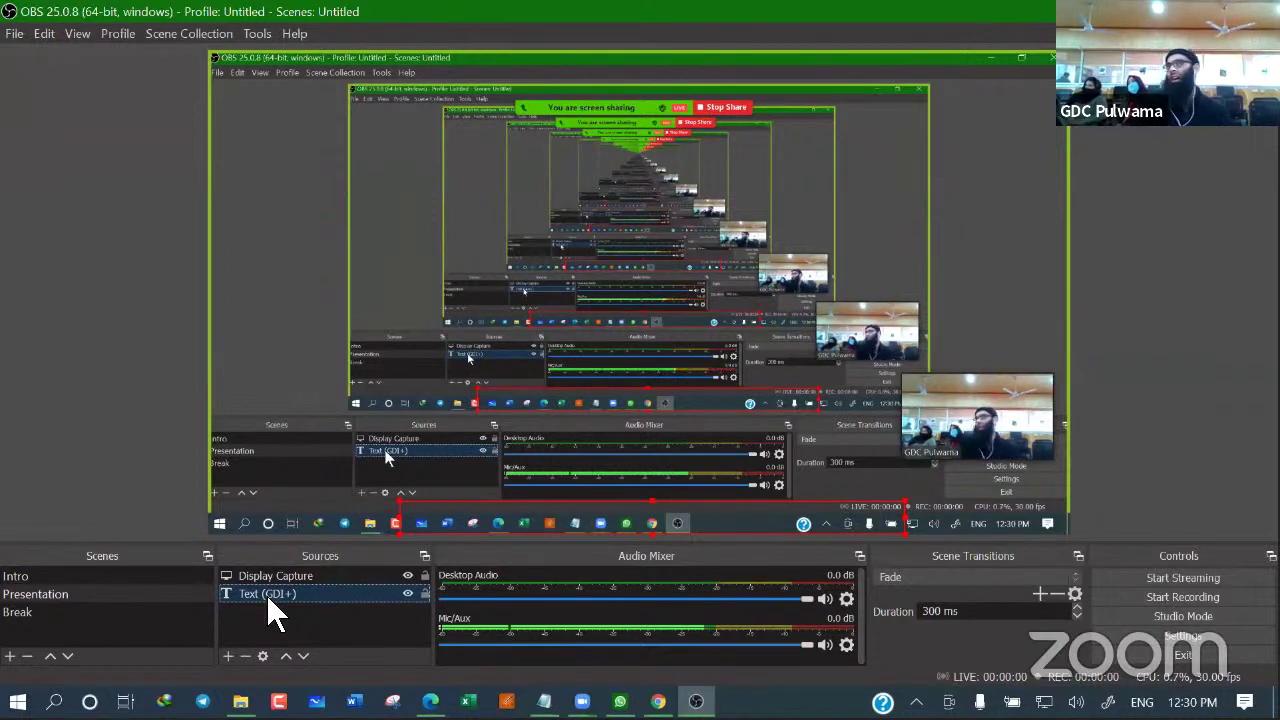
Shift the Display Capture aside to expose the scrolling text beneath it, and return it to fill the canvas
left_click(428, 441)
left_click_drag(496, 411, 508, 420)
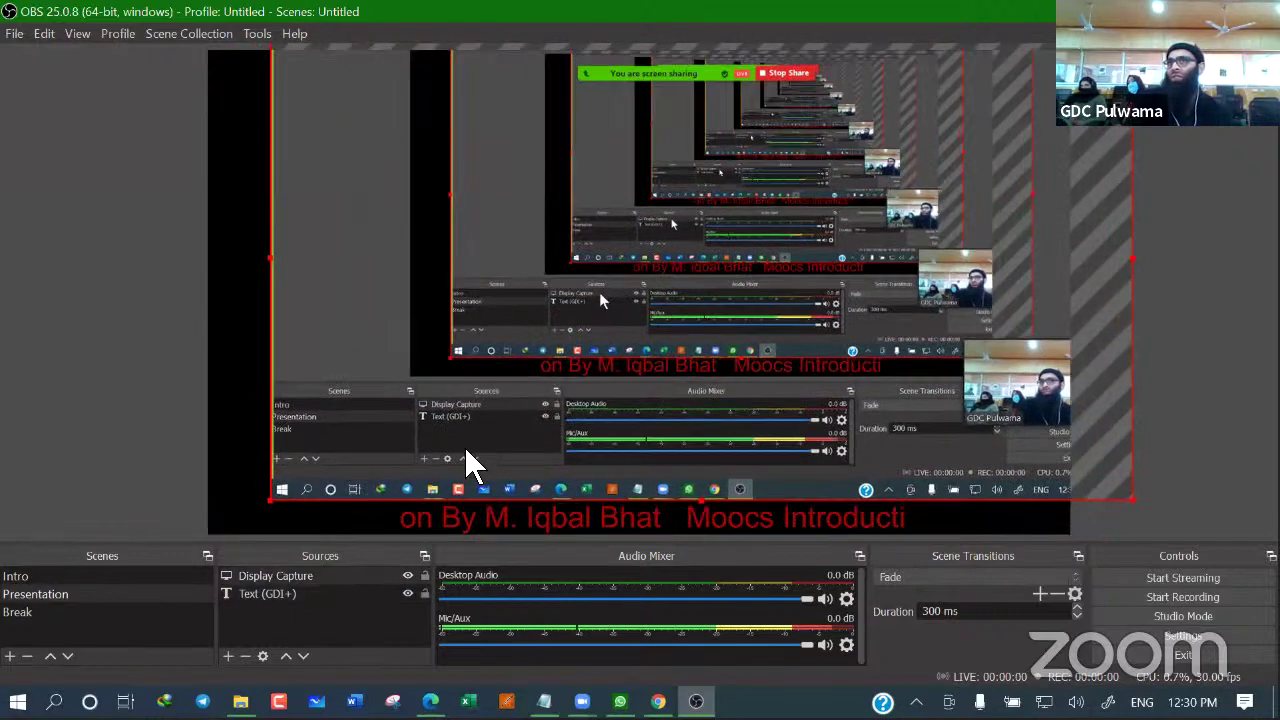
key("Left")
key("Left")
key("Left")
key("Left")
key("Left")
key("Left")
key("Left")
key("Left")
key("Down")
key("Down")
key("Down")
key("Down")
key("Down")
key("Down")
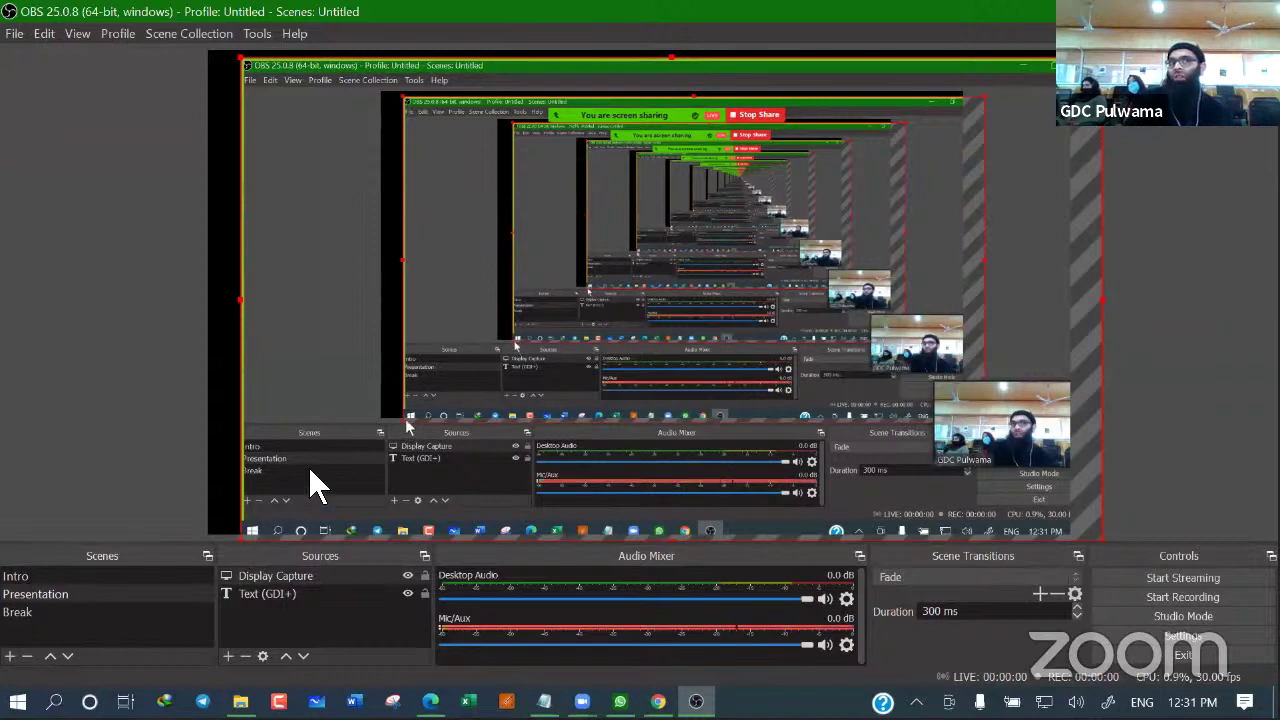
key("Left")
key("Left")
key("Left")
key("Left")
key("Left")
key("Left")
key("Left")
key("Left")
key("Up")
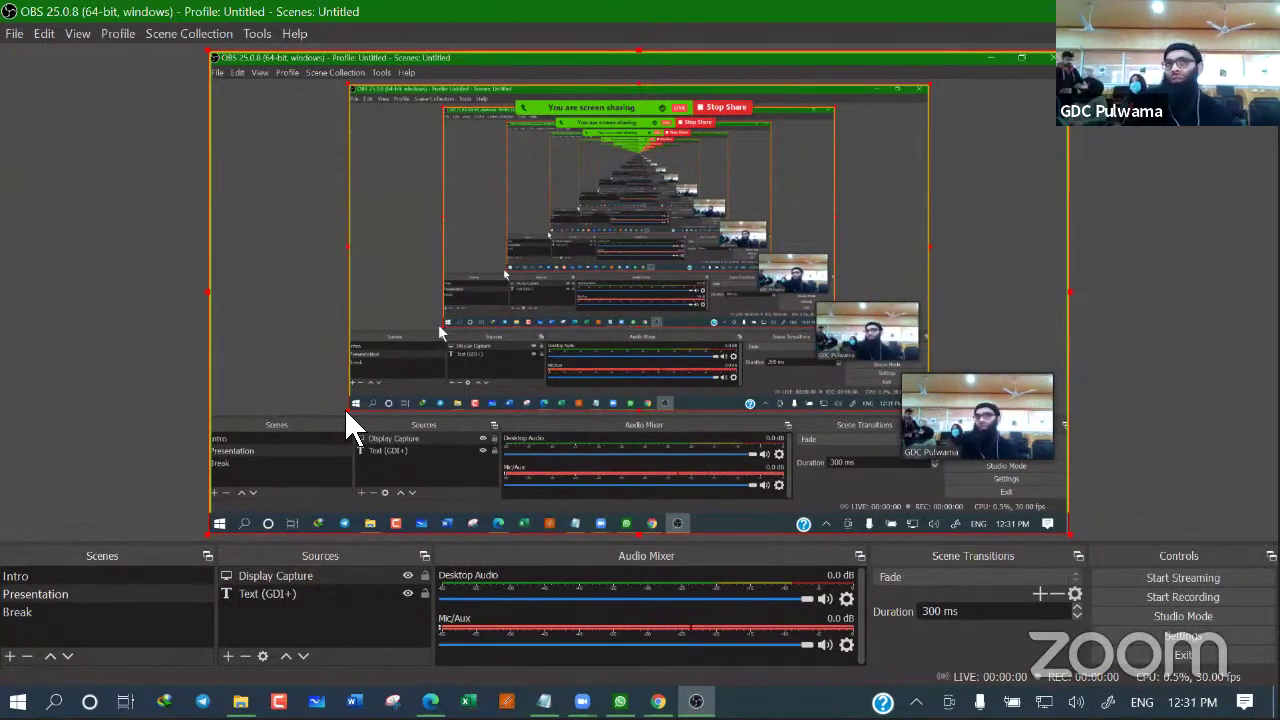
Add a new Image source with the default name to the Presentation scene
left_click(229, 656)
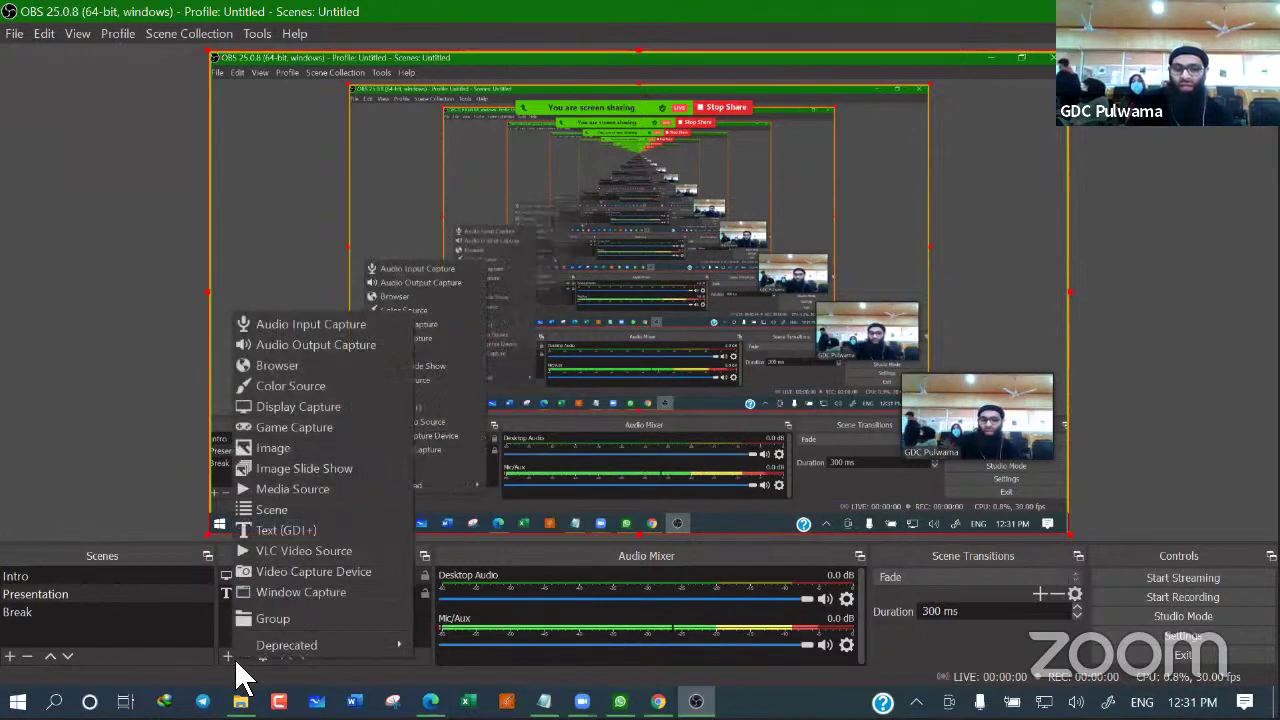
left_click(306, 449)
left_click(664, 443)
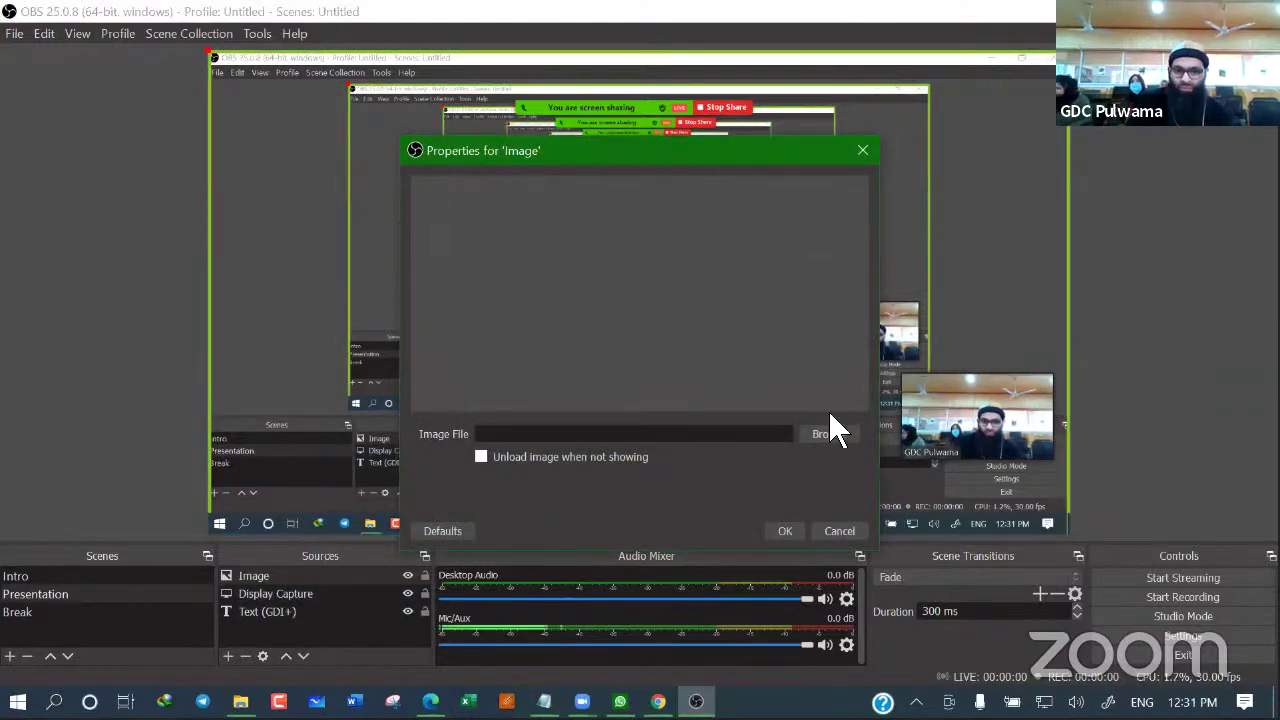
Load coloredLogoFinal_30KB.png from the GDC Pulwama logo new folder on drive D into the Image source and apply it
left_click(836, 433)
scroll(838, 437, "down", 5)
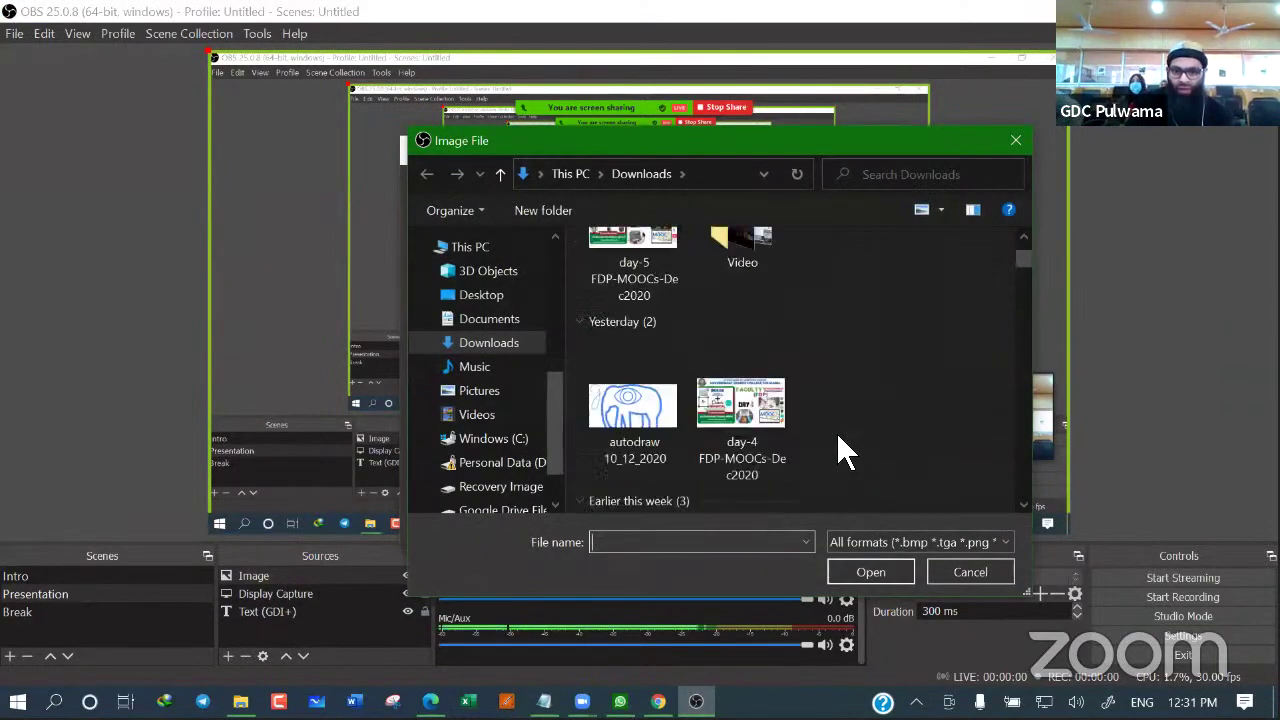
left_click(484, 463)
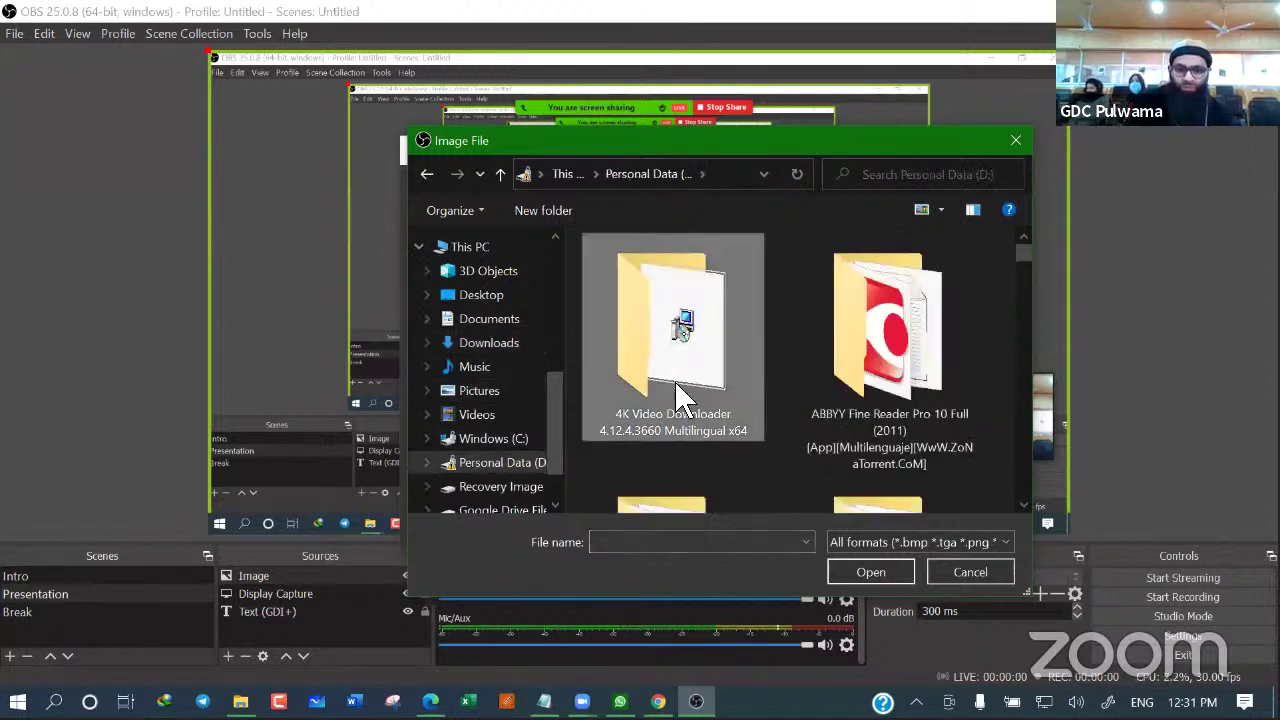
scroll(678, 395, "down", 3)
scroll(678, 395, "down", 2)
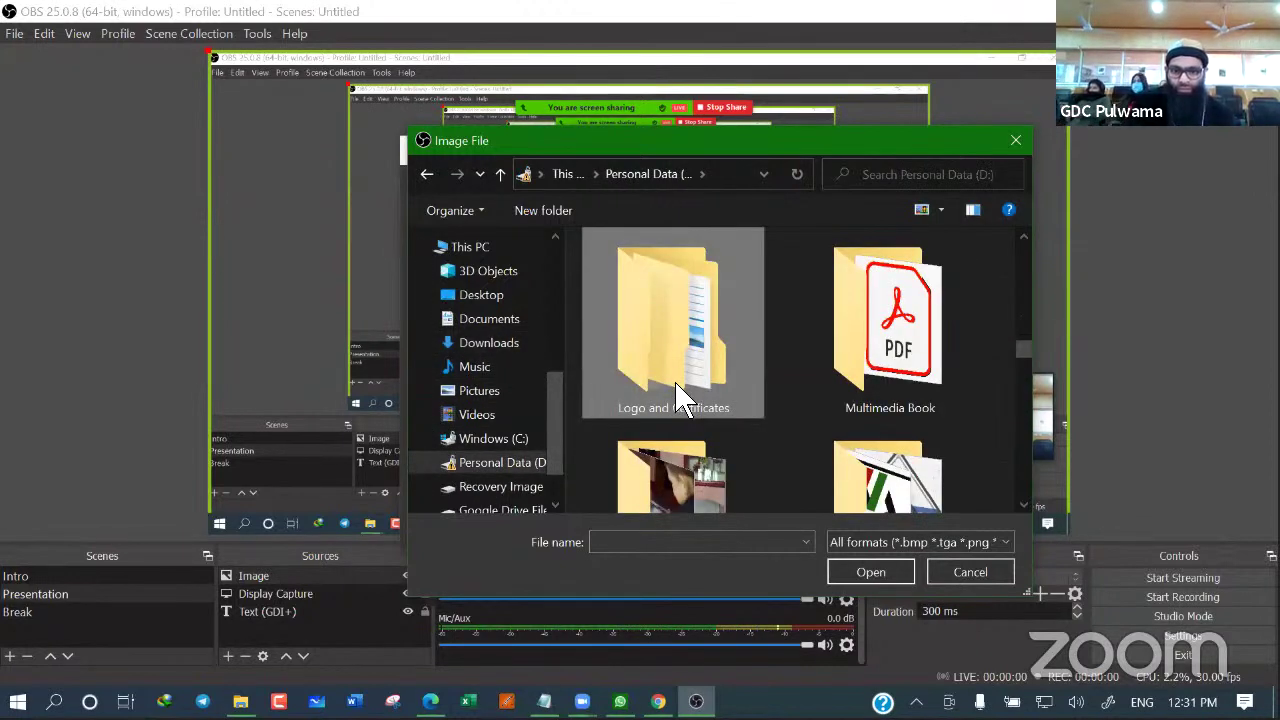
double_click(678, 395)
double_click(675, 318)
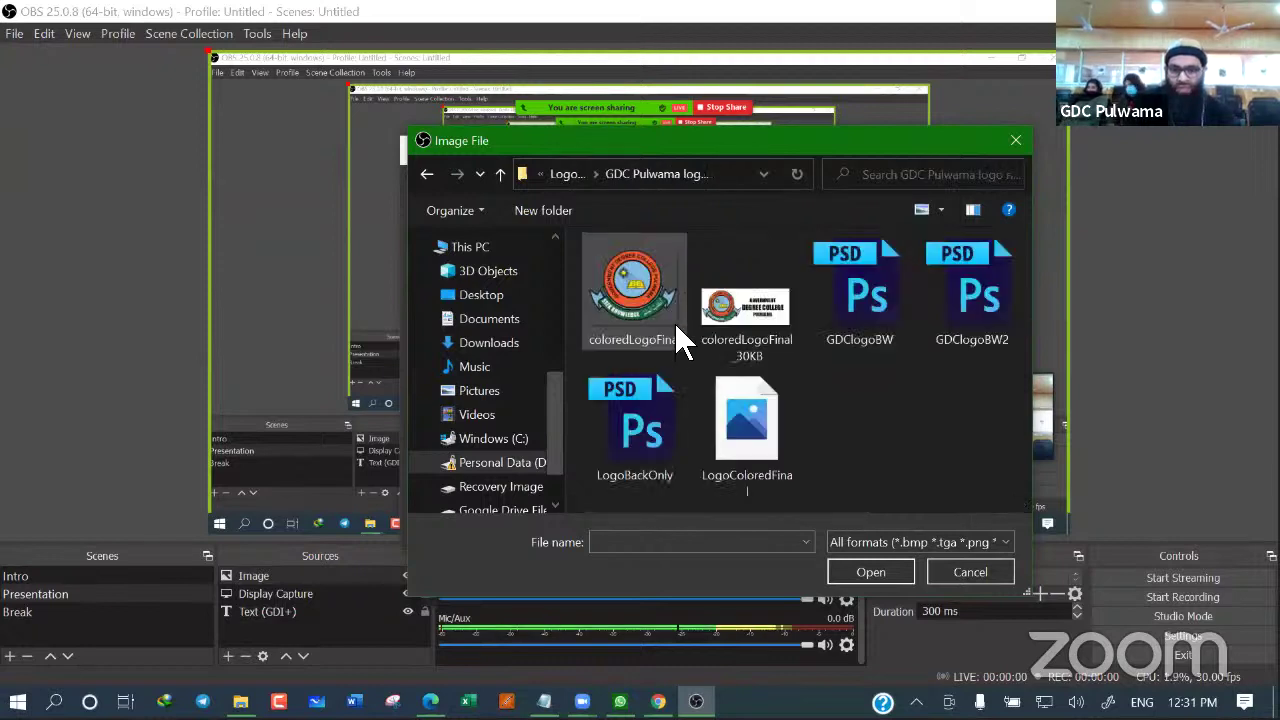
double_click(740, 315)
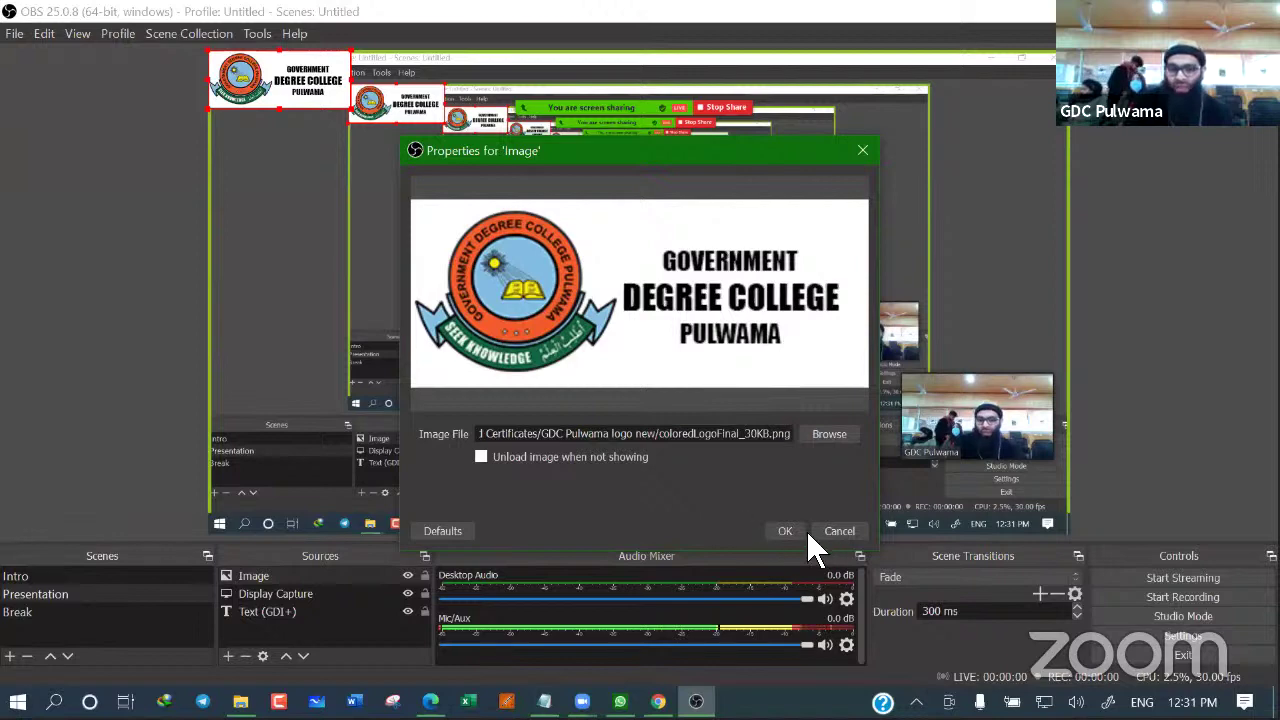
left_click(787, 533)
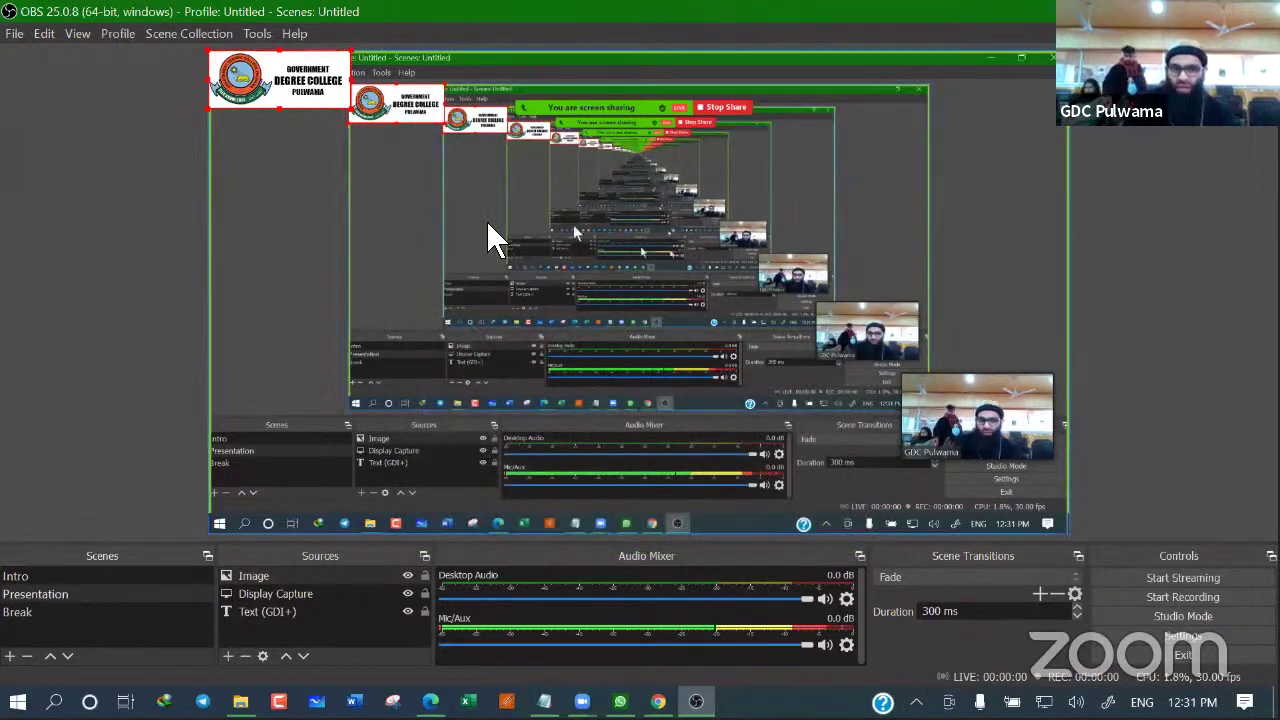
Shrink the college logo image and place it just below the canvas's upper-left corner
left_click_drag(276, 111, 268, 322)
left_click_drag(306, 455, 332, 112)
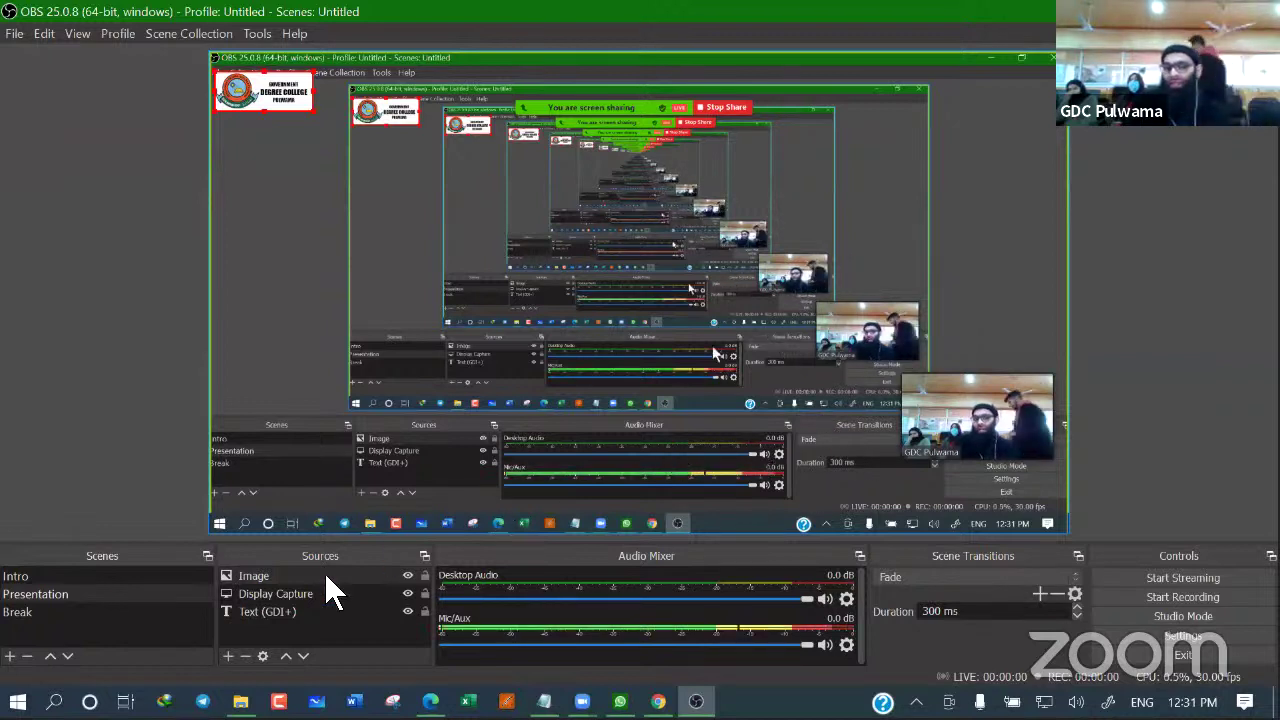
Add a Video Capture Device source to the Presentation scene, using HP HD Camera with the device's default resolution
left_click(230, 656)
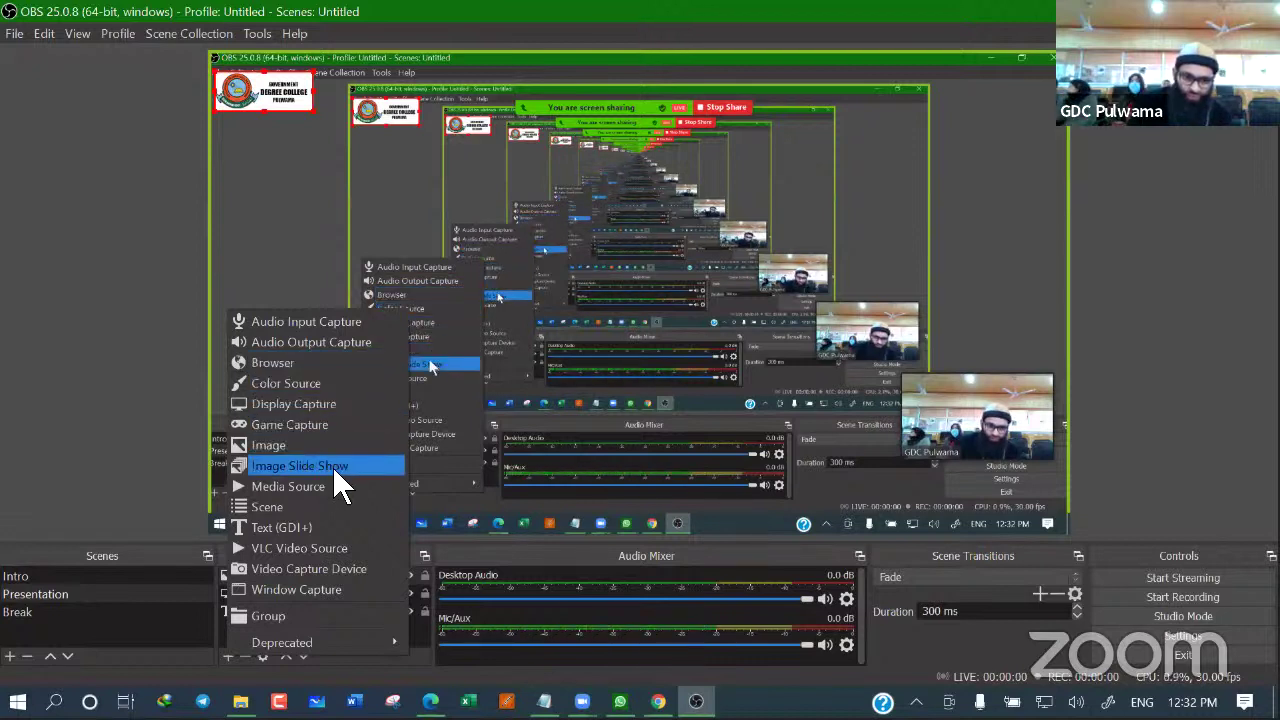
left_click(340, 567)
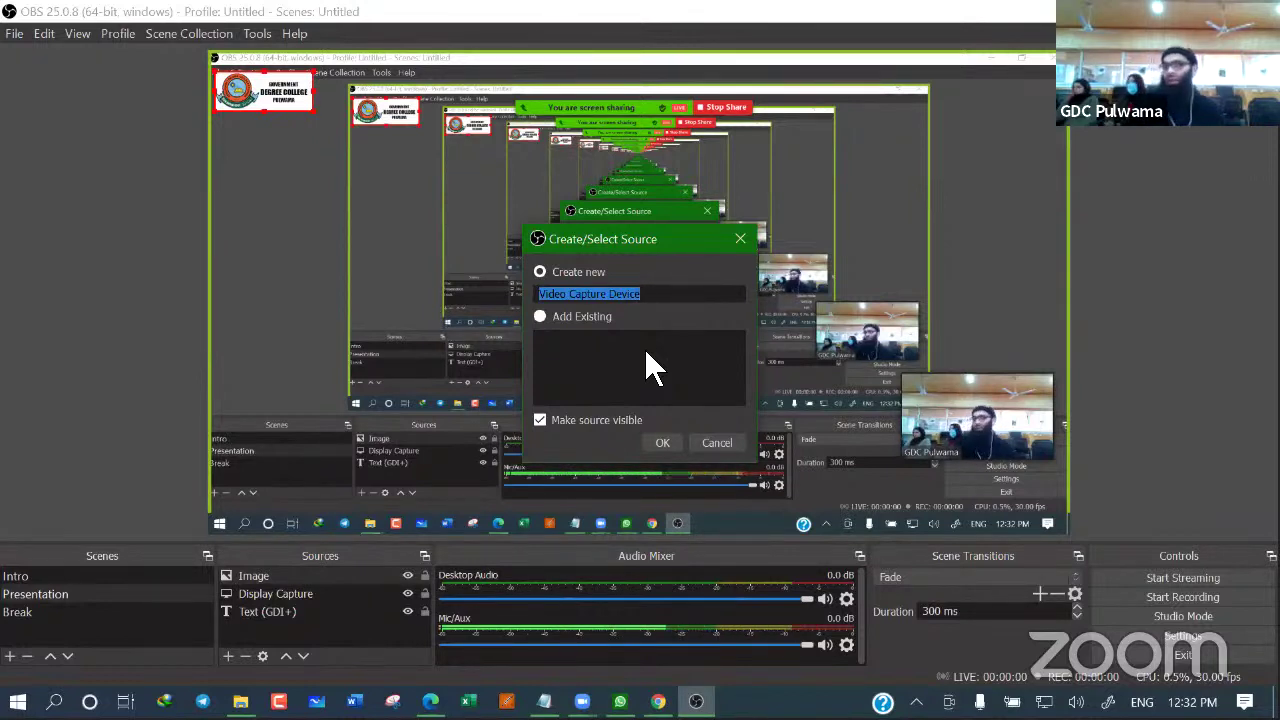
left_click(661, 443)
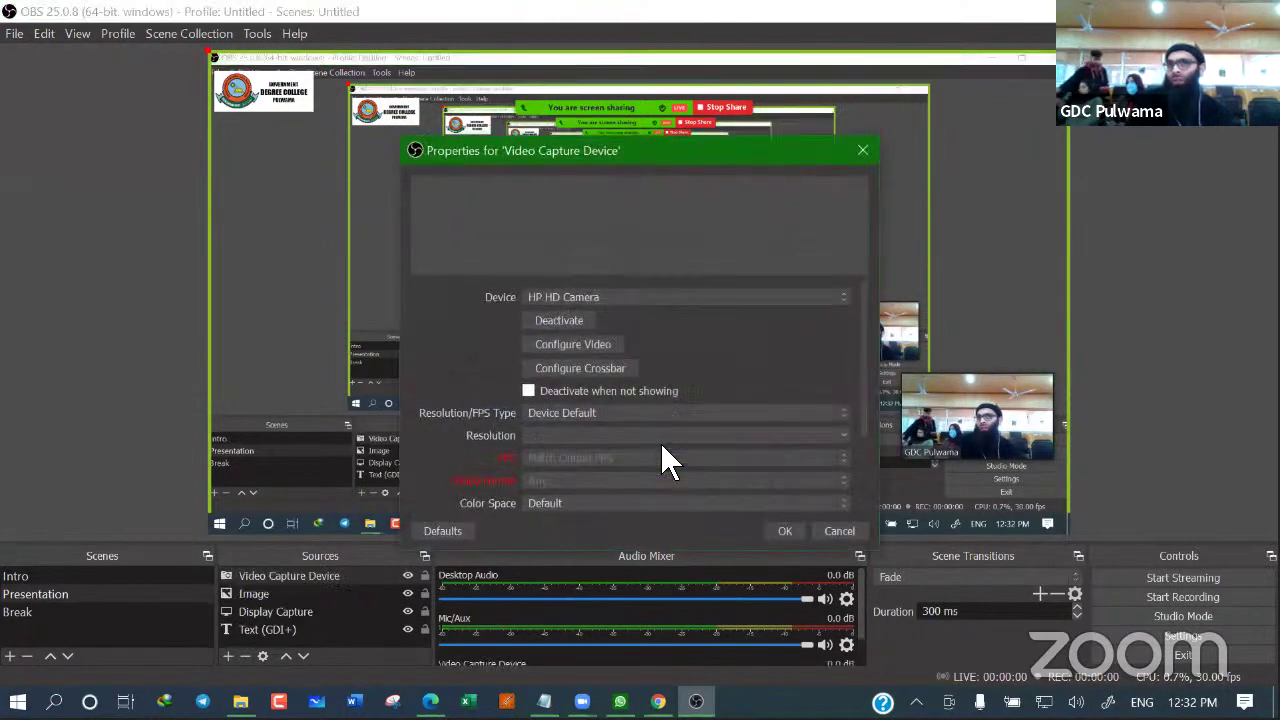
left_click(698, 295)
left_click(698, 295)
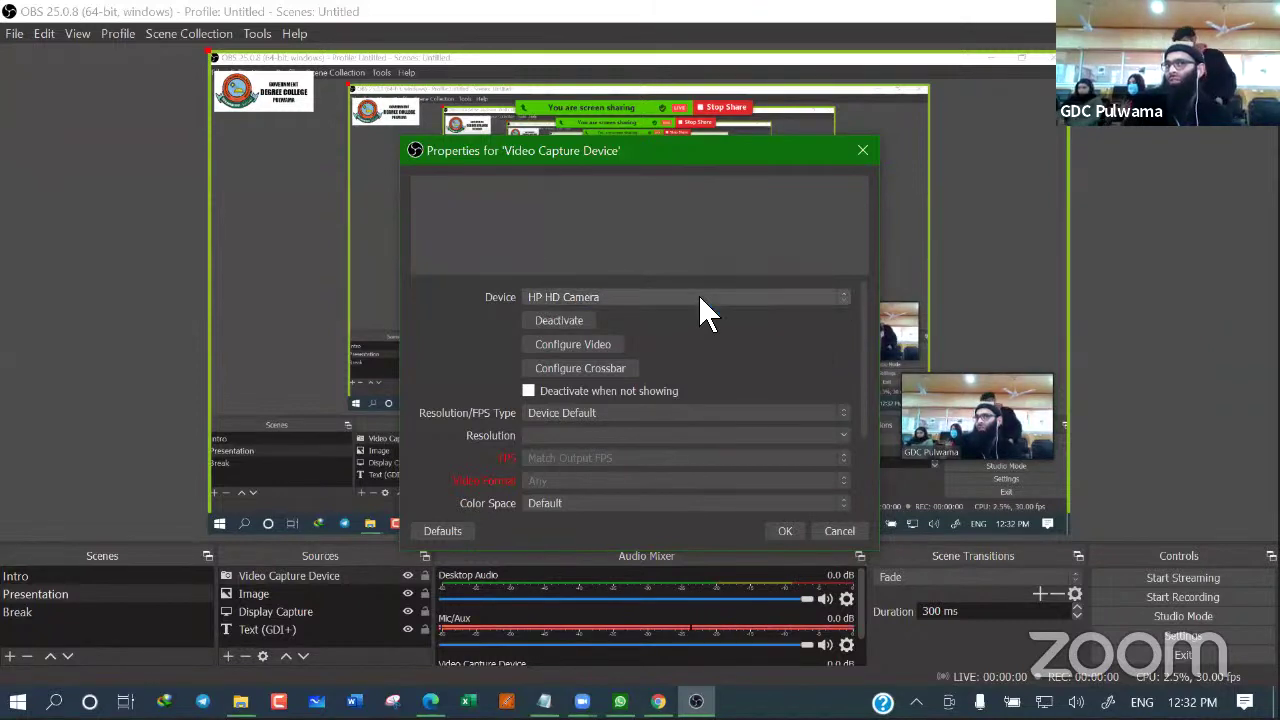
left_click(790, 537)
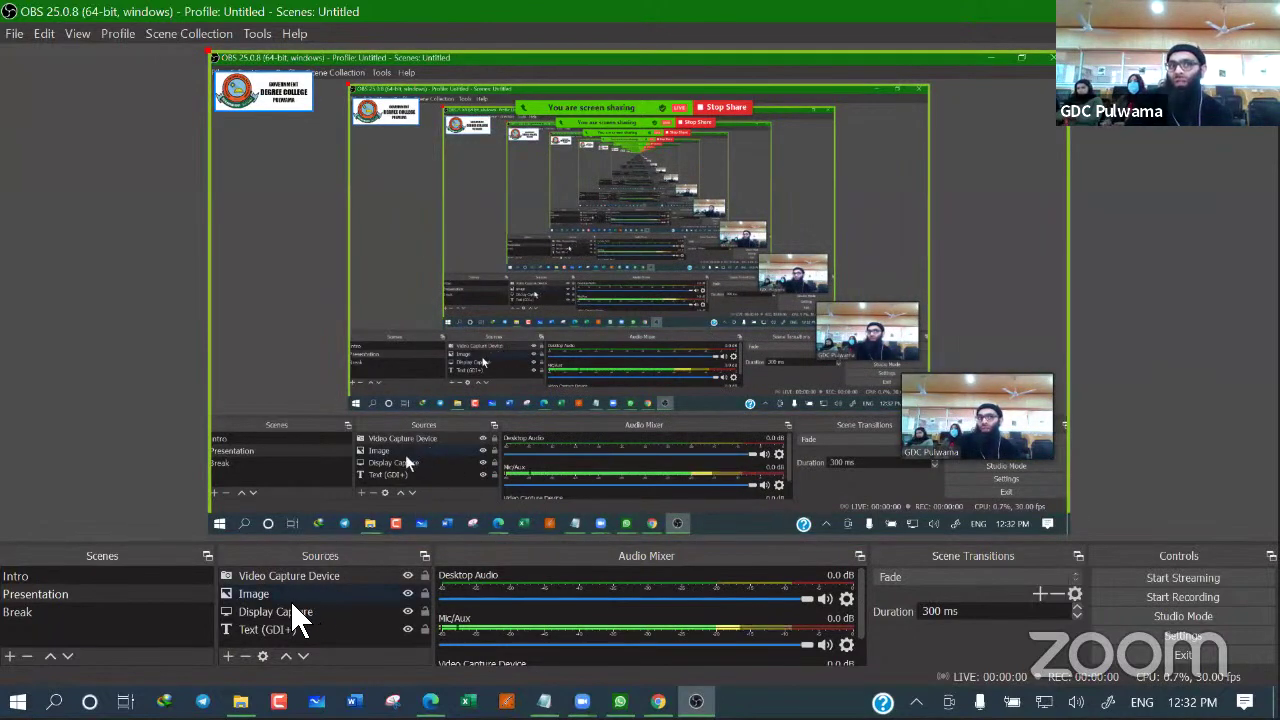
Select the Video Capture Device source and the Image source in turn to review the scene's layers
left_click(286, 580)
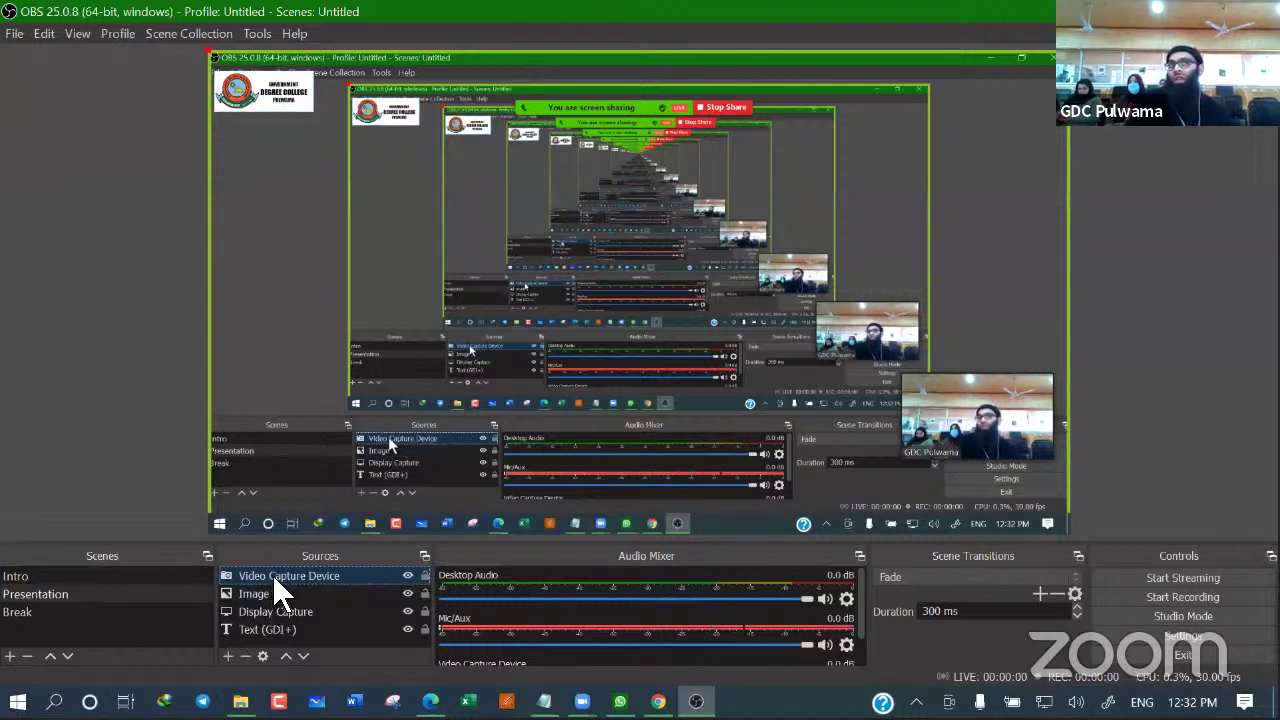
left_click(256, 592)
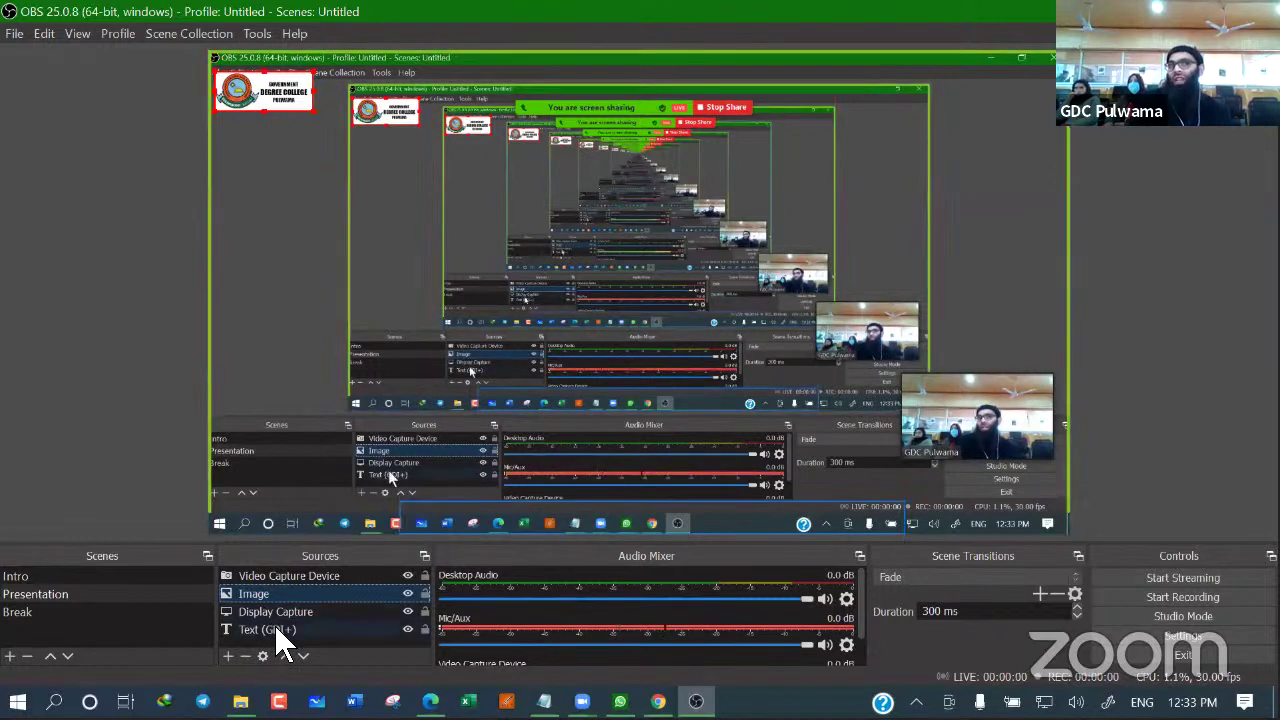
Move the Text (GDI+) source to the front of the Presentation scene's layer order and switch to the Break scene
left_click(279, 613)
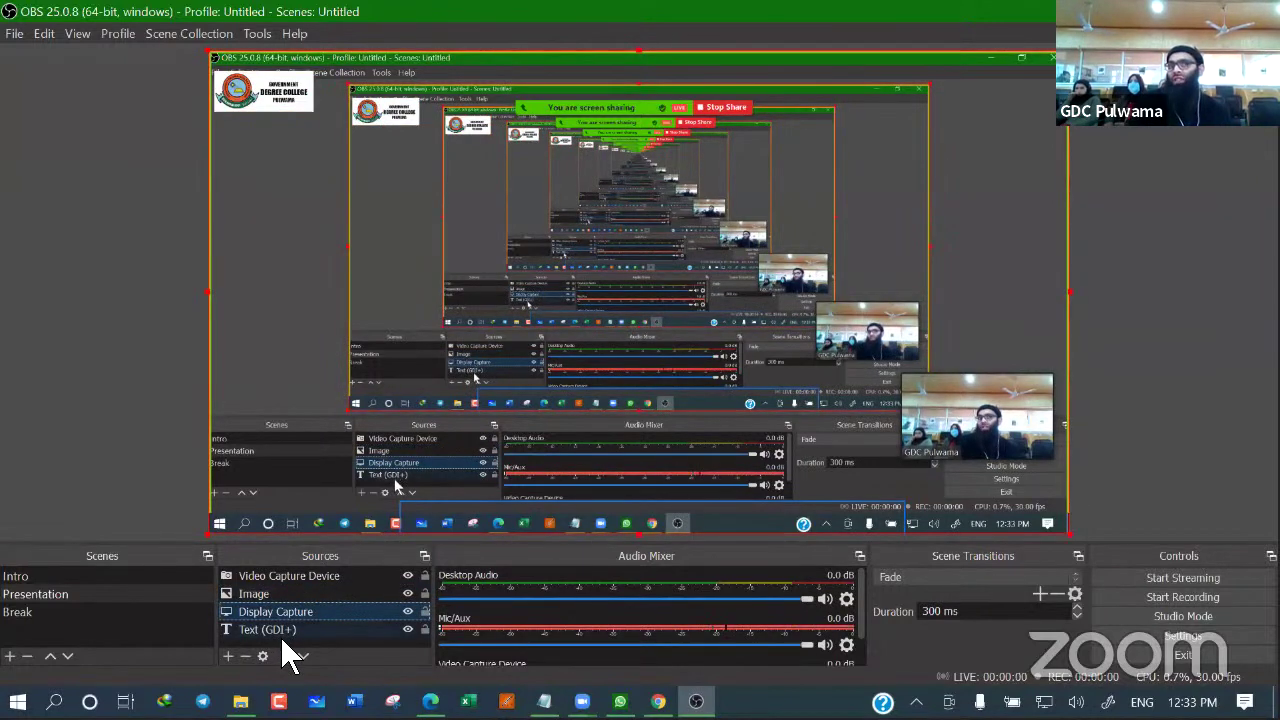
left_click(280, 631)
left_click(294, 664)
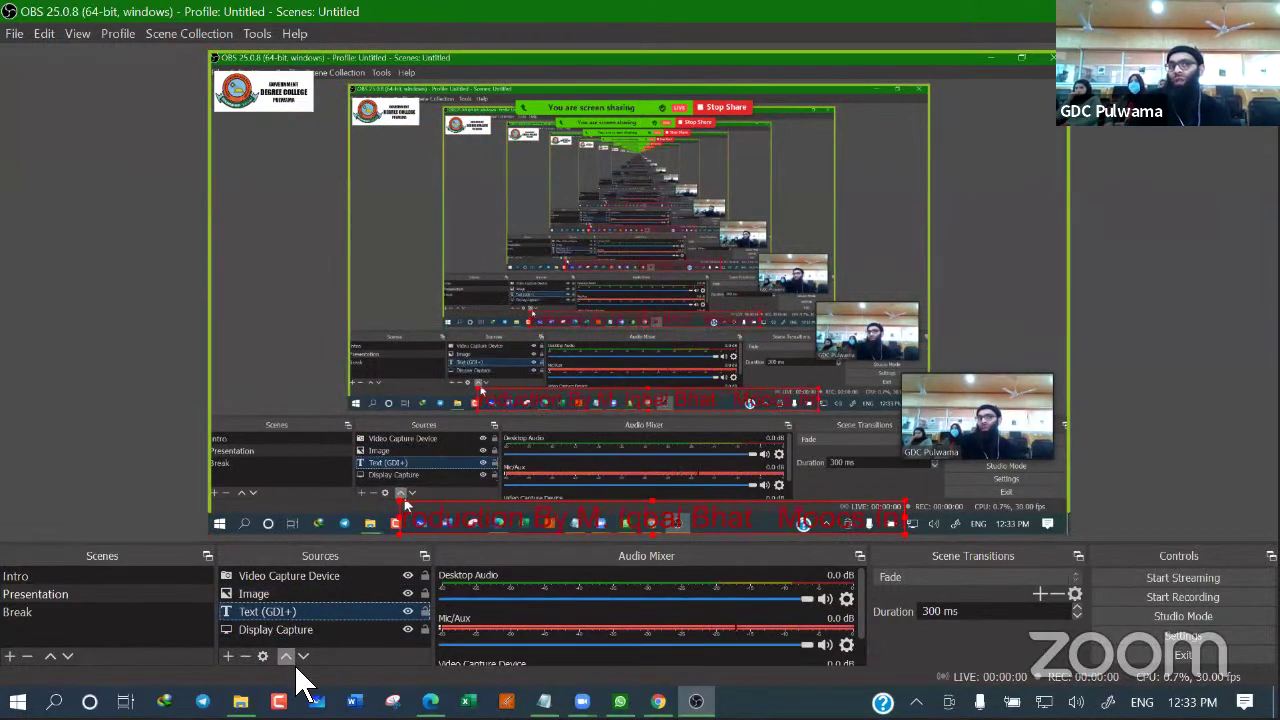
left_click(294, 664)
left_click(296, 666)
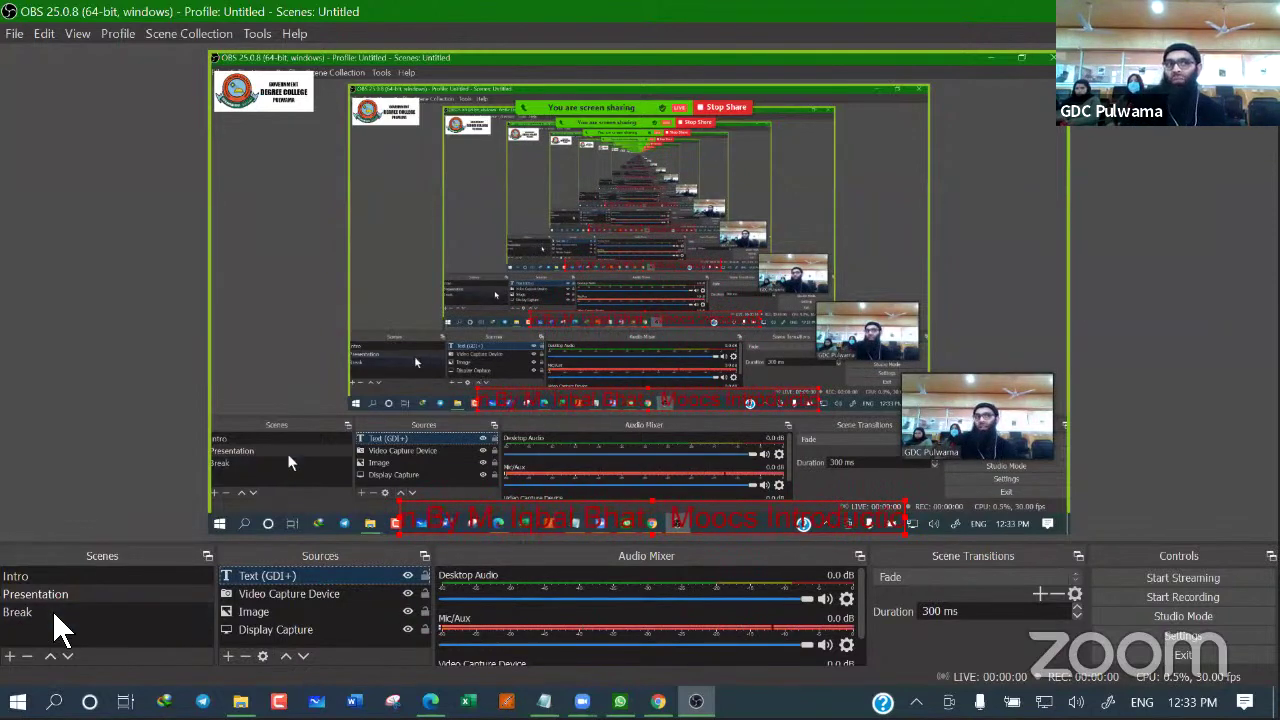
left_click(20, 613)
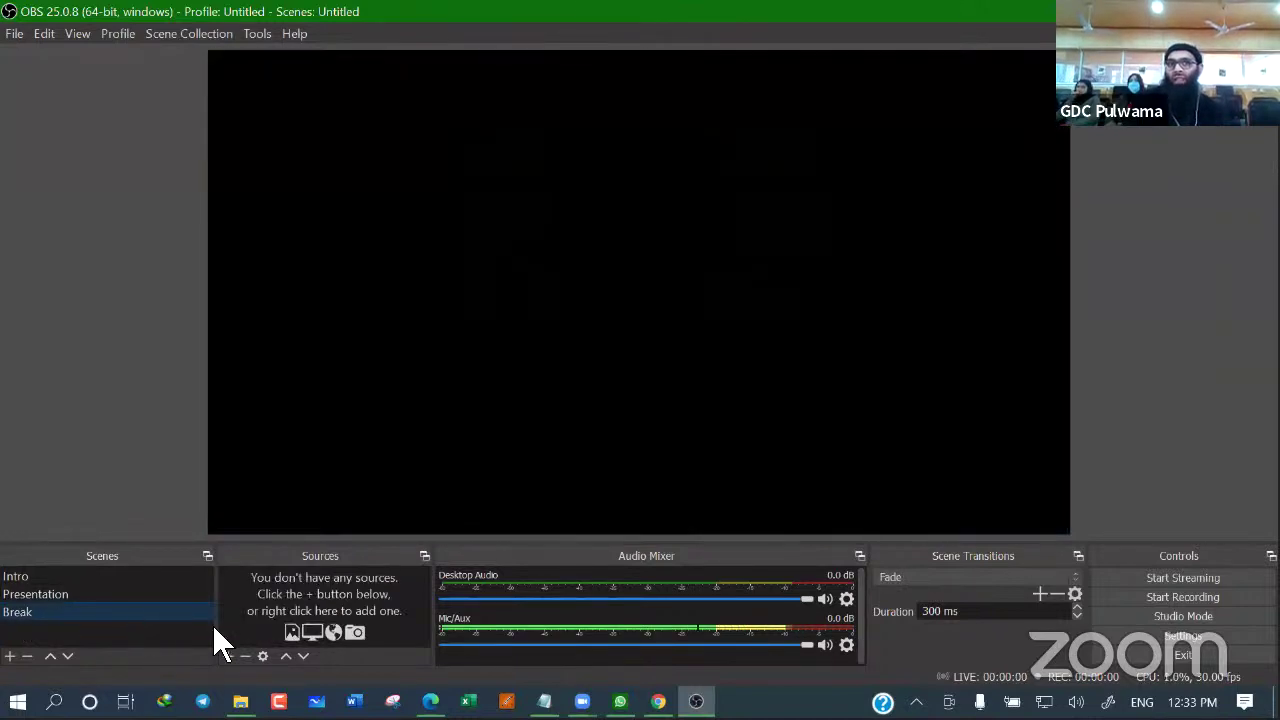
left_click(229, 656)
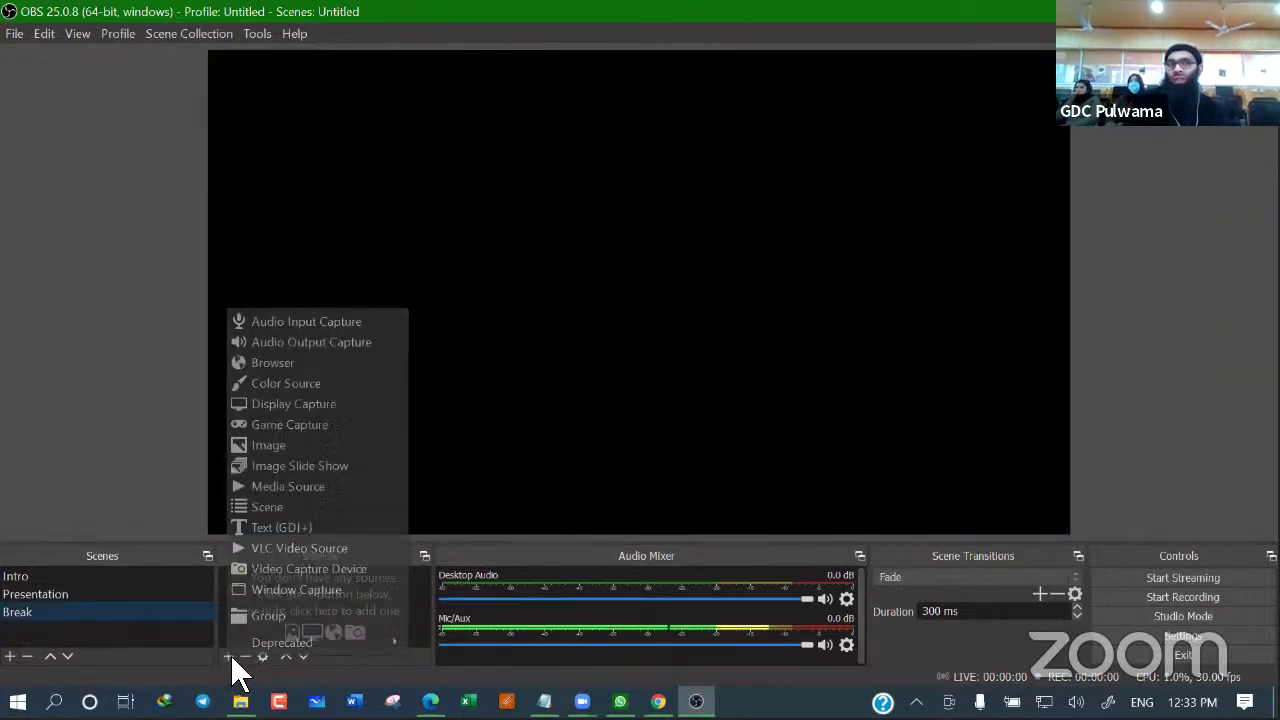
left_click(308, 510)
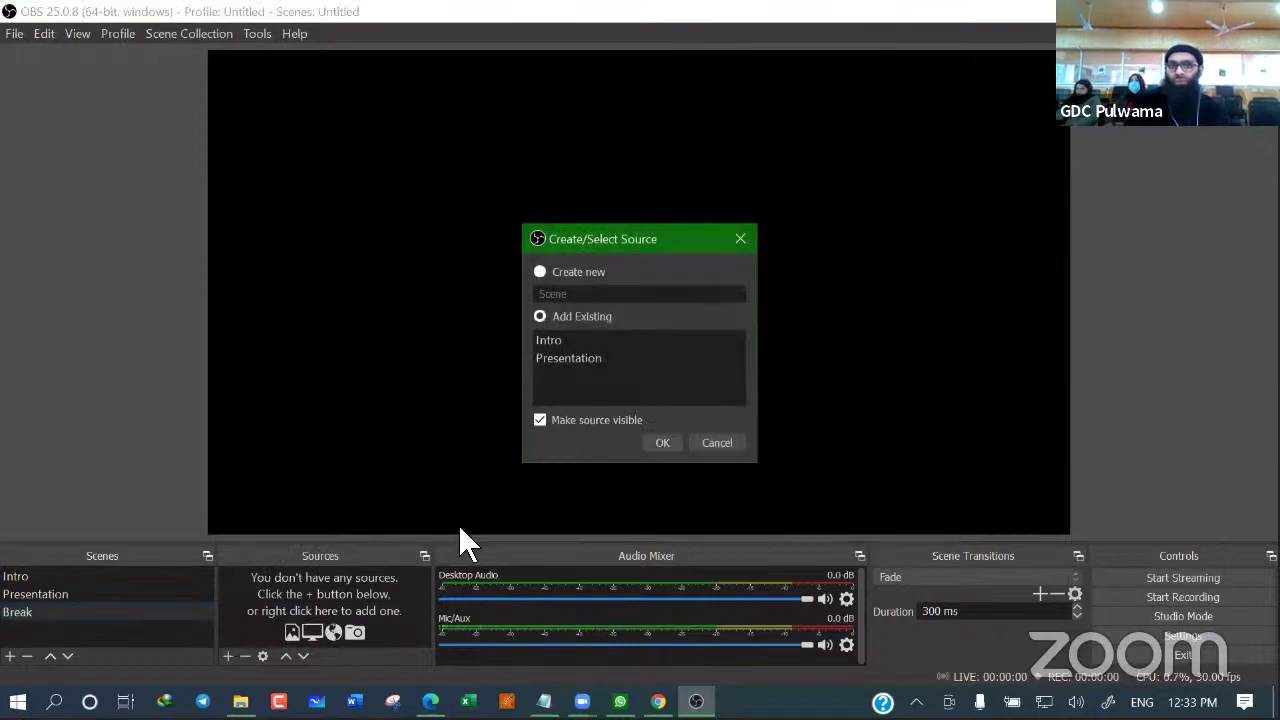
left_click(720, 441)
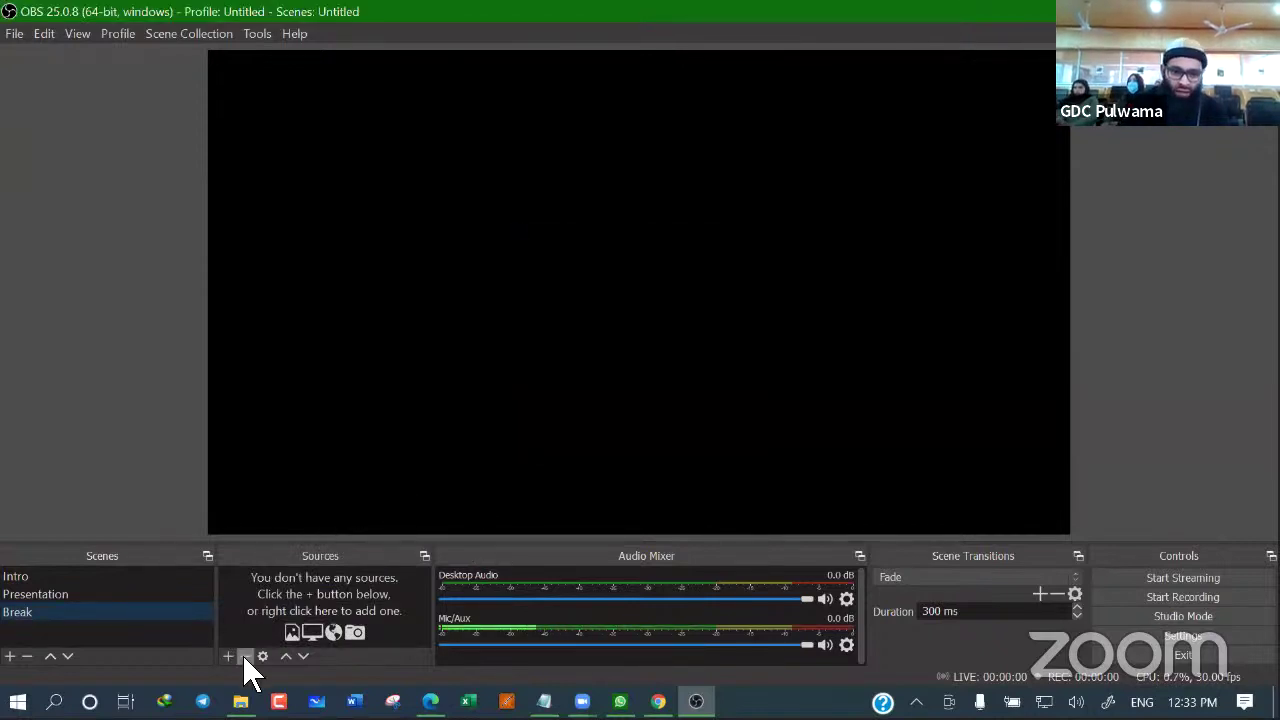
key("super")
key("Escape")
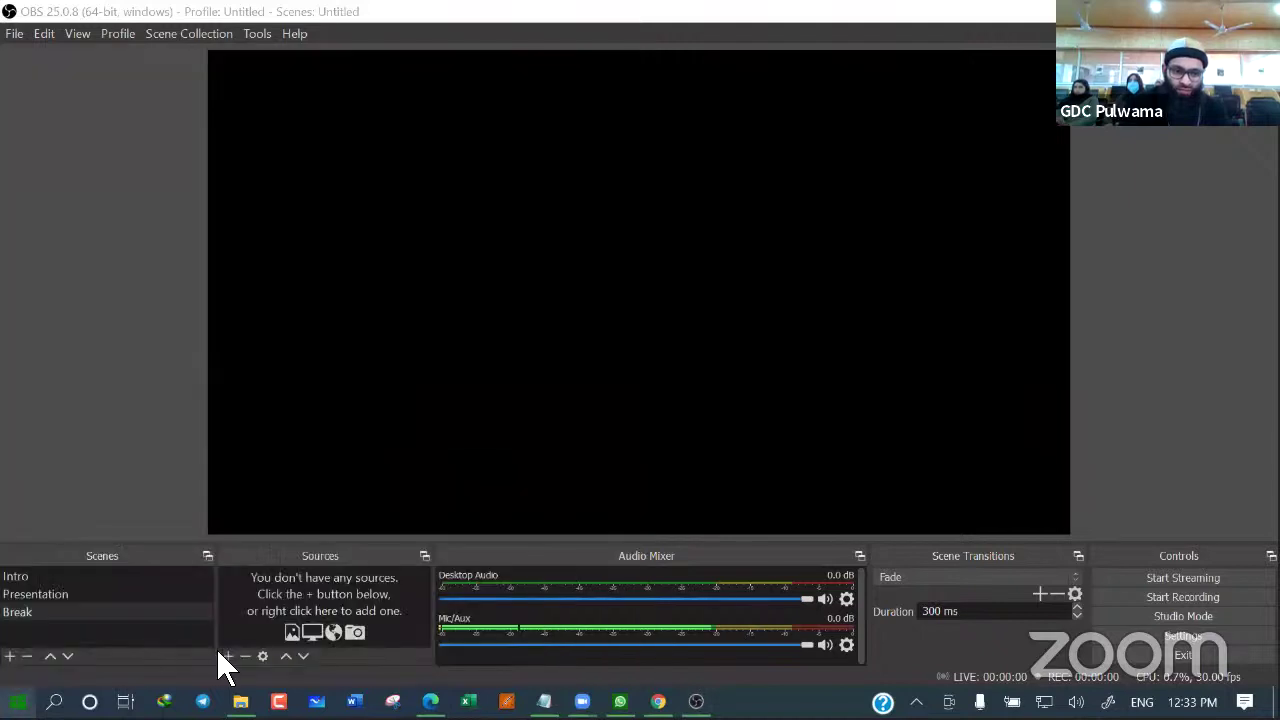
Add a new Text (GDI+) source to the Break scene with the text "Tea Break"
left_click(229, 655)
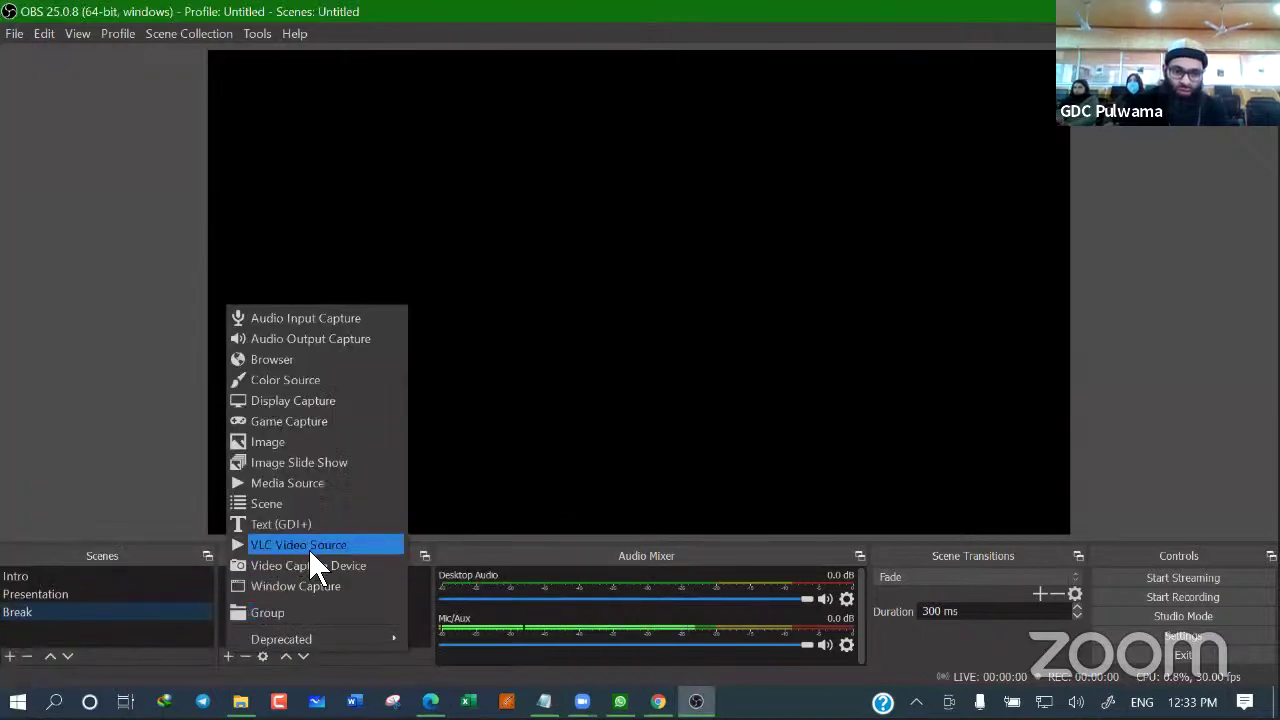
left_click(306, 521)
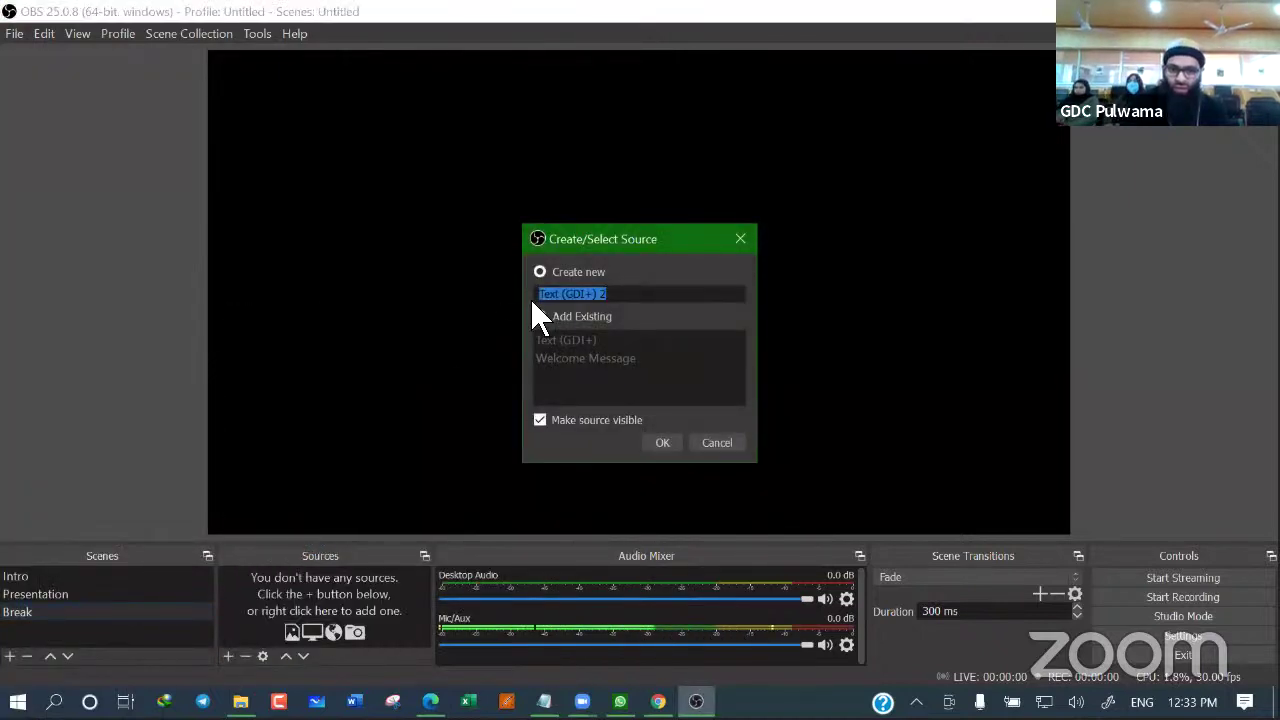
left_click(662, 442)
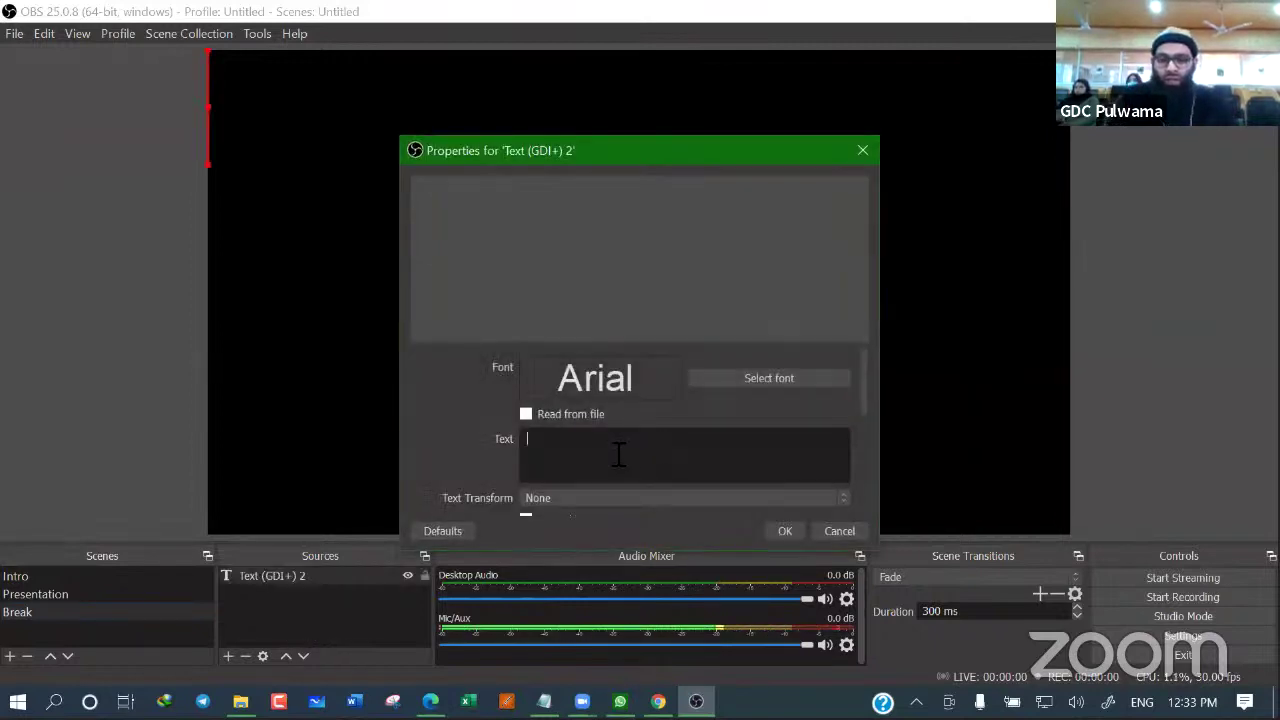
type("Tea Break")
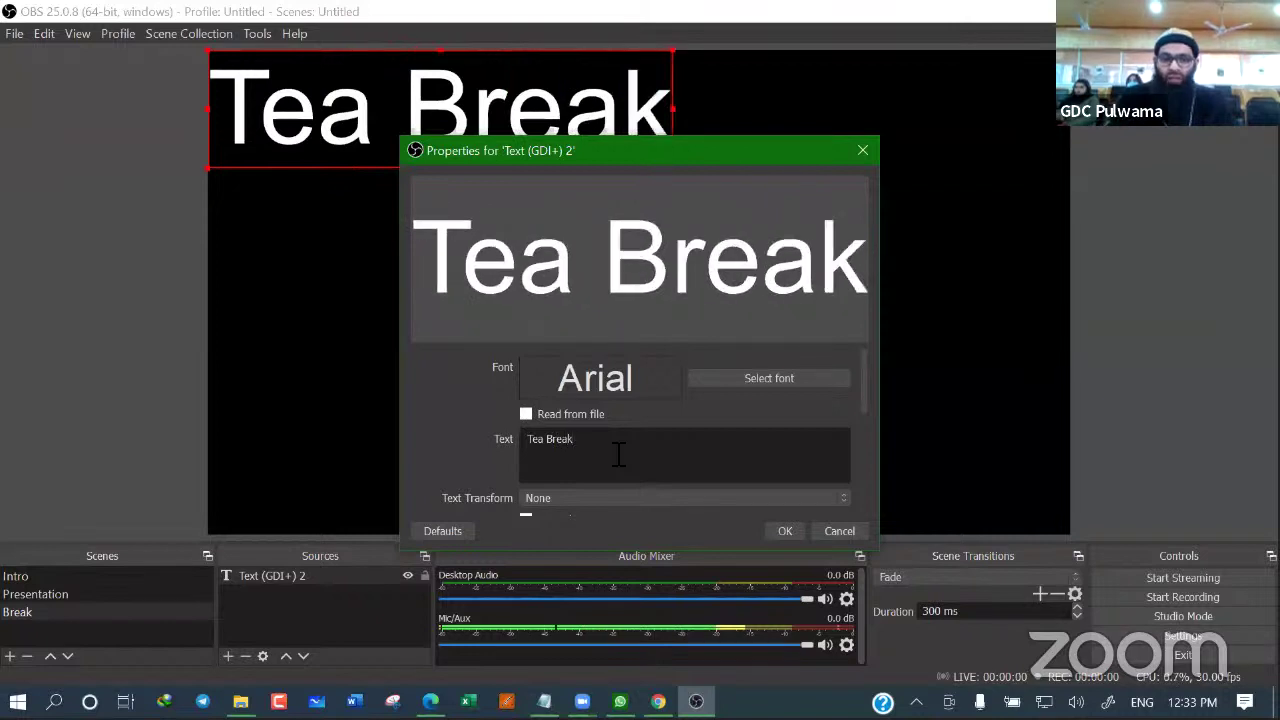
scroll(626, 470, "down", 3)
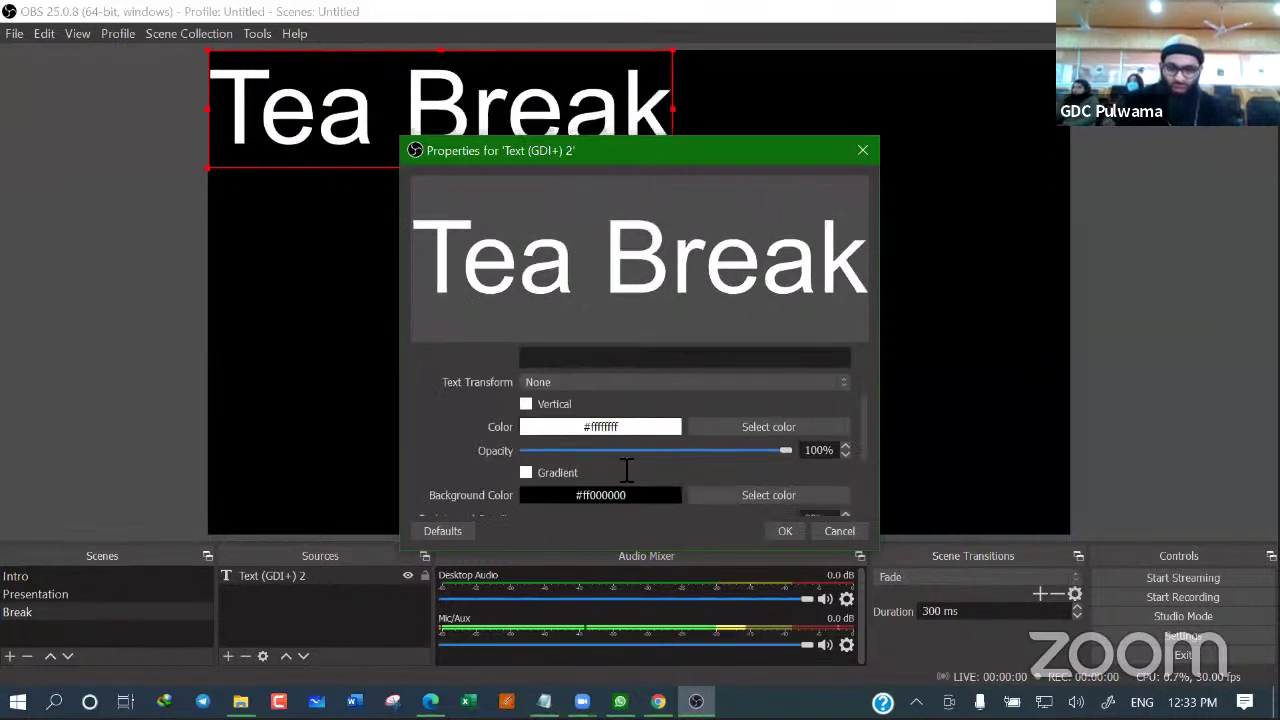
scroll(760, 435, "up", 3)
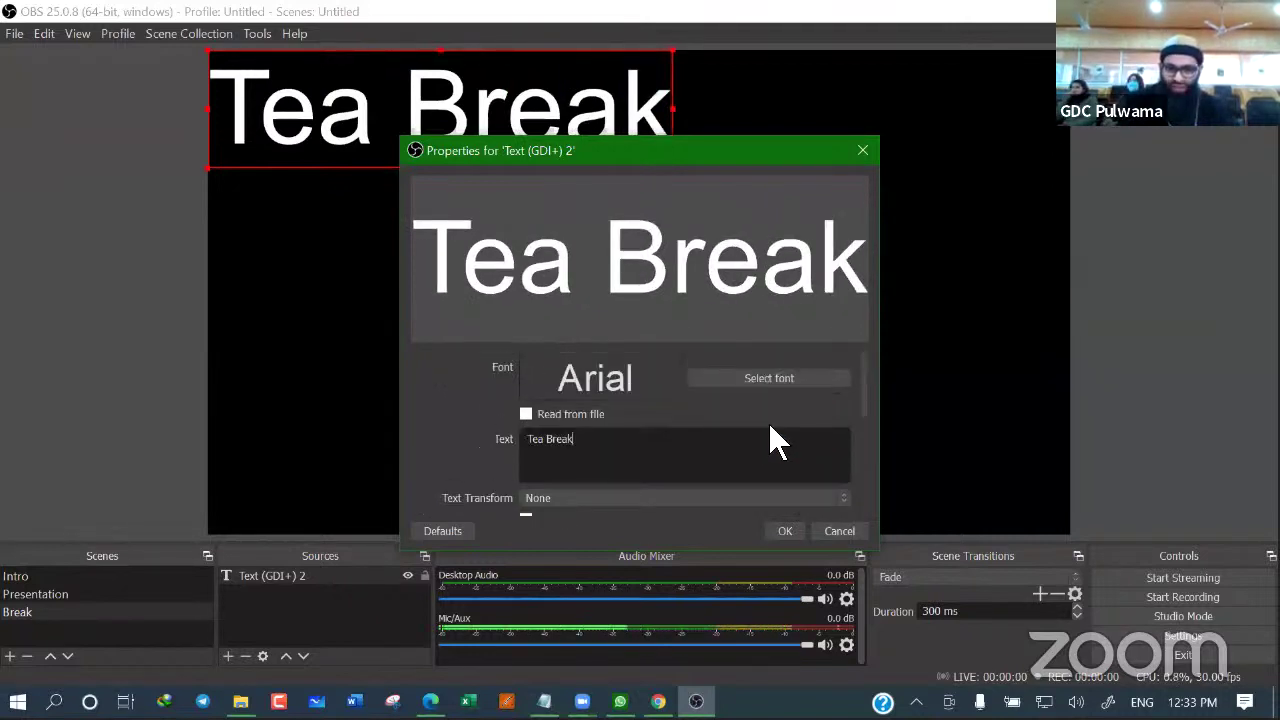
Set the Tea Break text's font size to 72, and enlarge and place it near the middle of the canvas
left_click(800, 378)
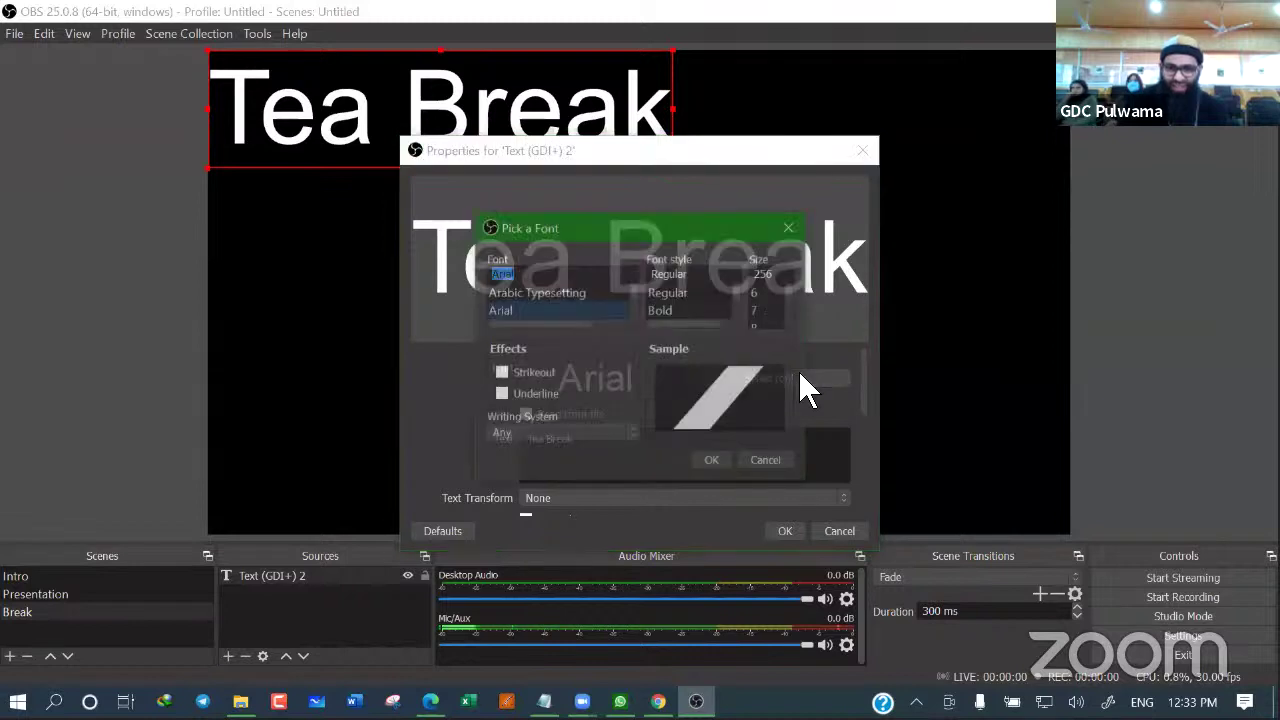
left_click(792, 300)
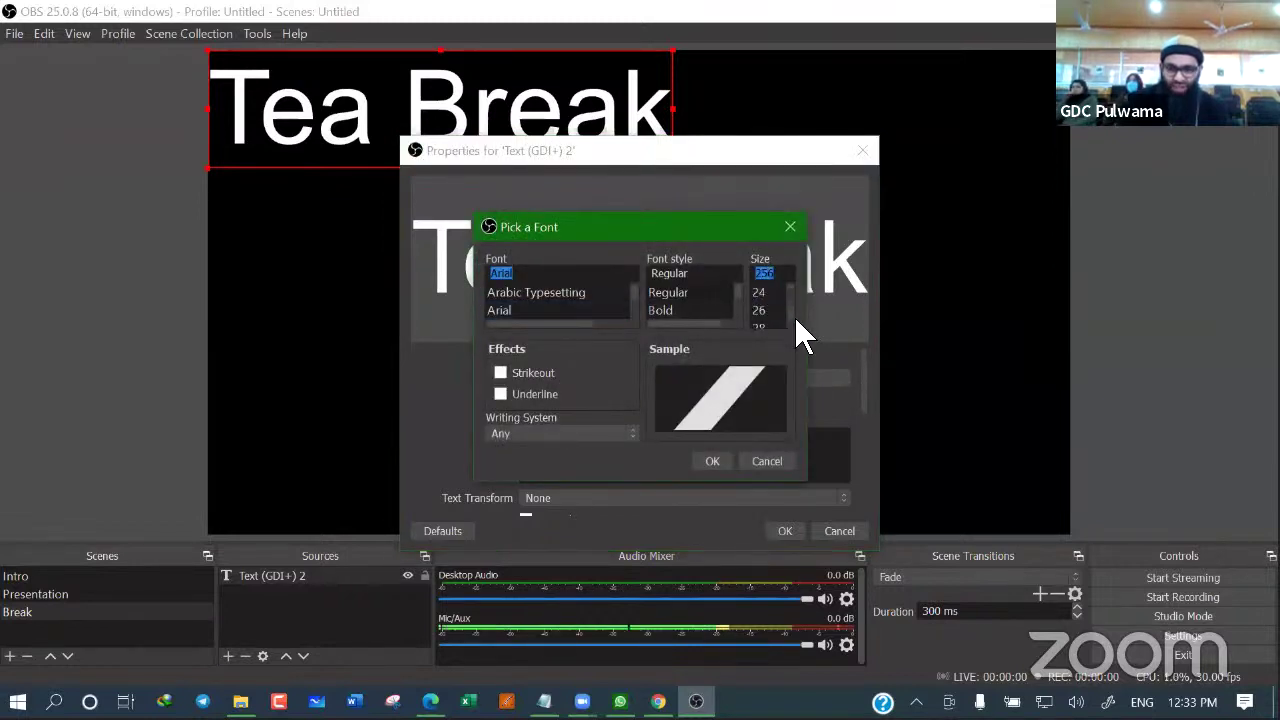
left_click(764, 311)
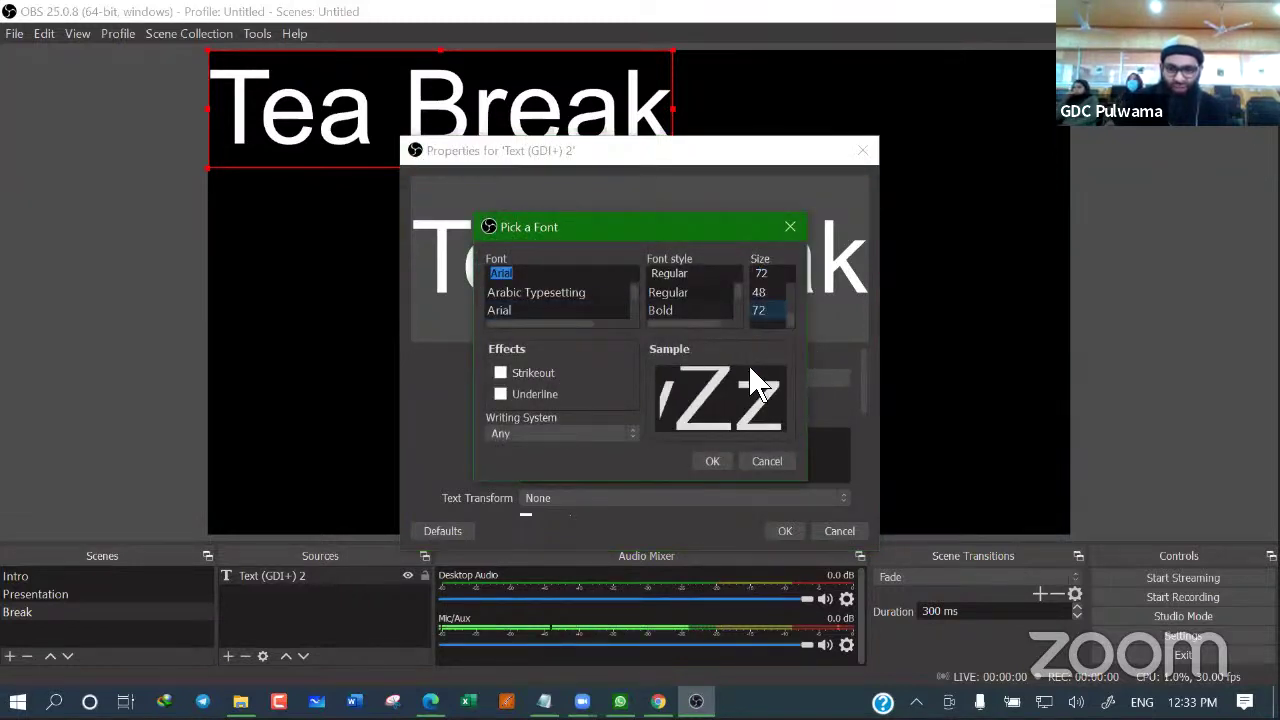
left_click(716, 465)
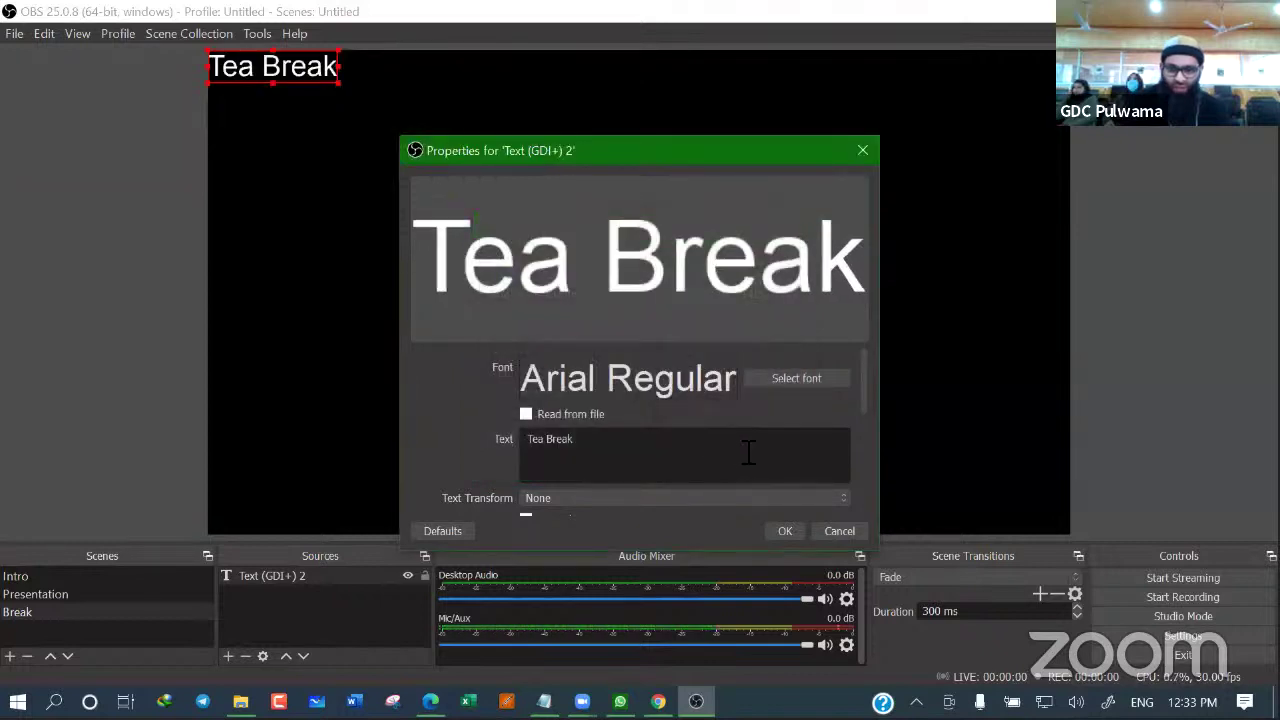
left_click(786, 531)
left_click_drag(292, 66, 815, 350)
left_click_drag(786, 309, 665, 281)
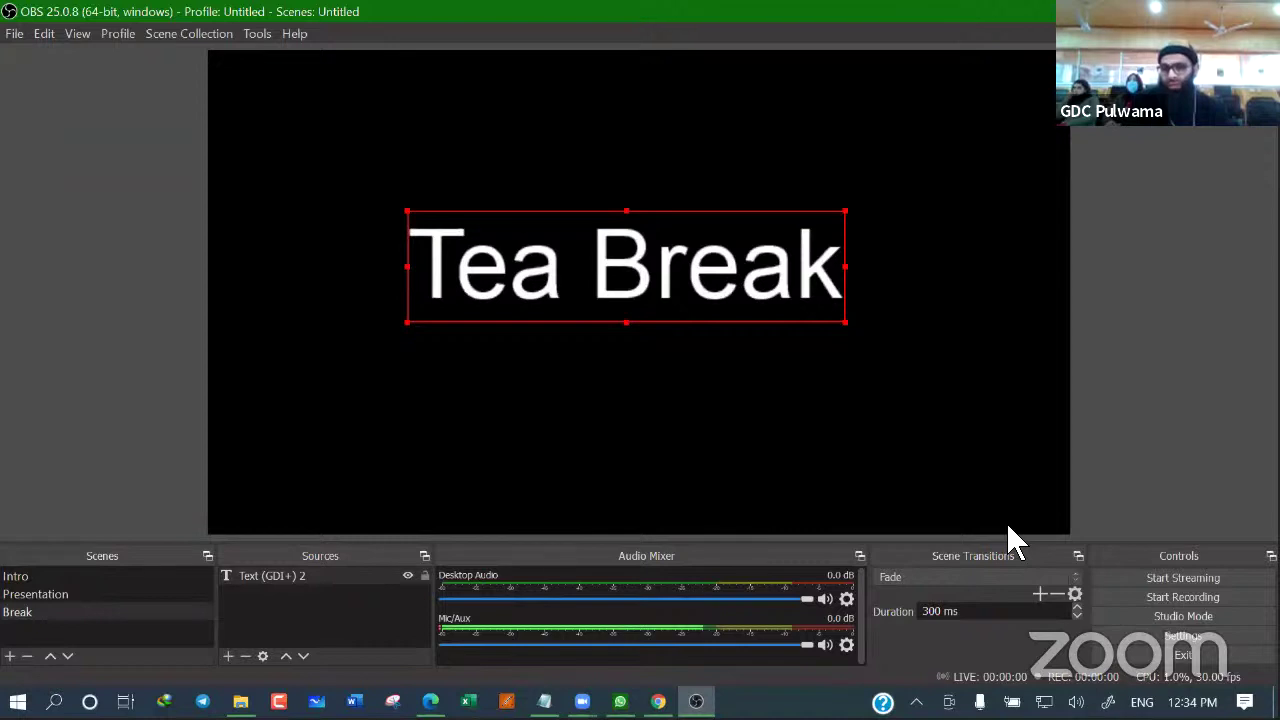
Set the hotkey for switching to the Break scene to 1 in the hotkey settings
left_click(1165, 636)
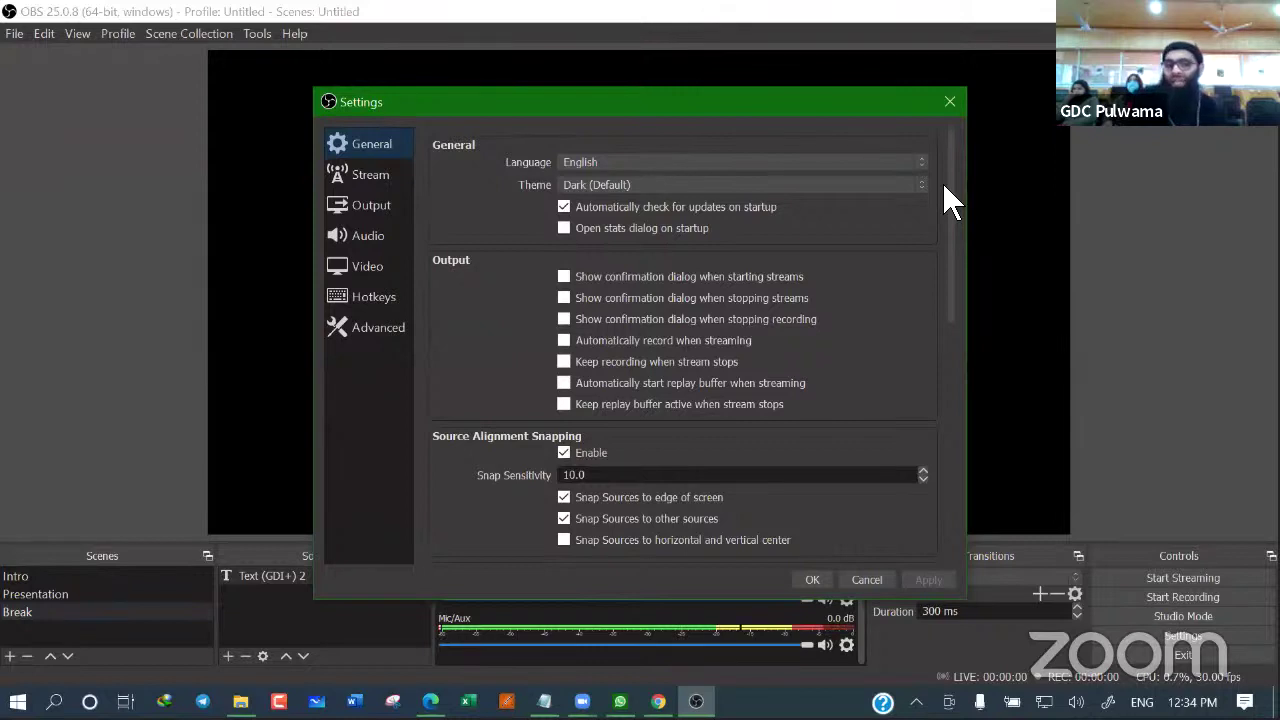
left_click(362, 303)
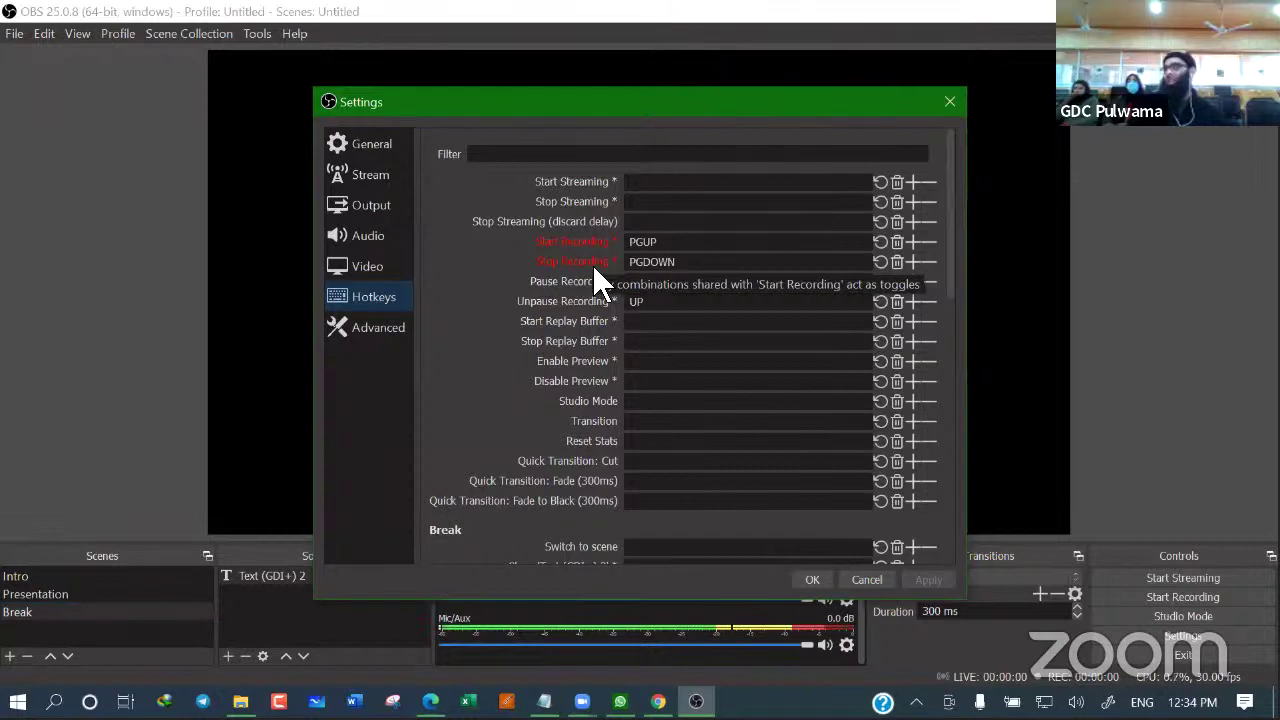
key("Down")
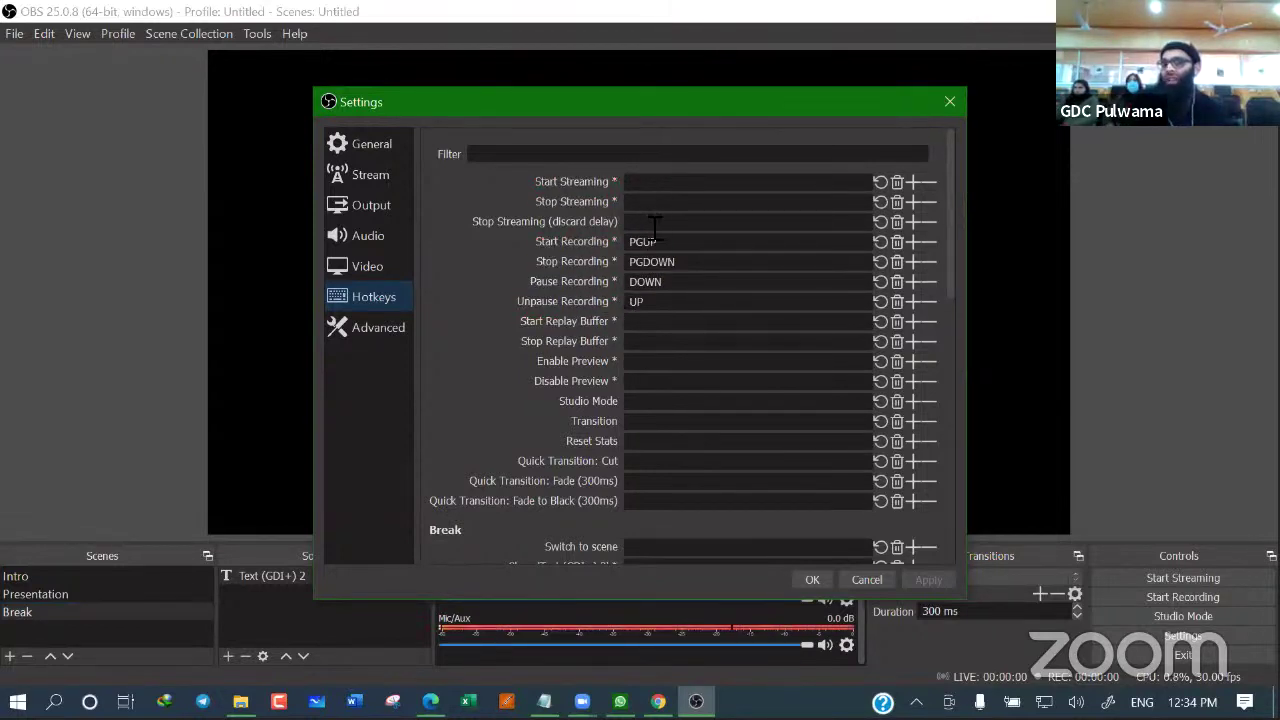
scroll(642, 311, "down", 5)
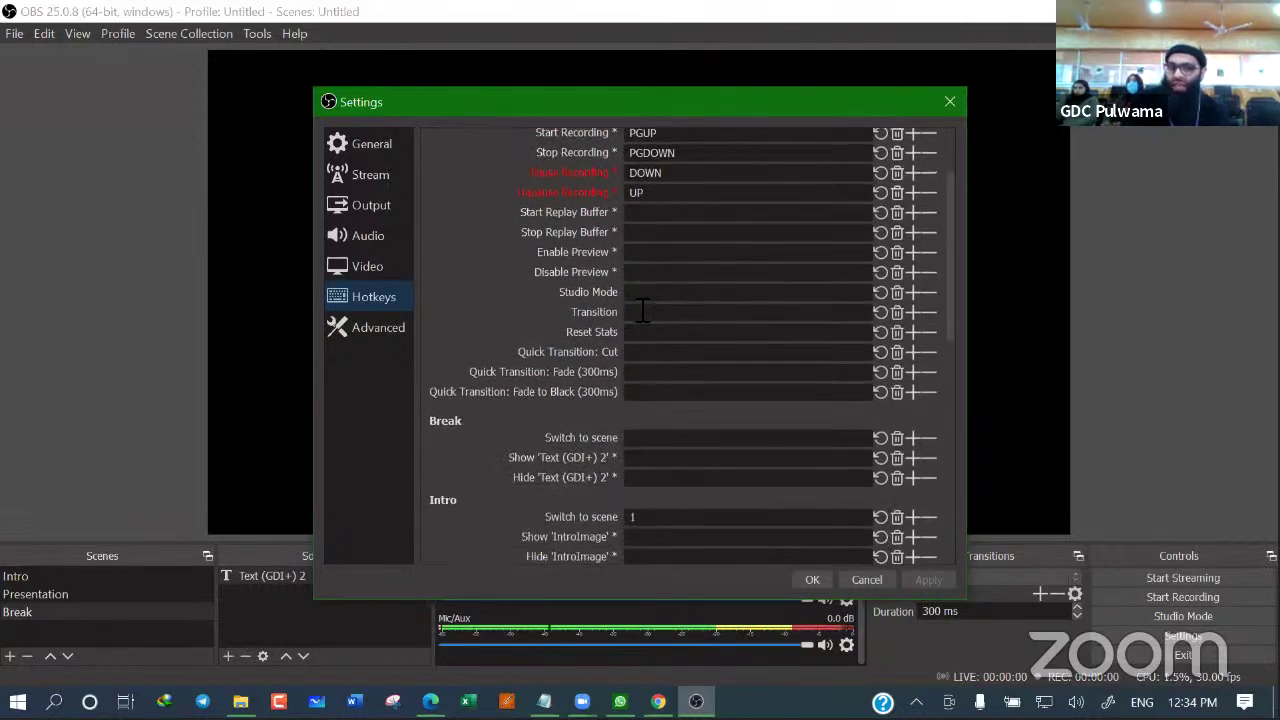
scroll(643, 309, "down", 1)
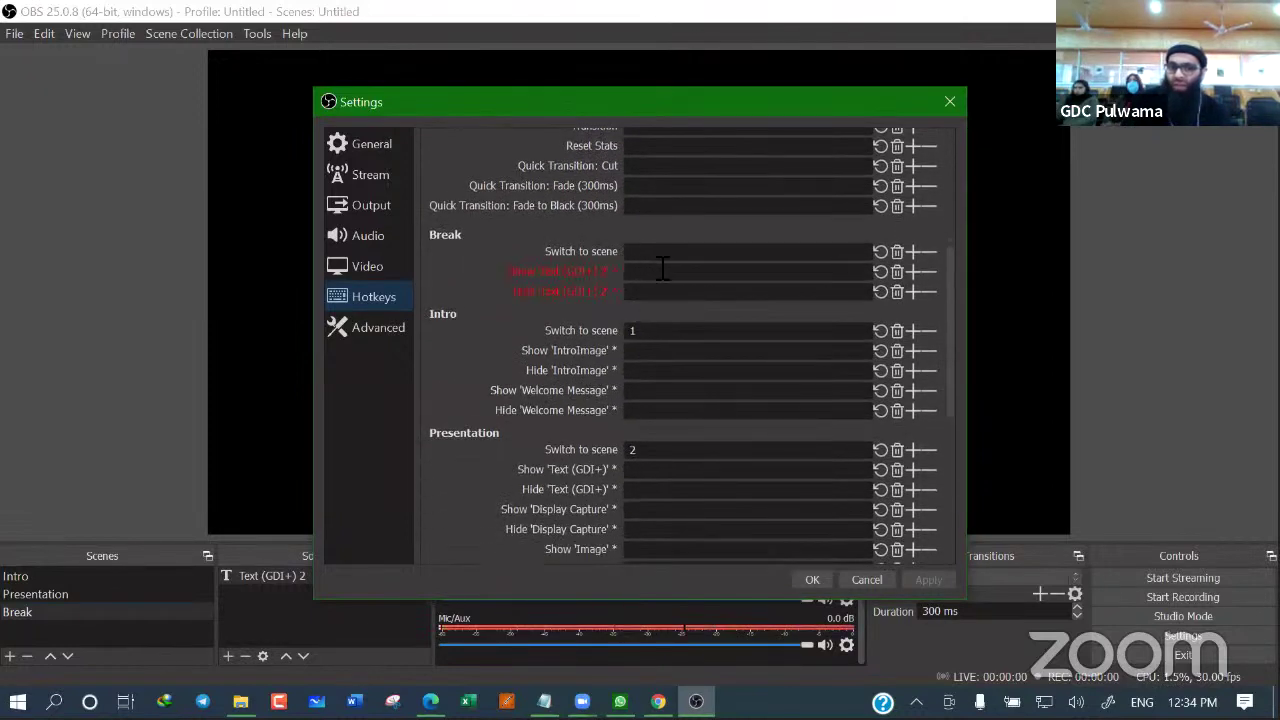
left_click(673, 253)
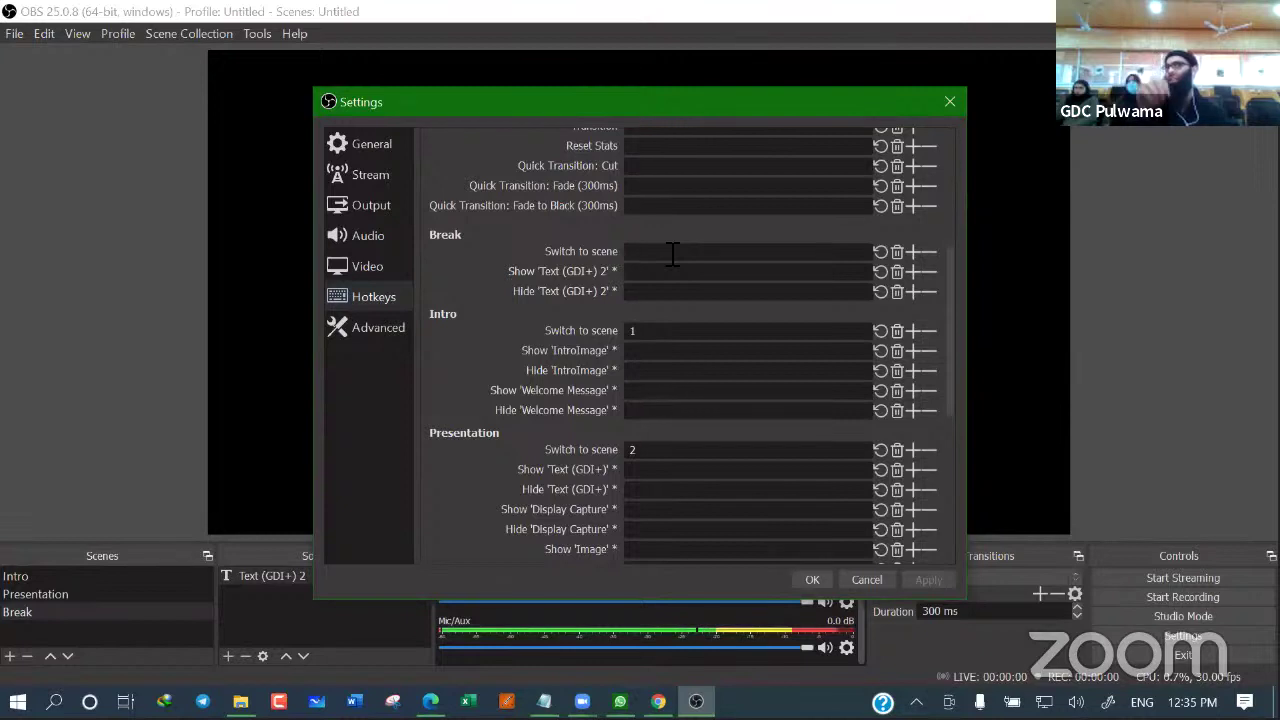
key("ctrl+s")
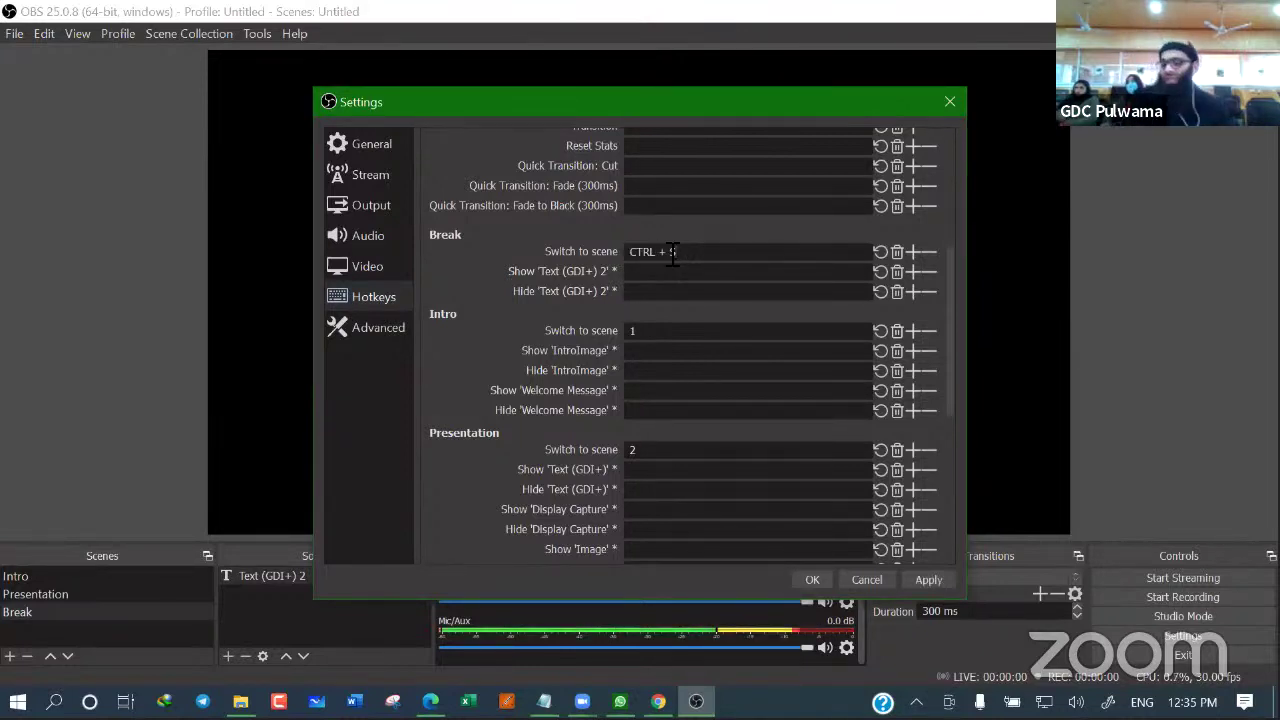
key("BackSpace")
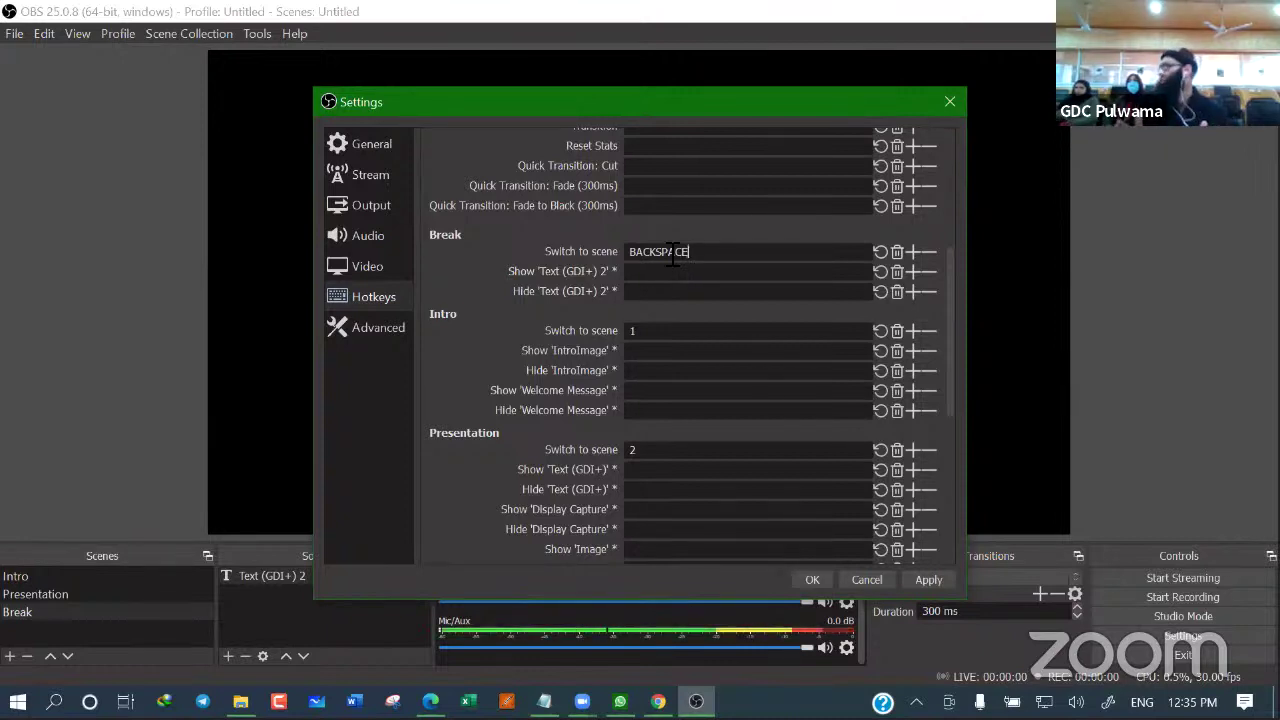
key("1")
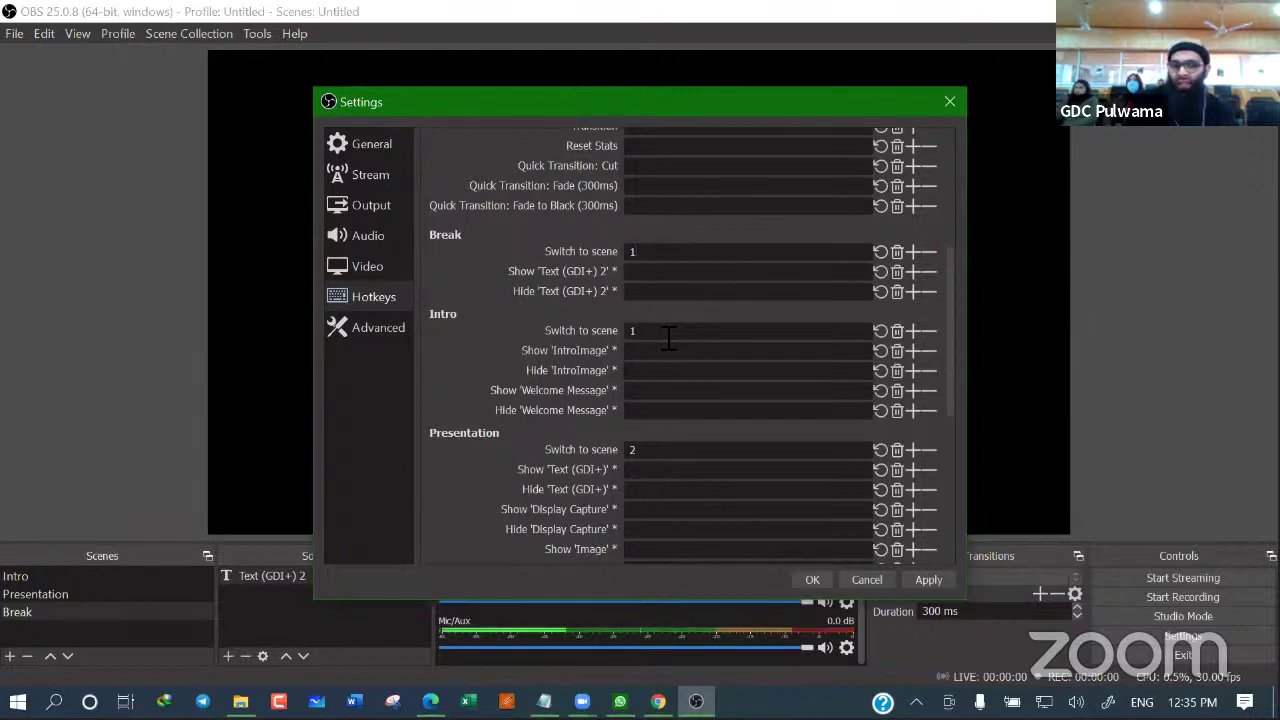
Set the scene-switching hotkeys to 2 for Intro and 3 for Presentation, and save the settings
key("2")
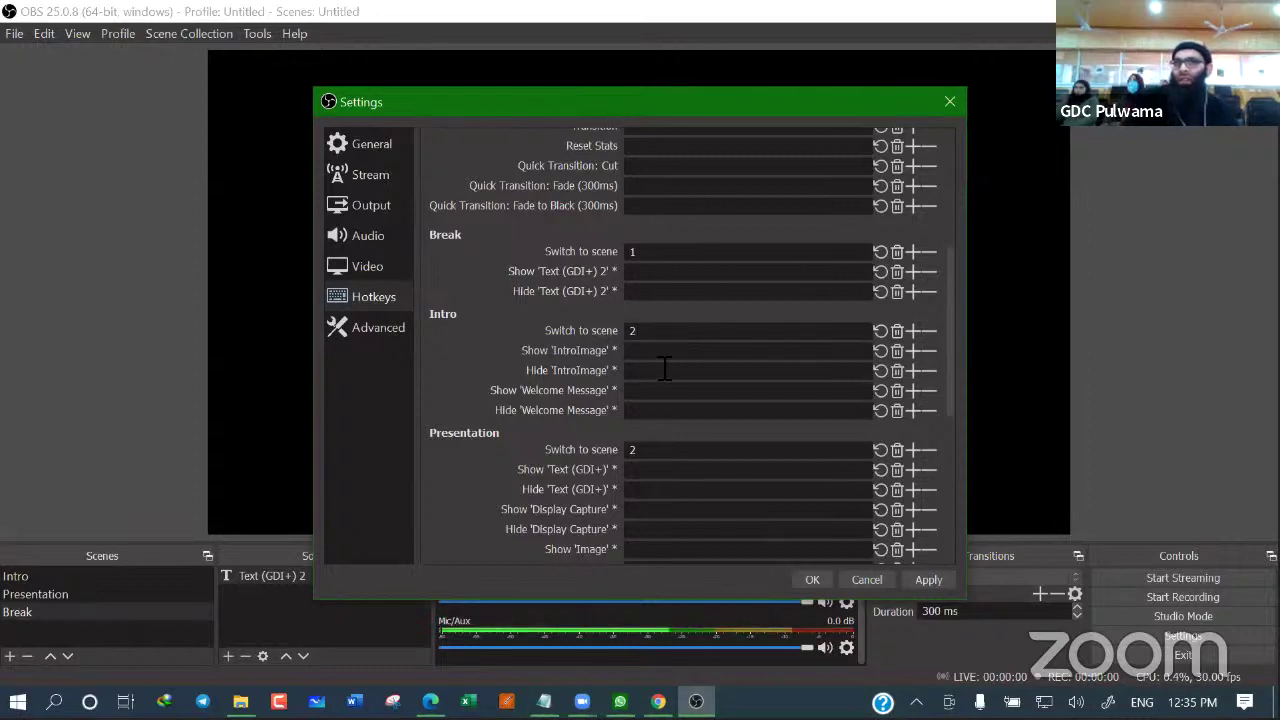
key("3")
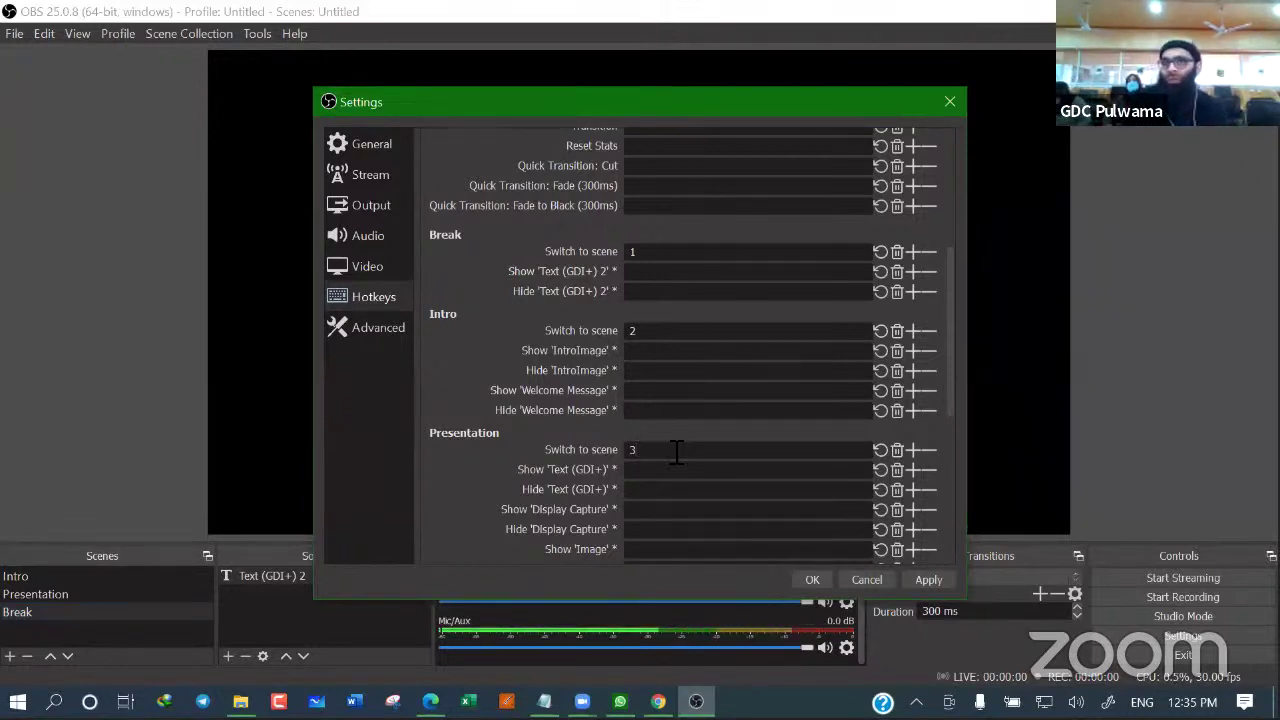
left_click(936, 583)
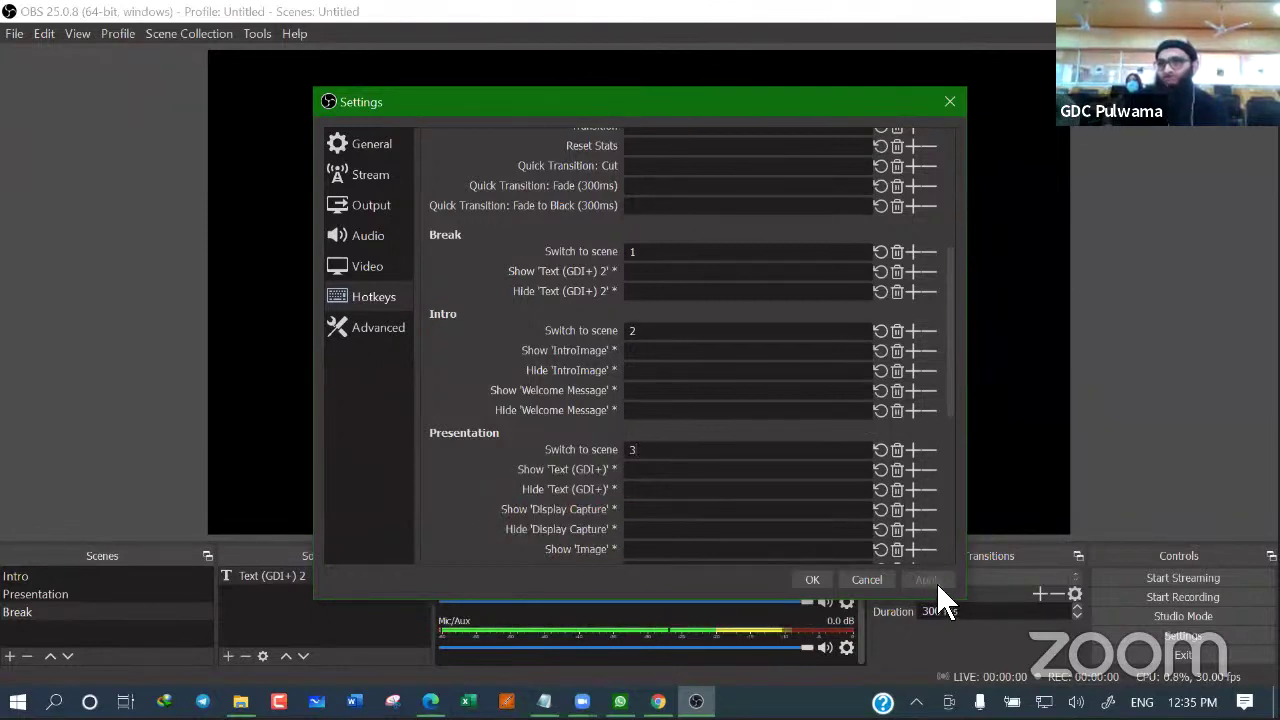
left_click(822, 578)
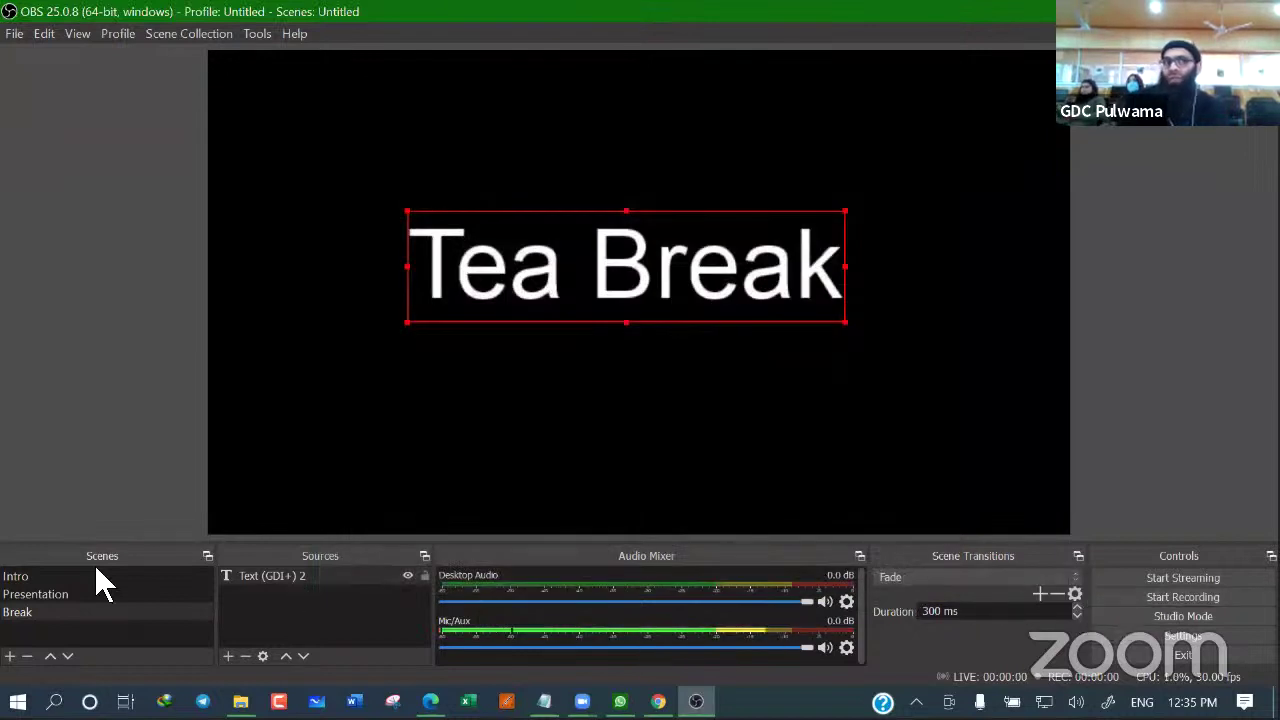
Start recording with the Intro scene active and show the Windows desktop
left_click(30, 577)
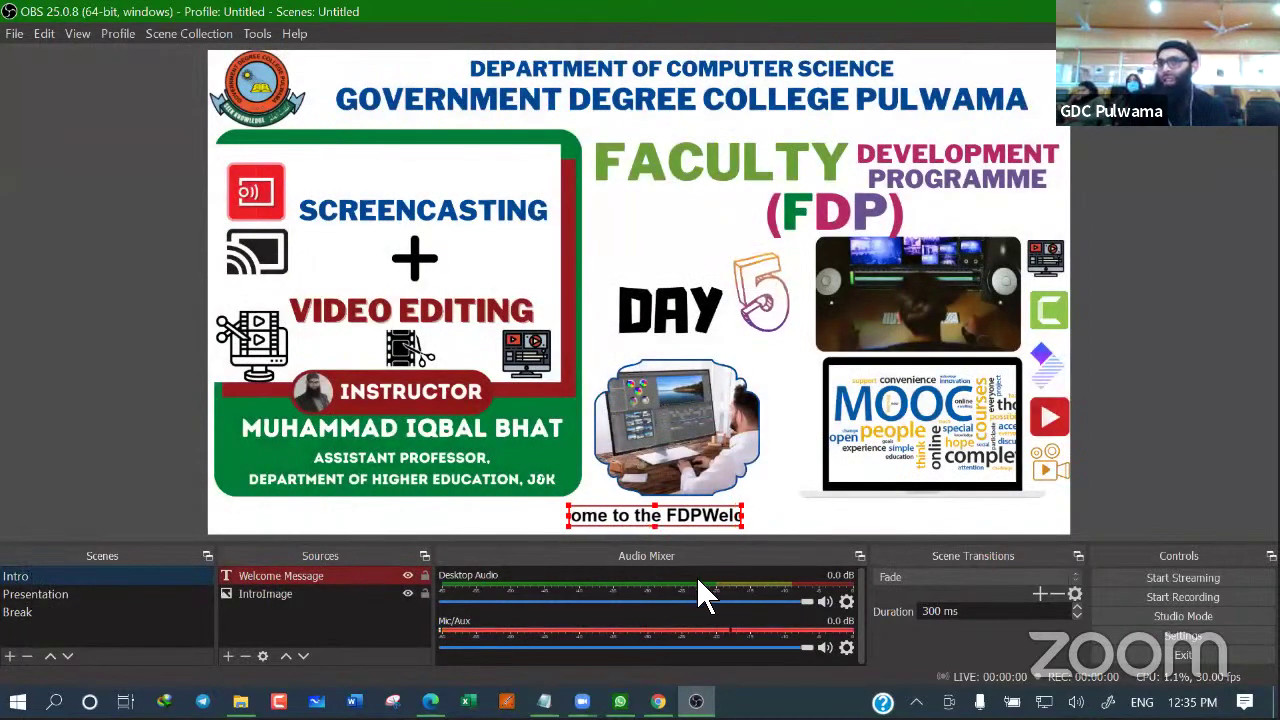
left_click(1156, 598)
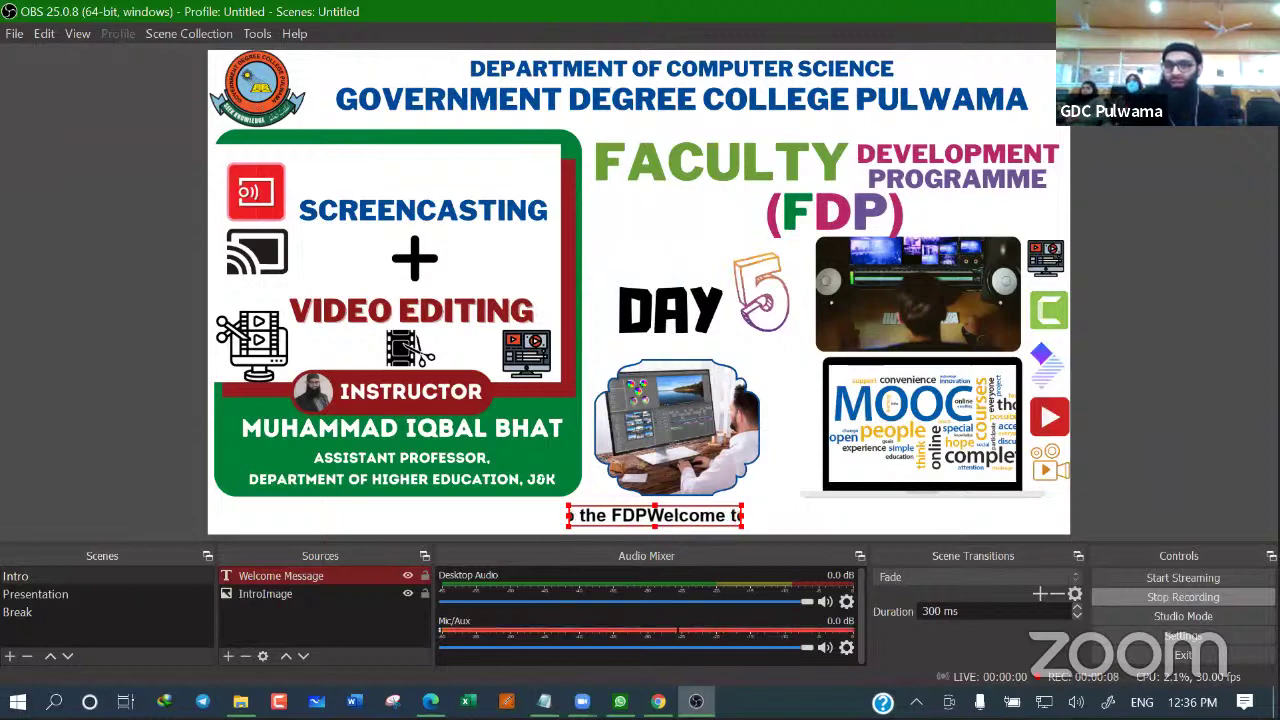
key("super+d")
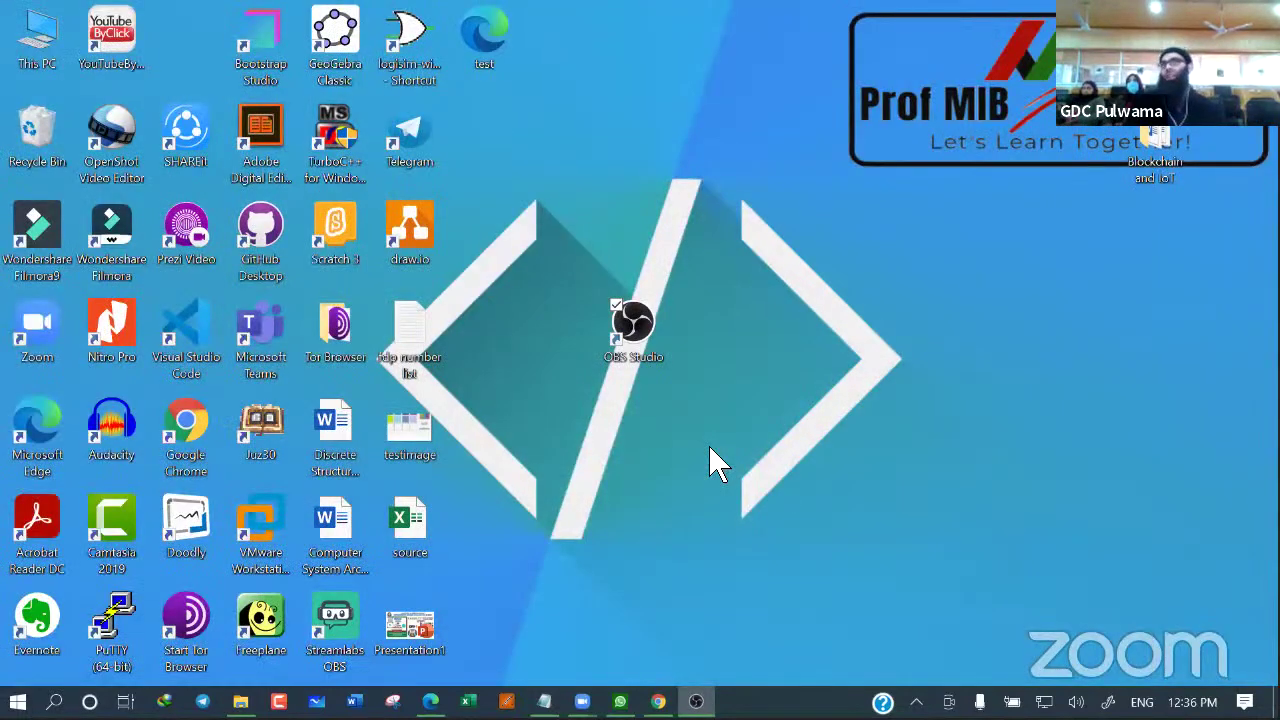
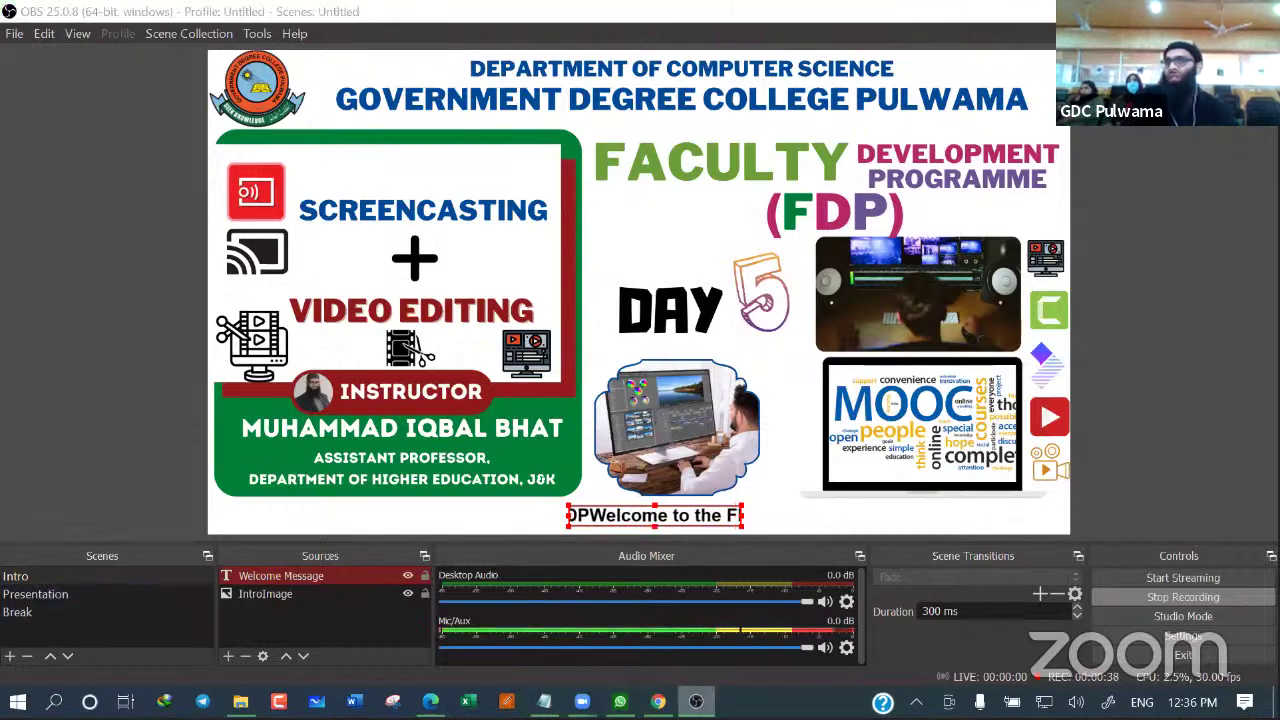
Switch the running recording from the Intro scene to the Presentation scene
key("super+d")
key("super+d")
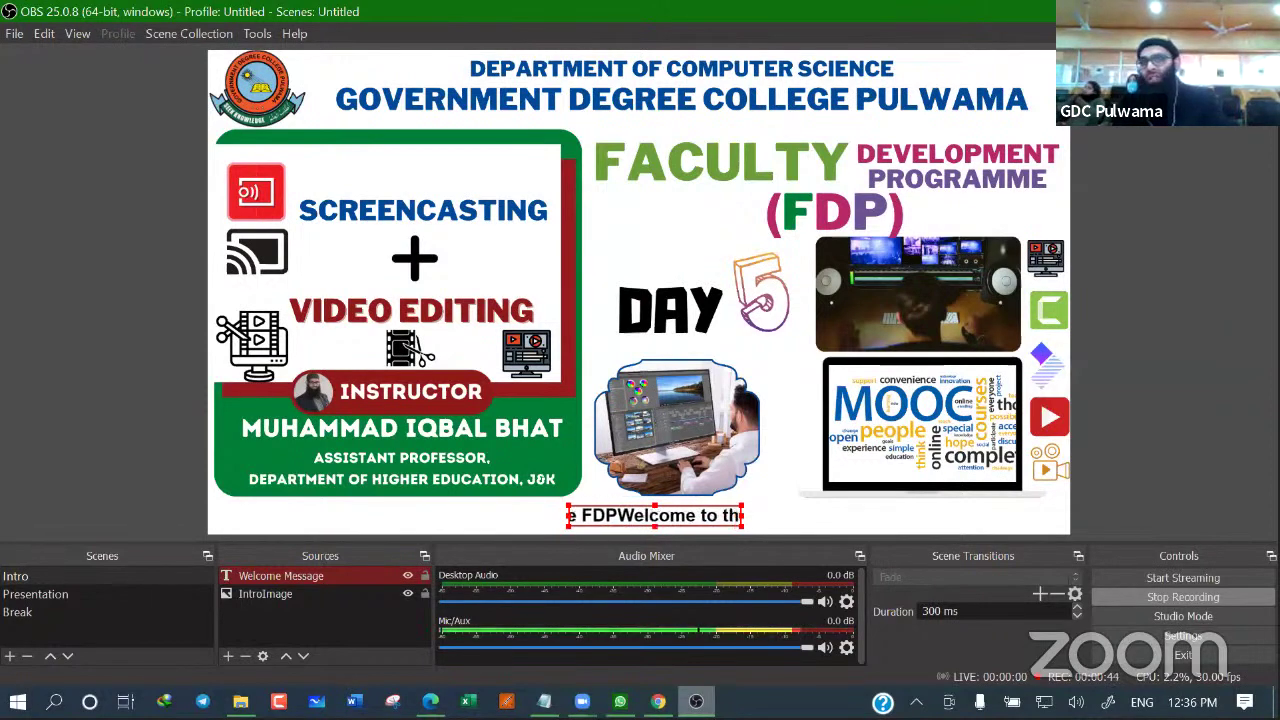
left_click(35, 594)
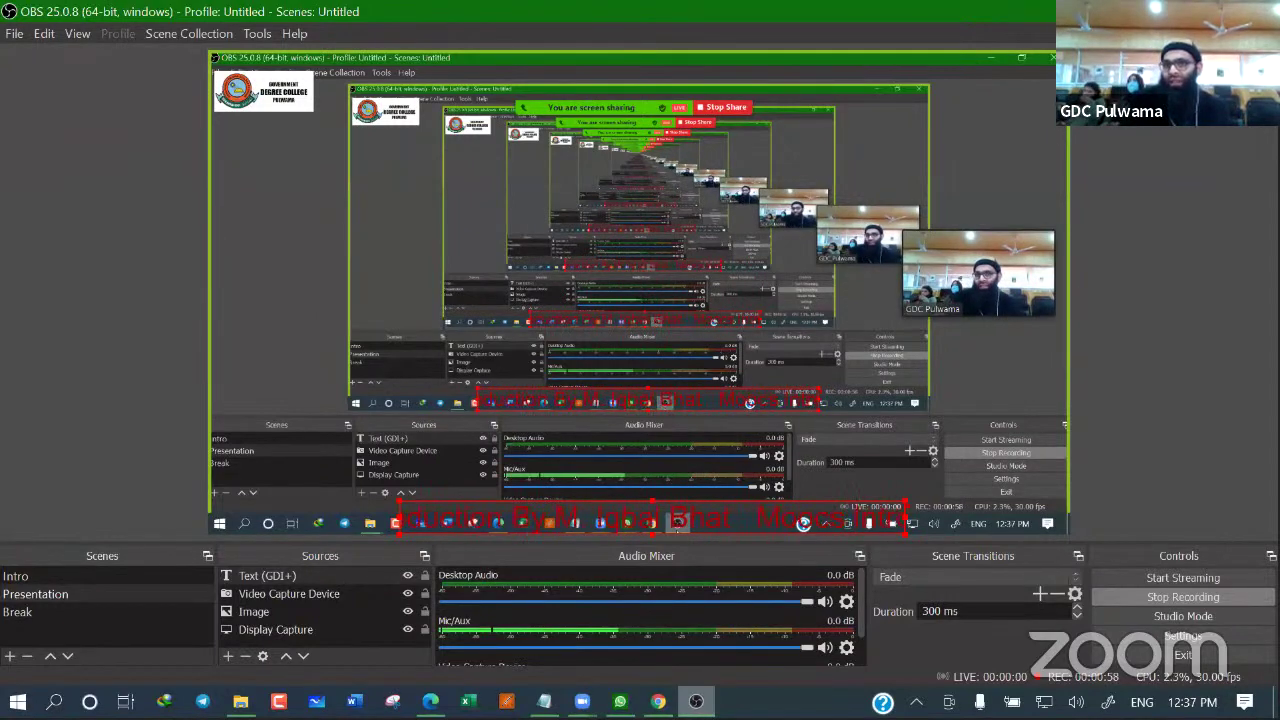
left_click(696, 701)
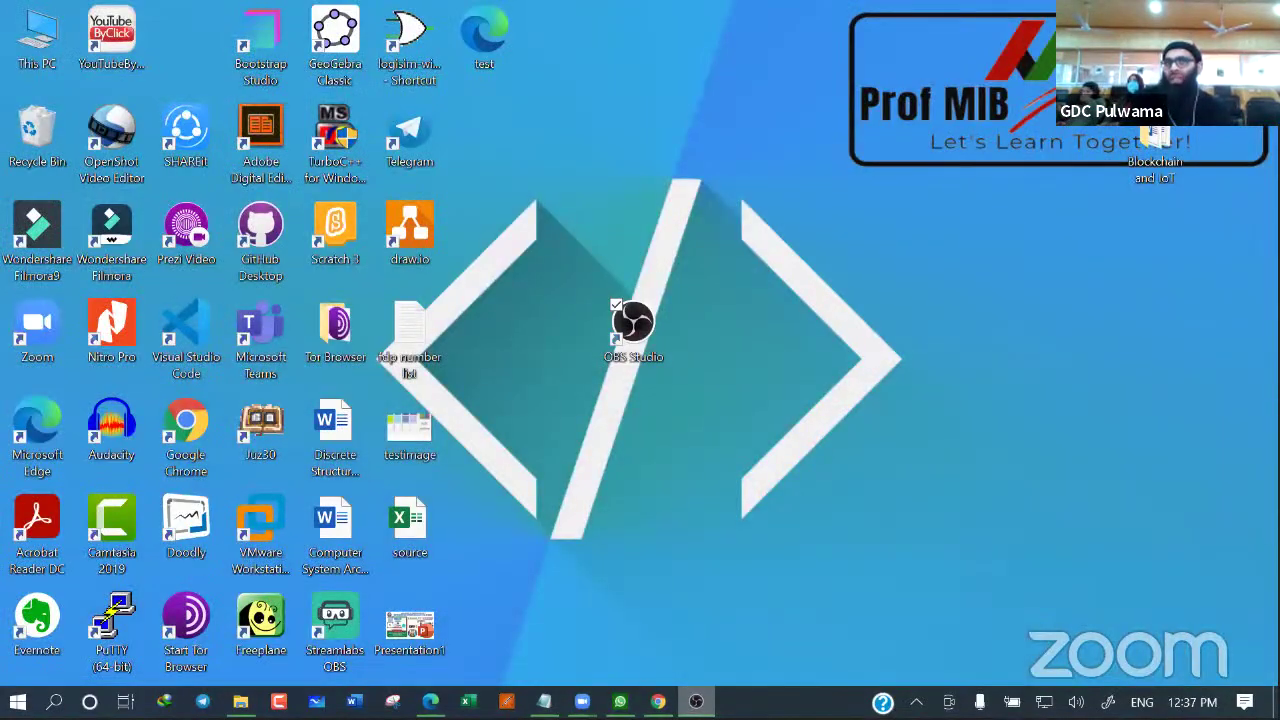
left_click(696, 701)
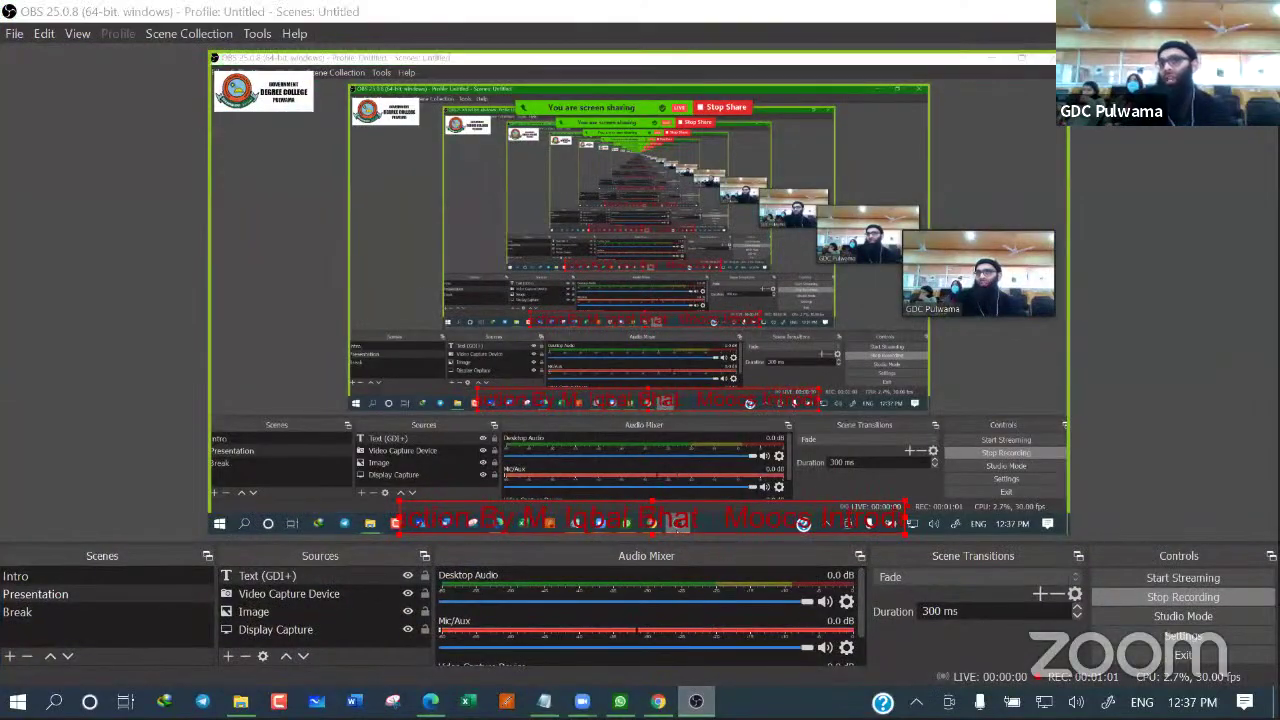
Show the desktop, open the fdp number list text file for the recording, move its window slightly and close it
key("super+d")
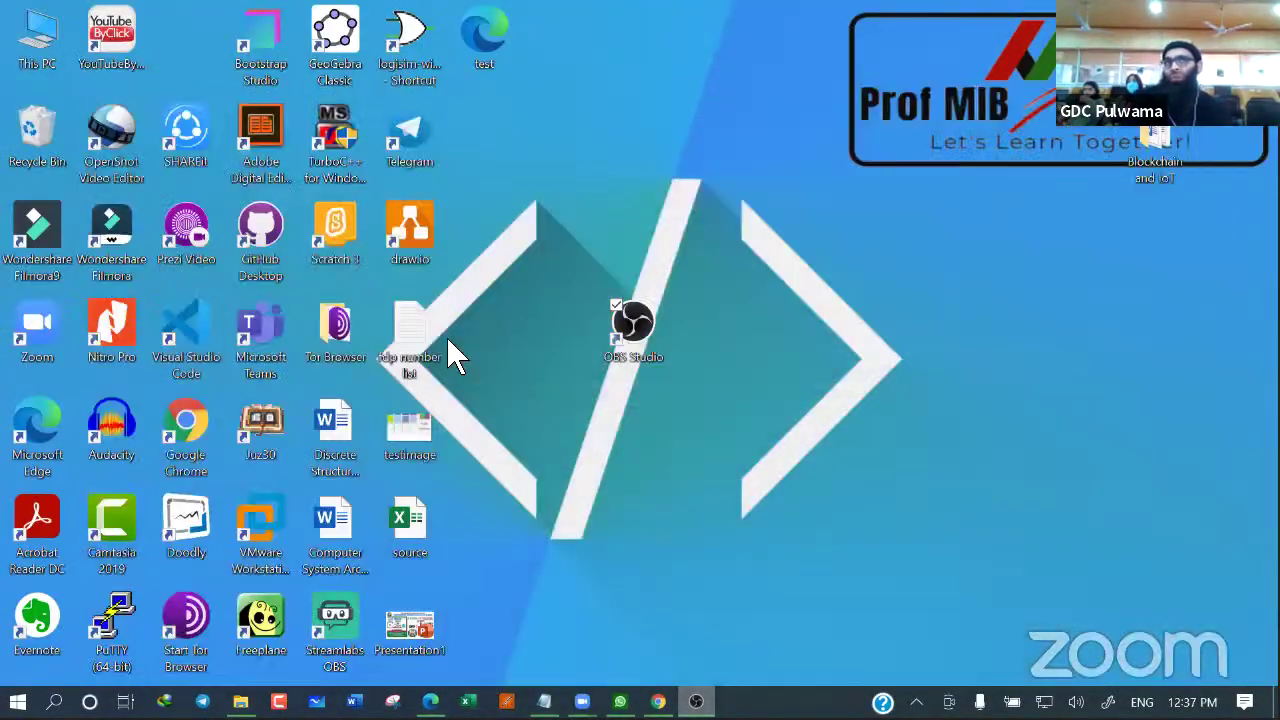
double_click(440, 334)
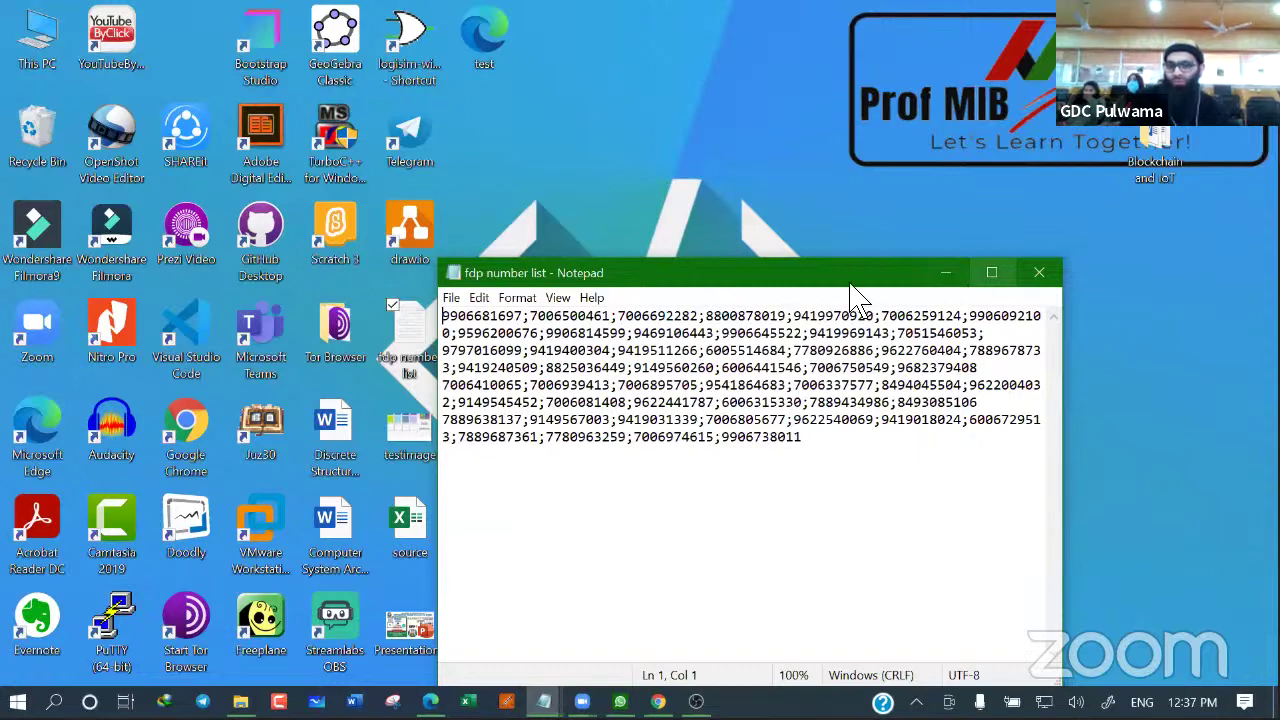
left_click_drag(850, 278, 789, 282)
key("alt+F4")
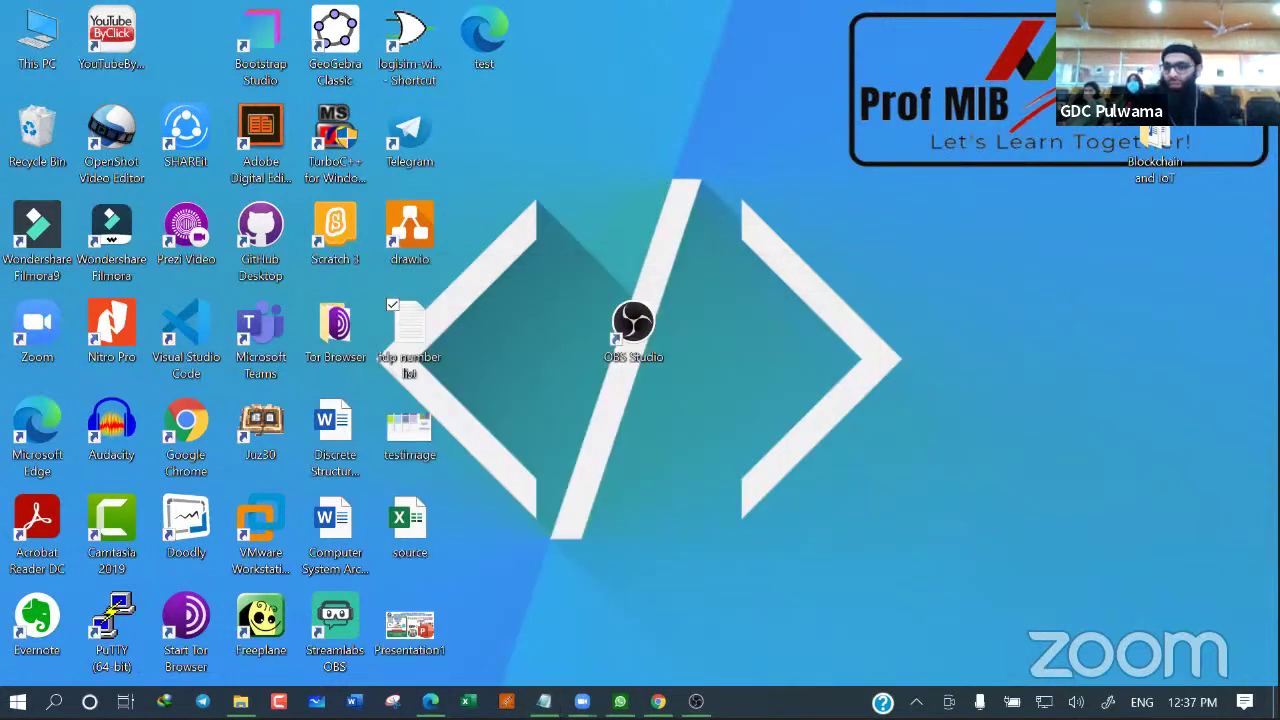
Return to OBS Studio and switch the recording to the Intro scene and on to the Break scene using the scene hotkeys
left_click(696, 701)
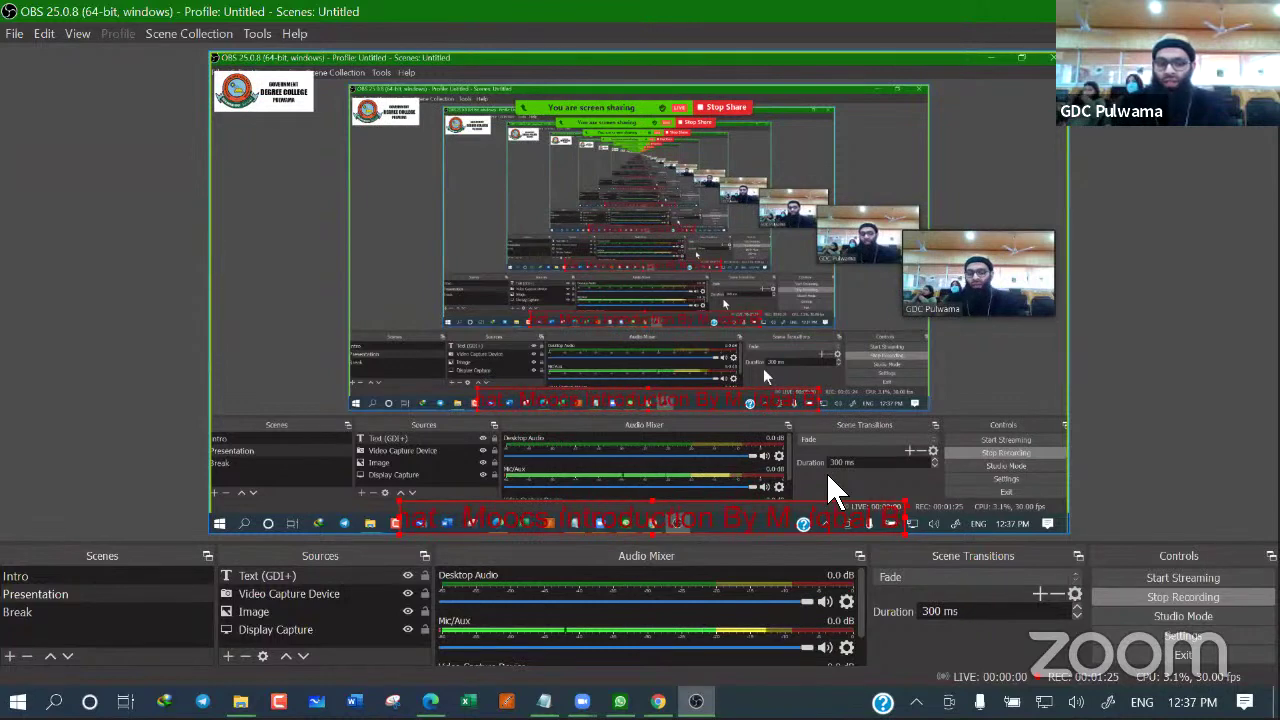
key("F1")
key("F3")
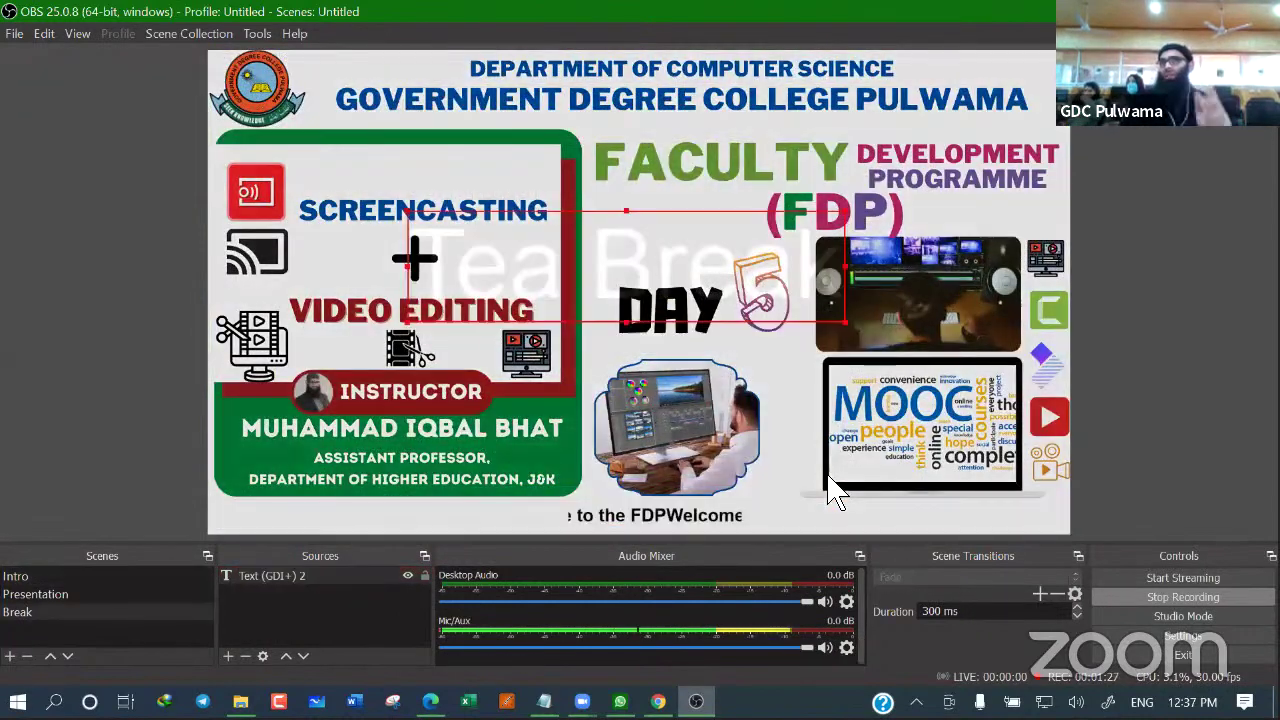